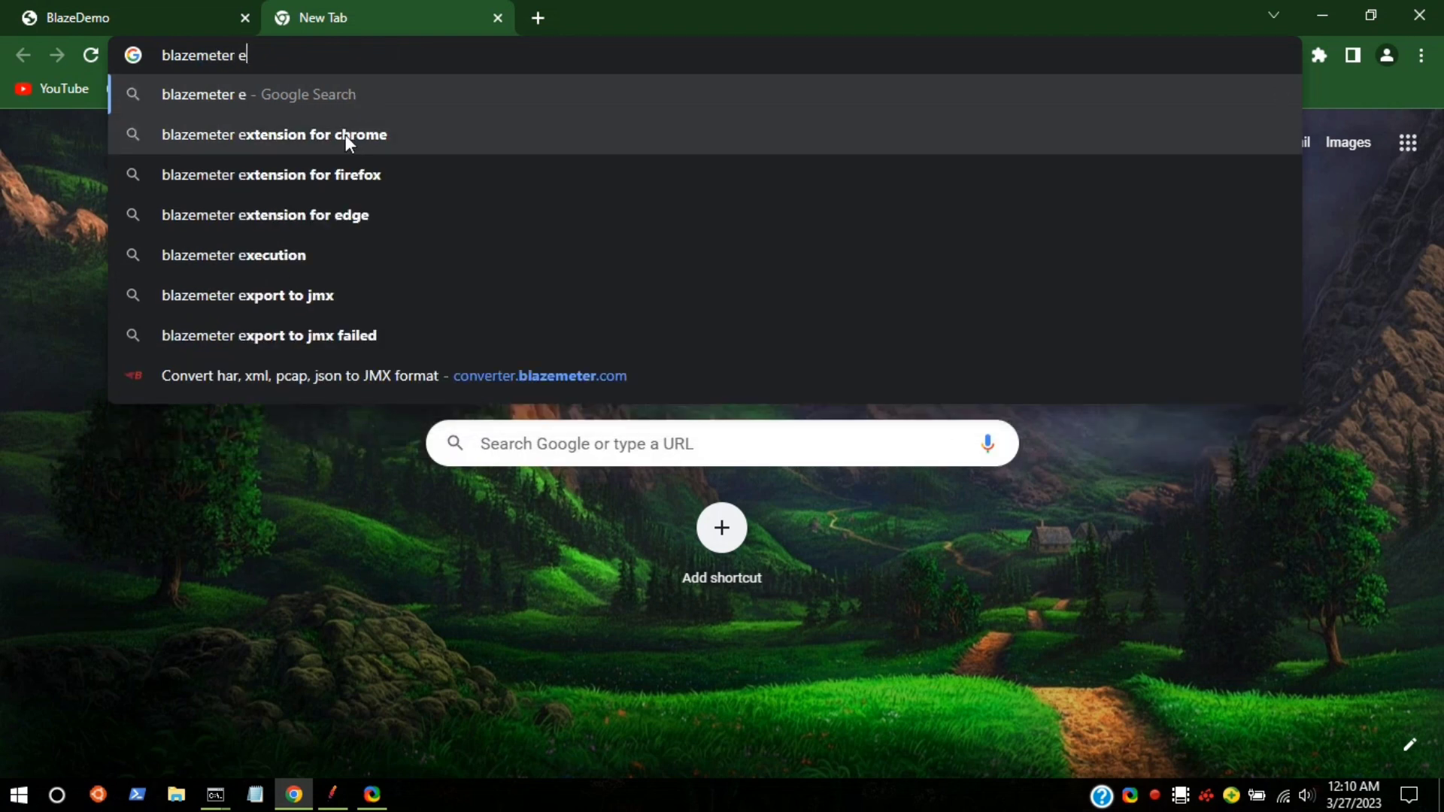
Step: Search Google for 'blazemeter extension for chrome' and open BlazeMeter's Chrome Web Store page
{"action": "left_click", "coordinate": [345, 134]}
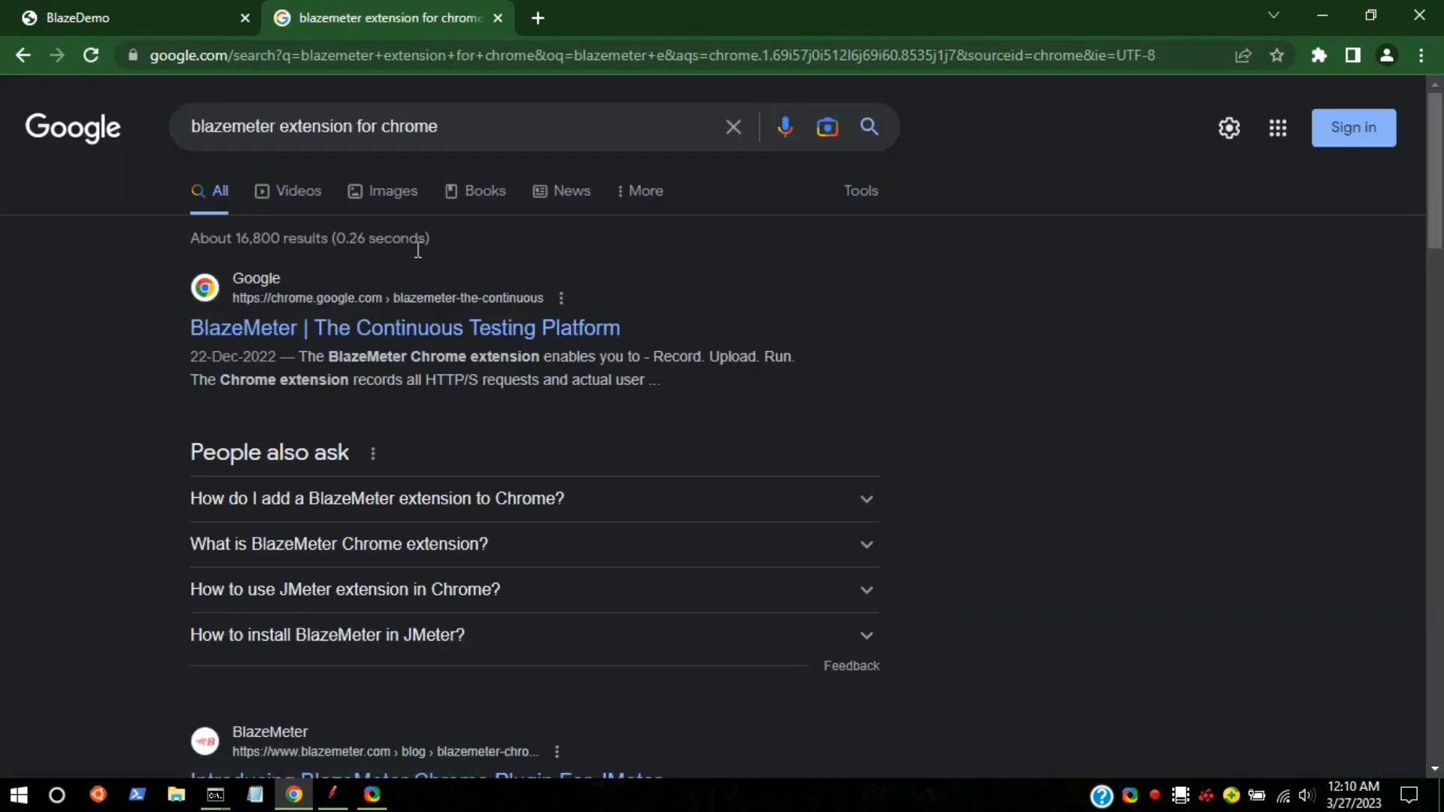
{"action": "left_click", "coordinate": [313, 337]}
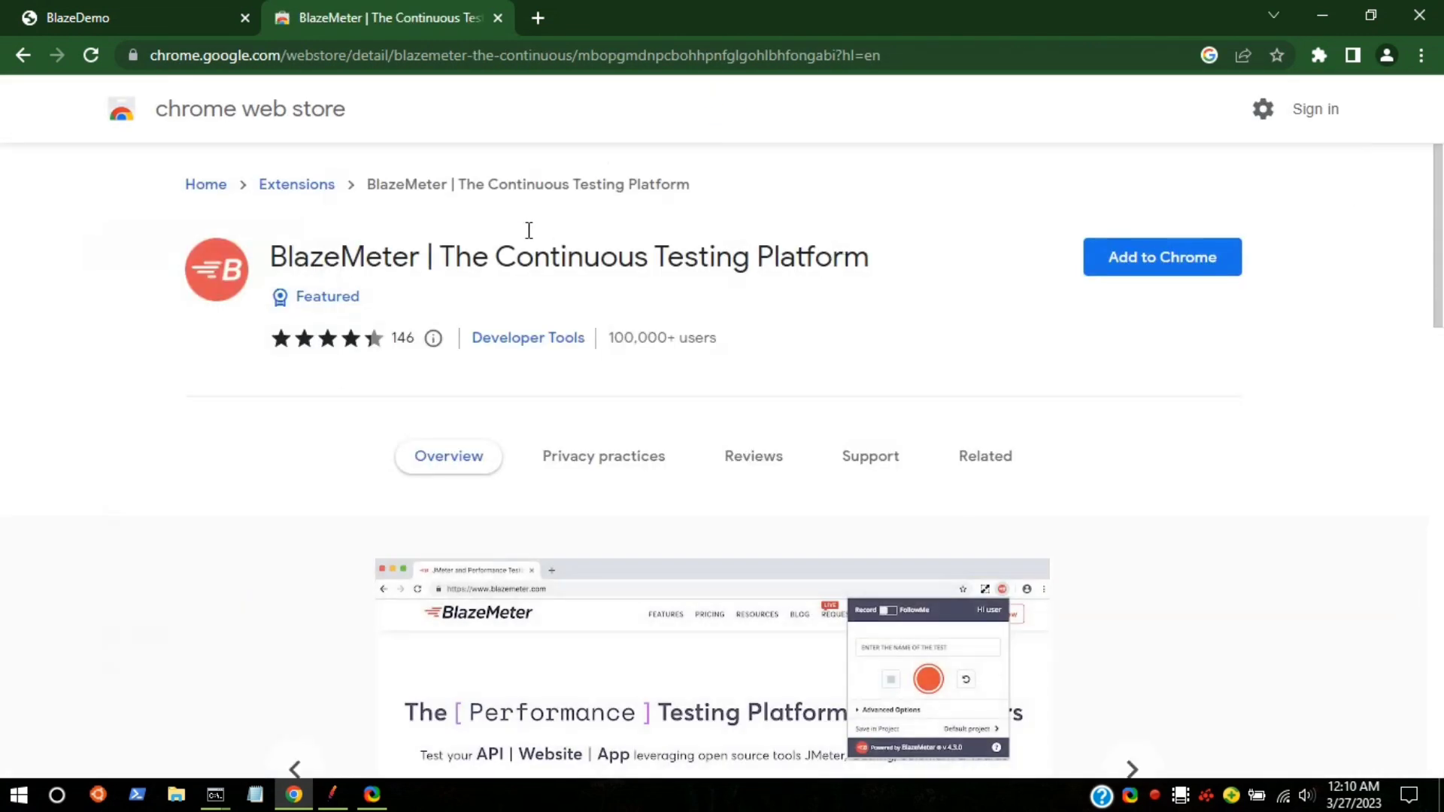
Step: Install the BlazeMeter extension from the Chrome Web Store and dismiss the added notice
{"action": "left_click_drag", "start_coordinate": [489, 256], "coordinate": [815, 258]}
{"action": "scroll", "coordinate": [796, 309], "scroll_direction": "down", "scroll_amount": 3}
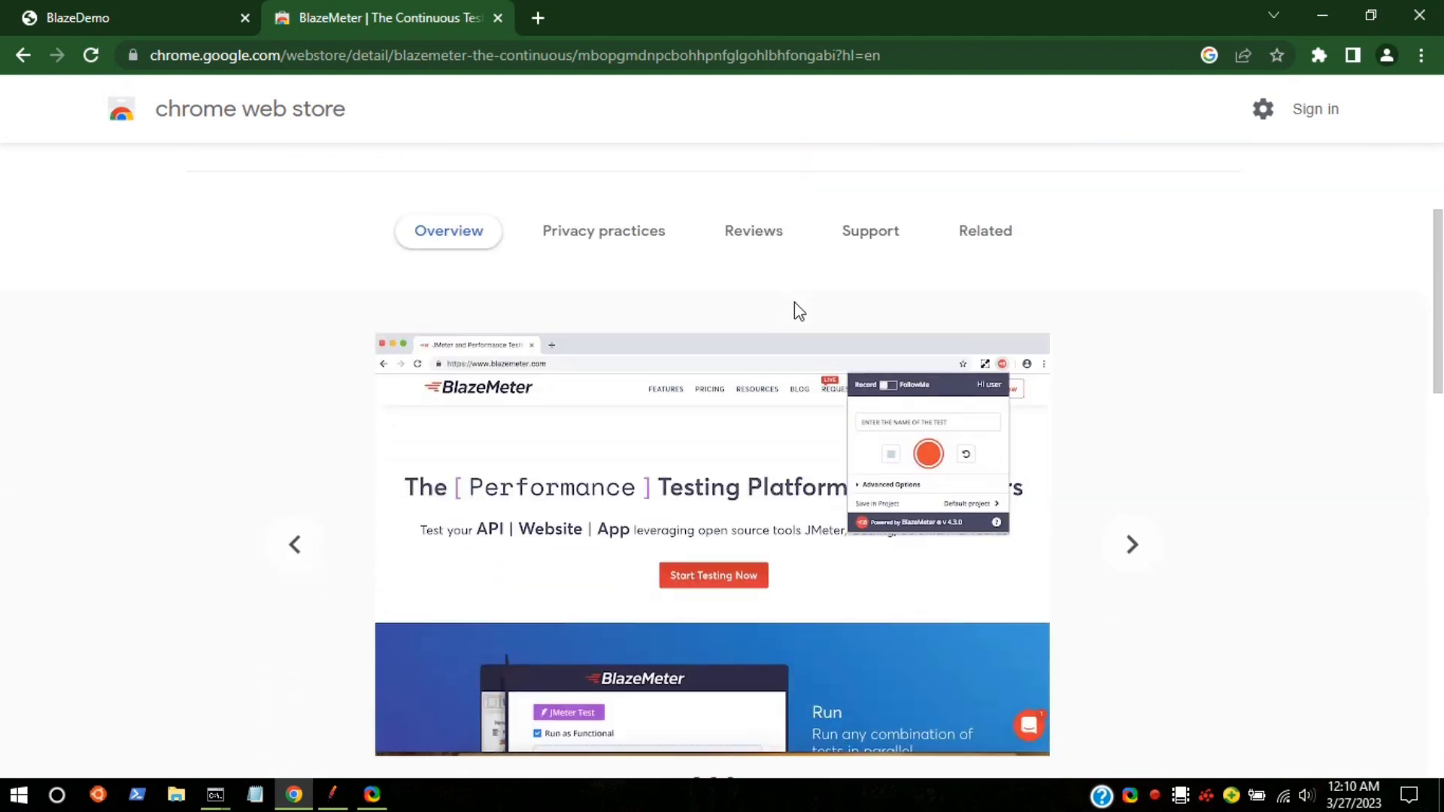
{"action": "scroll", "coordinate": [795, 309], "scroll_direction": "up", "scroll_amount": 3}
{"action": "left_click", "coordinate": [1117, 272]}
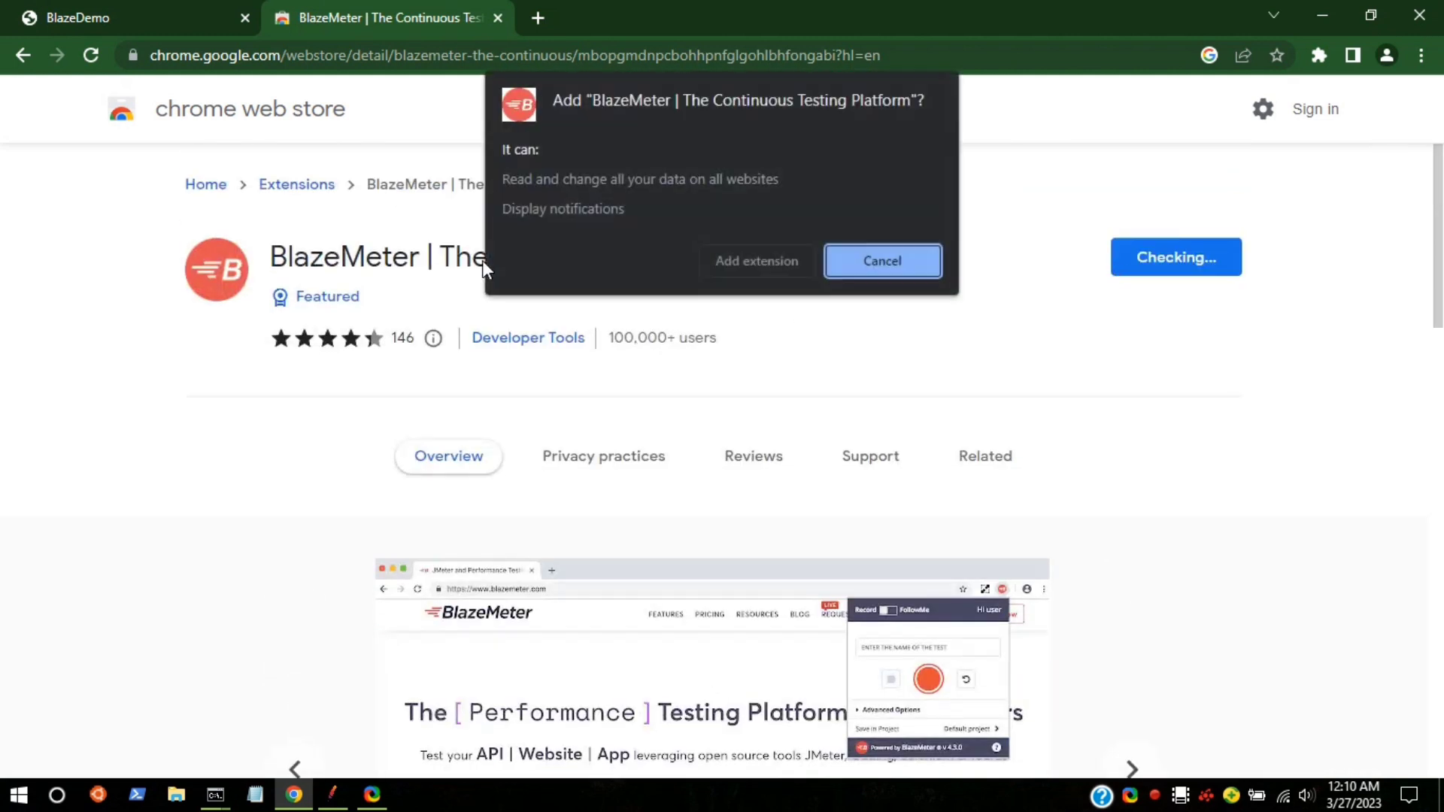
{"action": "left_click", "coordinate": [741, 259]}
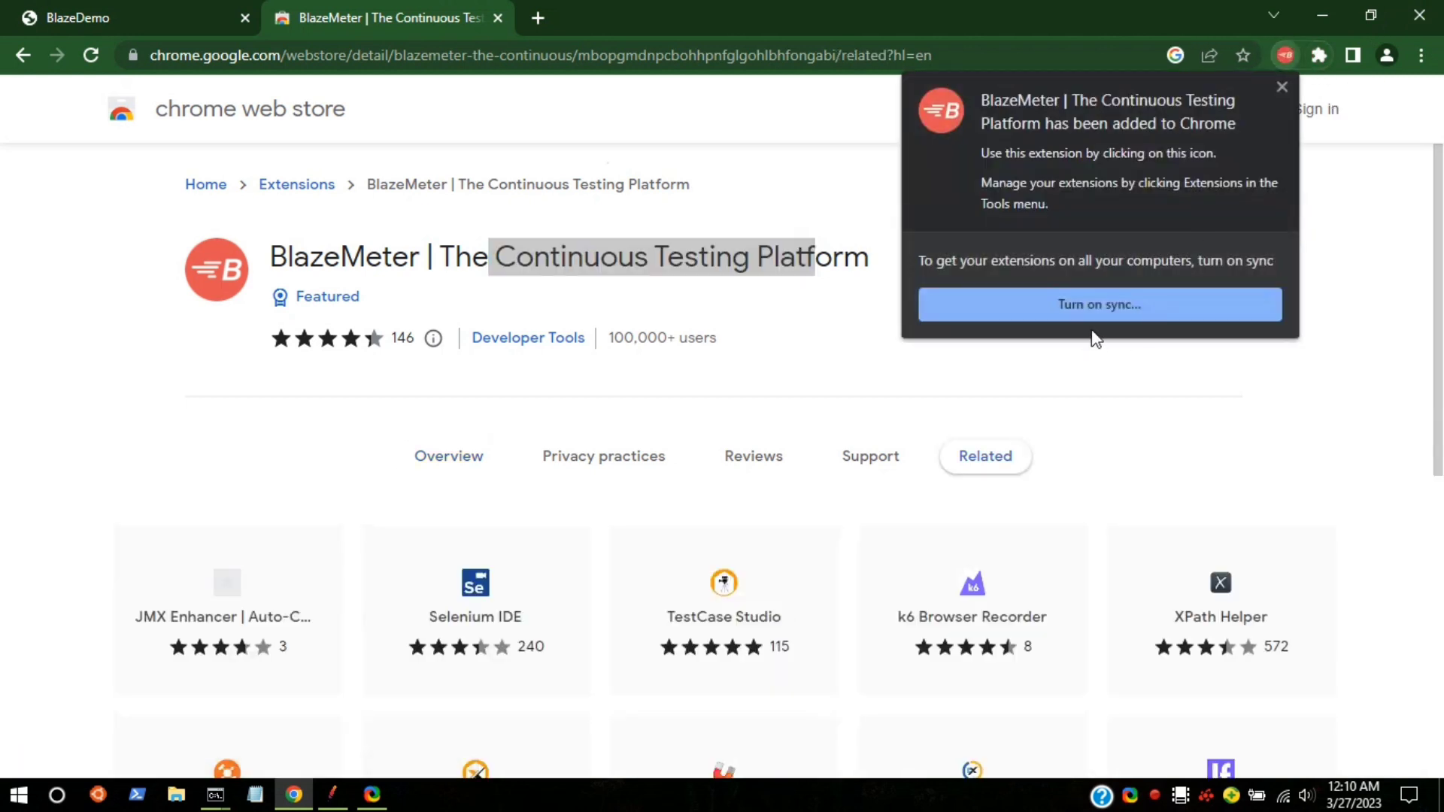
{"action": "left_click", "coordinate": [1283, 88]}
Step: Pin BlazeMeter to the toolbar, close the store tab, and open the extension over BlazeDemo
{"action": "left_click", "coordinate": [1318, 54]}
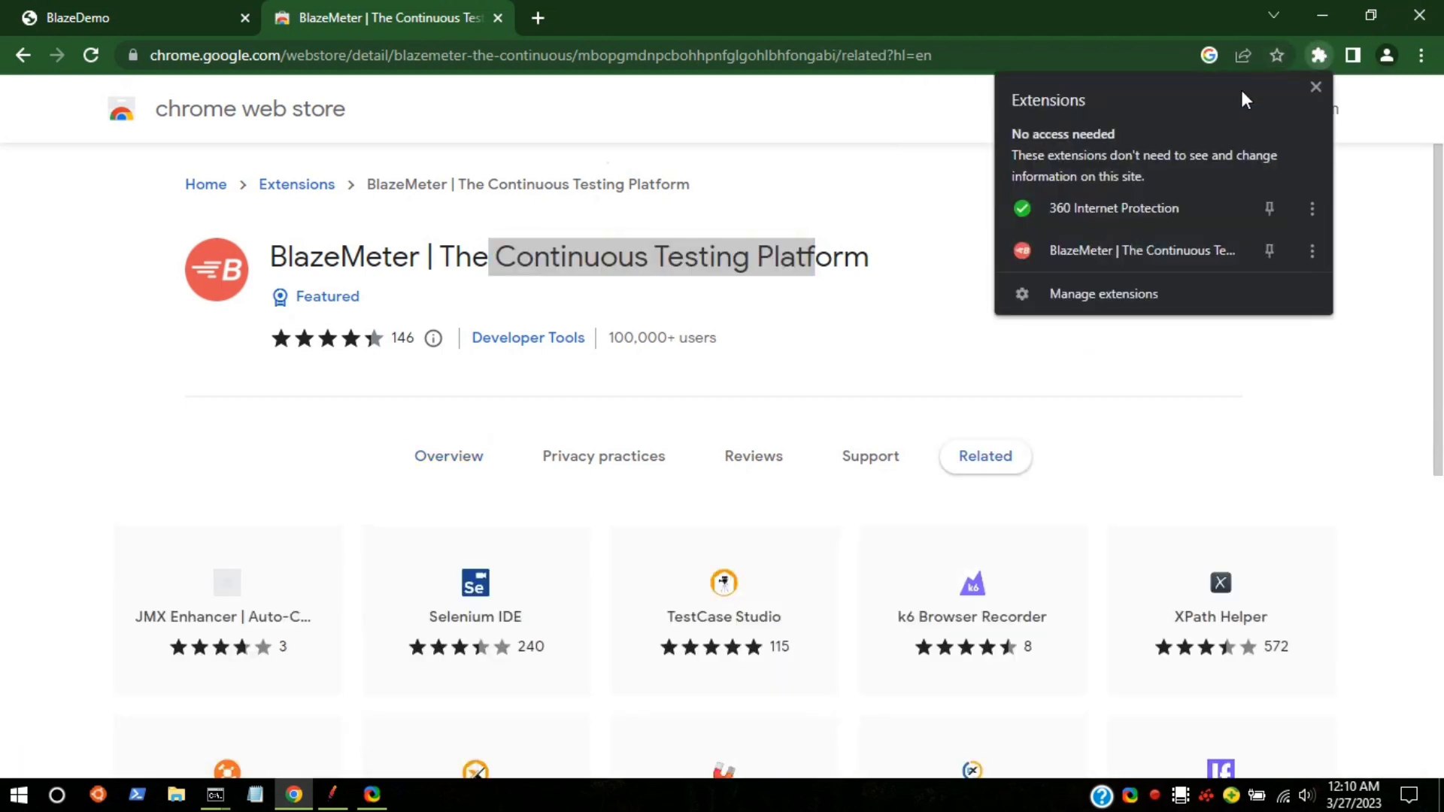
{"action": "left_click", "coordinate": [1275, 242]}
{"action": "left_click", "coordinate": [1190, 20]}
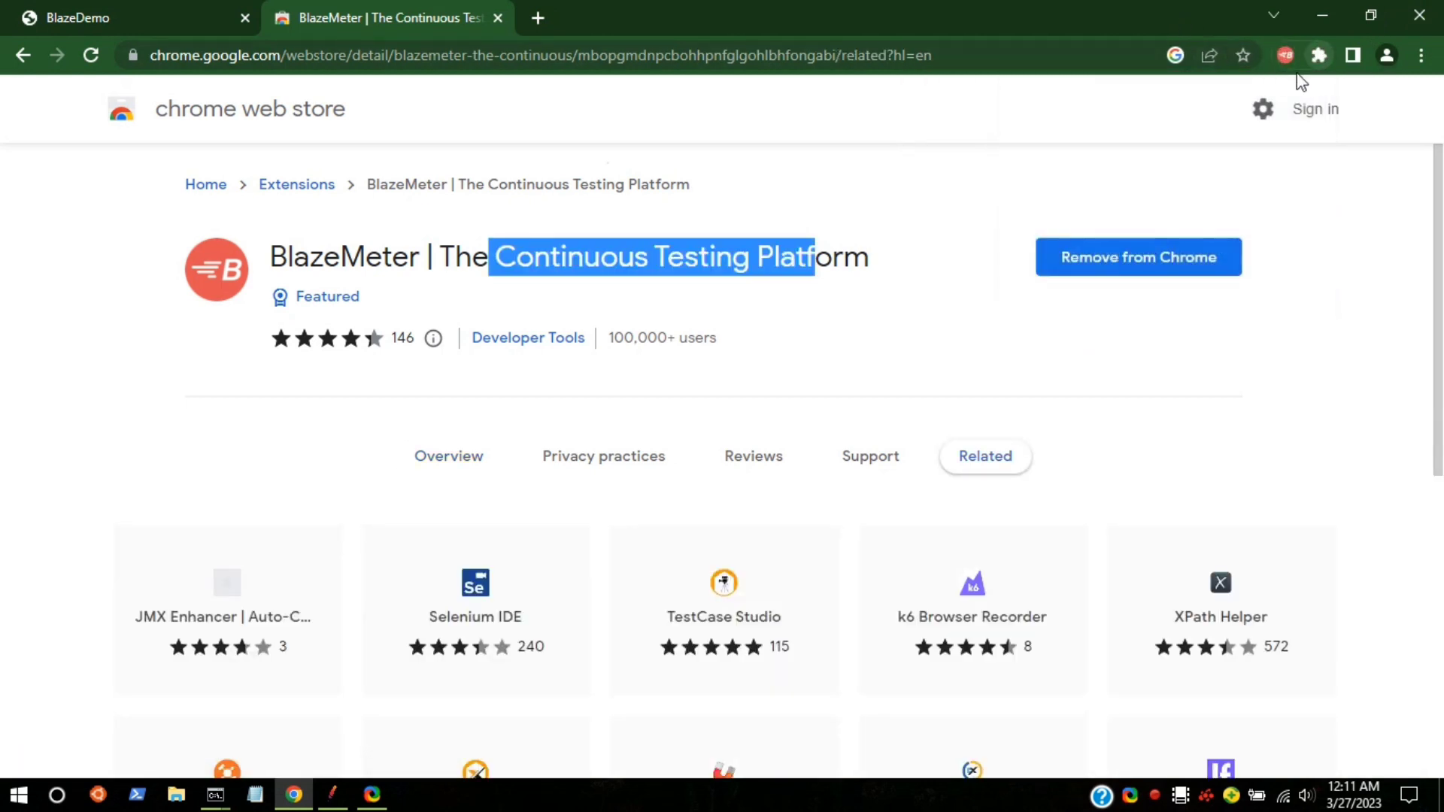
{"action": "left_click", "coordinate": [766, 140]}
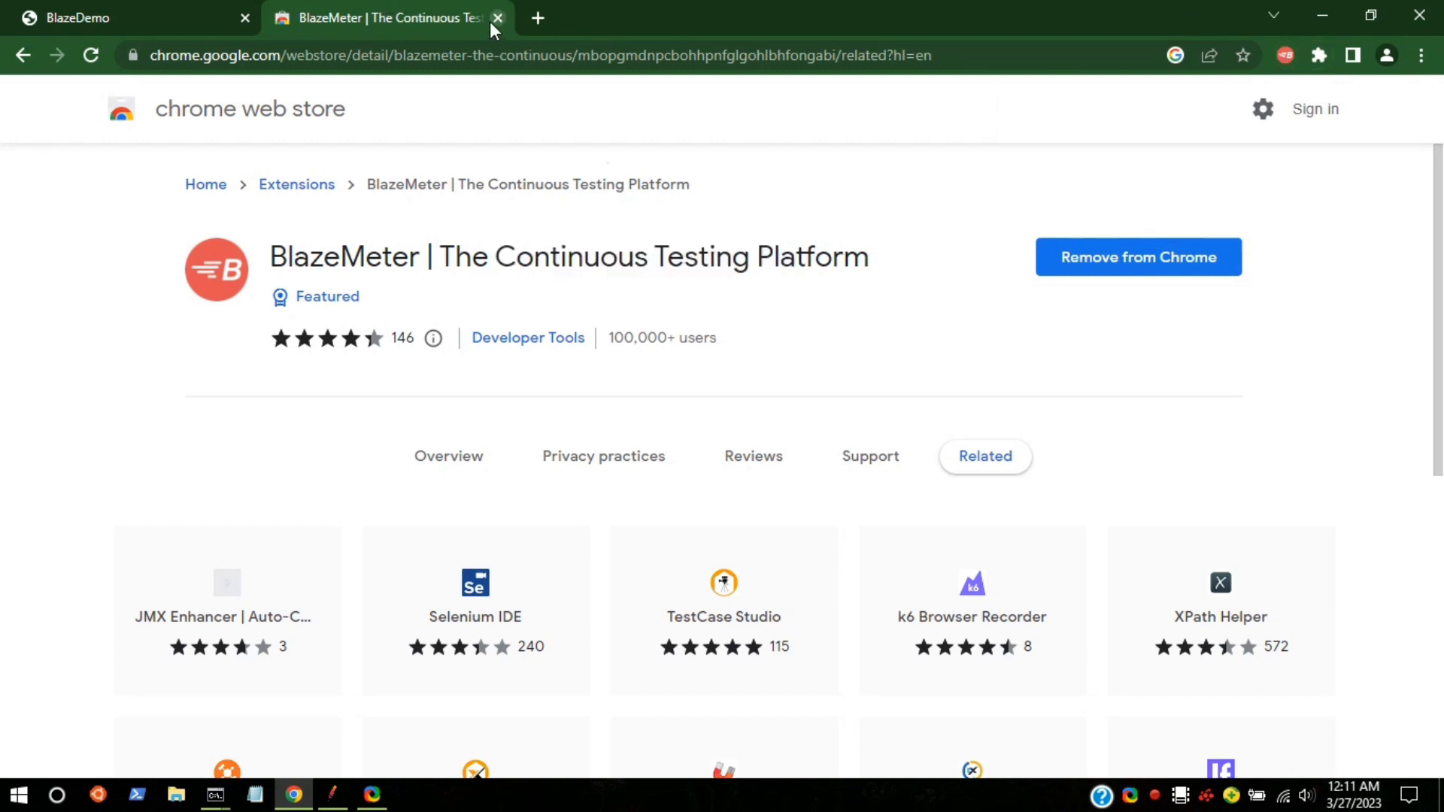
{"action": "left_click", "coordinate": [497, 19]}
{"action": "left_click", "coordinate": [1283, 57]}
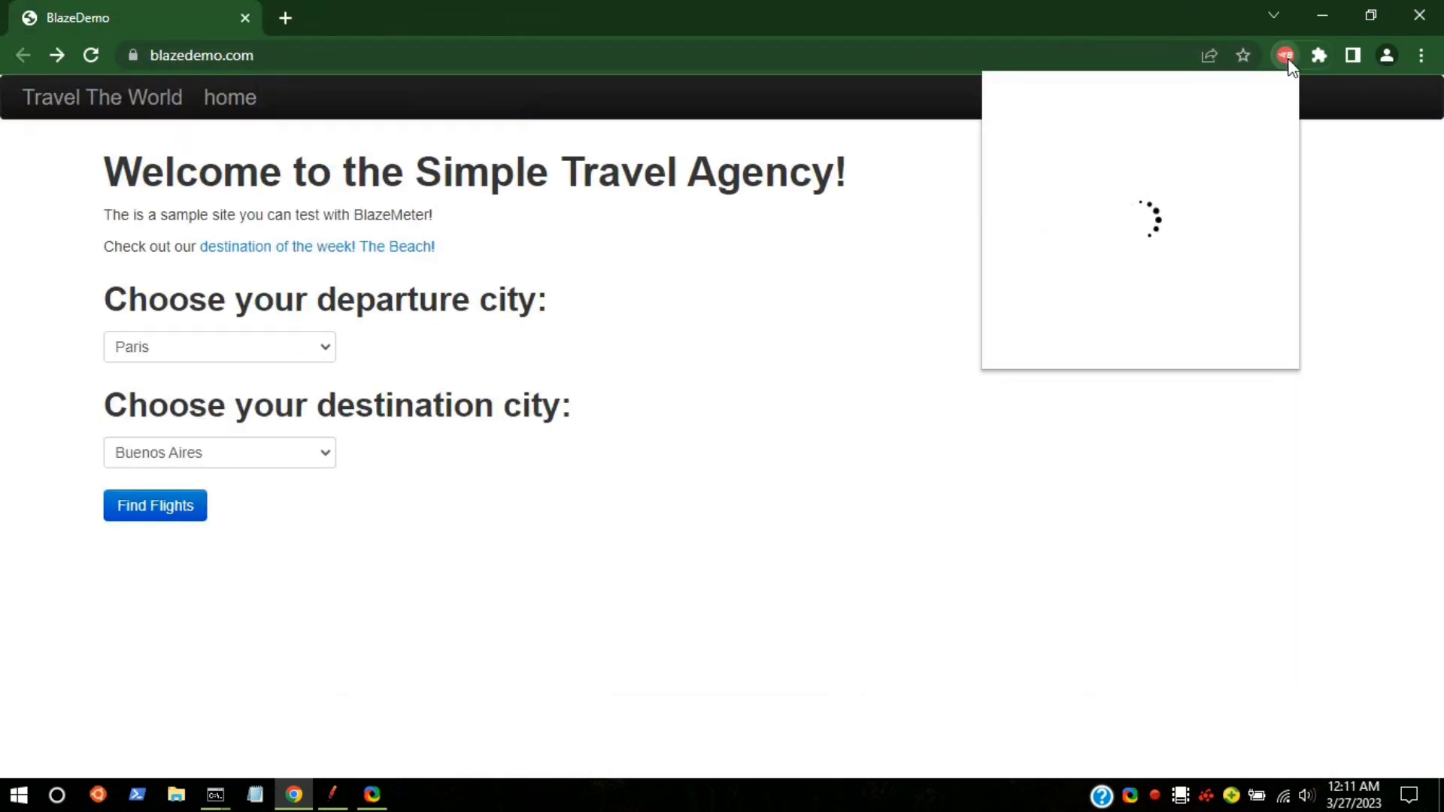
Step: Start the BlazeMeter signup, entering the first name, last name and e-mail address
{"action": "left_click", "coordinate": [1249, 98]}
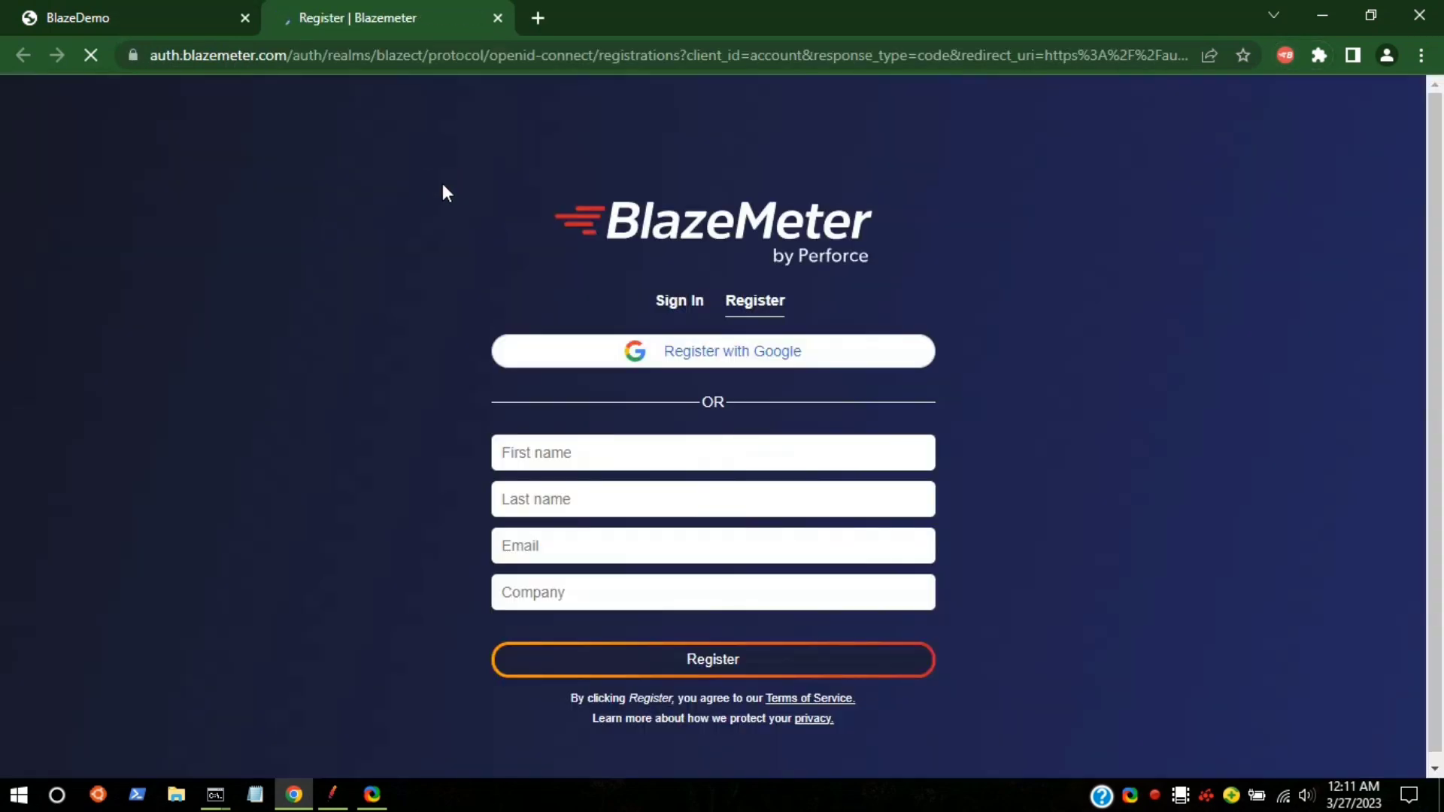
{"action": "left_click", "coordinate": [584, 452]}
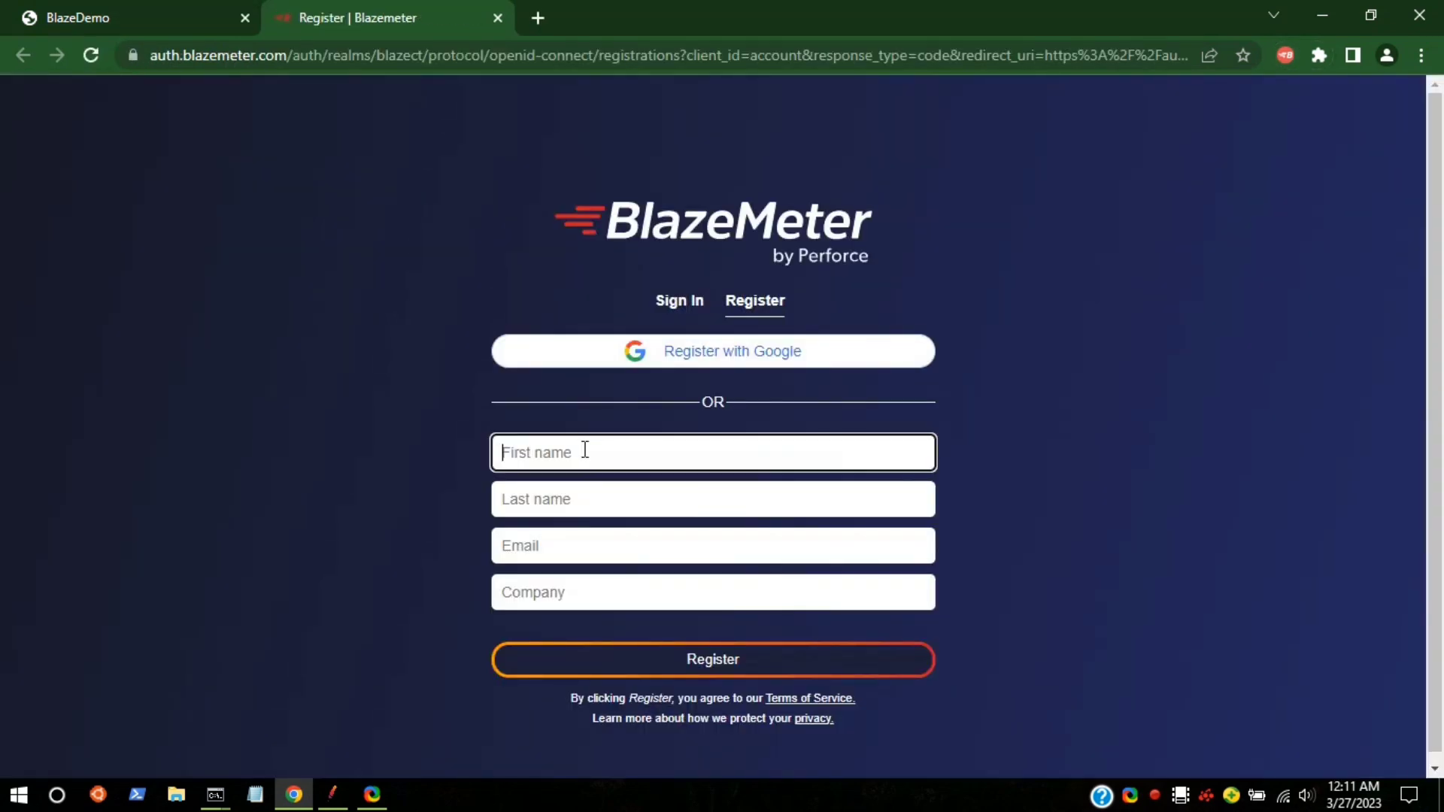
{"action": "type", "text": "code"}
{"action": "left_click", "coordinate": [581, 500]}
{"action": "type", "text": "maste"}
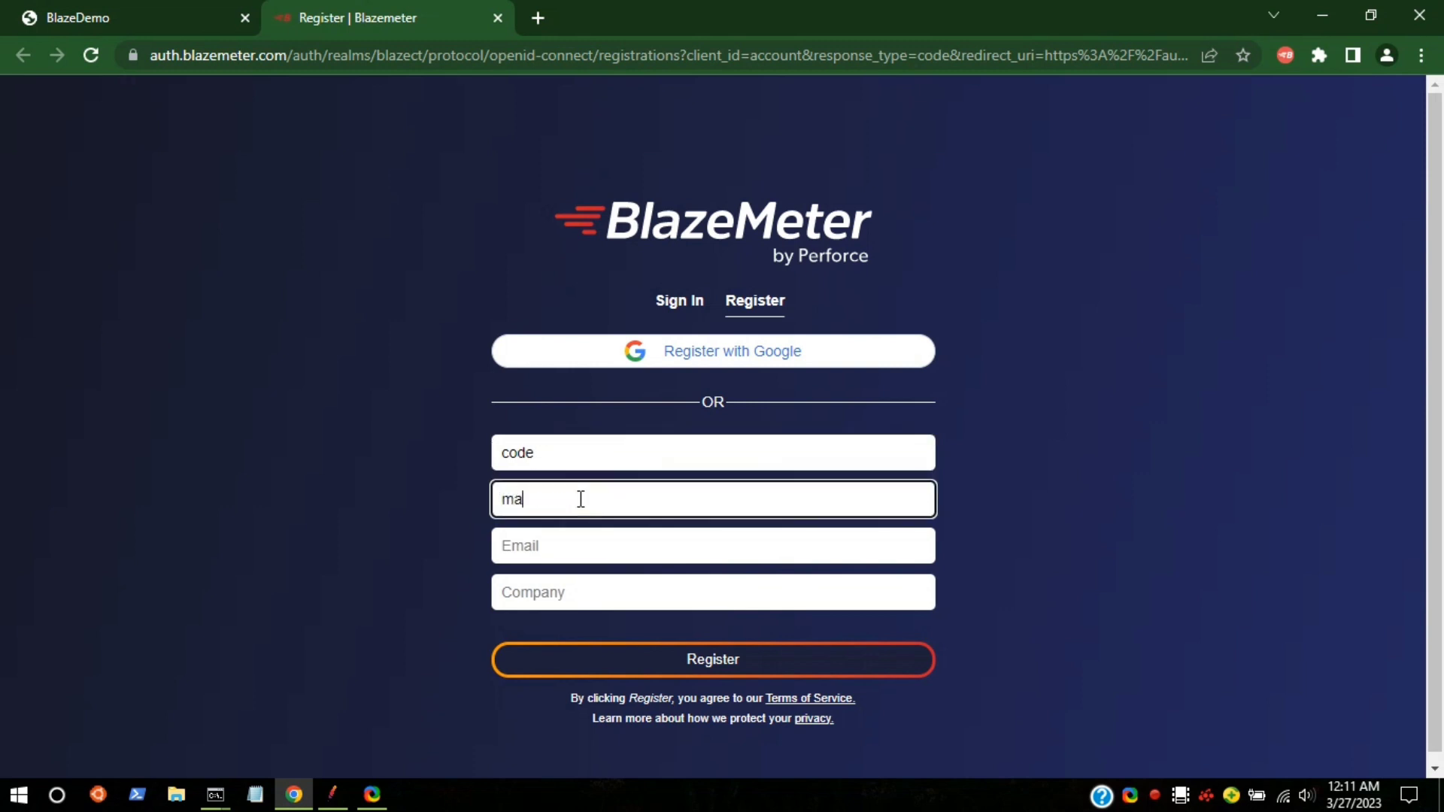
{"action": "left_click", "coordinate": [559, 538]}
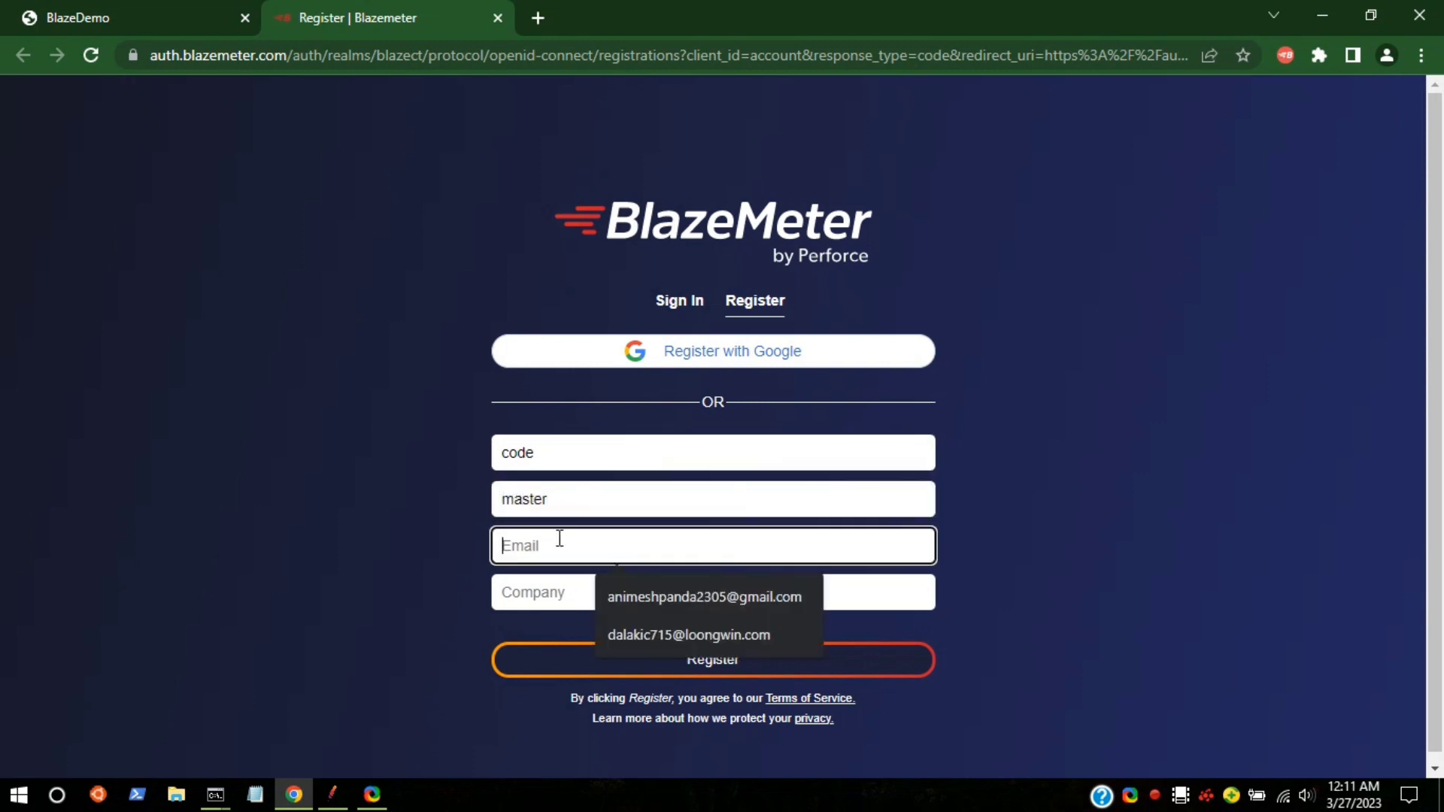
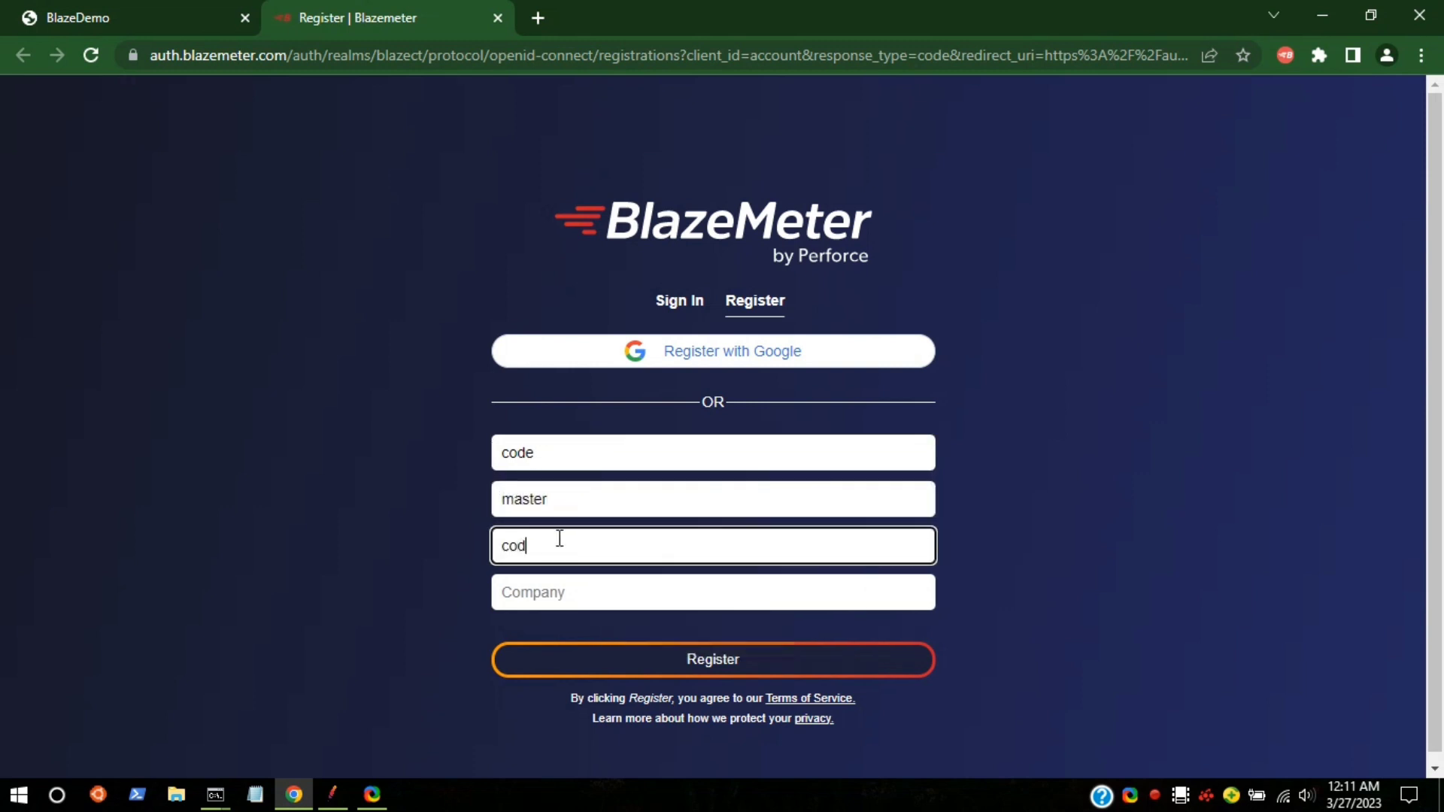
Step: Enter the company name, correct its spelling, and submit the registration form
{"action": "left_click", "coordinate": [558, 593]}
{"action": "type", "text": "code"}
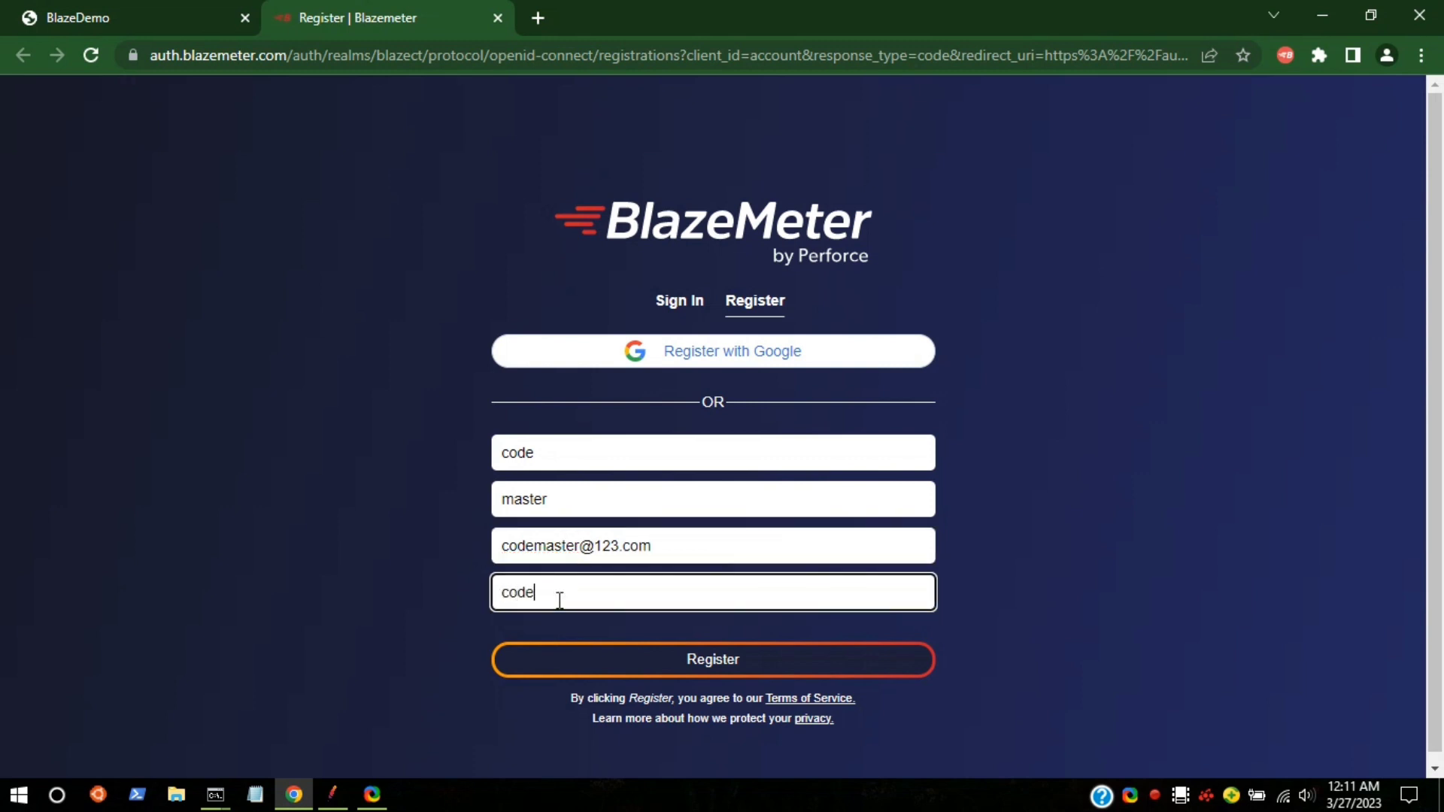
{"action": "type", "text": "master"}
{"action": "key", "text": "BackSpace"}
{"action": "key", "text": "BackSpace"}
{"action": "type", "text": "yotube"}
{"action": "left_click_drag", "start_coordinate": [559, 600], "coordinate": [583, 601]}
{"action": "left_click", "coordinate": [588, 601]}
{"action": "key", "text": "BackSpace"}
{"action": "type", "text": "otube"}
{"action": "left_click", "coordinate": [711, 669]}
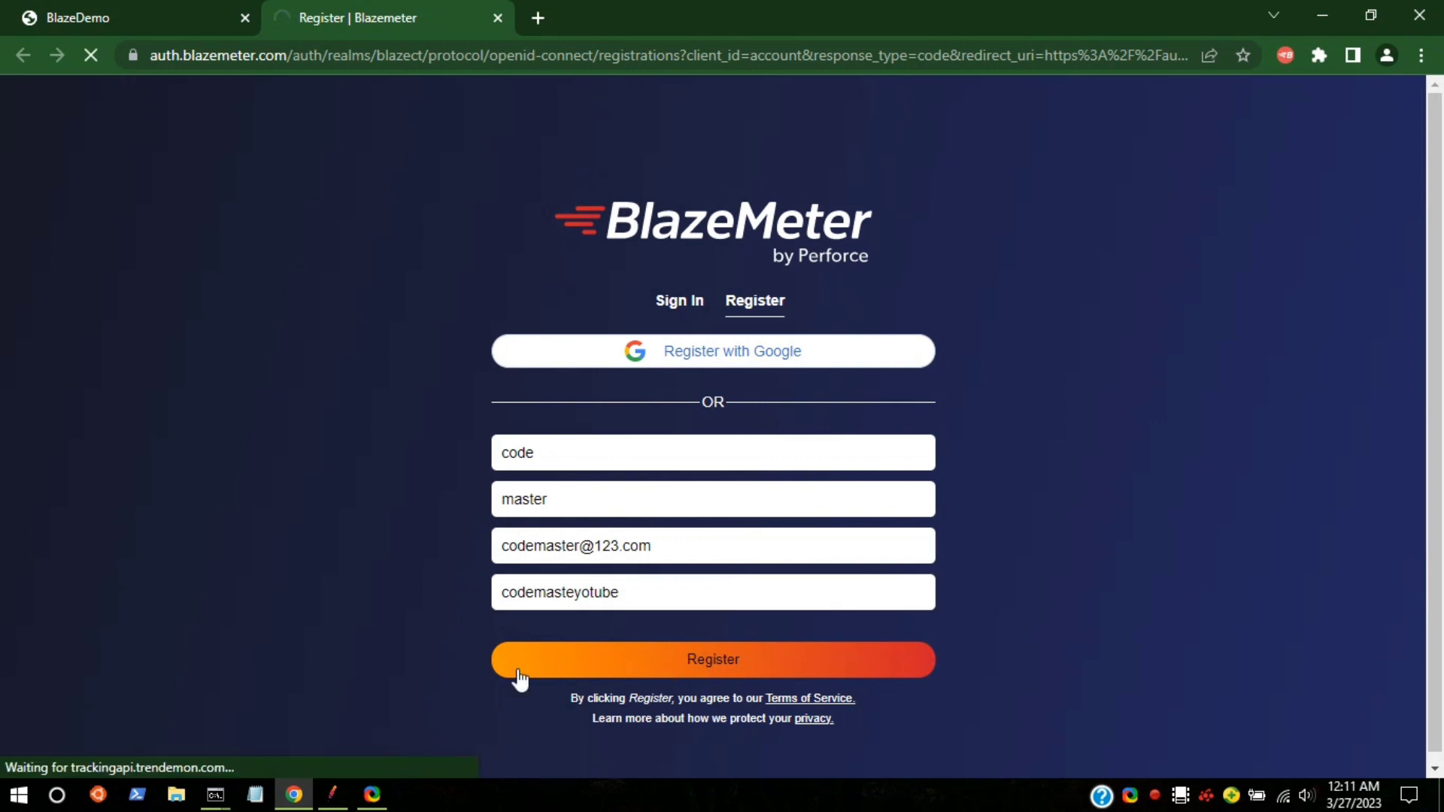
{"action": "left_click", "coordinate": [581, 594]}
{"action": "type", "text": "r"}
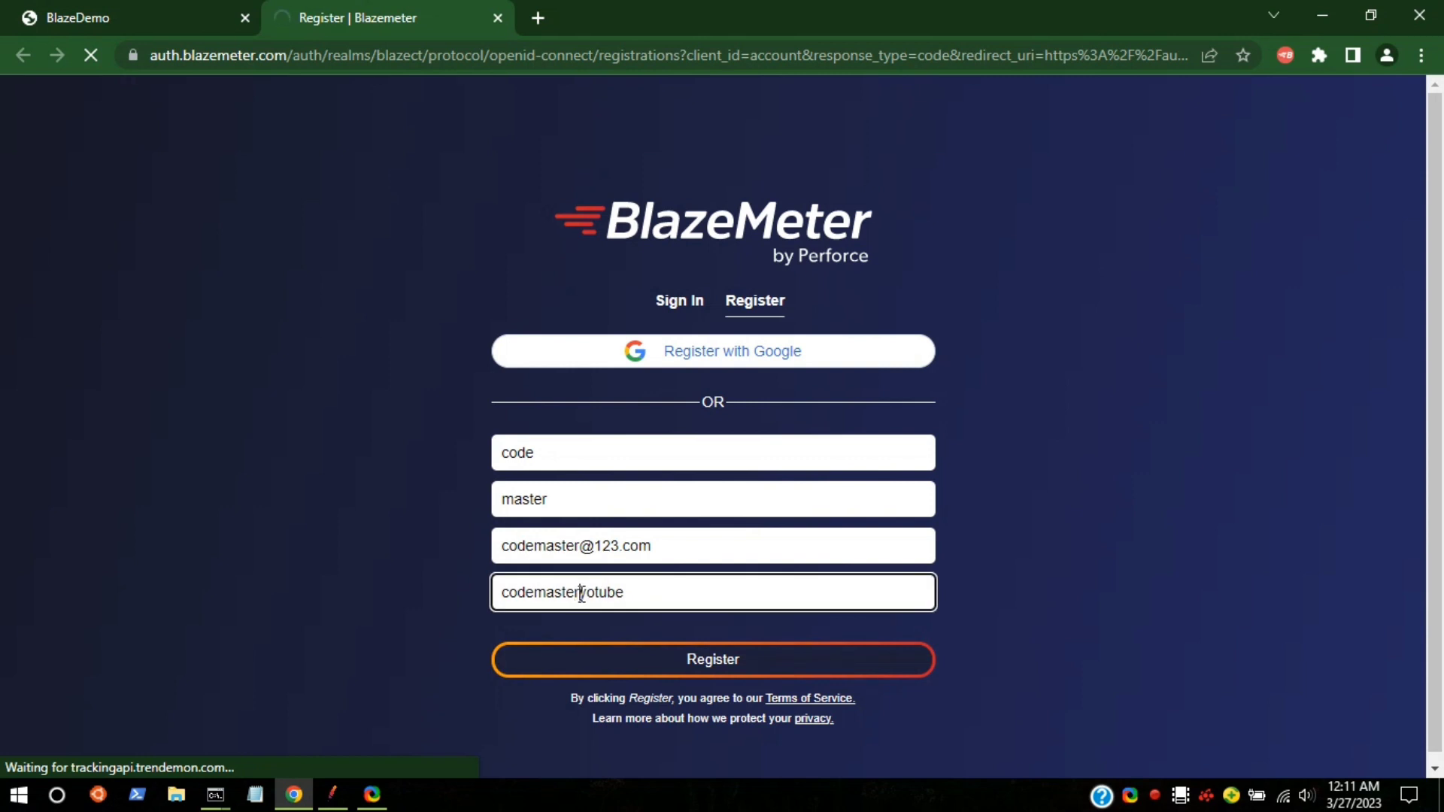
{"action": "left_click", "coordinate": [670, 661]}
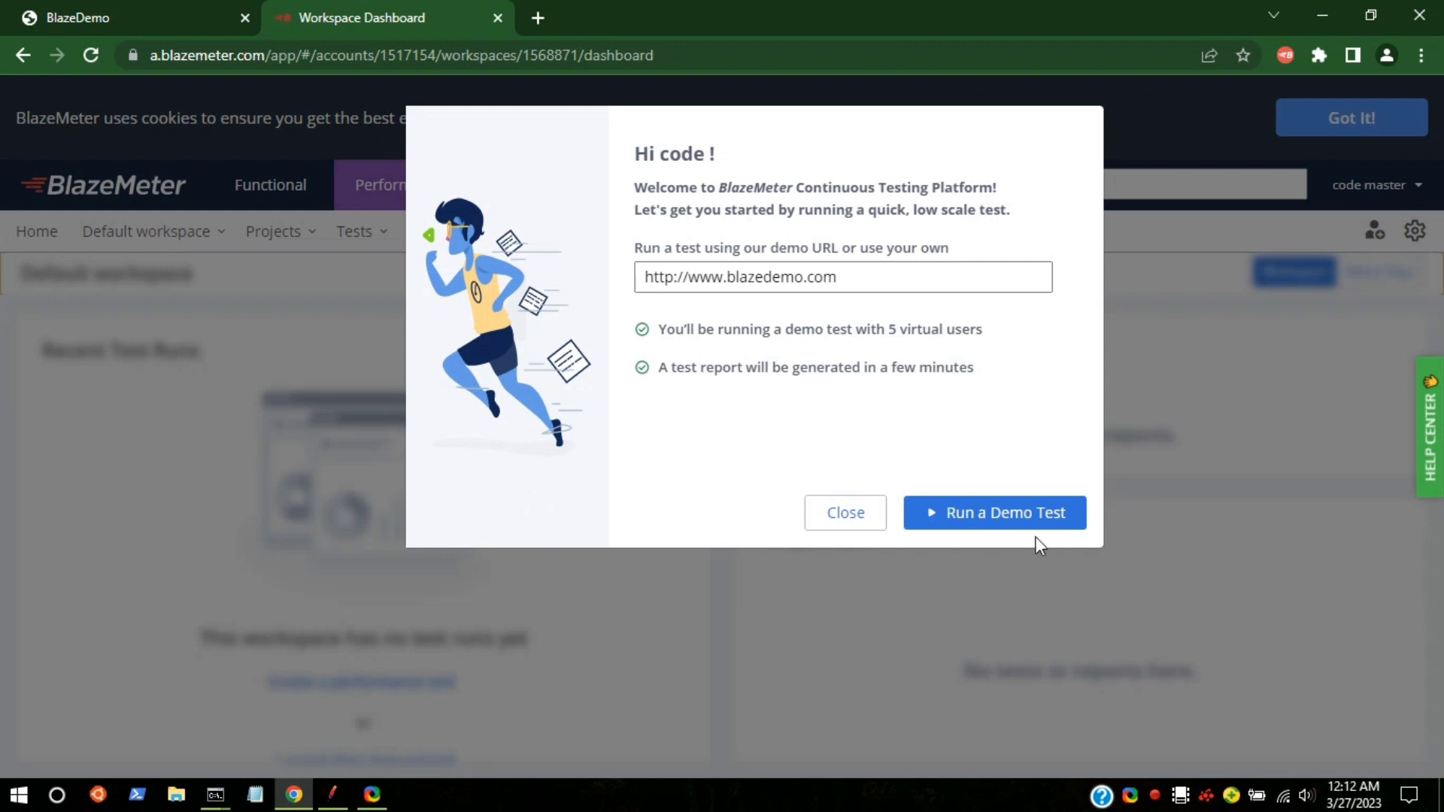
Step: Dismiss the welcome dialog, close the dashboard tab, and reopen the extension on BlazeDemo
{"action": "left_click", "coordinate": [856, 526]}
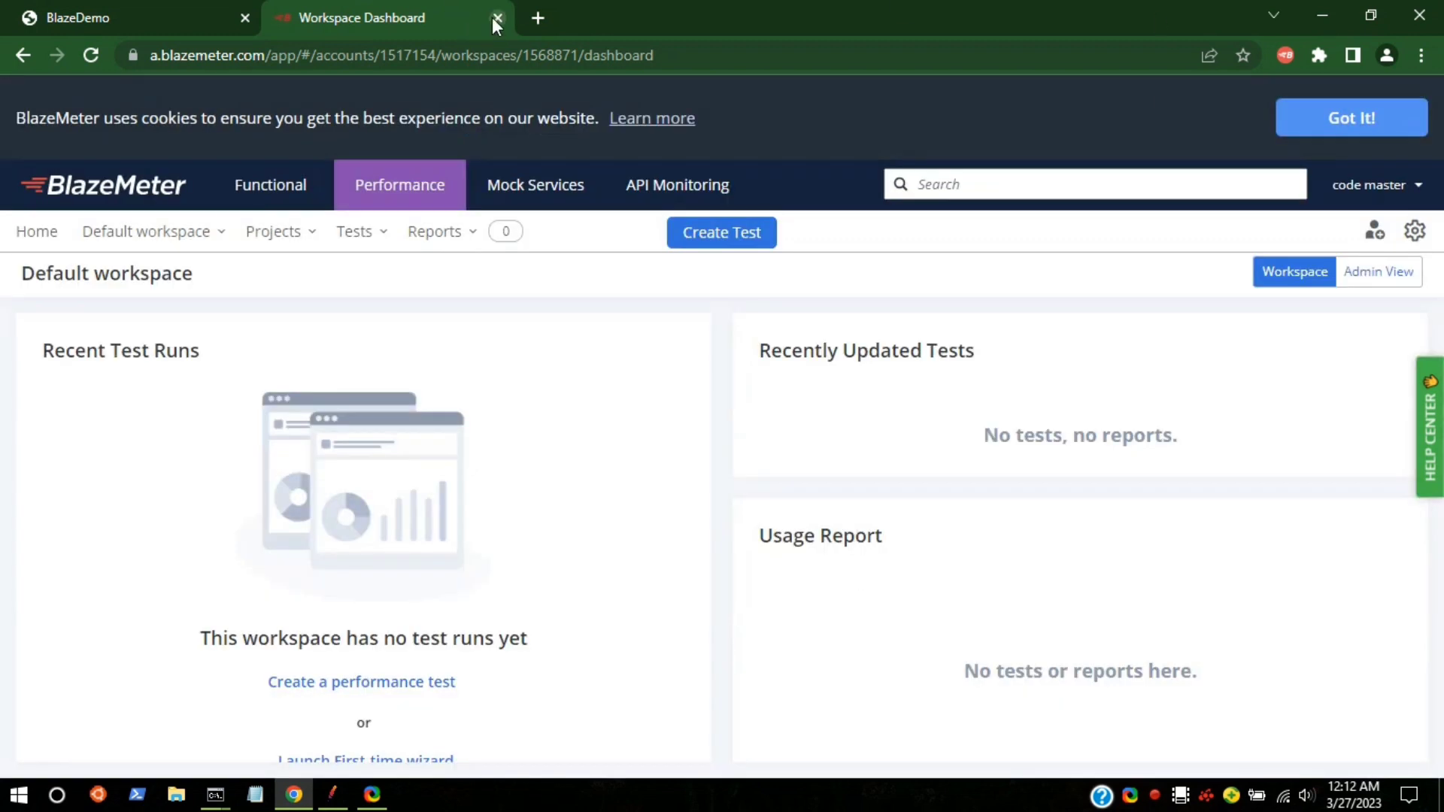
{"action": "left_click", "coordinate": [497, 17]}
{"action": "left_click", "coordinate": [1286, 55]}
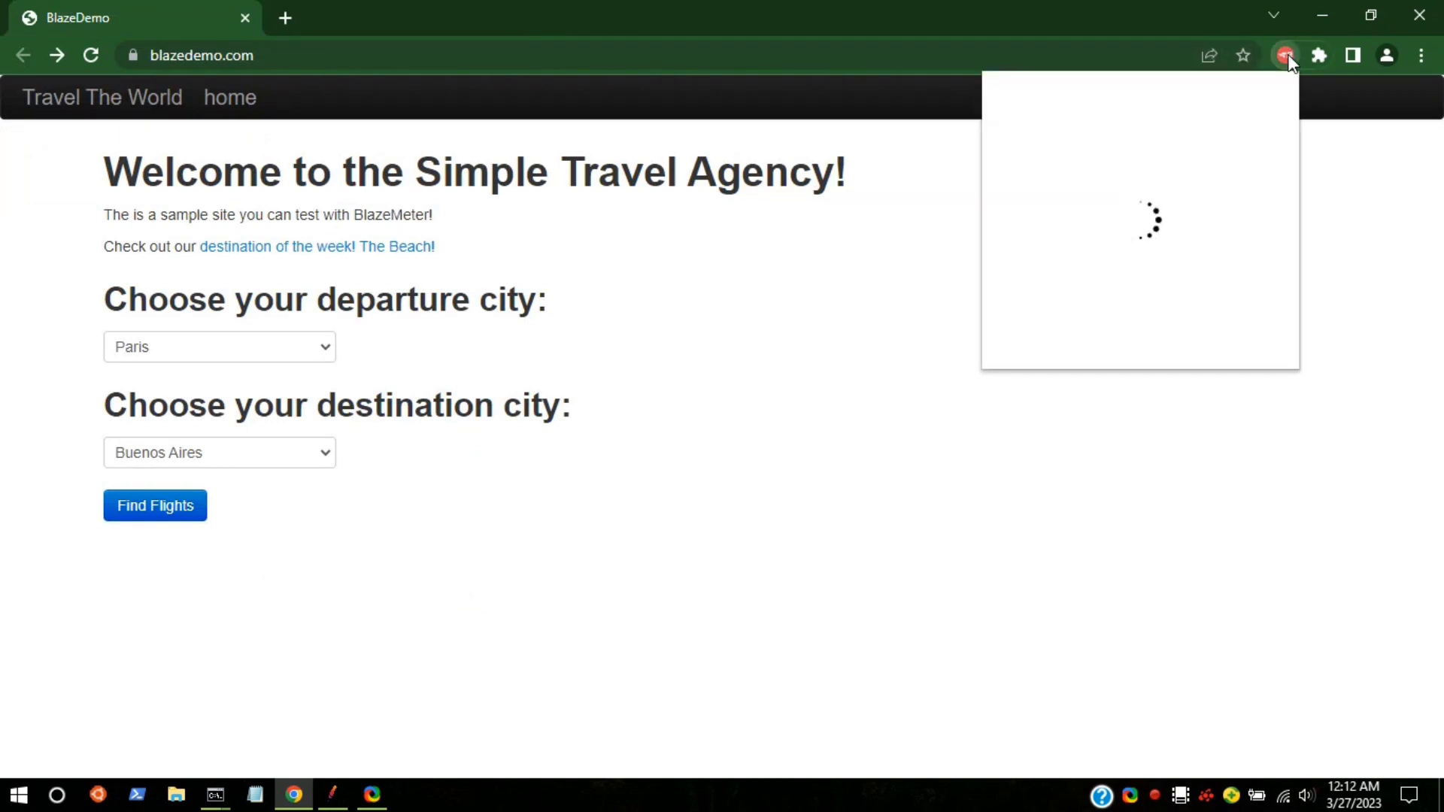
Step: Leave Paris as the departure city and follow the site's home link
{"action": "left_click", "coordinate": [294, 357]}
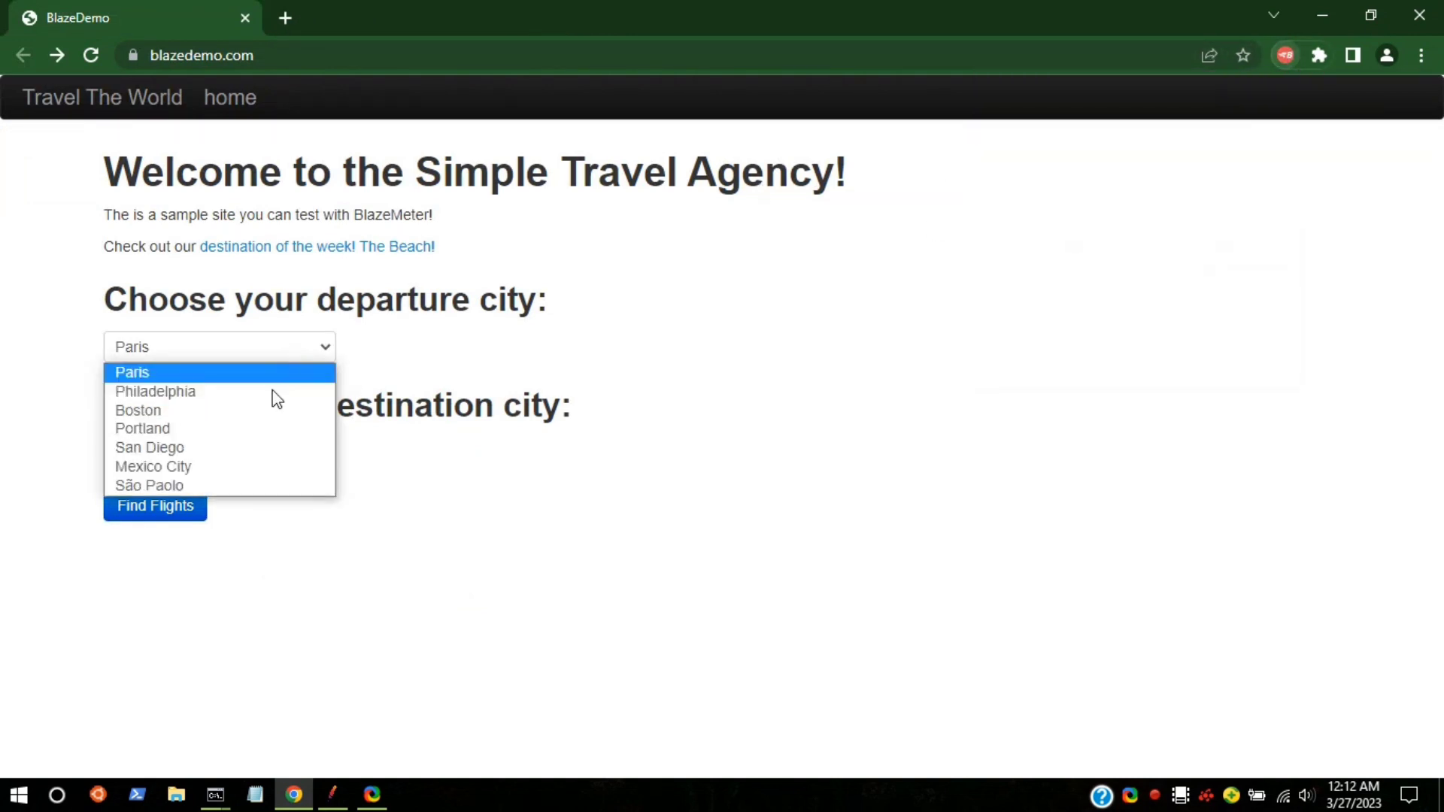
{"action": "left_click", "coordinate": [653, 331]}
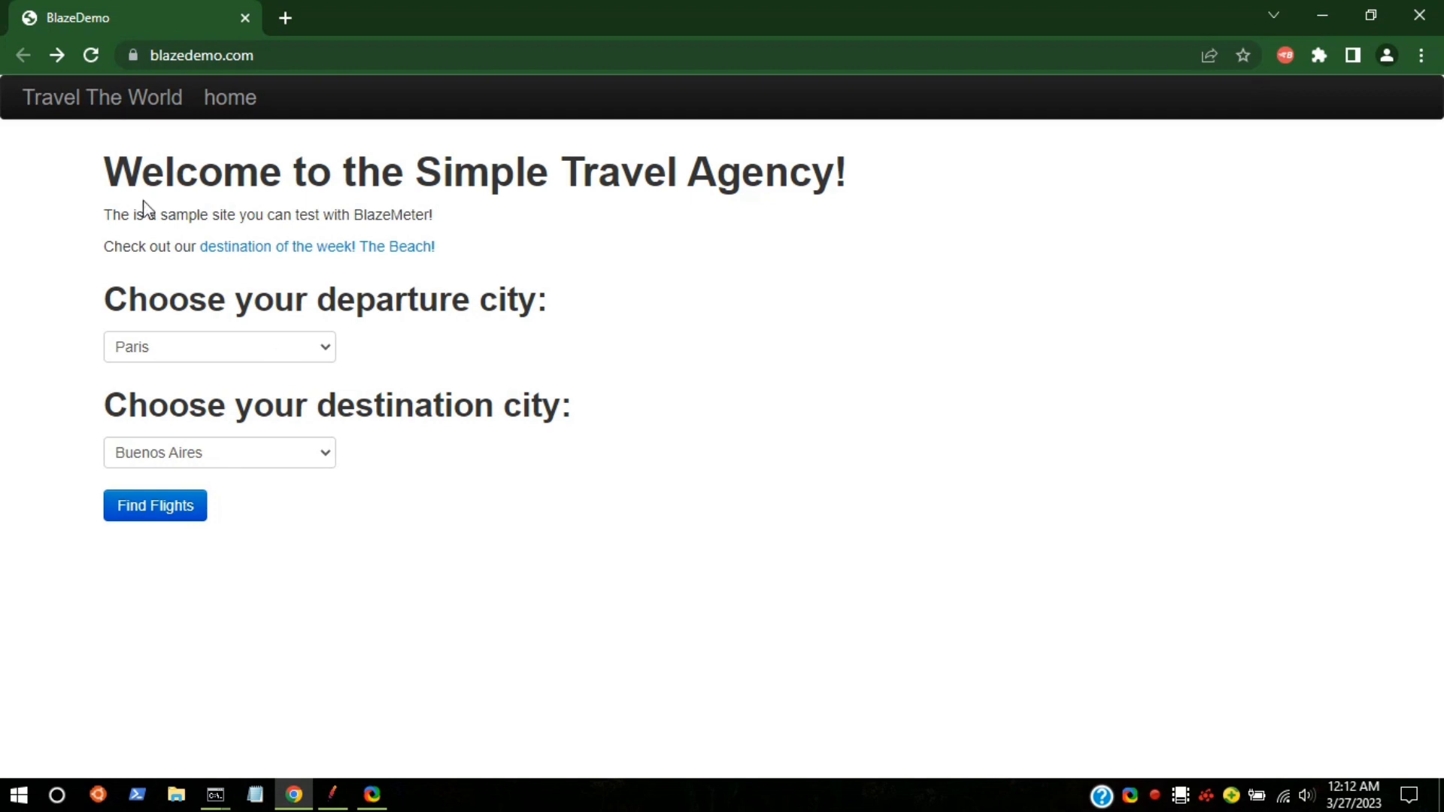
{"action": "left_click", "coordinate": [218, 97]}
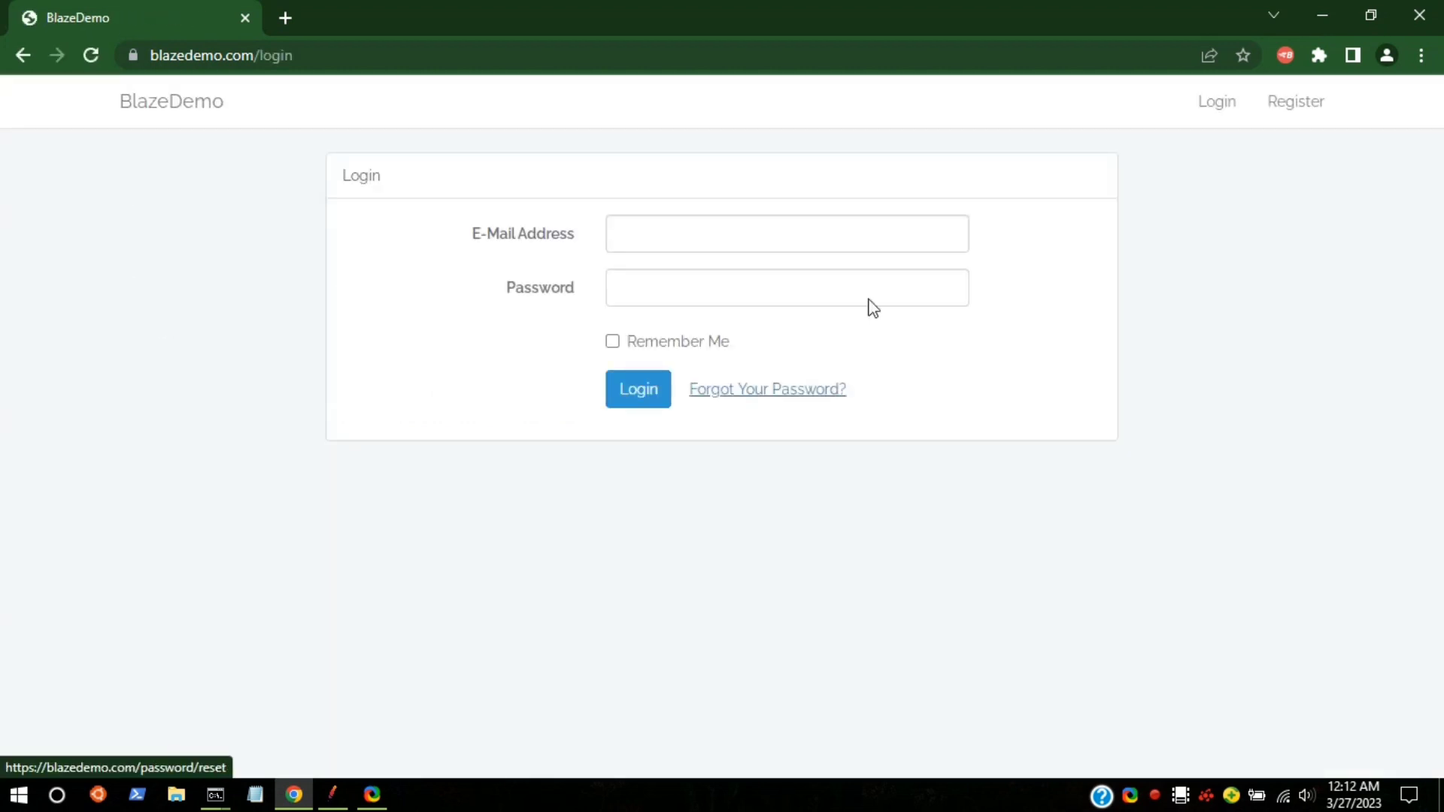
Step: Fill in the saved login e-mail and correct its ending
{"action": "left_click", "coordinate": [630, 230]}
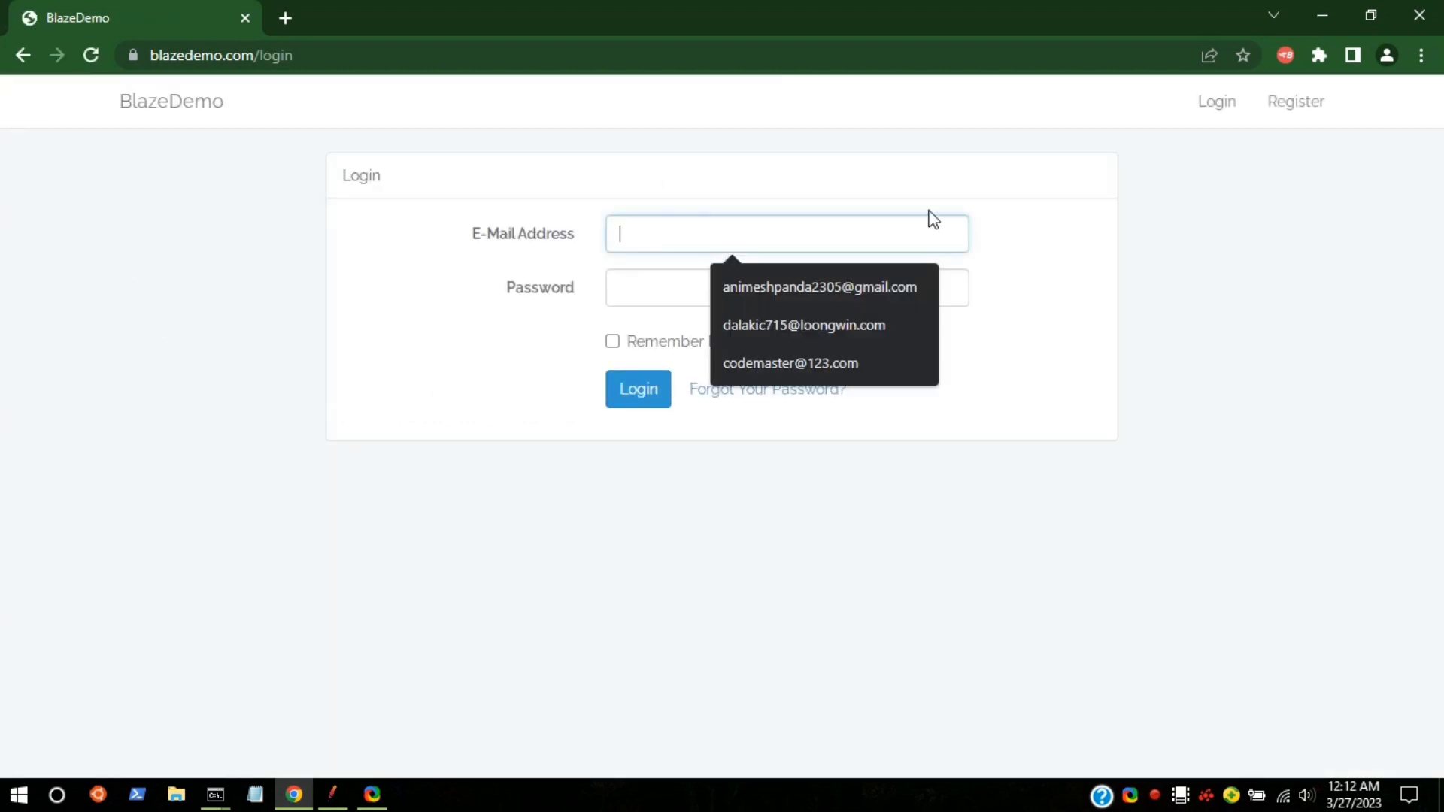
{"action": "left_click", "coordinate": [660, 198]}
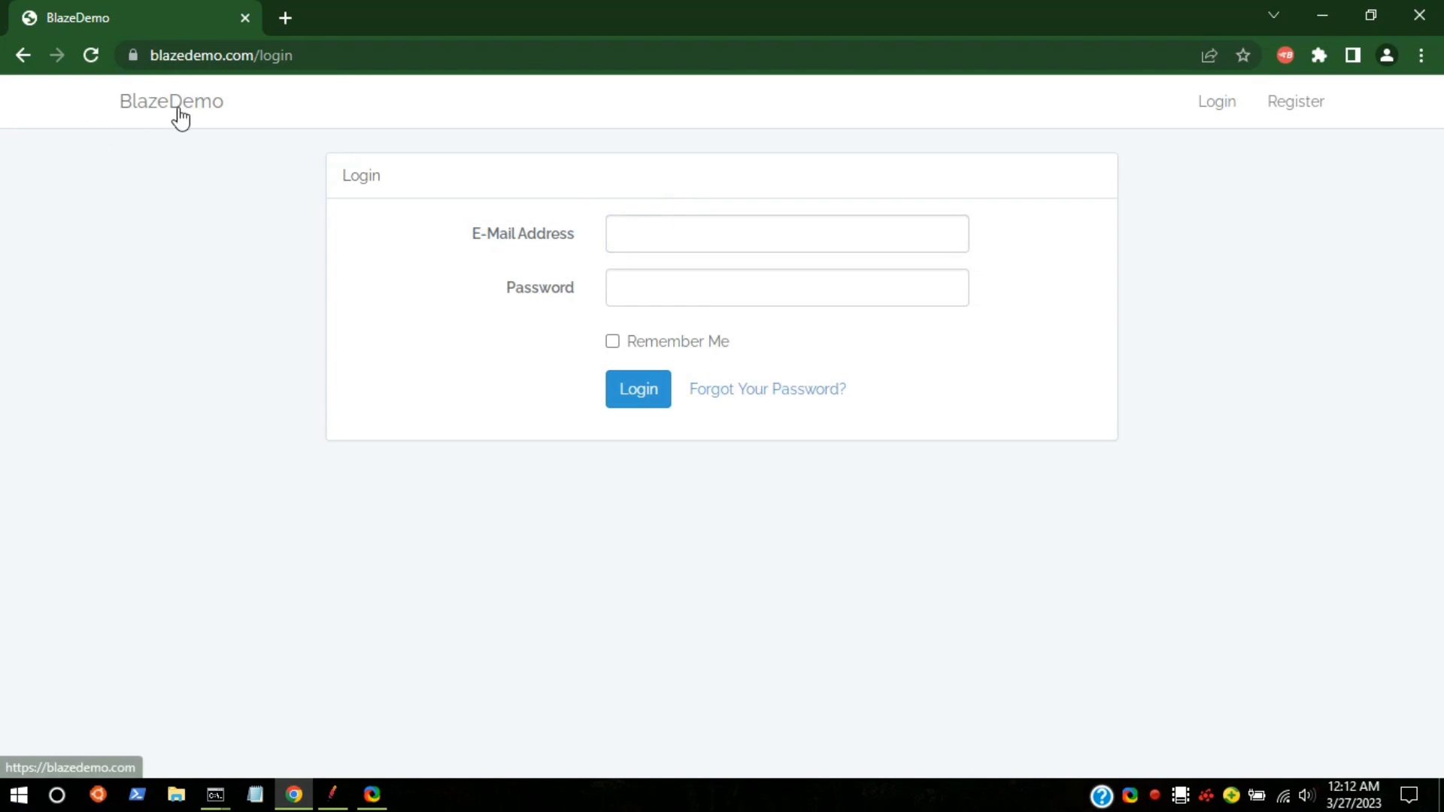
{"action": "left_click", "coordinate": [167, 57]}
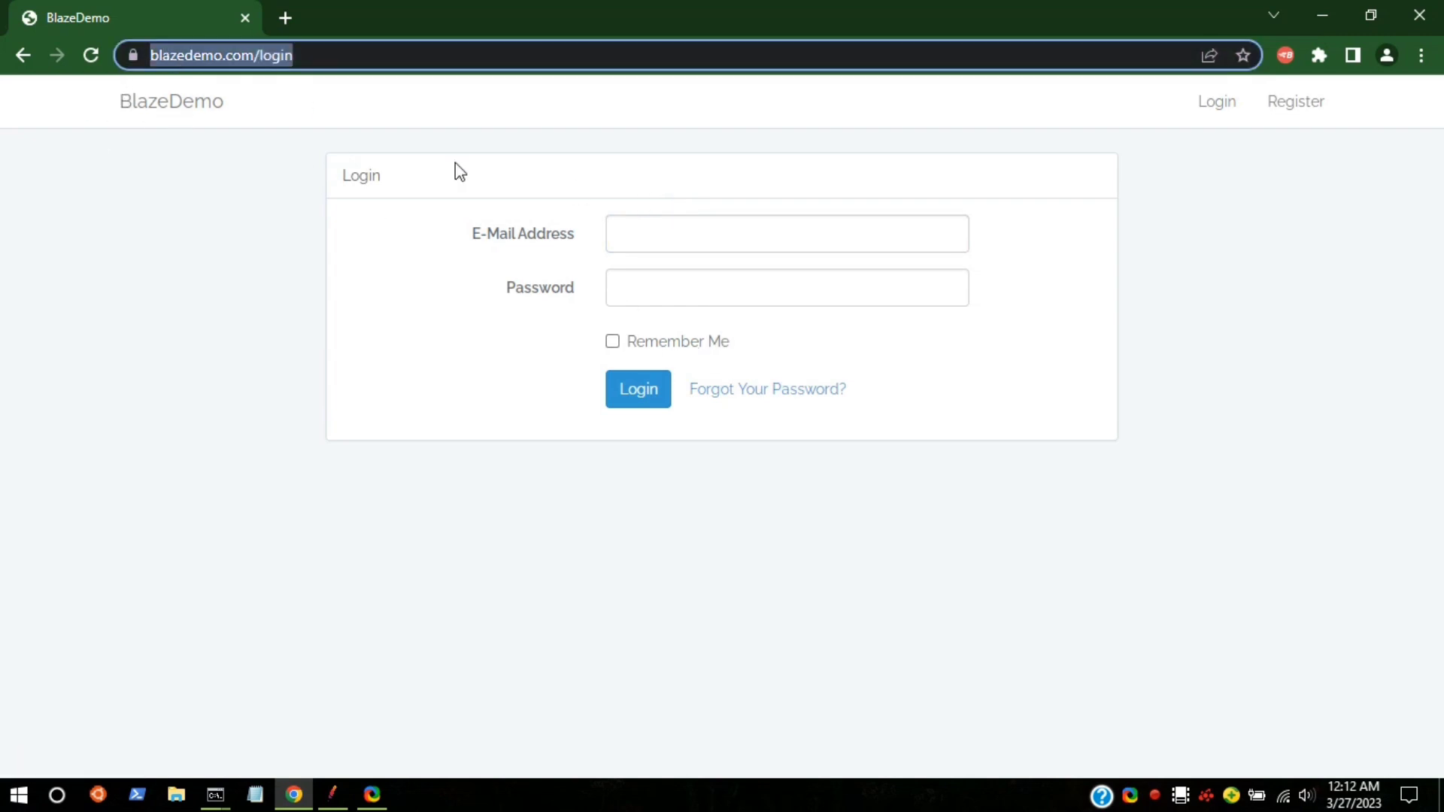
{"action": "left_click", "coordinate": [648, 235]}
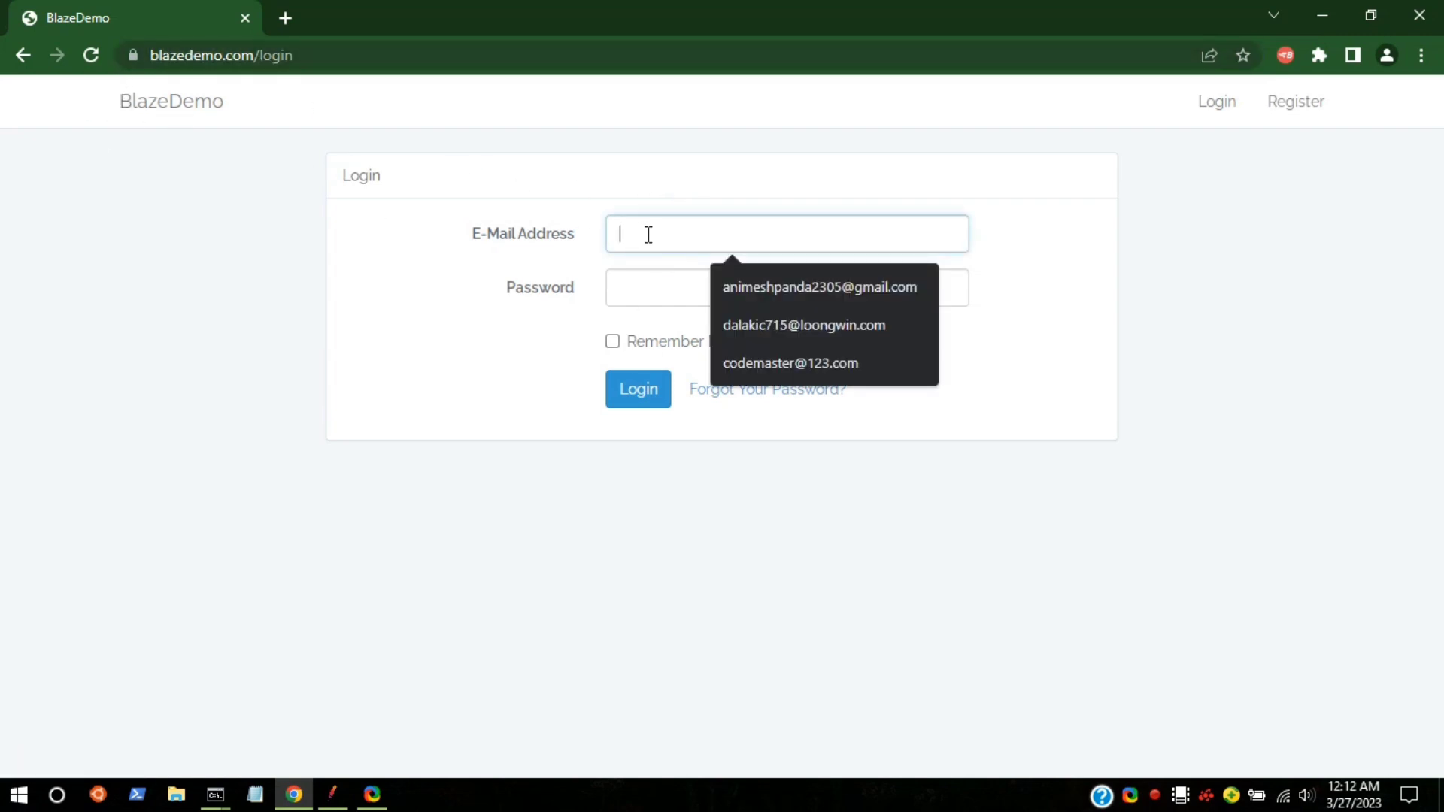
{"action": "left_click", "coordinate": [761, 370]}
{"action": "left_click", "coordinate": [673, 281]}
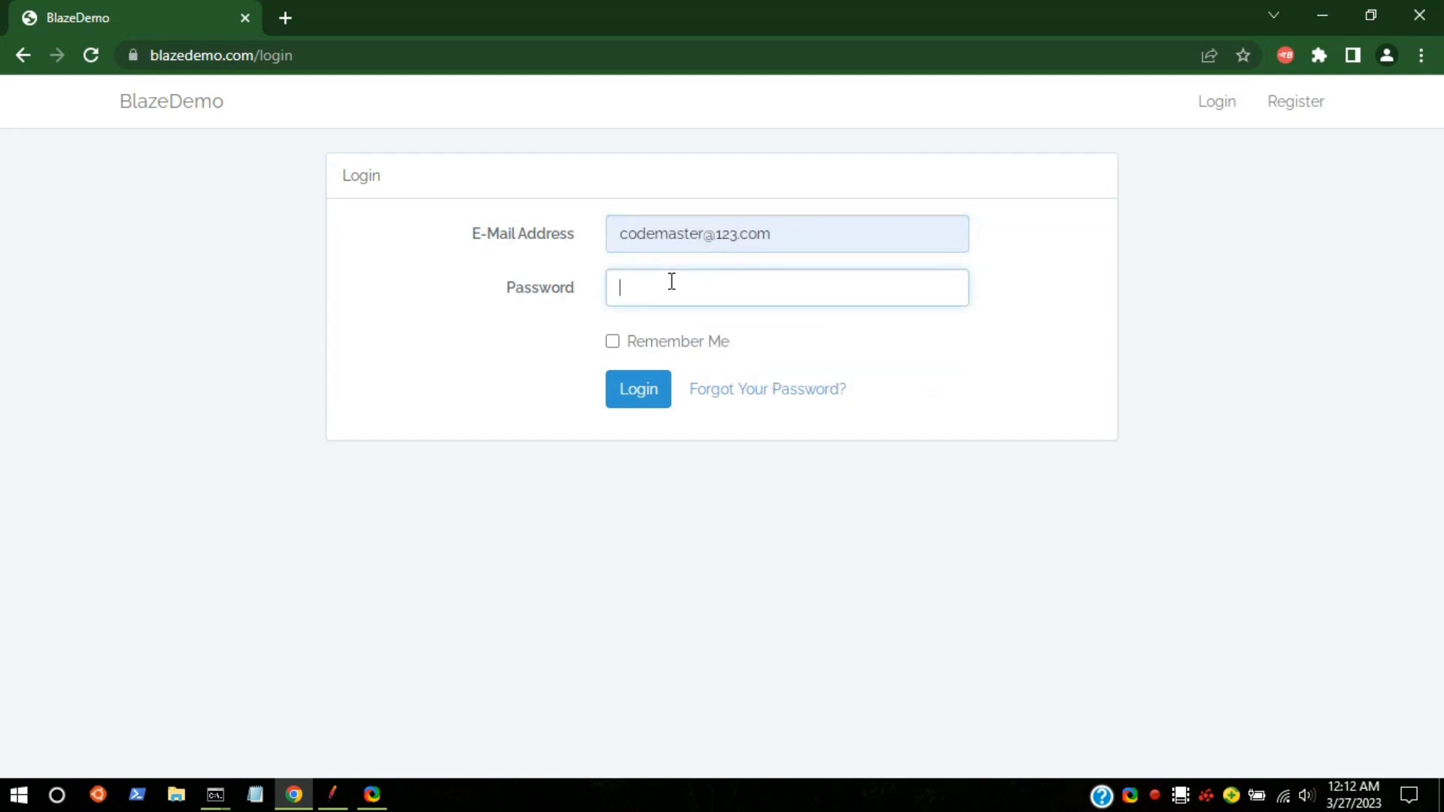
{"action": "double_click", "coordinate": [808, 236]}
{"action": "key", "text": "BackSpace"}
{"action": "key", "text": "BackSpace"}
{"action": "key", "text": "BackSpace"}
{"action": "key", "text": "BackSpace"}
{"action": "key", "text": "BackSpace"}
{"action": "key", "text": "BackSpace"}
{"action": "key", "text": "BackSpace"}
{"action": "key", "text": "BackSpace"}
{"action": "key", "text": "BackSpace"}
{"action": "key", "text": "BackSpace"}
{"action": "key", "text": "BackSpace"}
{"action": "key", "text": "BackSpace"}
{"action": "key", "text": "BackSpace"}
{"action": "key", "text": "BackSpace"}
{"action": "key", "text": "BackSpace"}
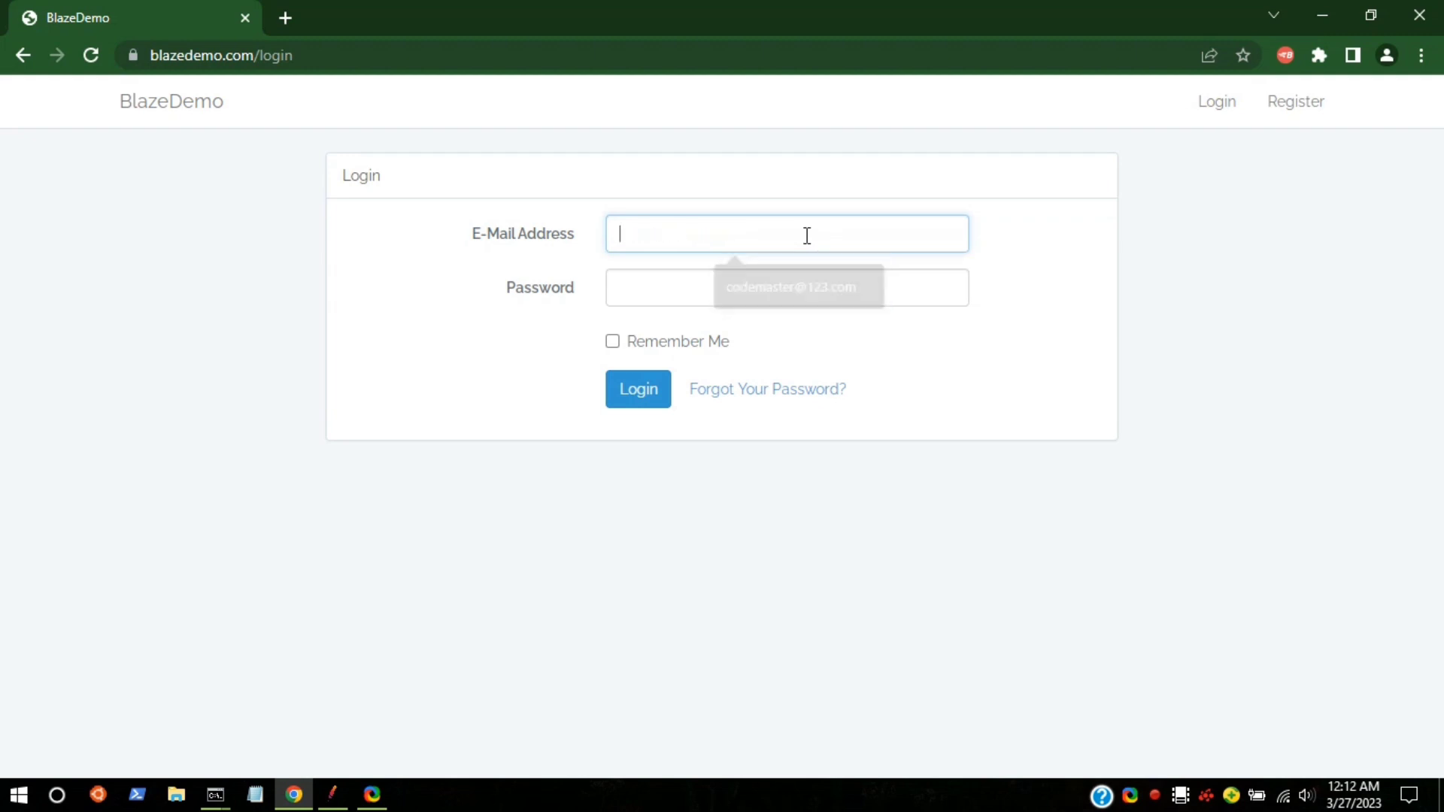
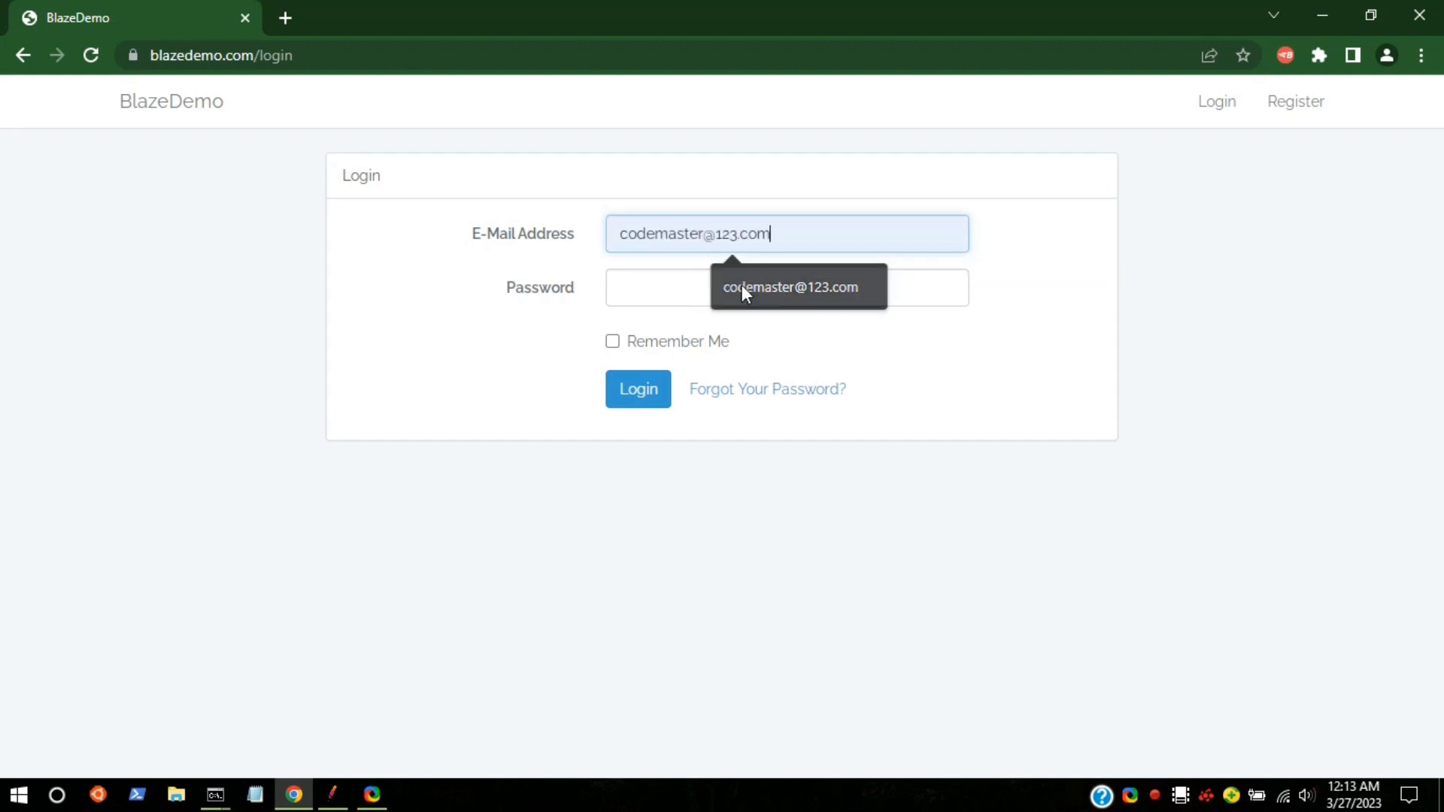
Step: Enter a password and log in, then return from the 419 error to the travel agency home
{"action": "left_click", "coordinate": [743, 287]}
{"action": "left_click", "coordinate": [705, 295]}
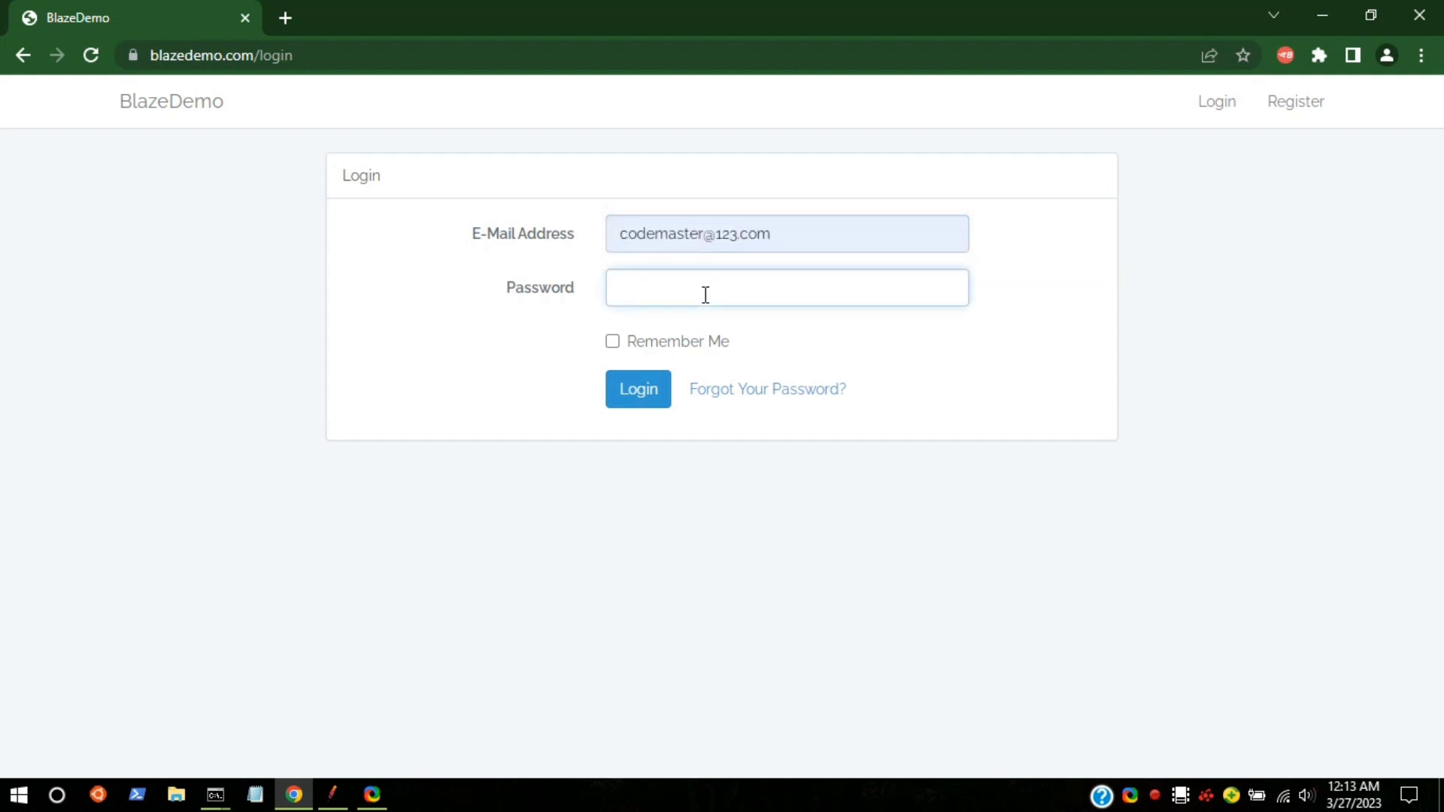
{"action": "type", "text": "*"}
{"action": "left_click", "coordinate": [652, 399]}
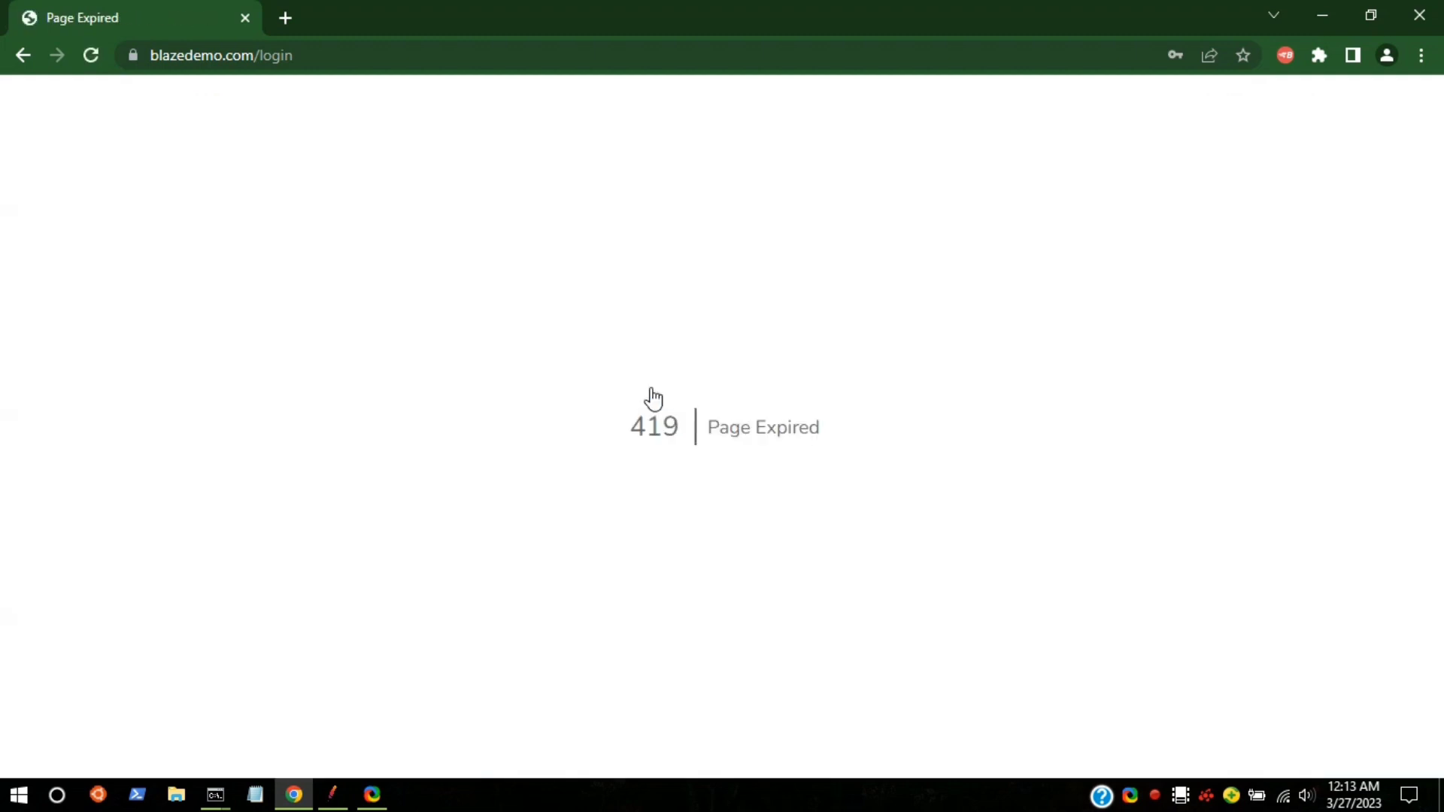
{"action": "left_click", "coordinate": [23, 55]}
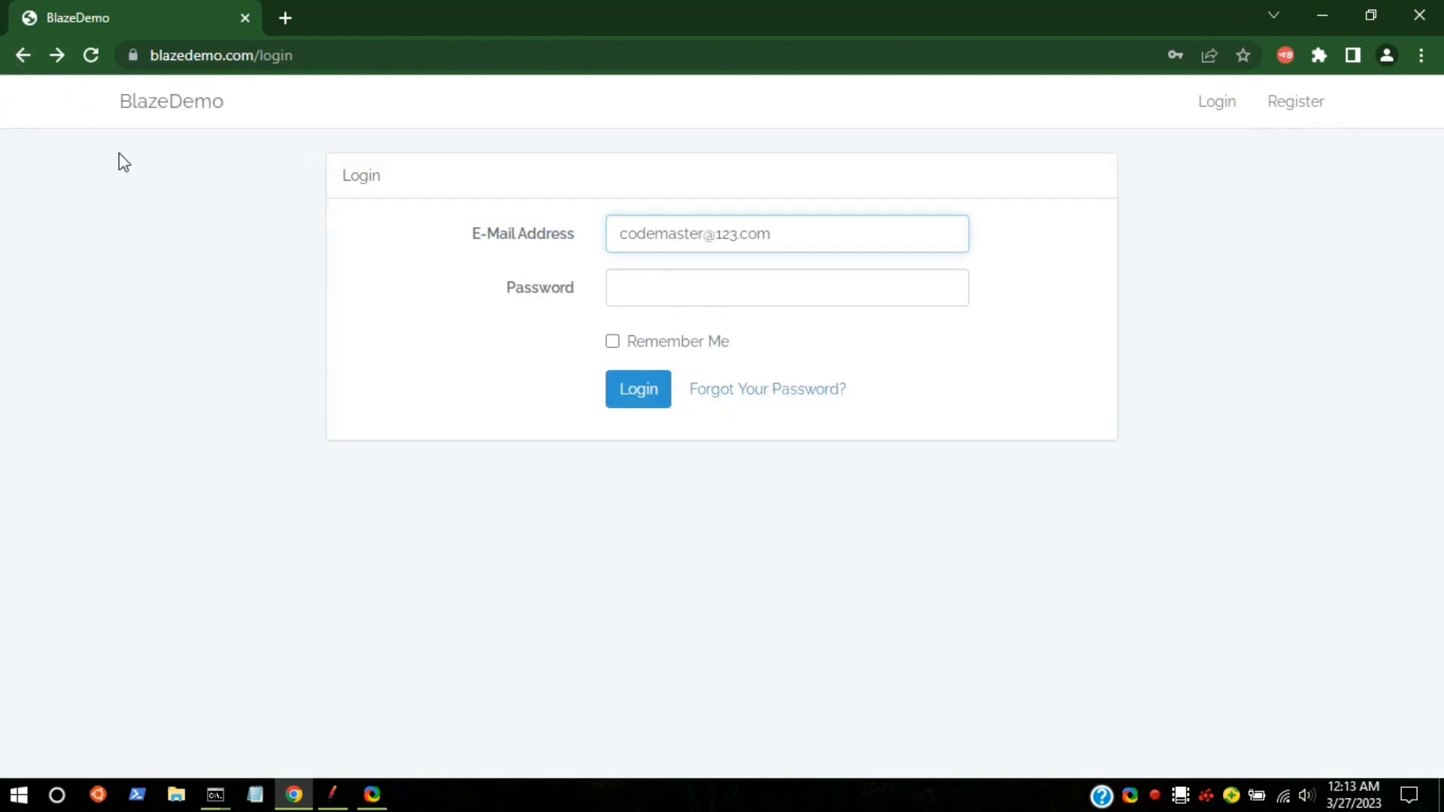
{"action": "left_click", "coordinate": [152, 103]}
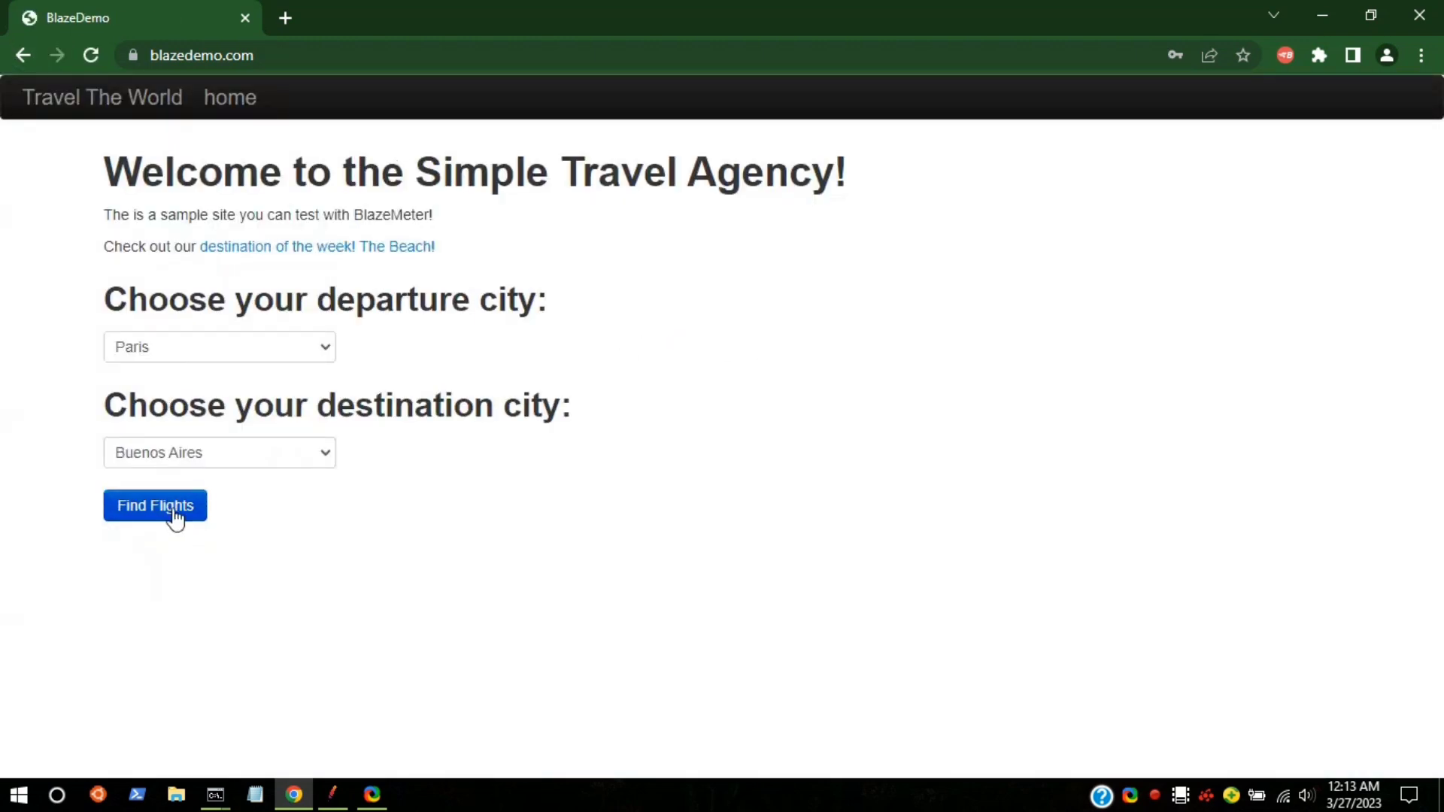
Step: Search Paris to Buenos Aires flights, pick the first one, and enter traveller name and address
{"action": "left_click", "coordinate": [174, 518]}
{"action": "left_click", "coordinate": [167, 268]}
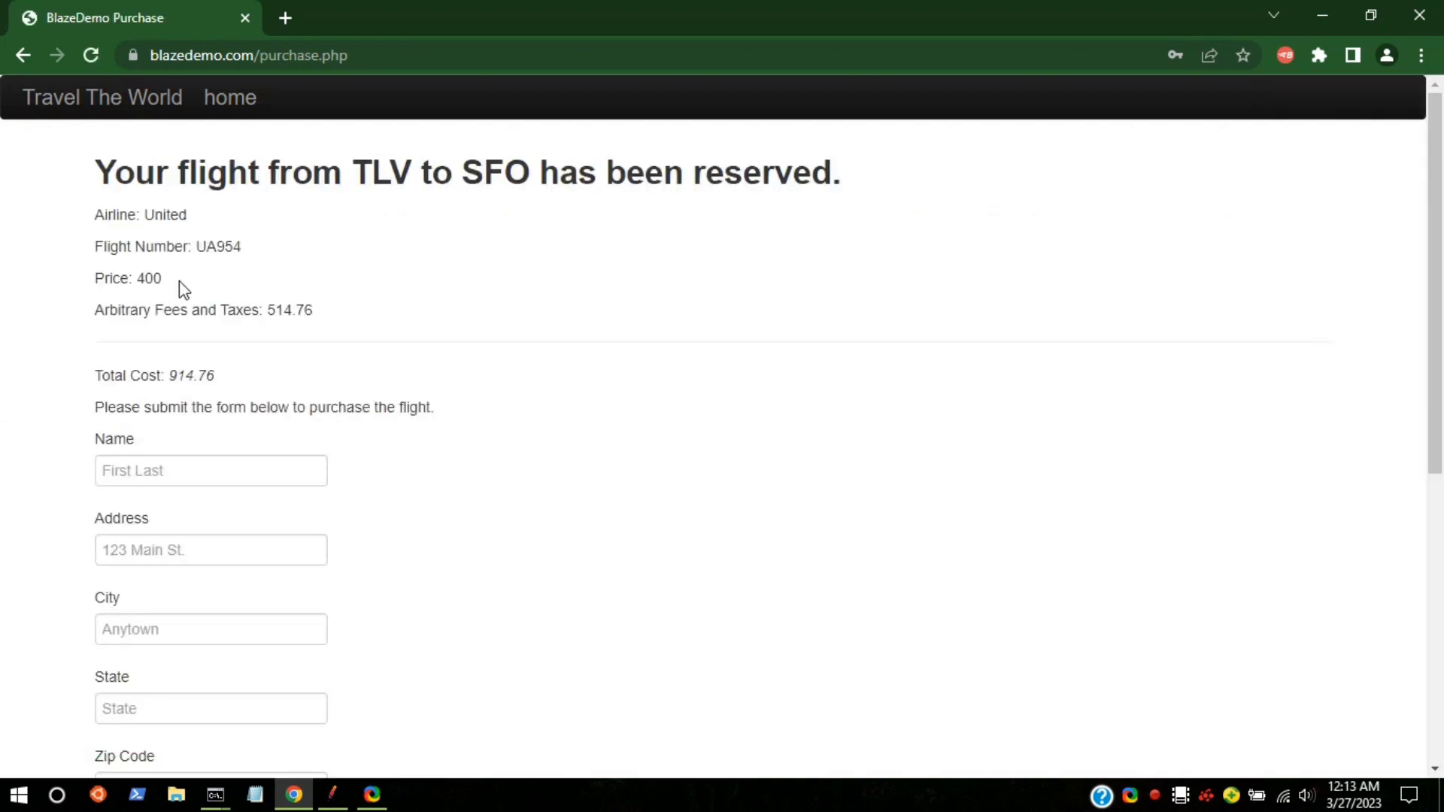
{"action": "left_click", "coordinate": [187, 468]}
{"action": "type", "text": "code"}
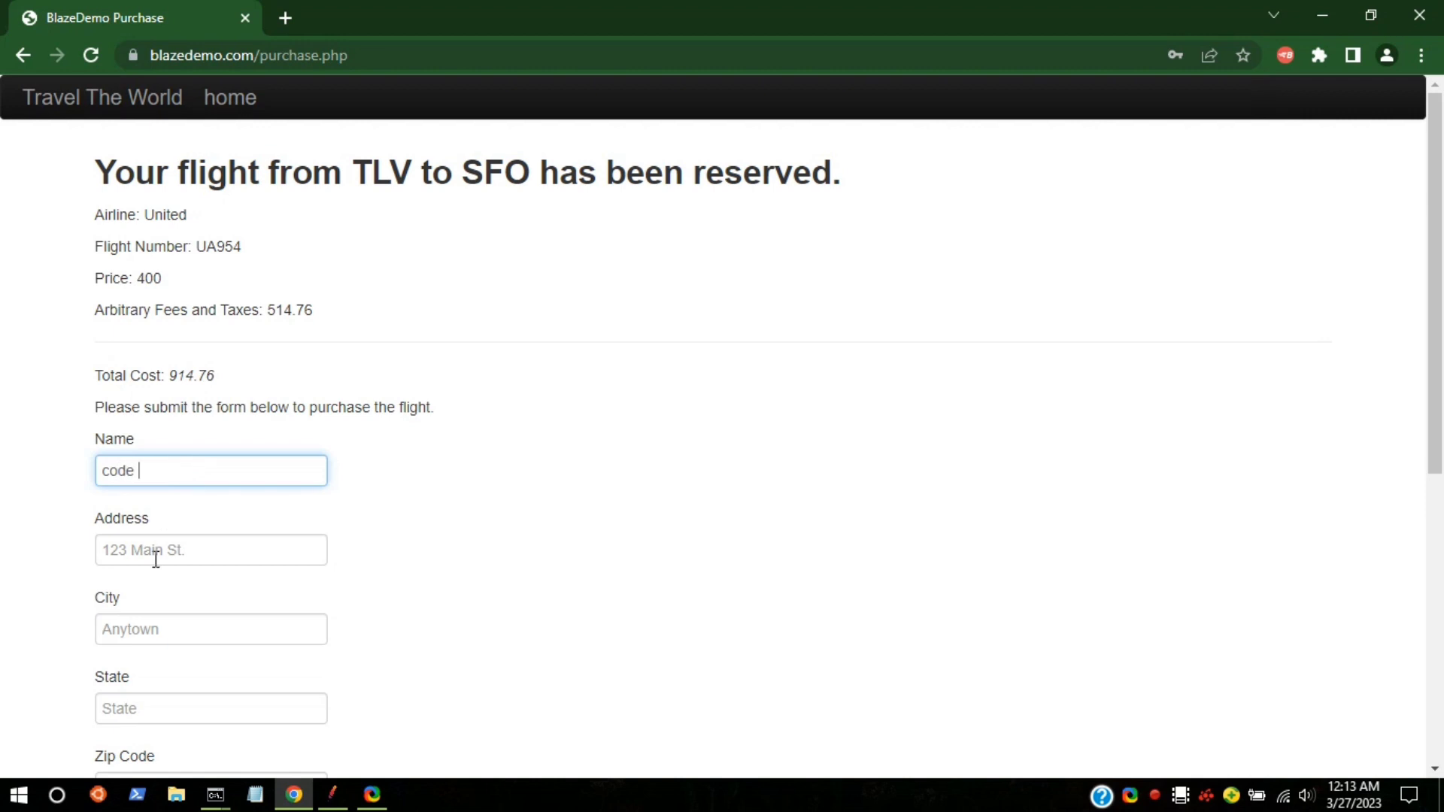
{"action": "left_click", "coordinate": [155, 559]}
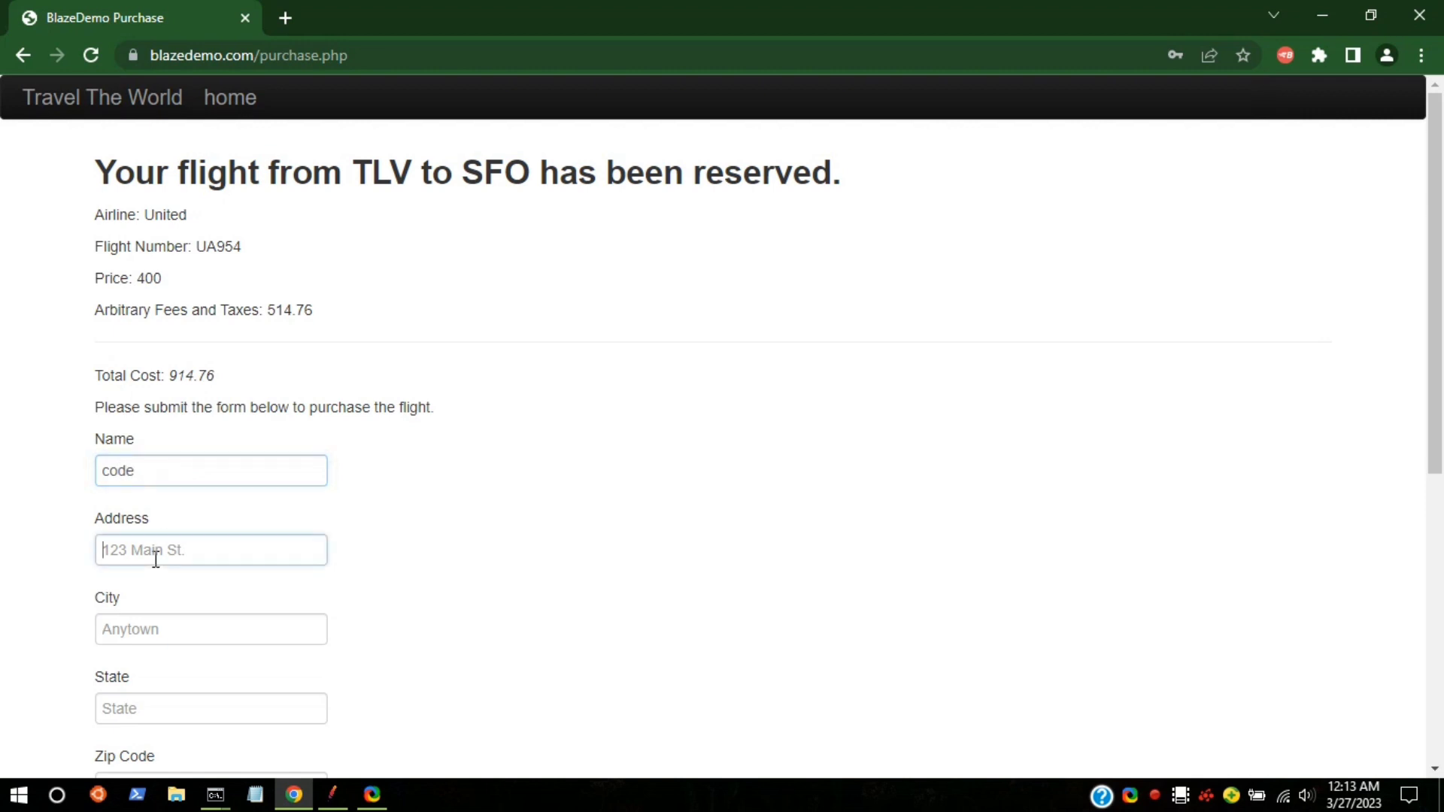
{"action": "type", "text": "123main"}
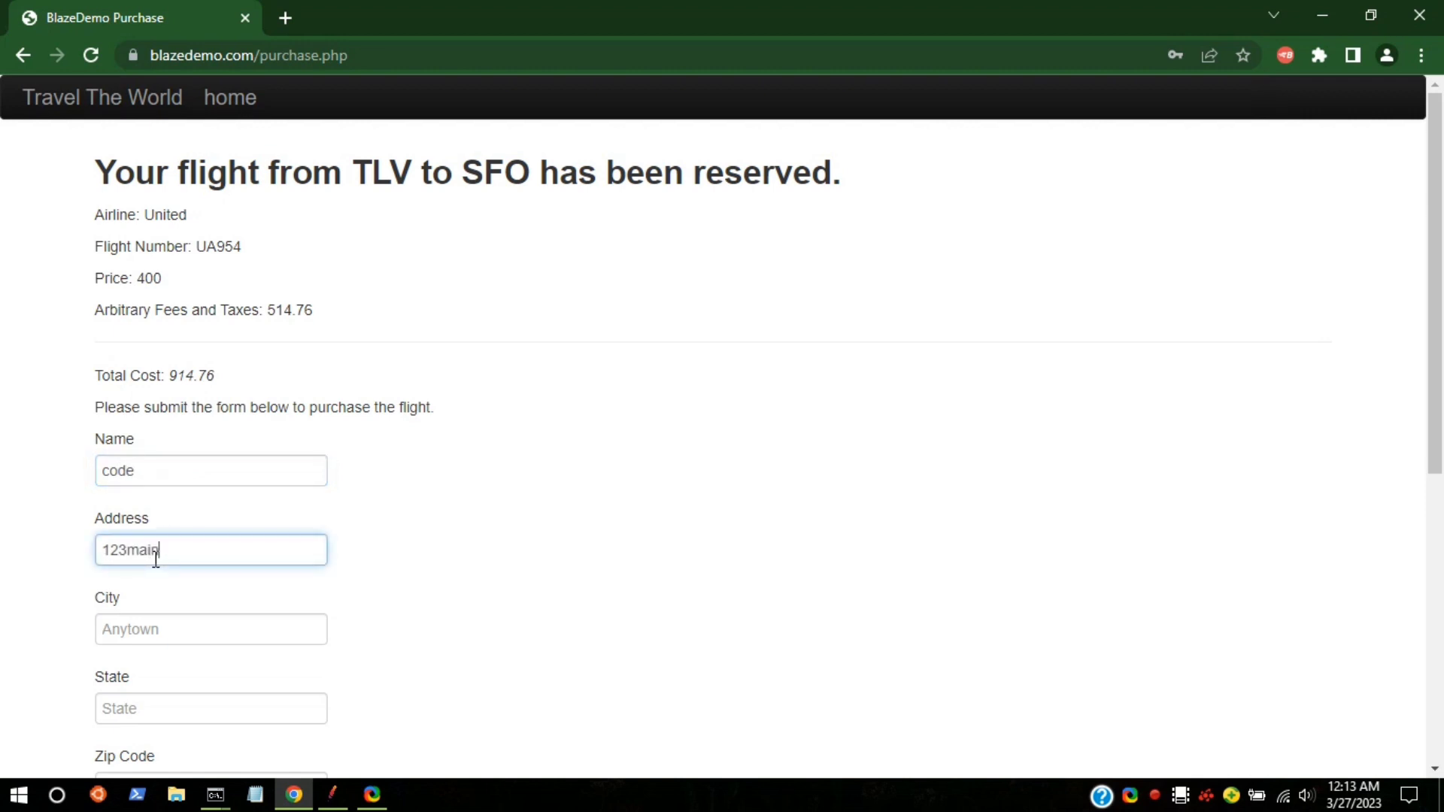
Step: Fill in city, state, zip code and card number, then submit the purchase form
{"action": "scroll", "coordinate": [155, 559], "scroll_direction": "down", "scroll_amount": 1}
{"action": "left_click", "coordinate": [154, 586]}
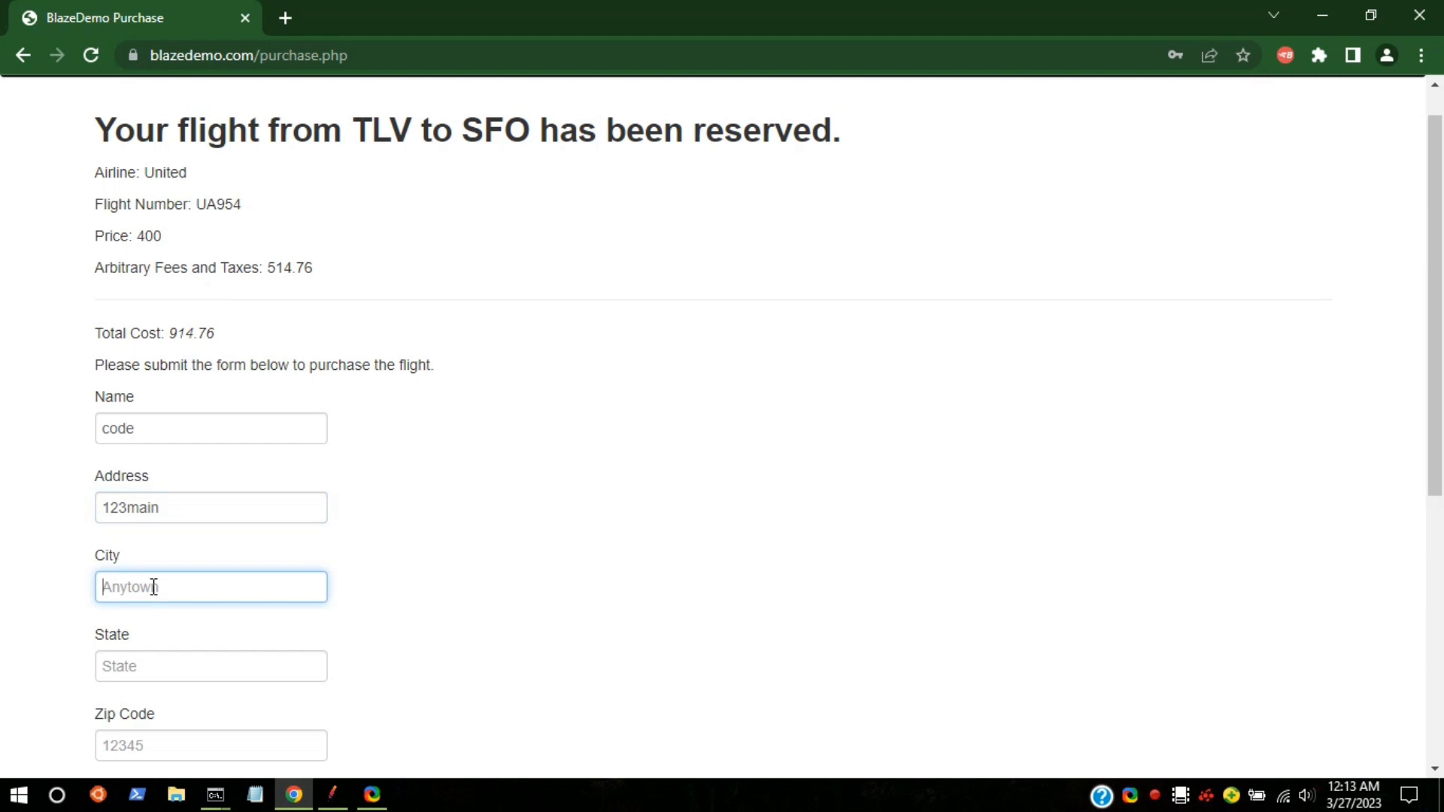
{"action": "type", "text": "india"}
{"action": "left_click", "coordinate": [136, 669]}
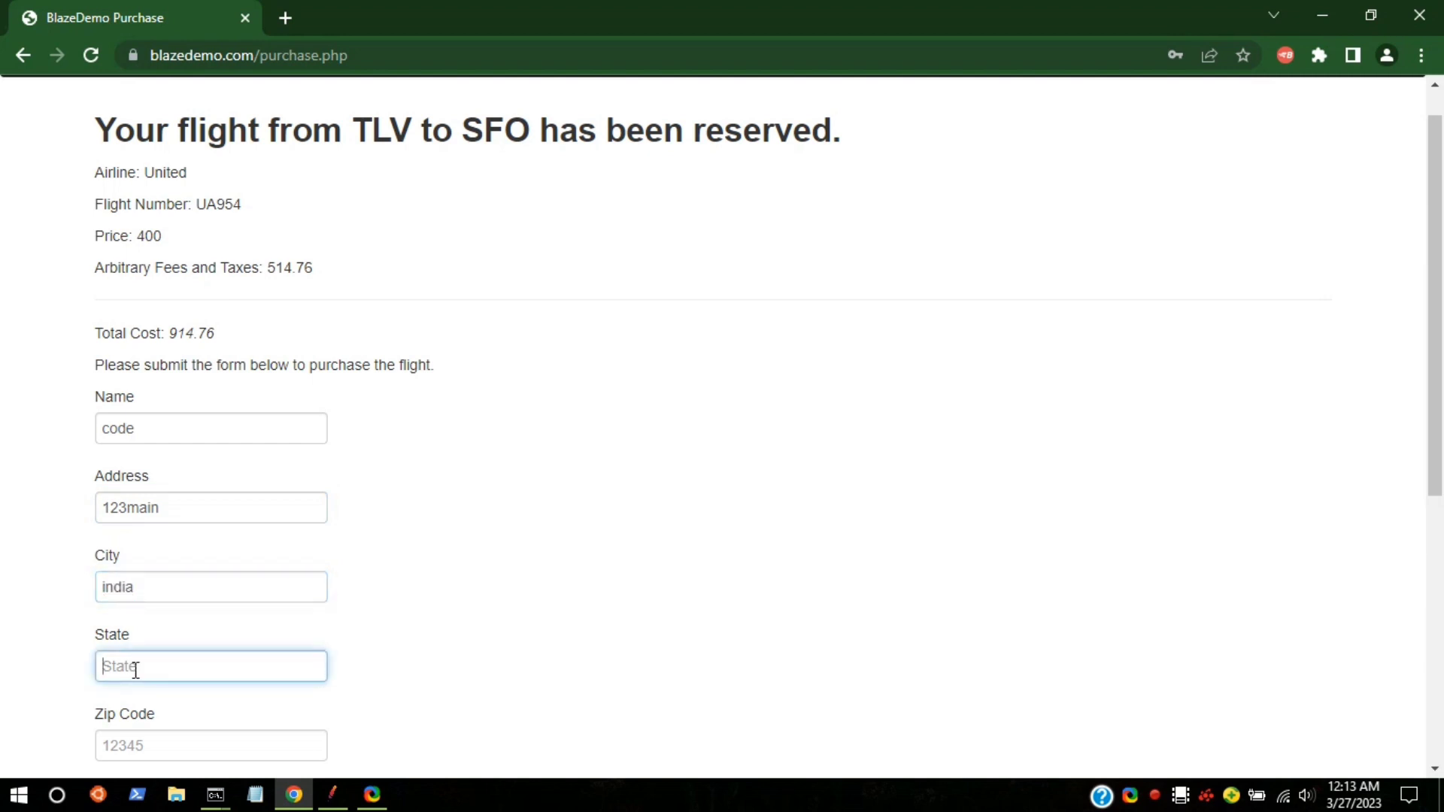
{"action": "type", "text": "india"}
{"action": "left_click", "coordinate": [139, 744]}
{"action": "scroll", "coordinate": [140, 749], "scroll_direction": "down", "scroll_amount": 6}
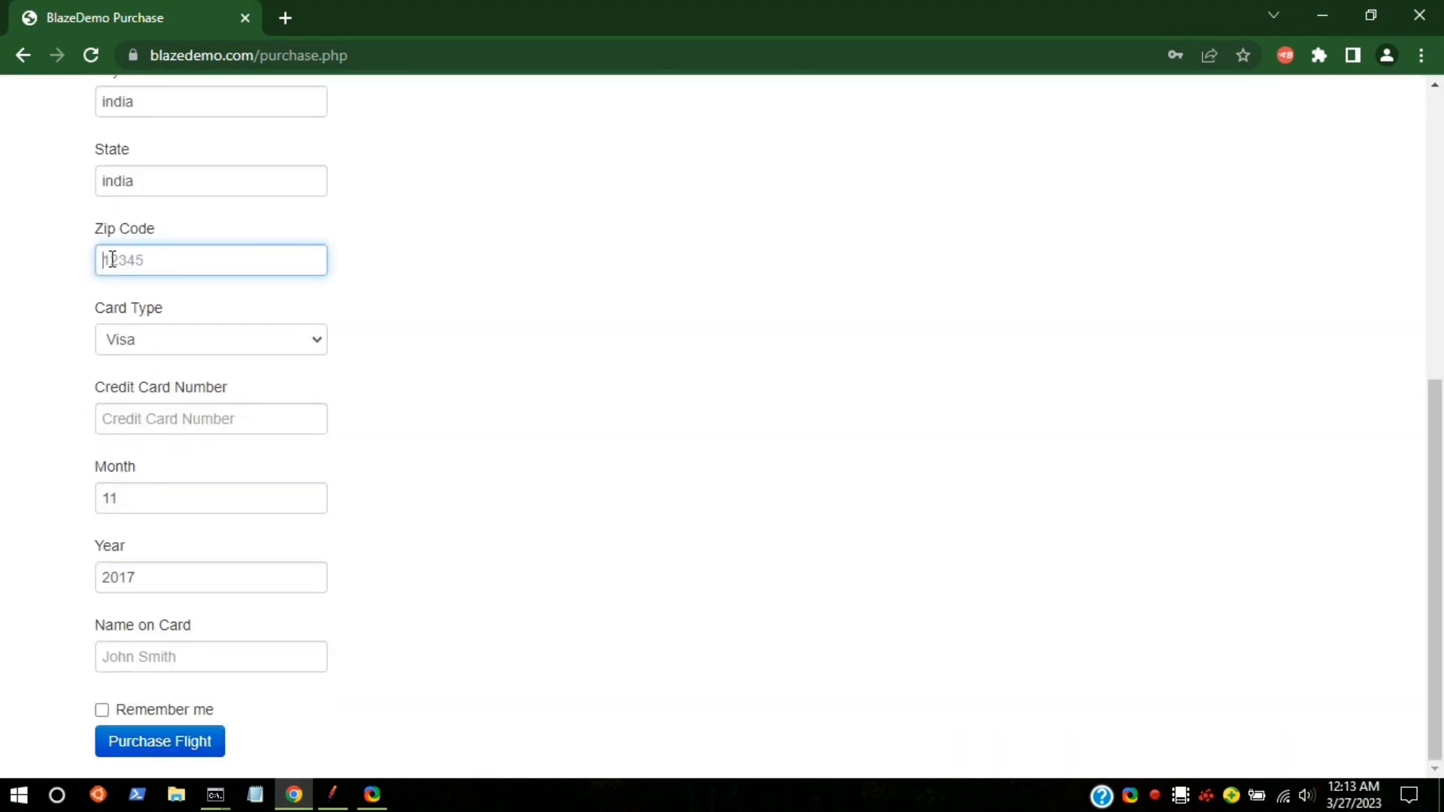
{"action": "type", "text": "1289"}
{"action": "left_click", "coordinate": [162, 416]}
{"action": "type", "text": "126"}
{"action": "key", "text": "Return"}
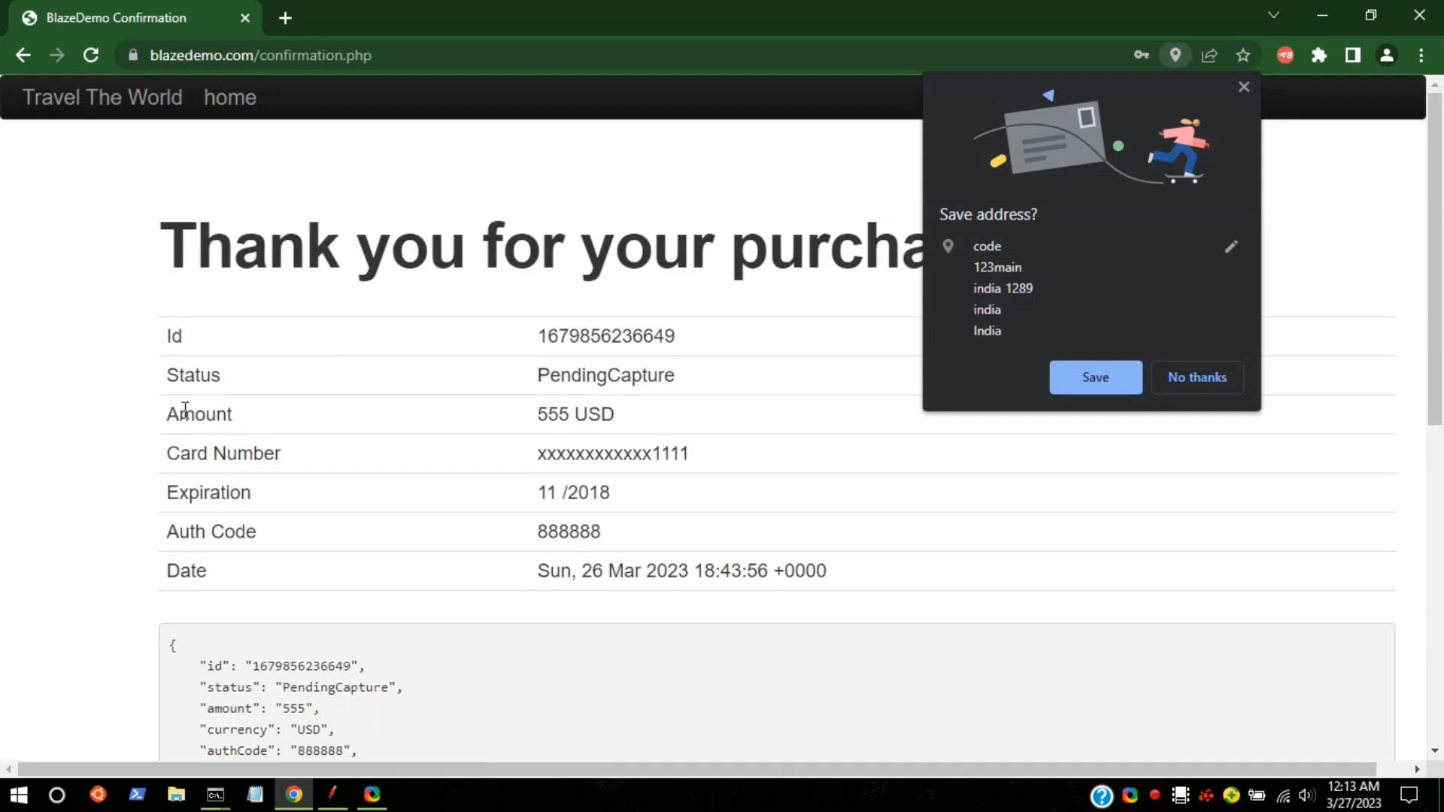
Step: Decline saving the address, go back to add the name on card, and resubmit the purchase
{"action": "left_click", "coordinate": [1198, 377]}
{"action": "scroll", "coordinate": [482, 519], "scroll_direction": "down", "scroll_amount": 4}
{"action": "scroll", "coordinate": [481, 519], "scroll_direction": "down", "scroll_amount": 4}
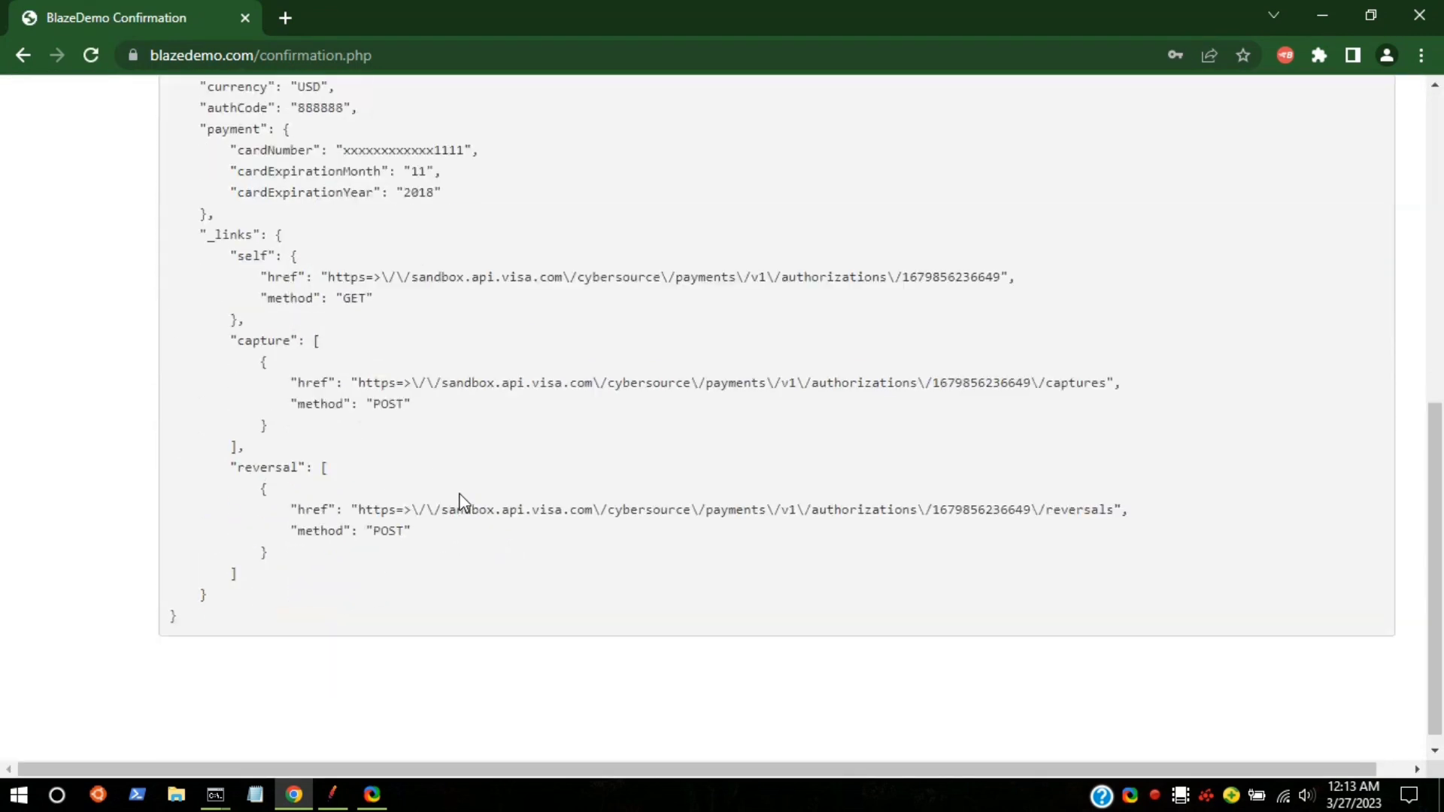
{"action": "scroll", "coordinate": [461, 467], "scroll_direction": "up", "scroll_amount": 8}
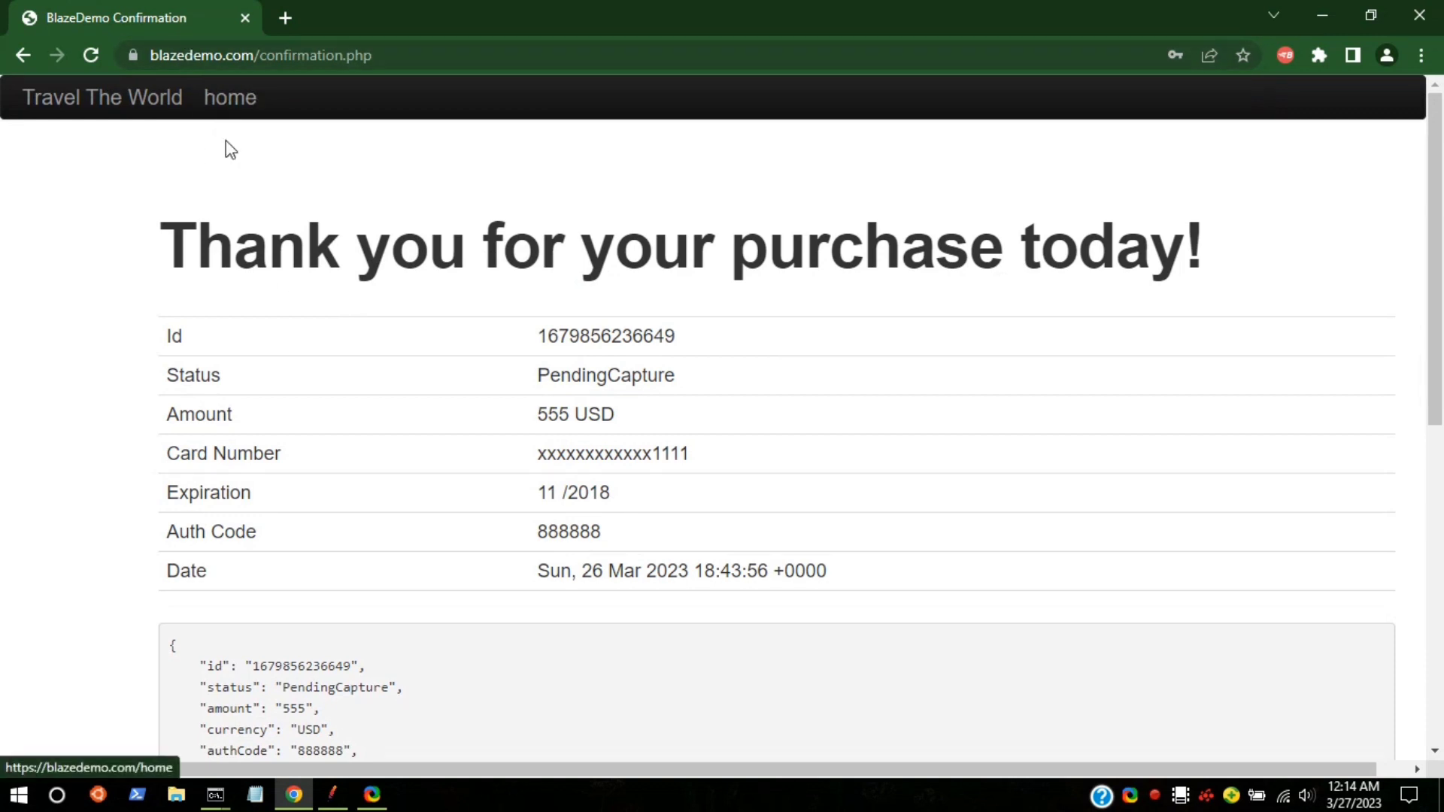
{"action": "left_click", "coordinate": [24, 54]}
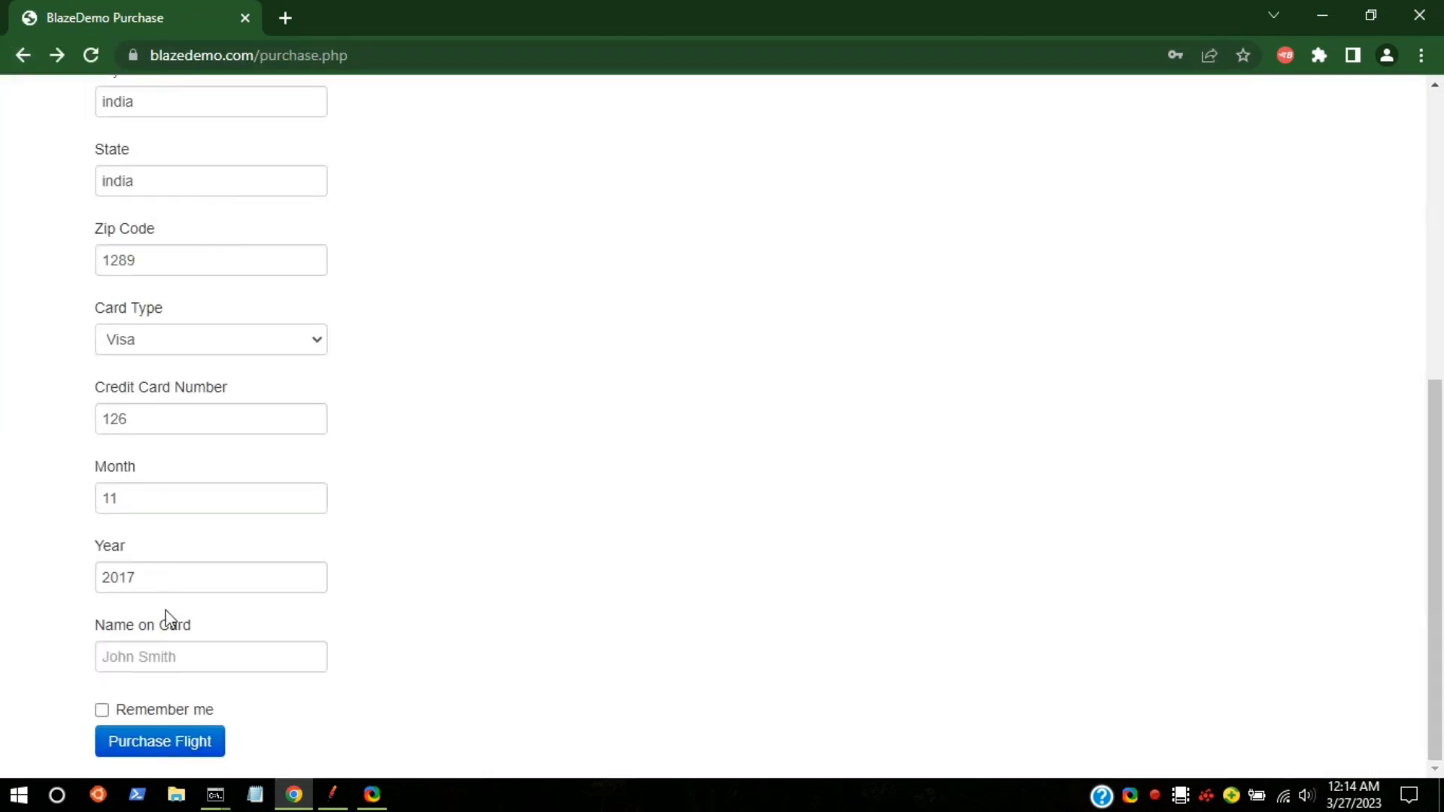
{"action": "left_click", "coordinate": [169, 660]}
{"action": "type", "text": "mdkjkjk"}
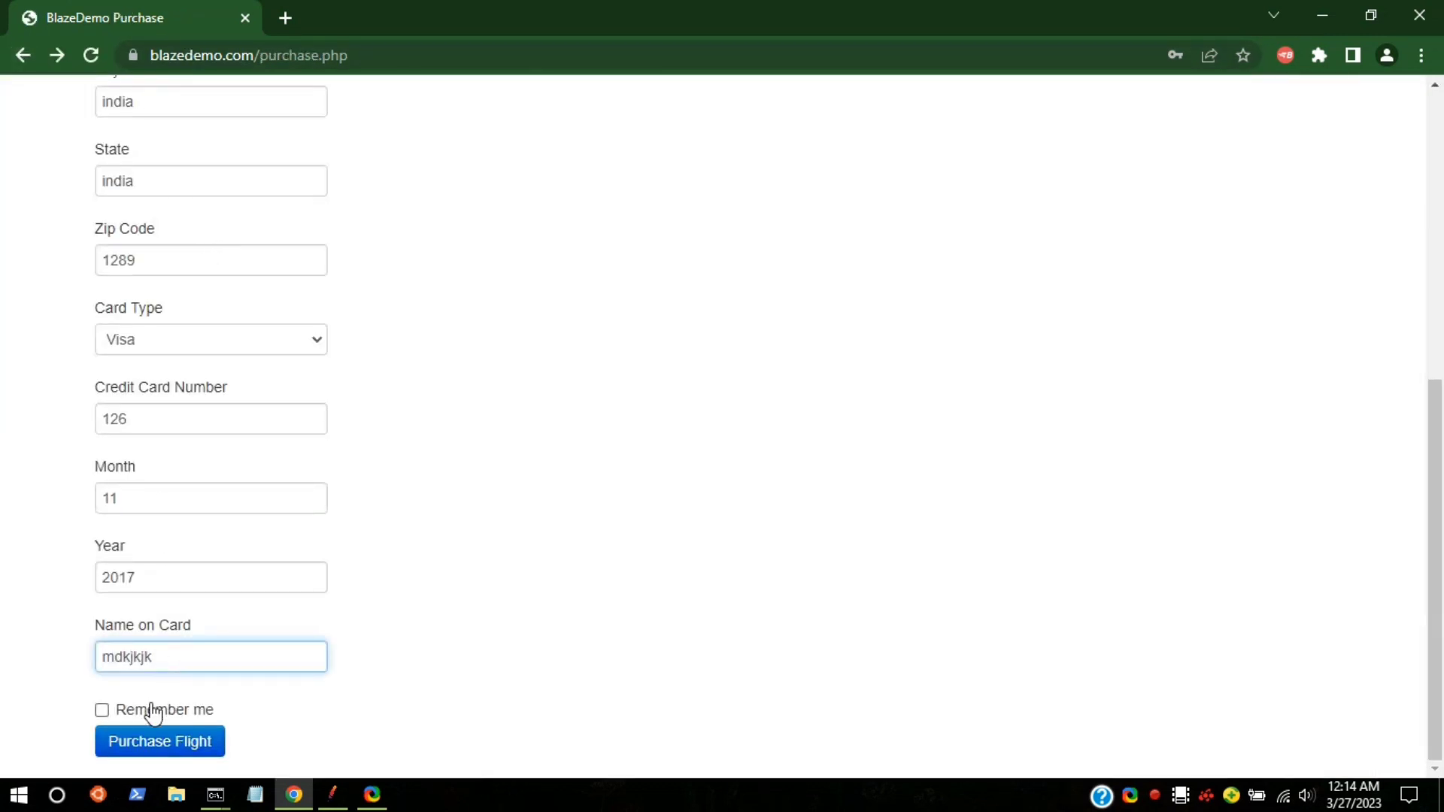
{"action": "left_click", "coordinate": [155, 743]}
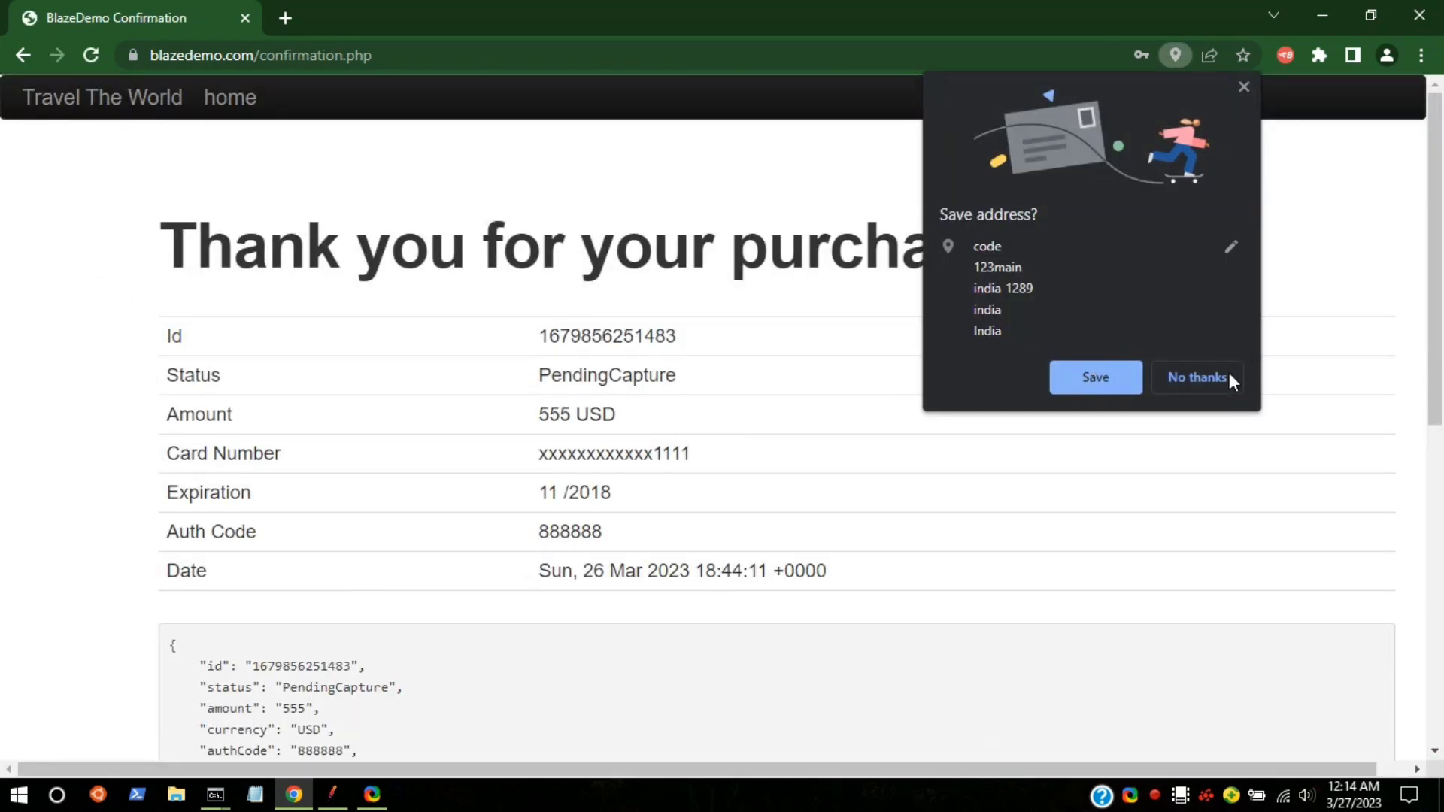
{"action": "left_click", "coordinate": [1244, 86]}
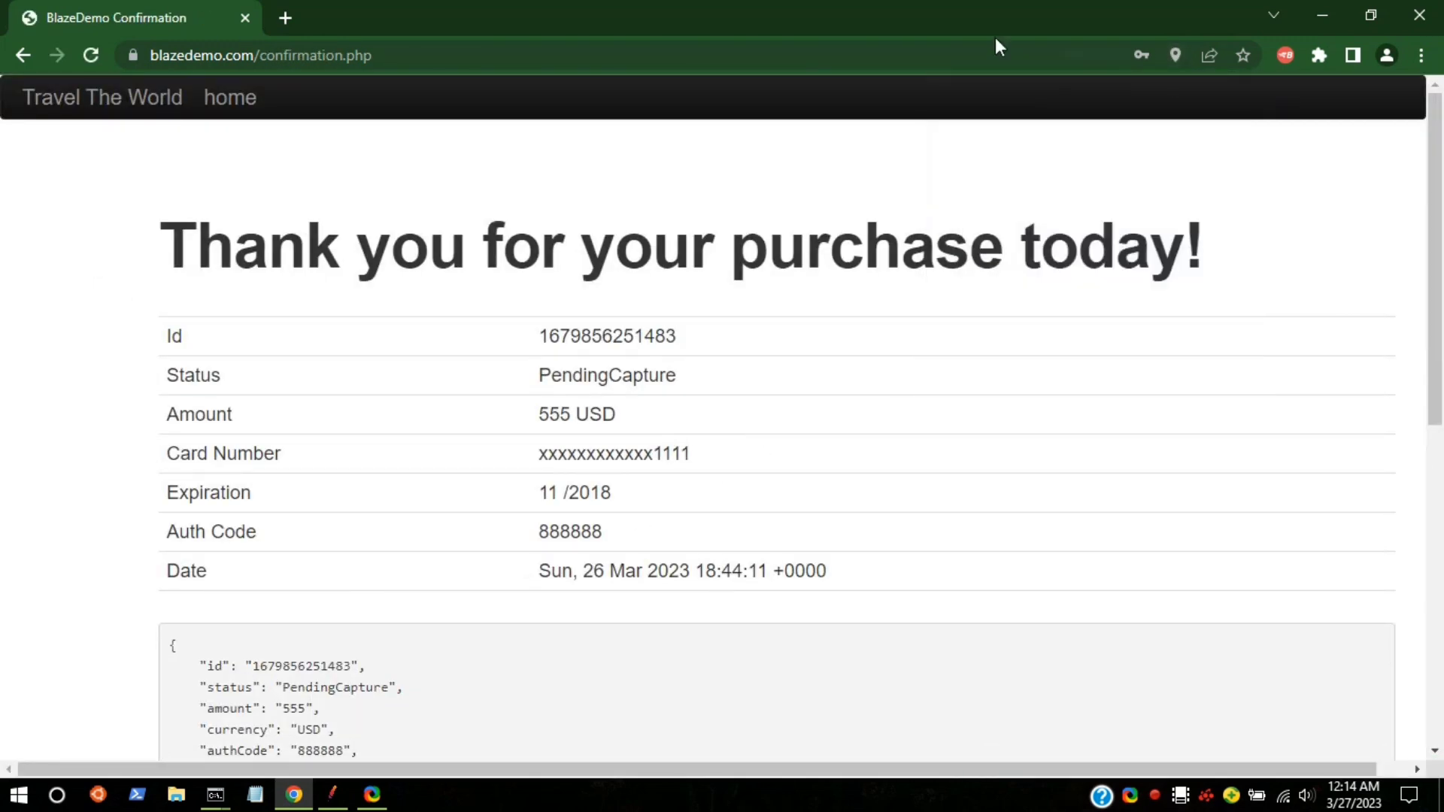
{"action": "scroll", "coordinate": [419, 355], "scroll_direction": "down", "scroll_amount": 4}
{"action": "scroll", "coordinate": [629, 332], "scroll_direction": "up", "scroll_amount": 1}
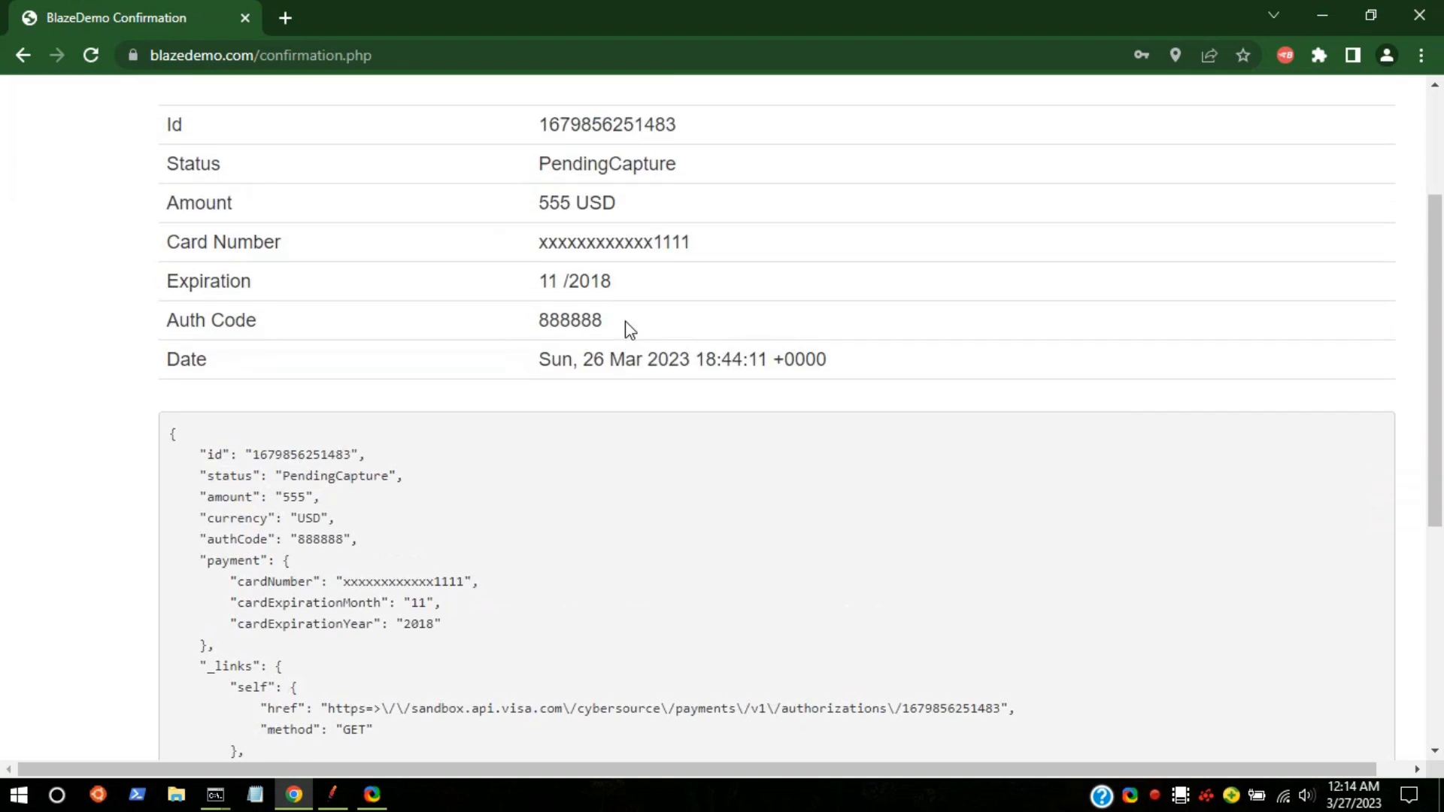
{"action": "scroll", "coordinate": [630, 331], "scroll_direction": "down", "scroll_amount": 7}
{"action": "scroll", "coordinate": [619, 322], "scroll_direction": "up", "scroll_amount": 10}
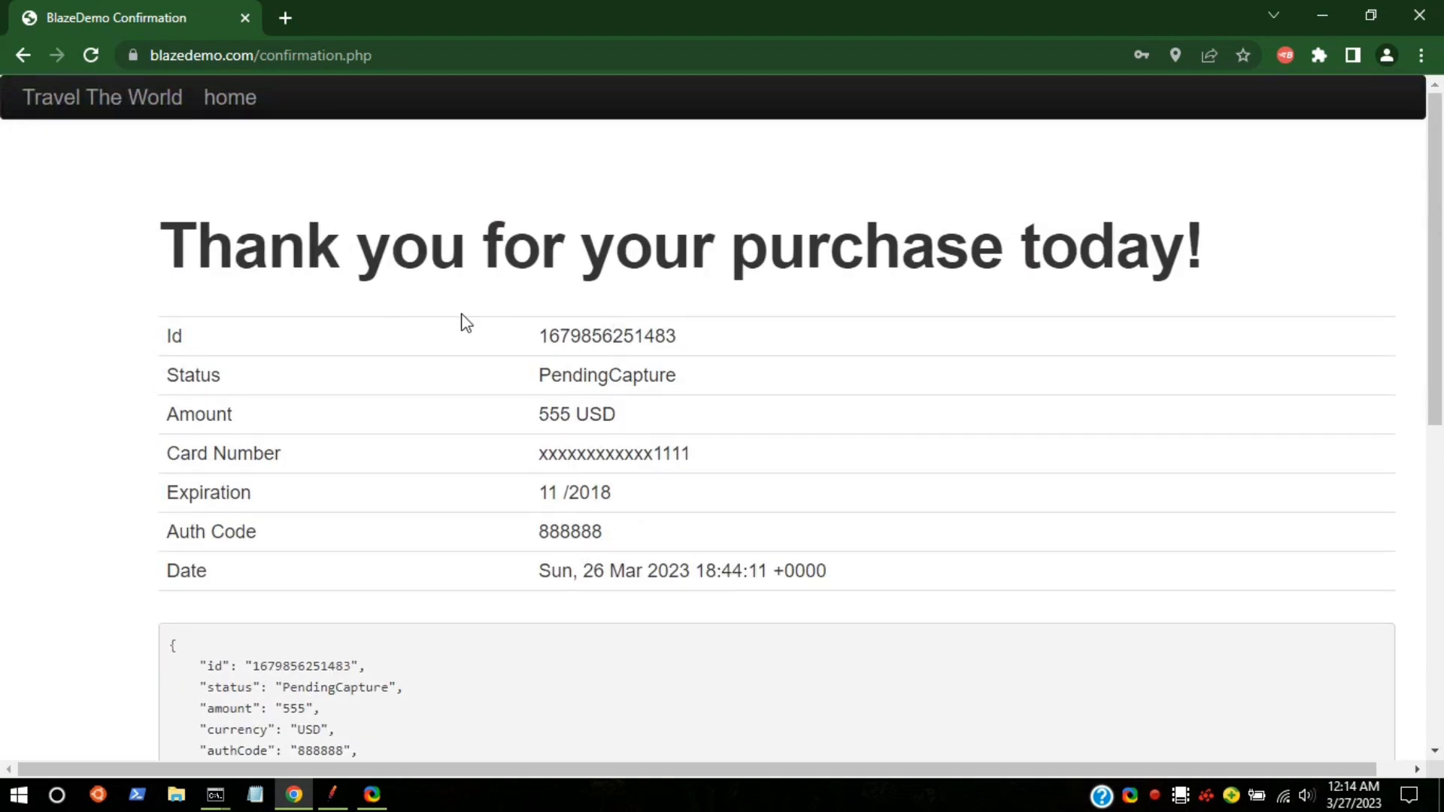
{"action": "left_click_drag", "start_coordinate": [466, 324], "coordinate": [241, 229]}
Step: List Paris to Buenos Aires flights and start a BlazeMeter recording named TEST_RERFORM
{"action": "left_click", "coordinate": [245, 105]}
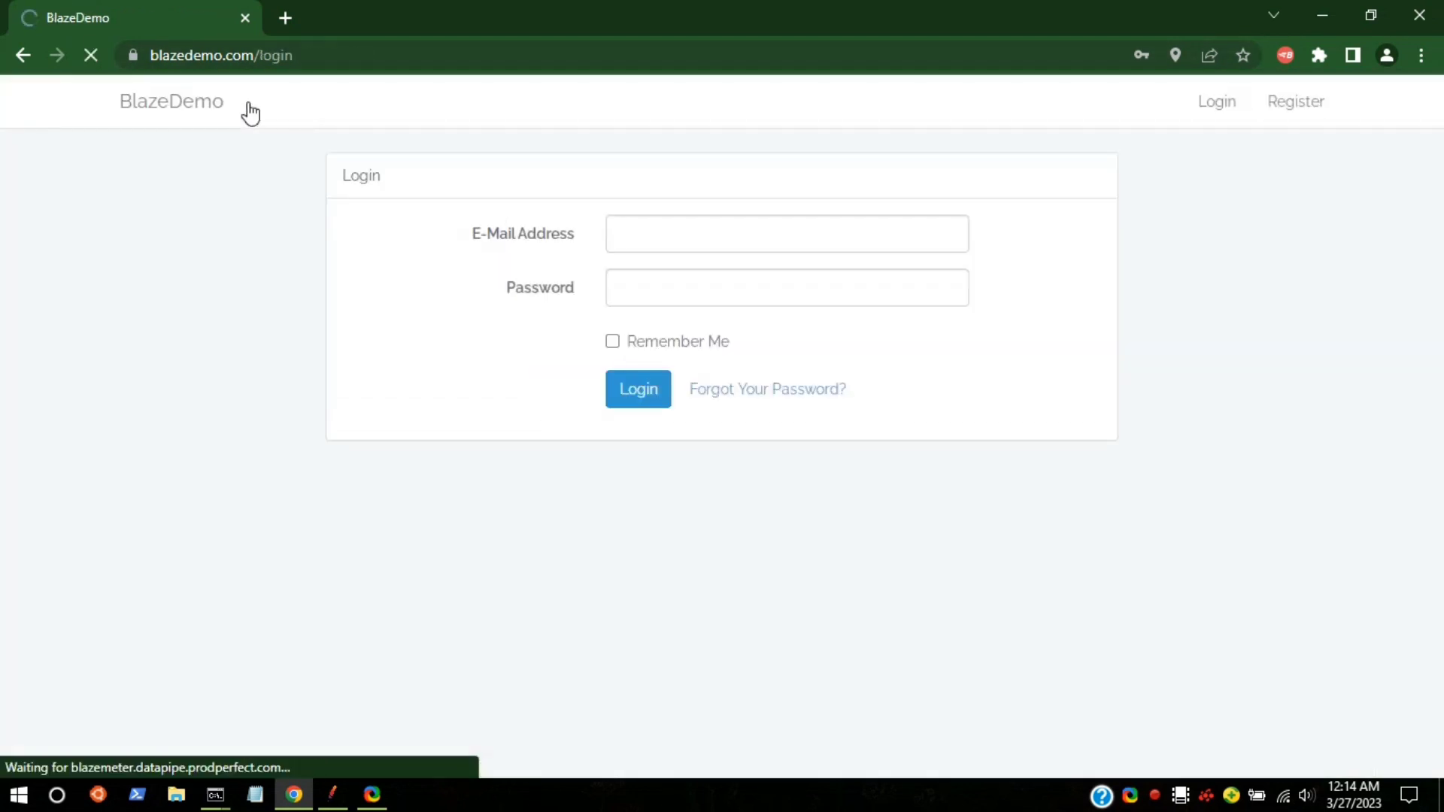
{"action": "left_click", "coordinate": [157, 114]}
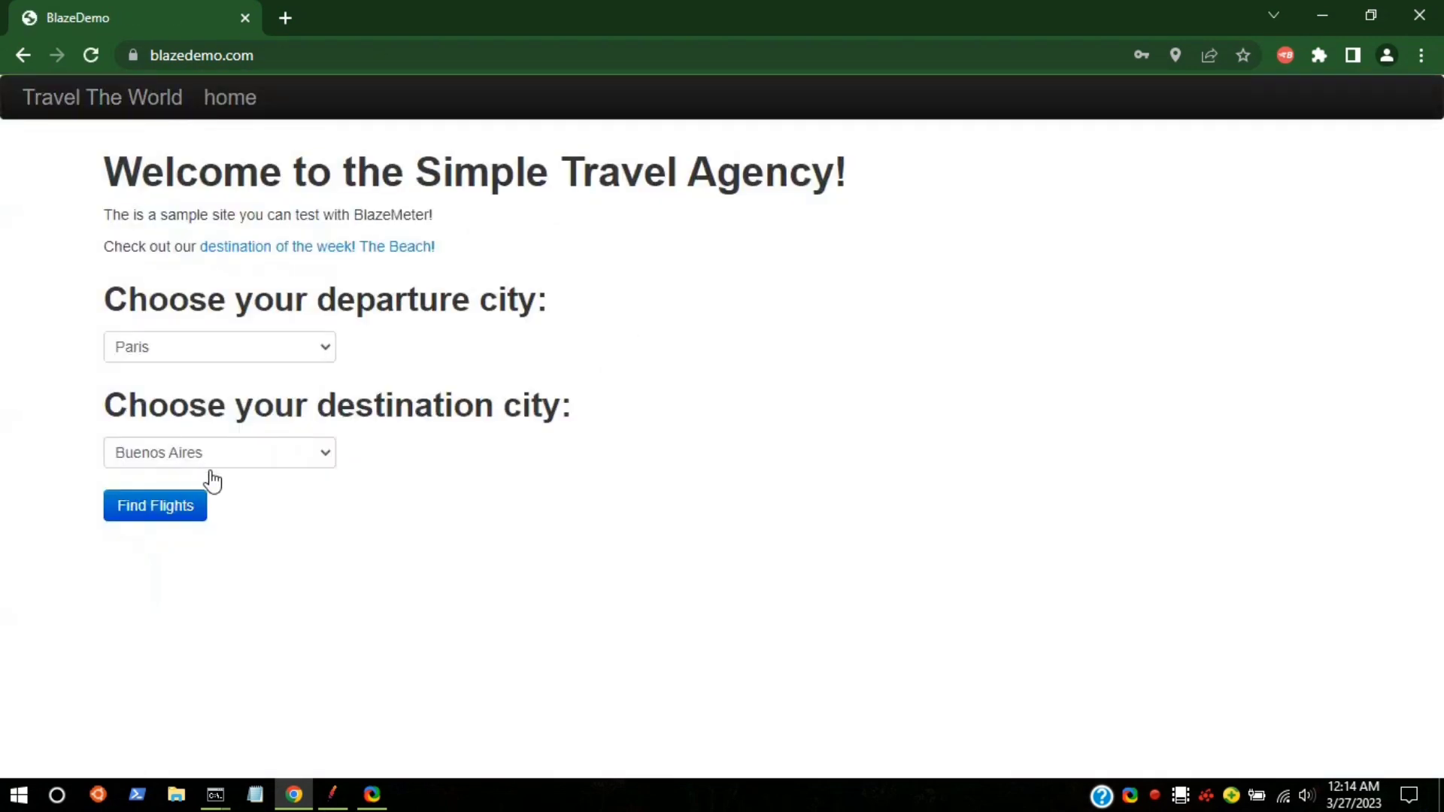
{"action": "left_click", "coordinate": [202, 515]}
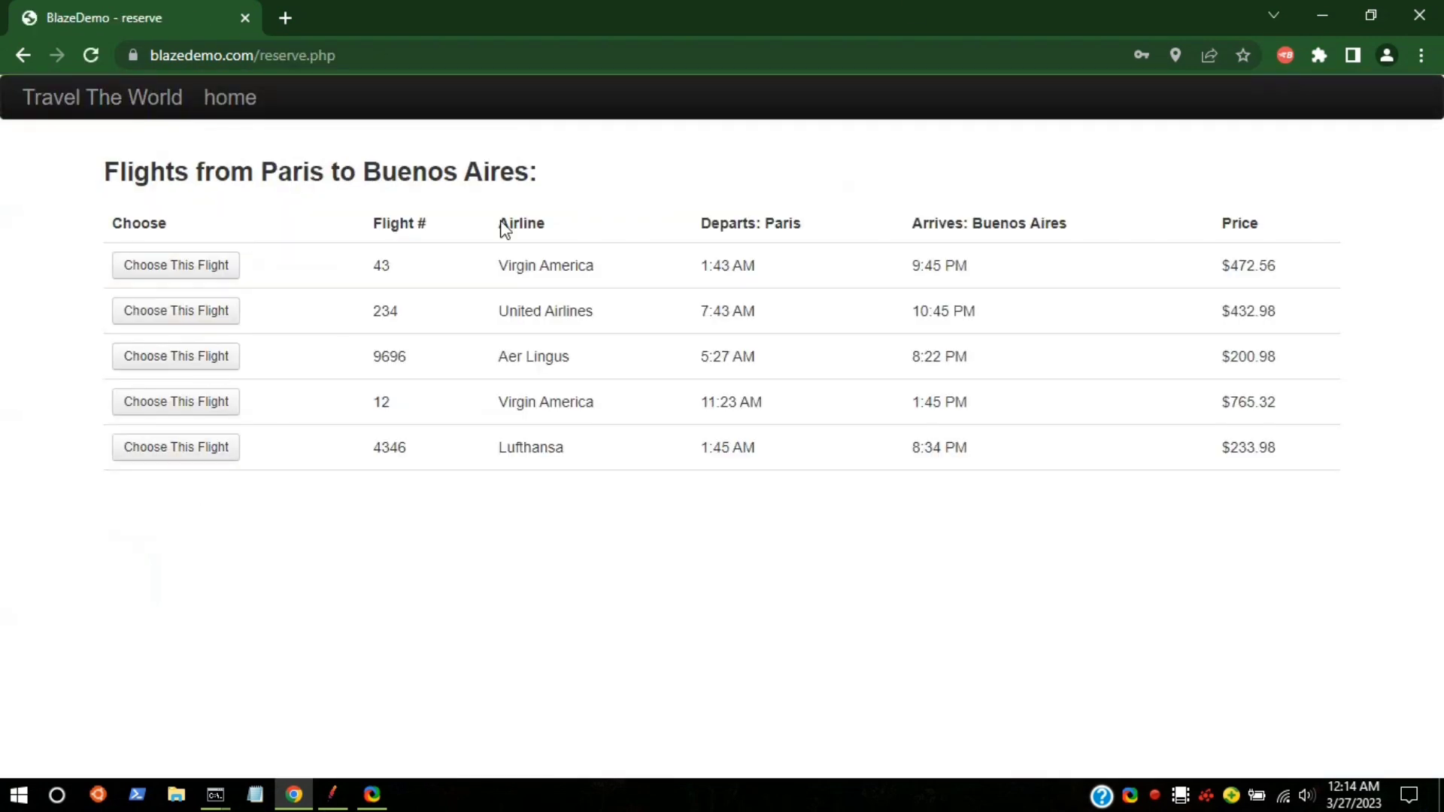
{"action": "left_click", "coordinate": [1282, 56]}
{"action": "left_click", "coordinate": [1038, 177]}
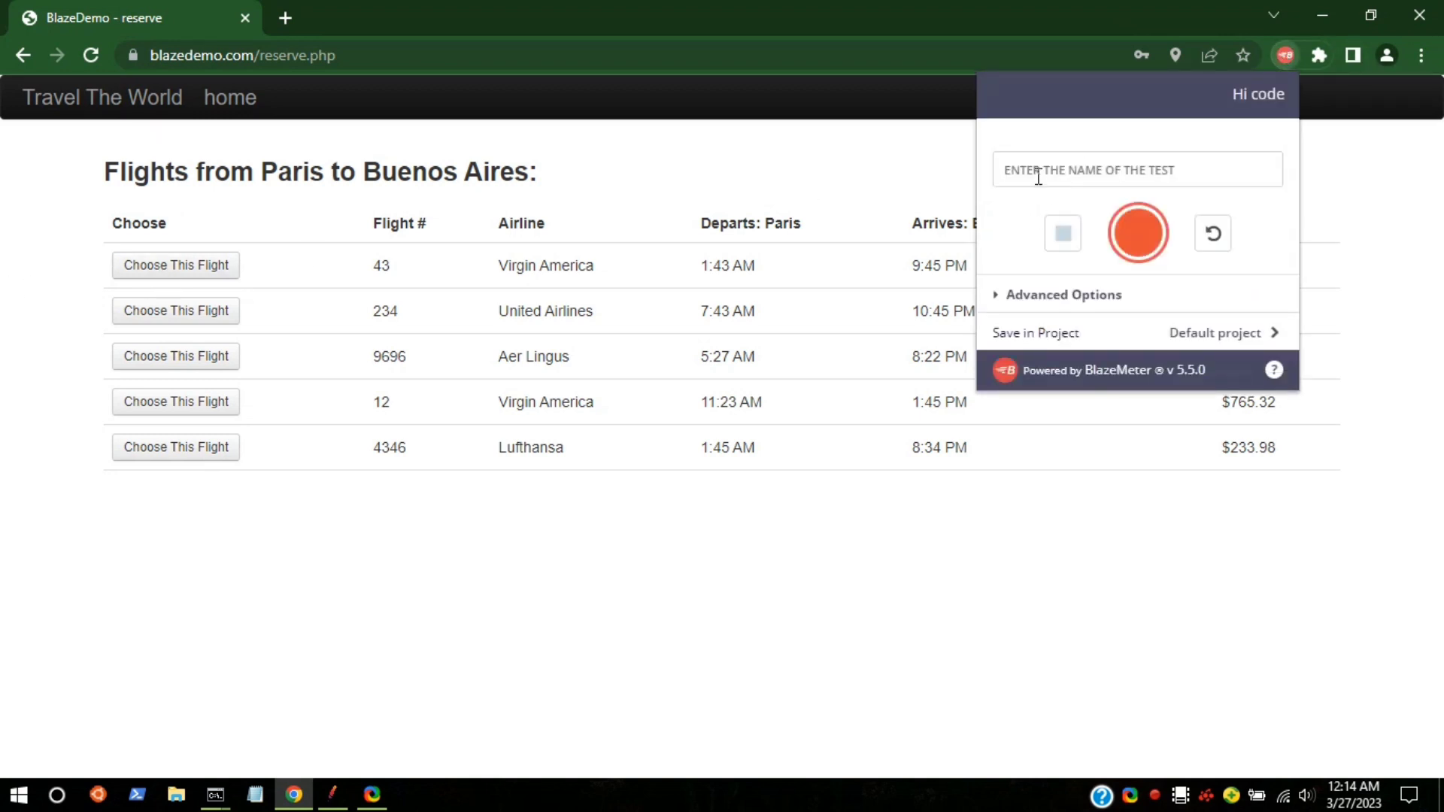
{"action": "type", "text": "TE"}
{"action": "type", "text": "ST_RE"}
{"action": "type", "text": "RFORMANCE"}
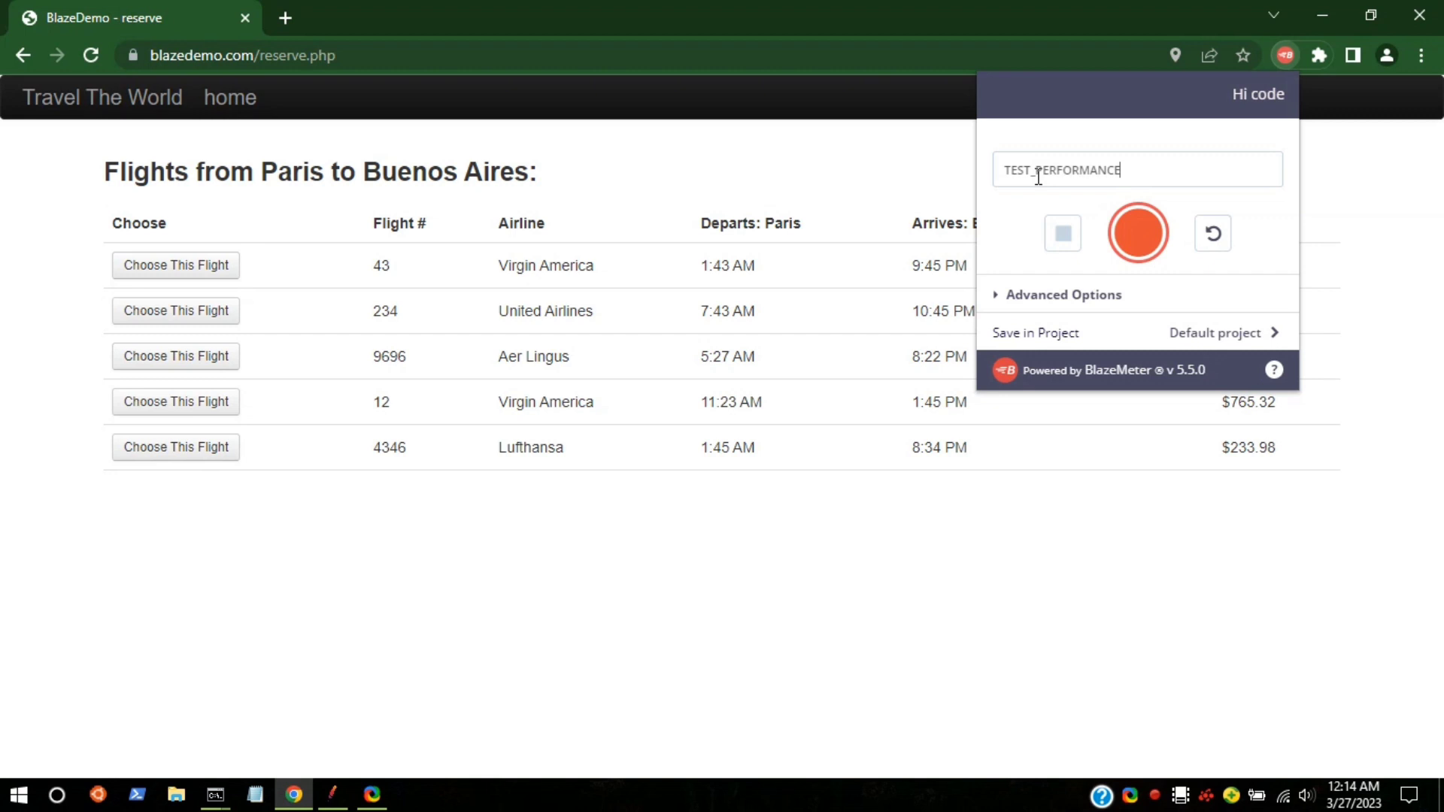
{"action": "left_click", "coordinate": [1138, 234]}
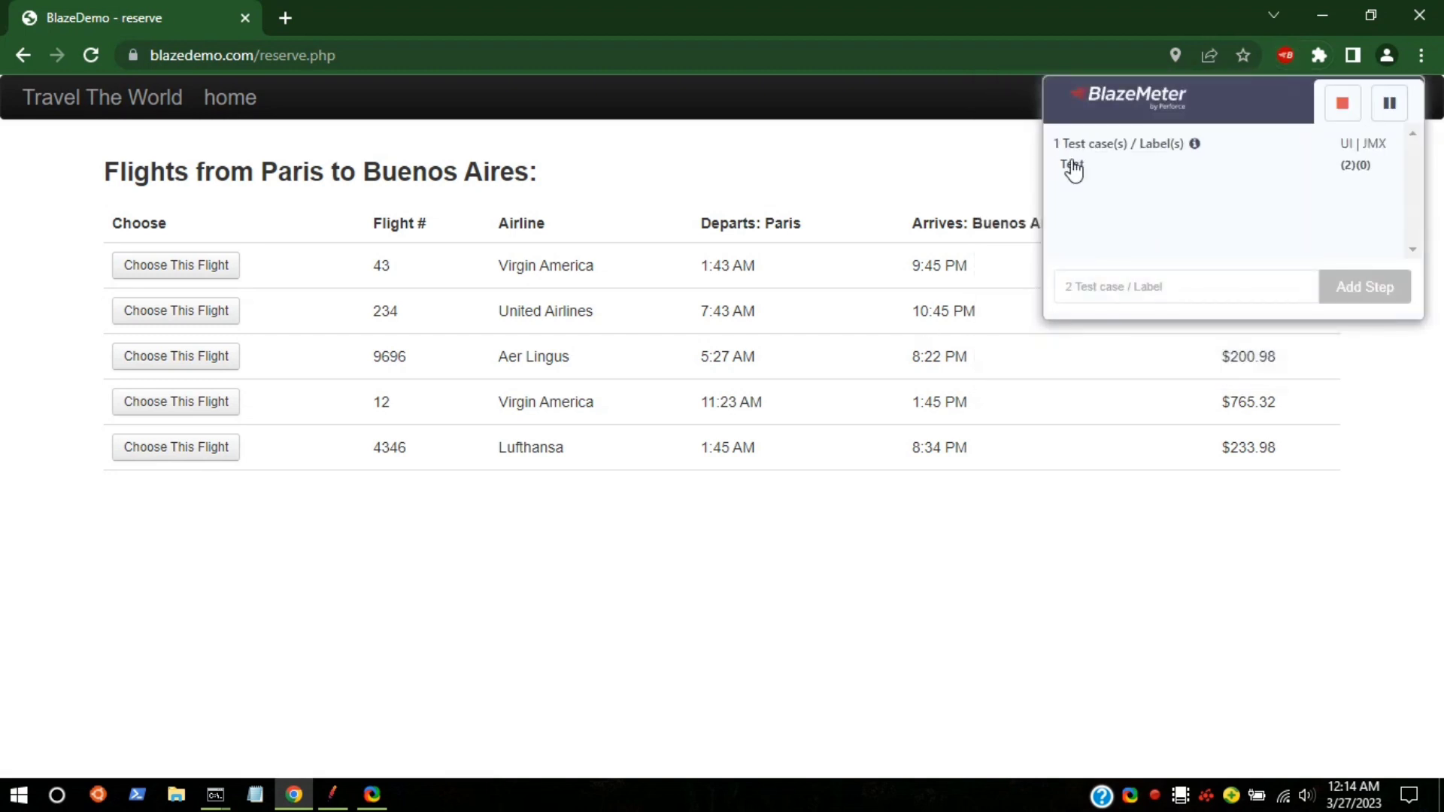
Step: Rename the recorded step label to TestLoad
{"action": "double_click", "coordinate": [1072, 165]}
{"action": "type", "text": "loadPul"}
{"action": "left_click", "coordinate": [1194, 206]}
{"action": "left_click", "coordinate": [1159, 168]}
{"action": "key", "text": "Return"}
Step: Choose the first flight, move the recorder panel, and enter name, street address and city
{"action": "left_click", "coordinate": [158, 269]}
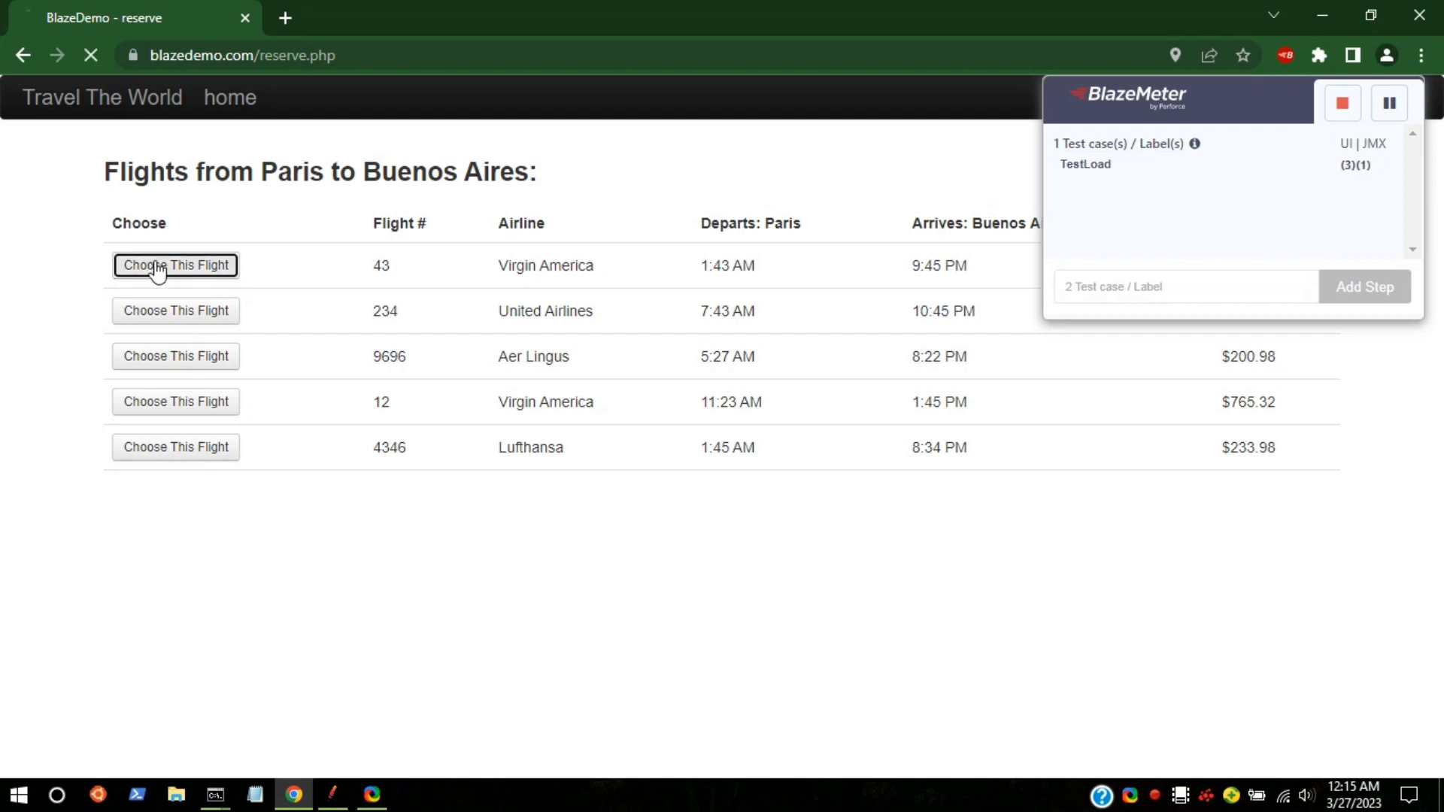
{"action": "left_click_drag", "start_coordinate": [1222, 91], "coordinate": [1154, 226]}
{"action": "left_click", "coordinate": [109, 471]}
{"action": "type", "text": "c"}
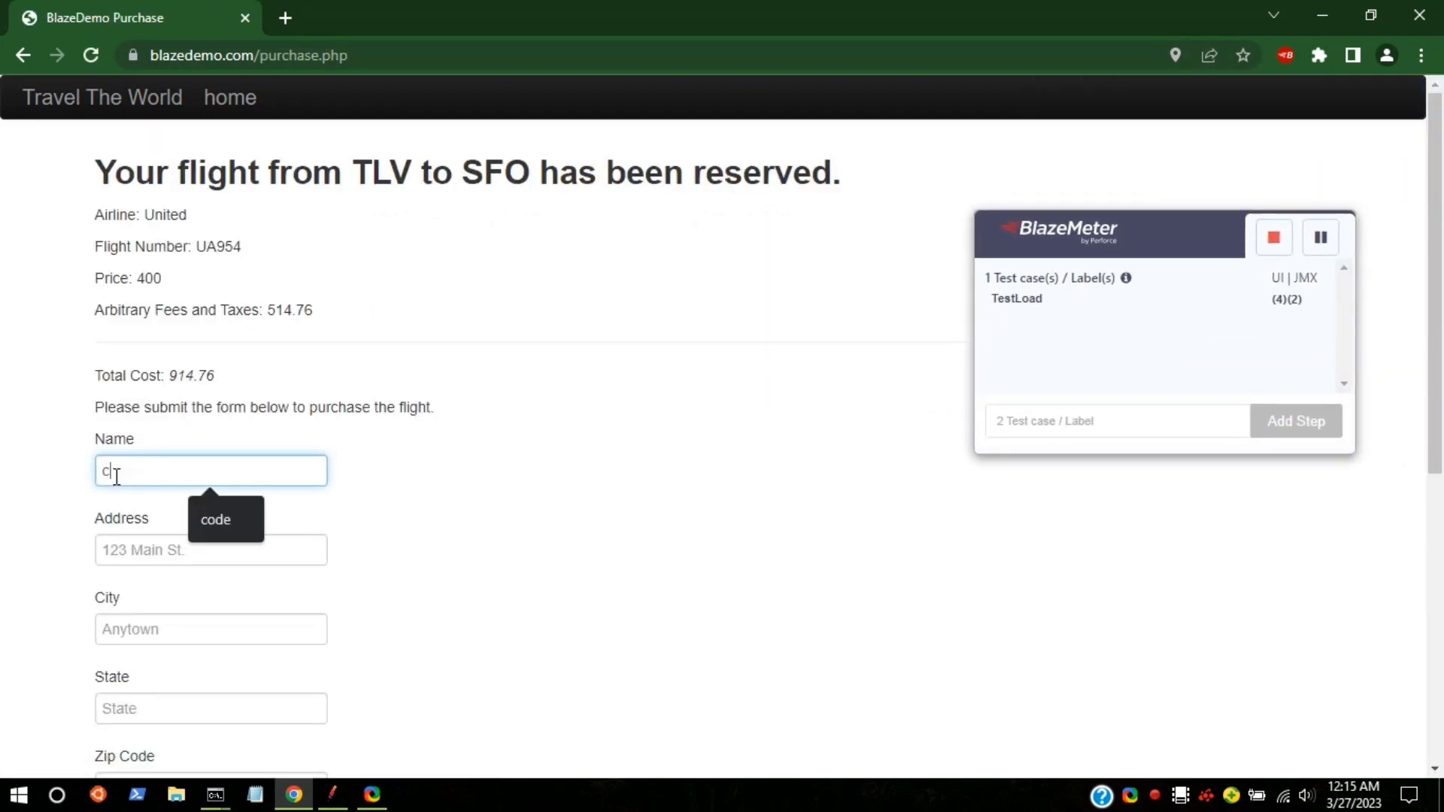
{"action": "type", "text": "odema"}
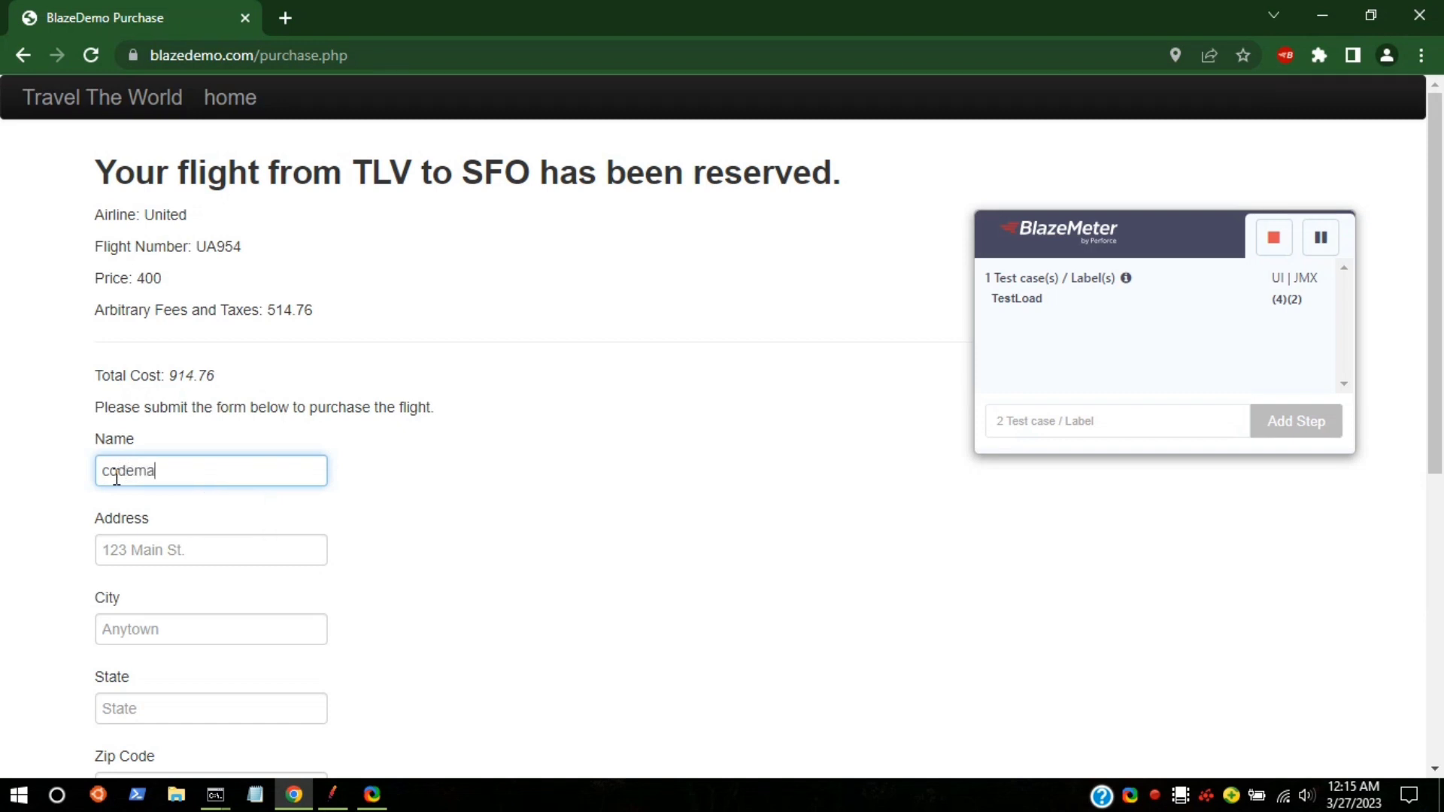
{"action": "type", "text": "ster"}
{"action": "left_click", "coordinate": [169, 553]}
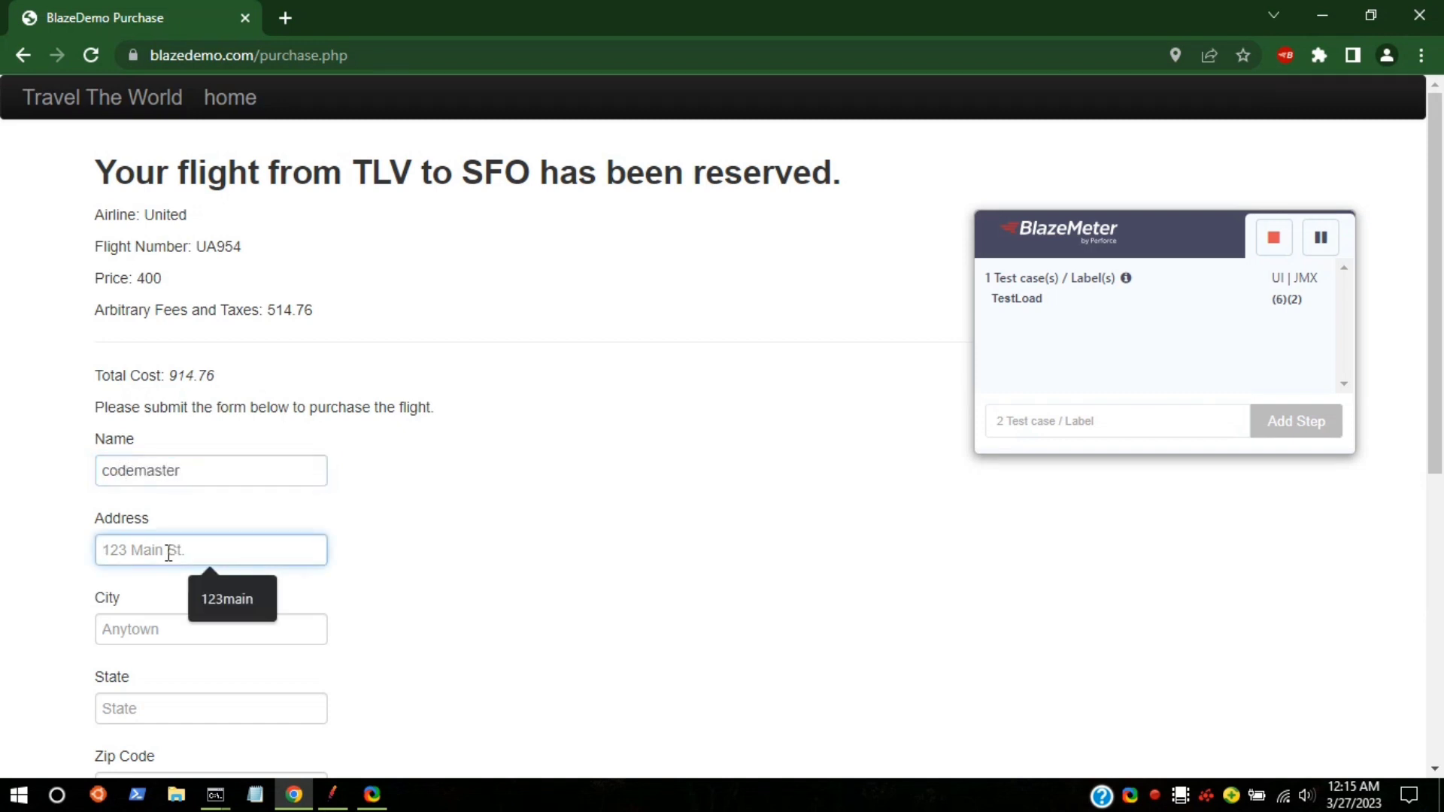
{"action": "type", "text": "123Wryuyurty"}
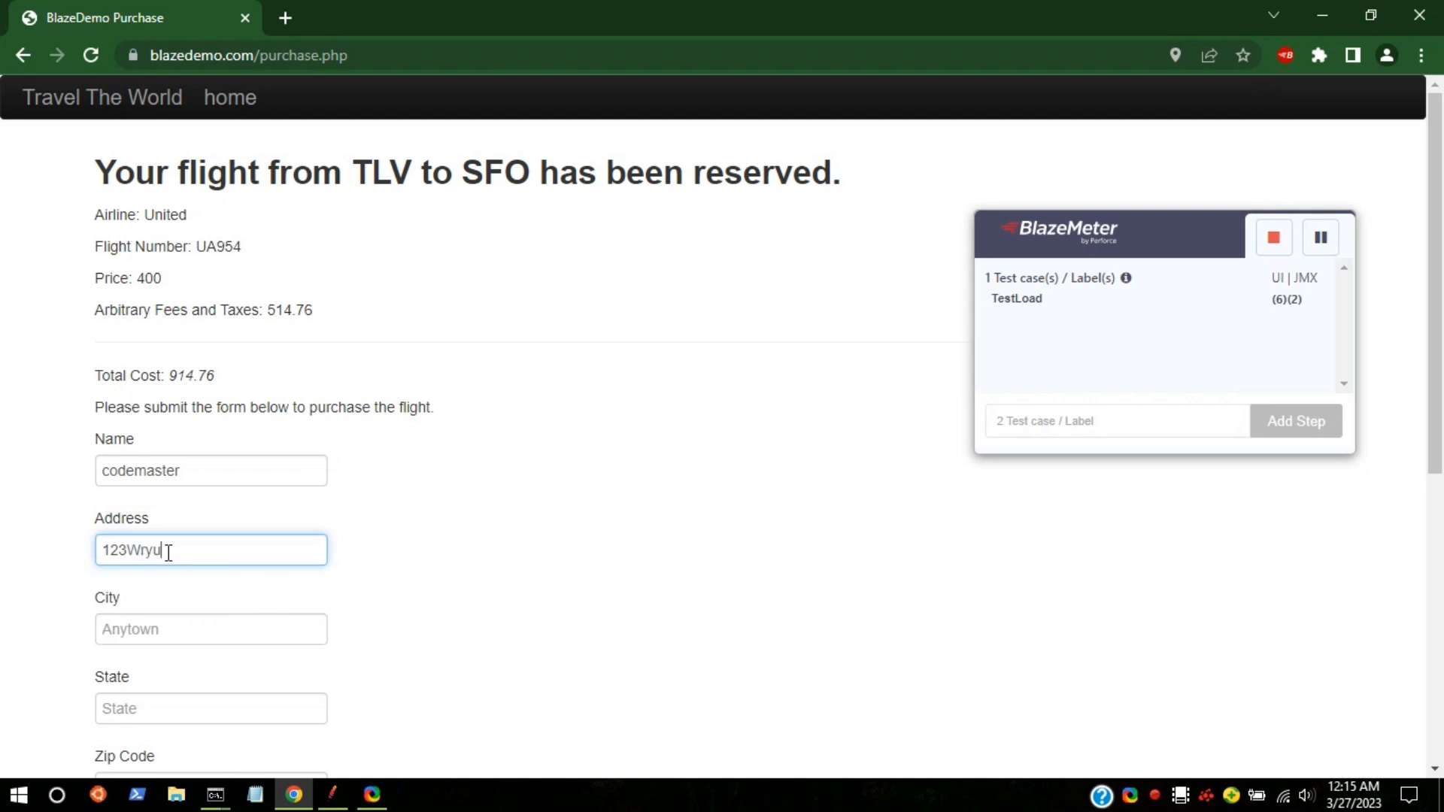
{"action": "left_click", "coordinate": [153, 620]}
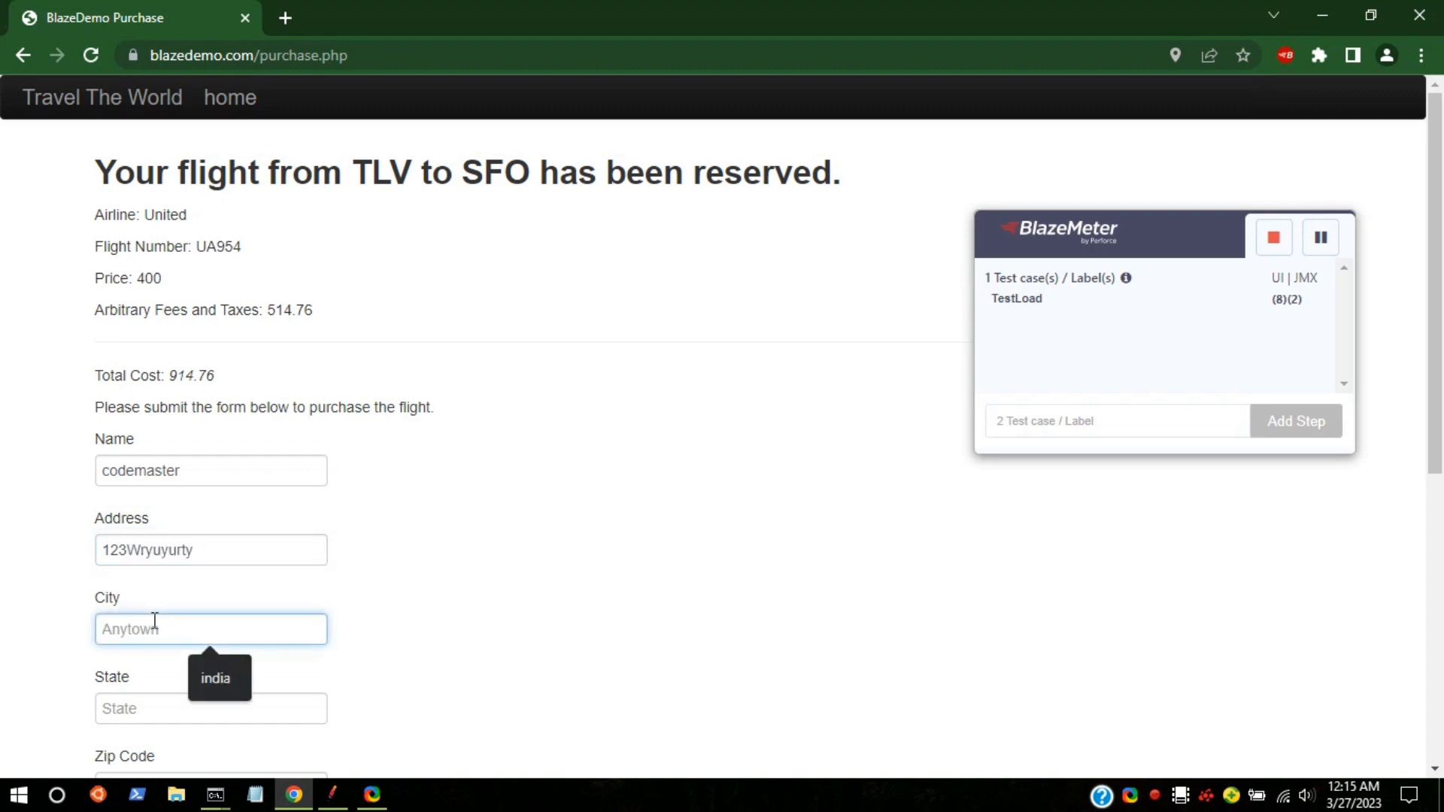
{"action": "type", "text": "krkgnjkgj"}
Step: Fill in state, zip, card number and name on card, tick Remember me, and purchase
{"action": "scroll", "coordinate": [150, 623], "scroll_direction": "down", "scroll_amount": 3}
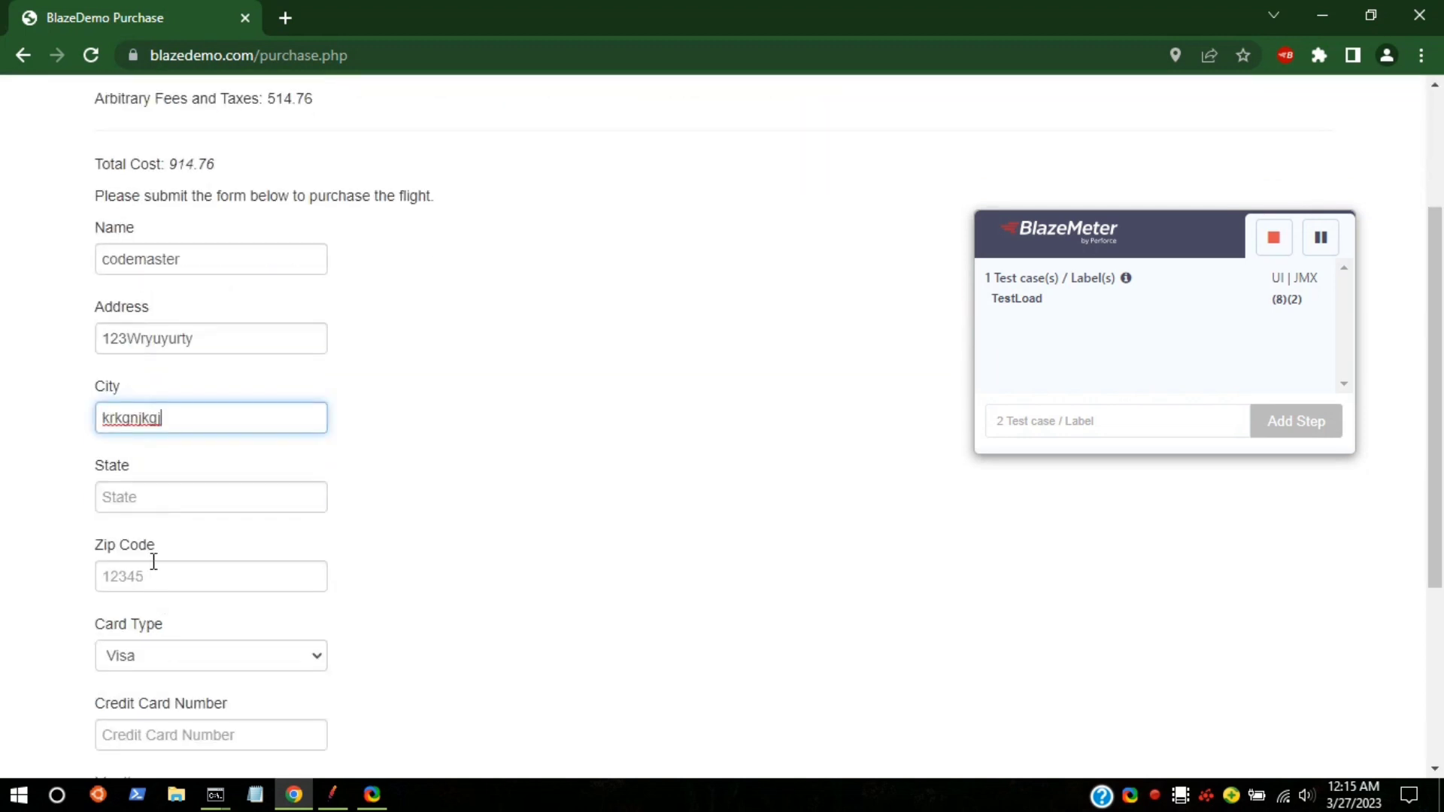
{"action": "left_click", "coordinate": [149, 494]}
{"action": "type", "text": "rfnkjjgj"}
{"action": "scroll", "coordinate": [164, 525], "scroll_direction": "down", "scroll_amount": 3}
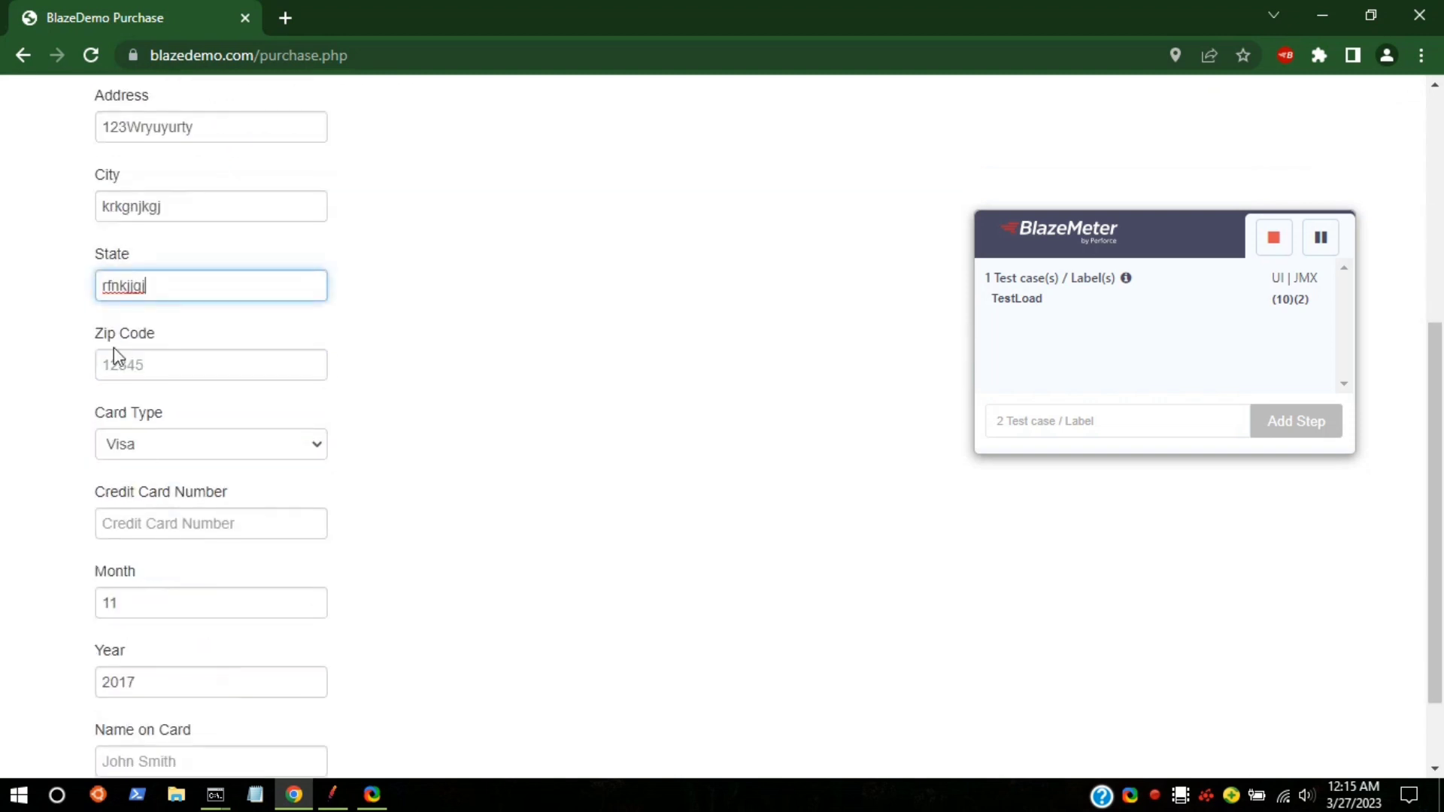
{"action": "left_click", "coordinate": [121, 365]}
{"action": "type", "text": "5664554656"}
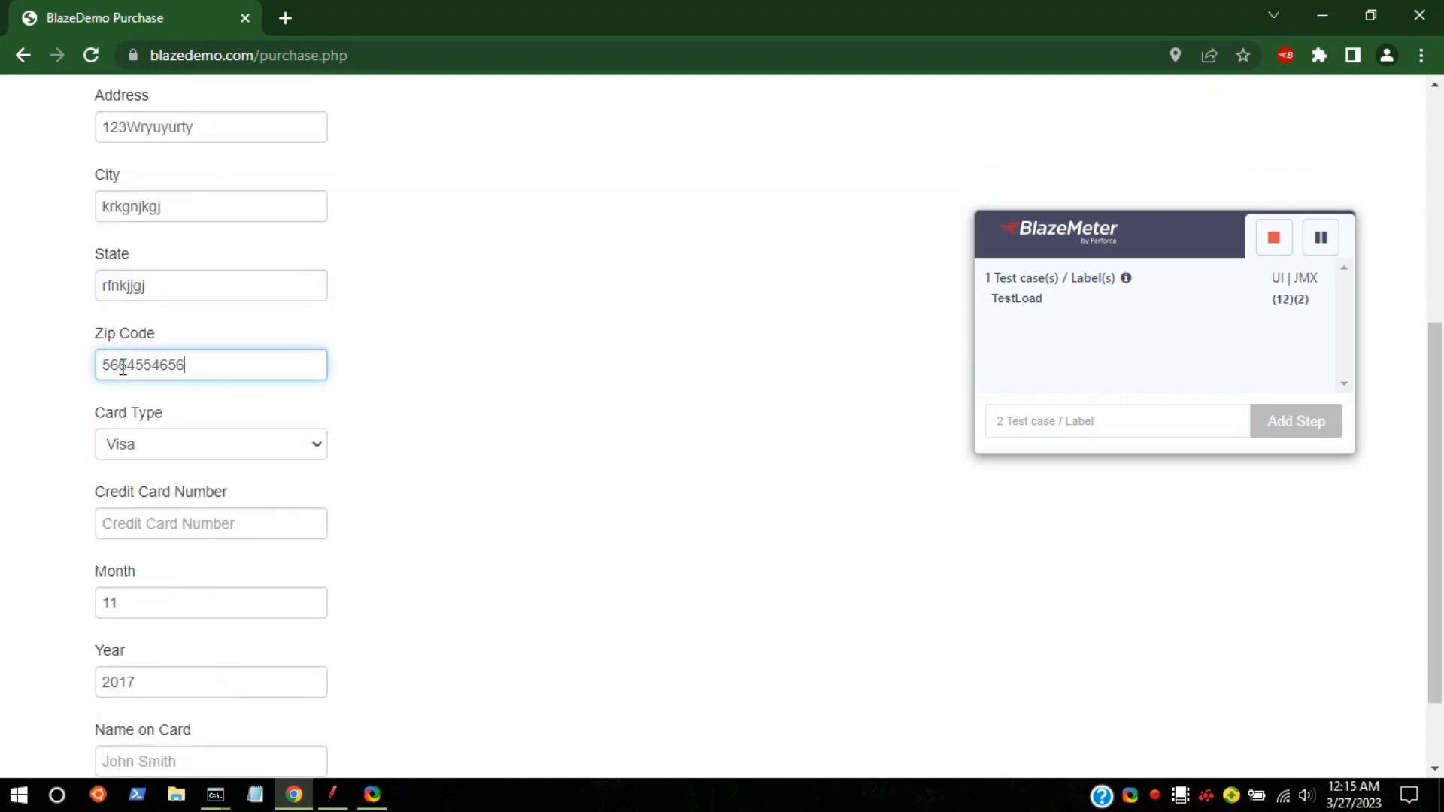
{"action": "left_click", "coordinate": [181, 525]}
{"action": "type", "text": "456645465465456"}
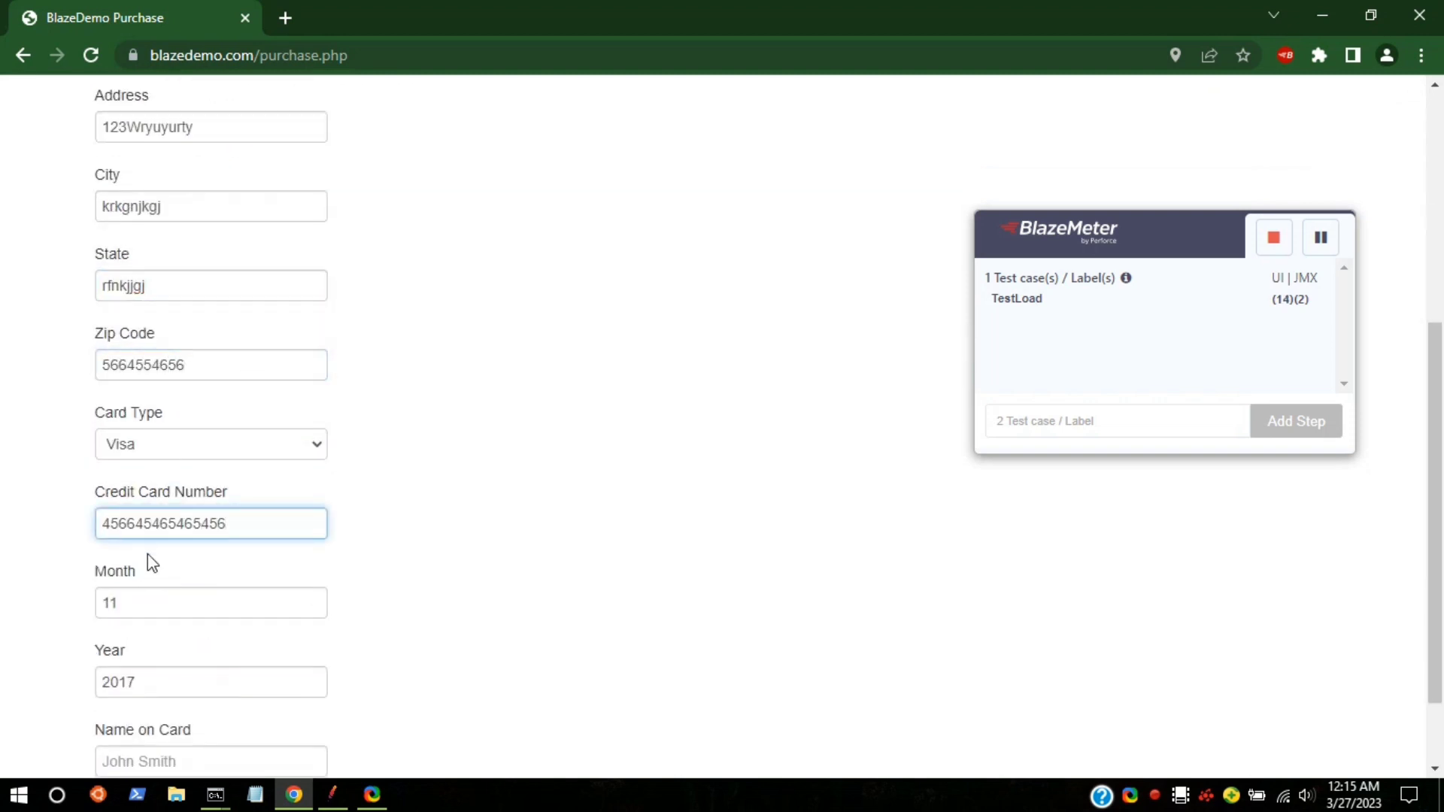
{"action": "scroll", "coordinate": [145, 555], "scroll_direction": "down", "scroll_amount": 2}
{"action": "left_click", "coordinate": [126, 656]}
{"action": "type", "text": "fkjrefhrh"}
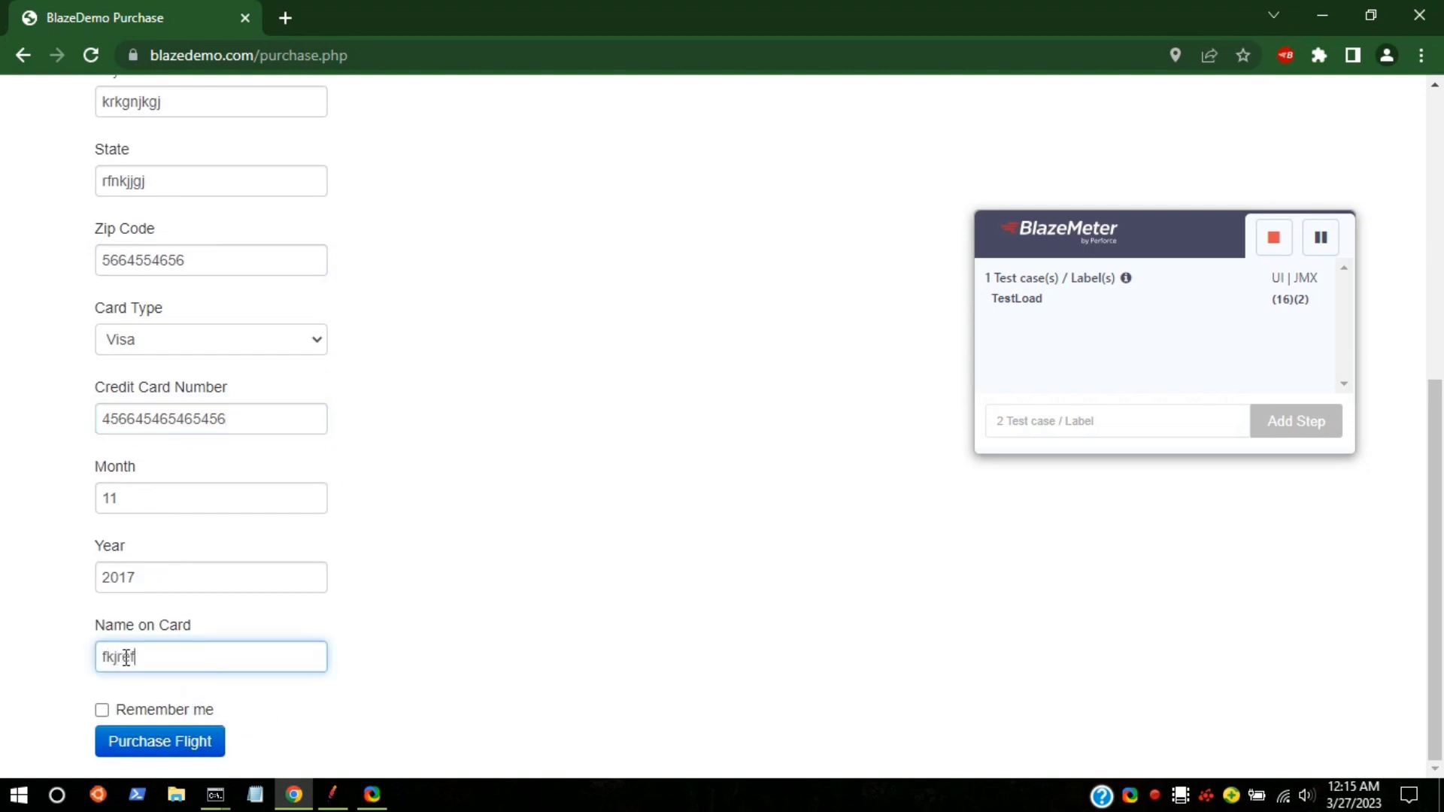
{"action": "left_click", "coordinate": [101, 711]}
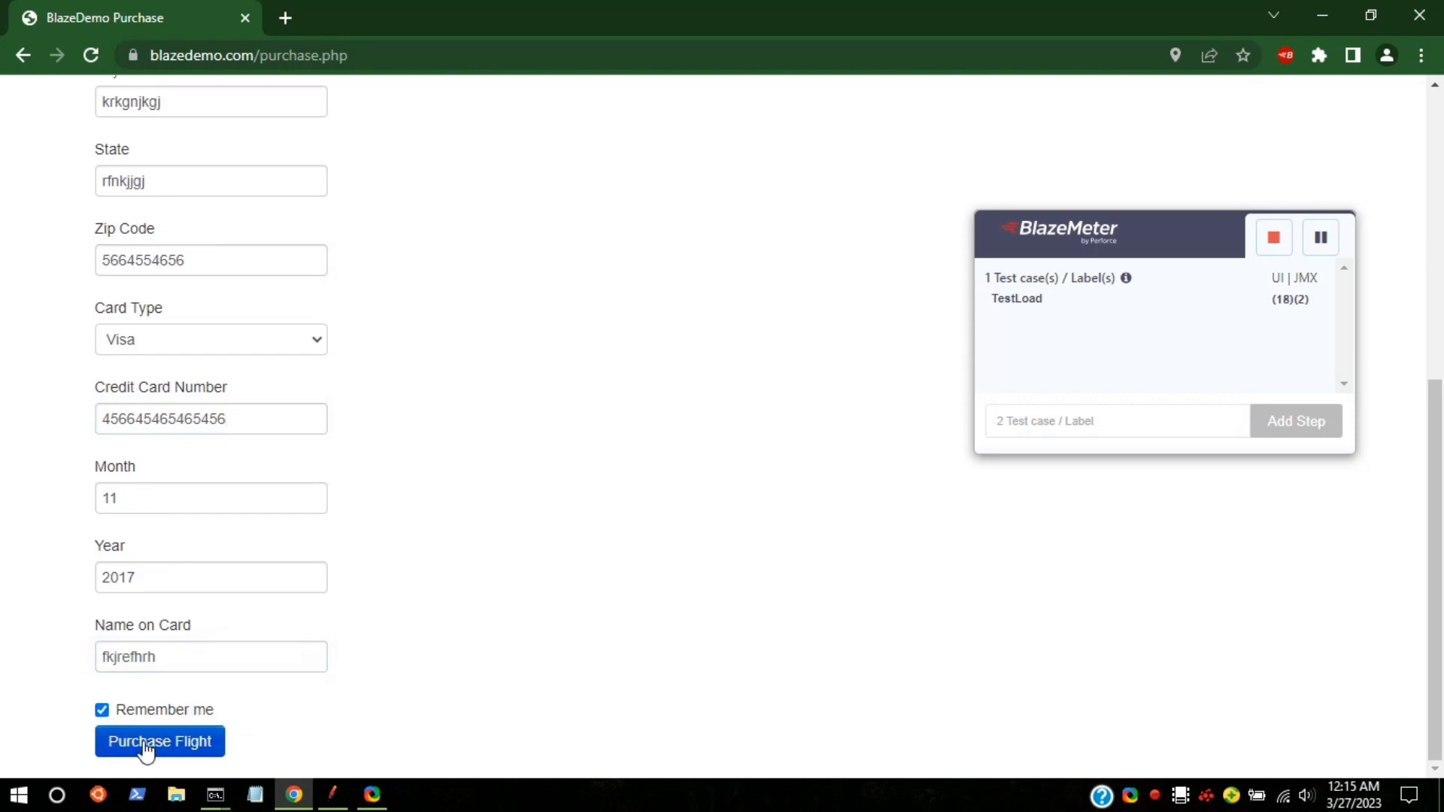
{"action": "left_click", "coordinate": [144, 747]}
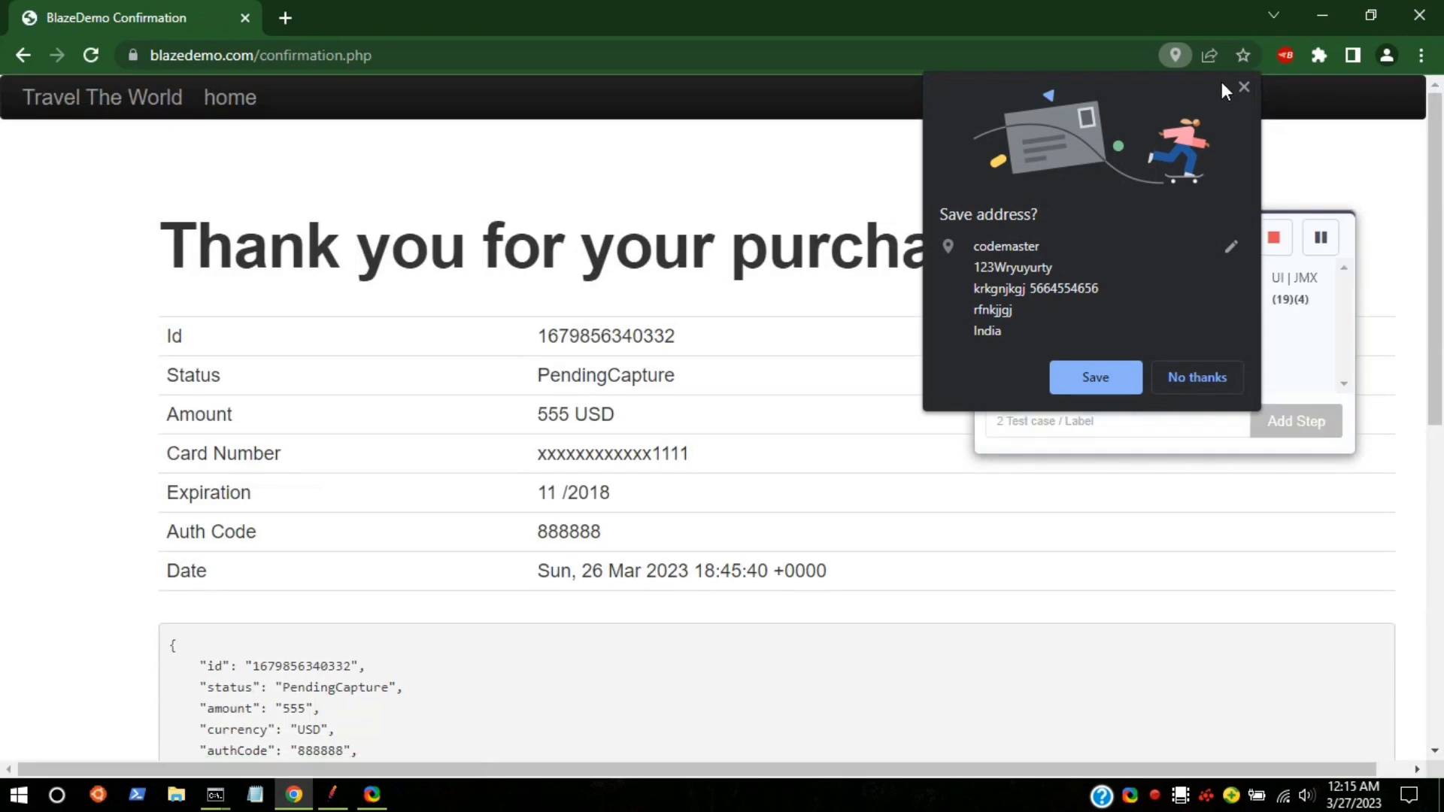
Step: Dismiss the save-address offer and stop the BlazeMeter recording
{"action": "left_click", "coordinate": [1243, 86]}
{"action": "scroll", "coordinate": [529, 262], "scroll_direction": "down", "scroll_amount": 5}
{"action": "scroll", "coordinate": [529, 262], "scroll_direction": "up", "scroll_amount": 5}
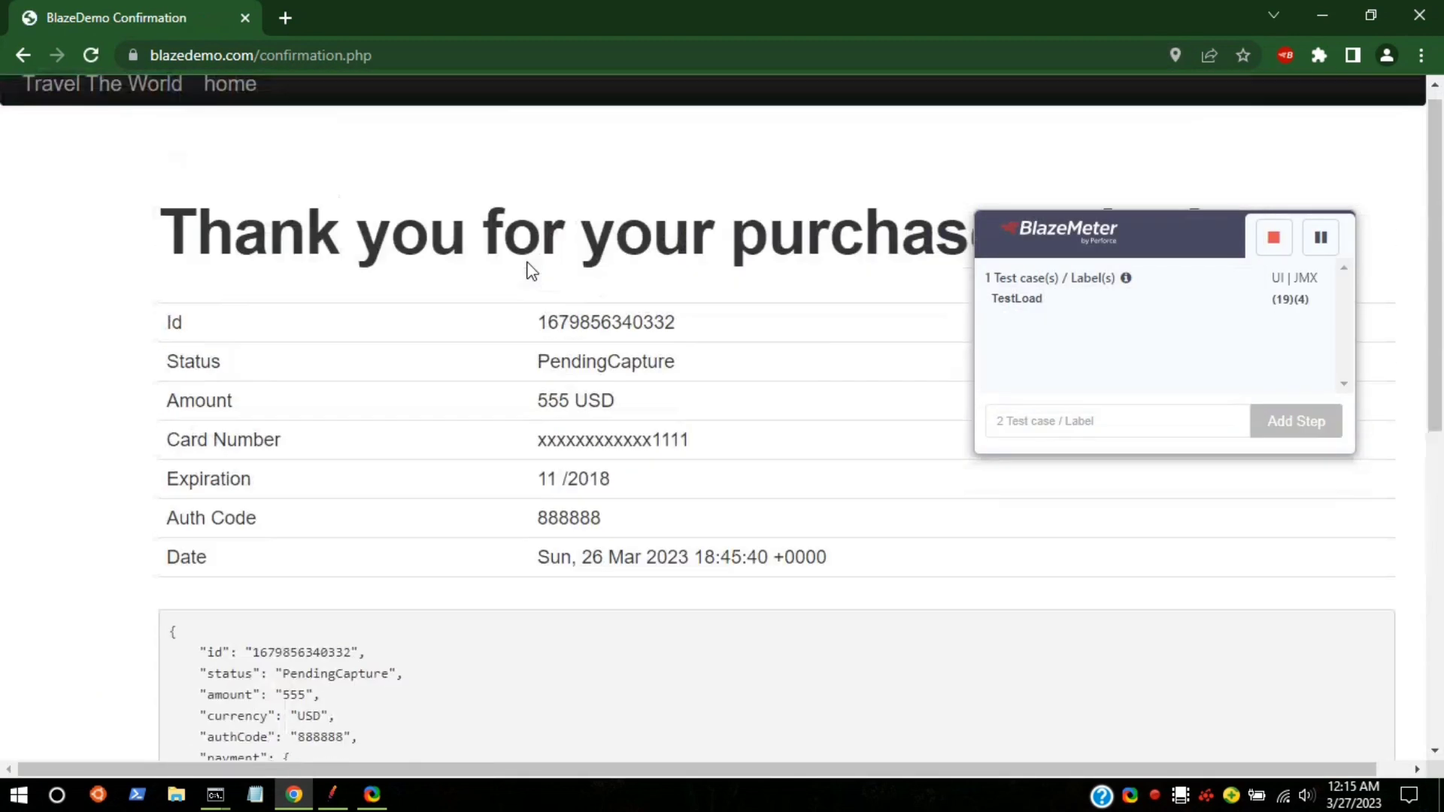
{"action": "left_click", "coordinate": [1274, 239]}
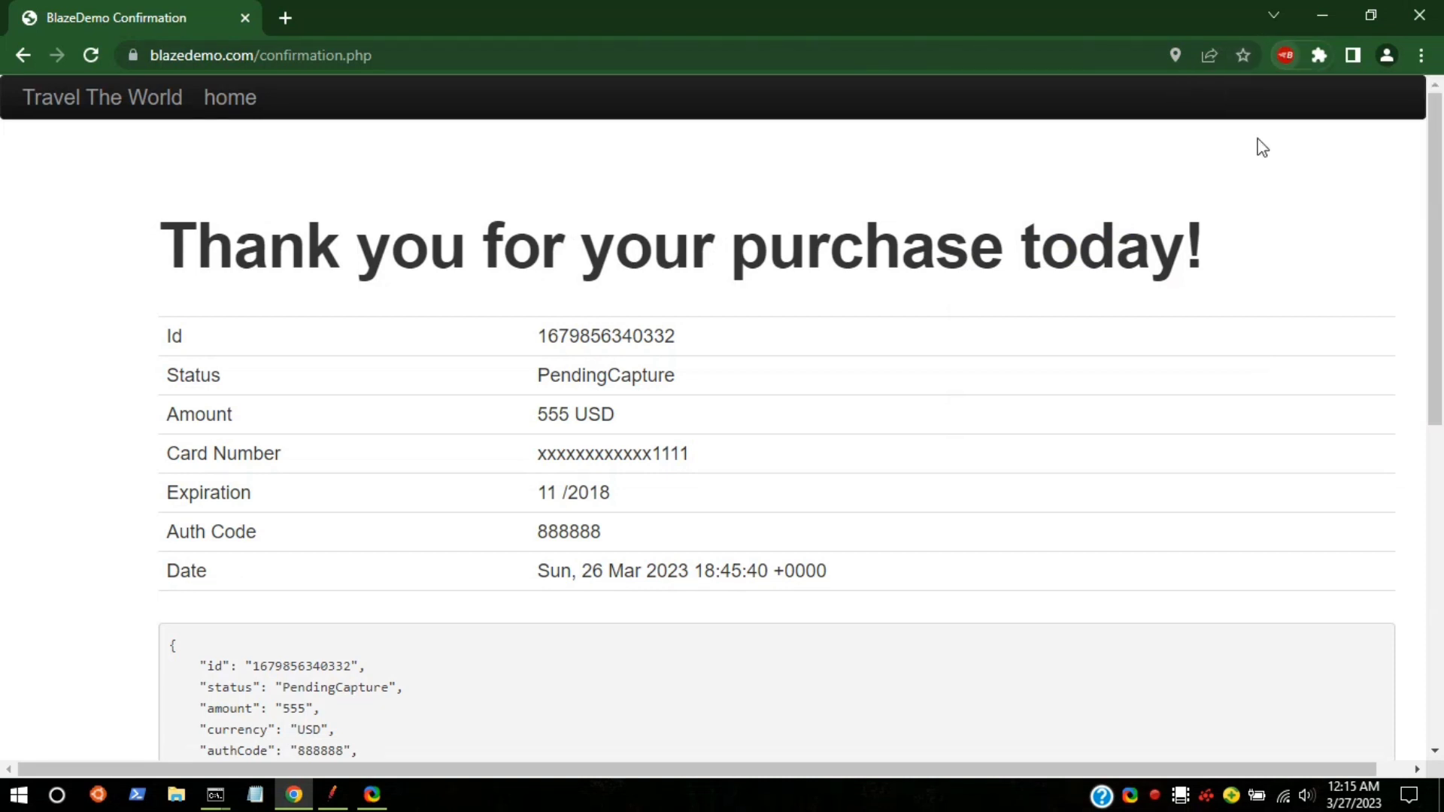
Step: Export the recording as a JMeter (JMX) script, downloading Test_performance.jmx
{"action": "left_click", "coordinate": [1287, 56]}
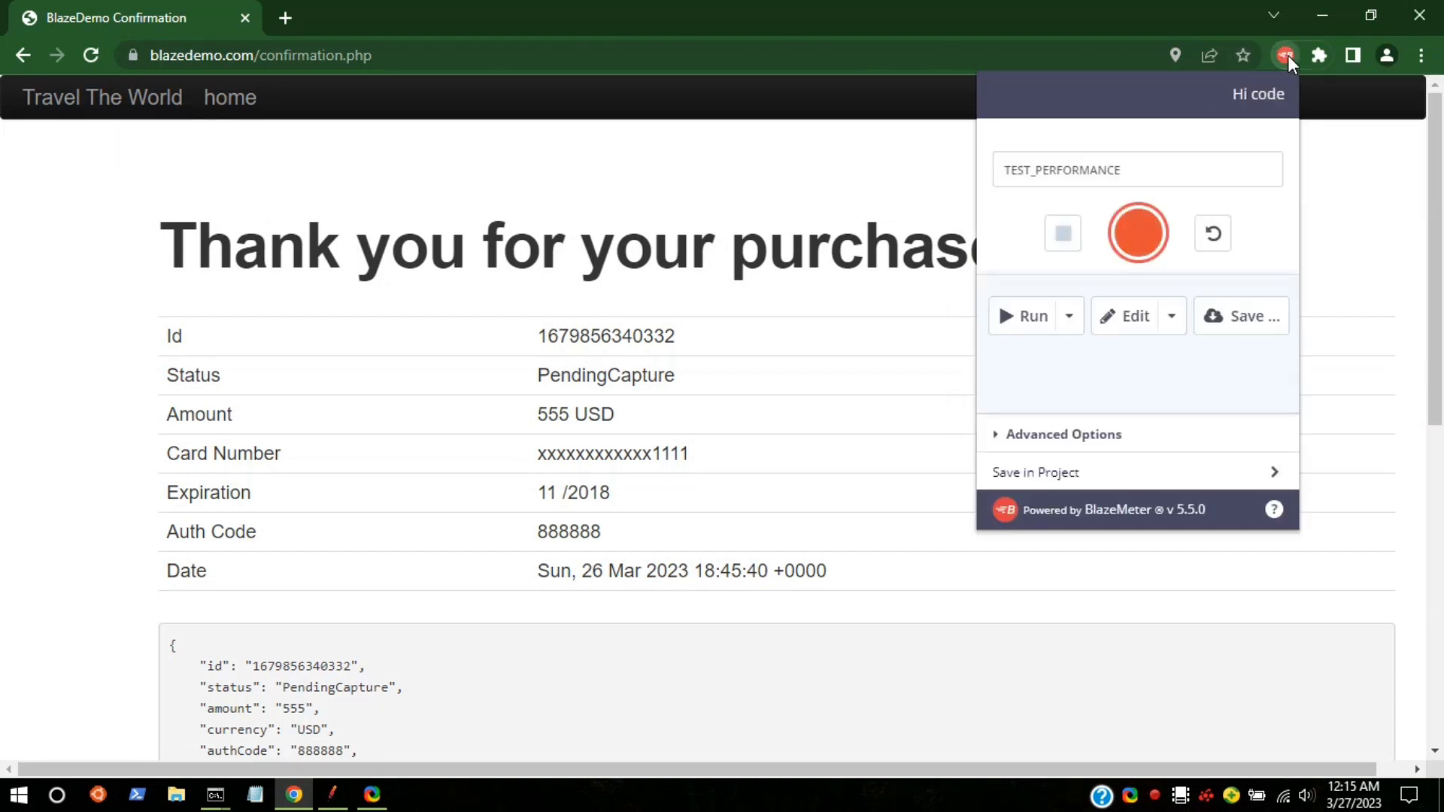
{"action": "left_click", "coordinate": [1245, 312]}
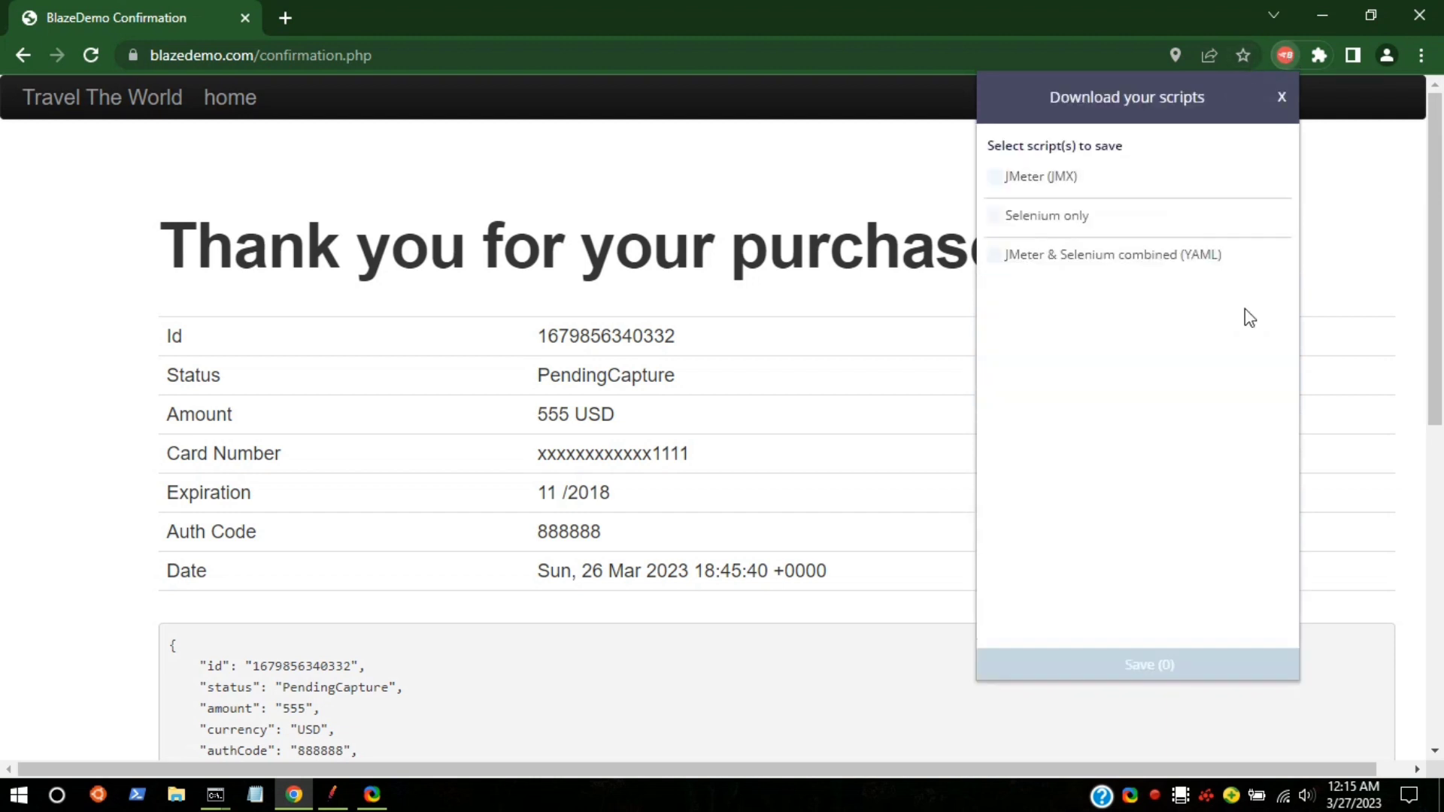
{"action": "left_click", "coordinate": [995, 178]}
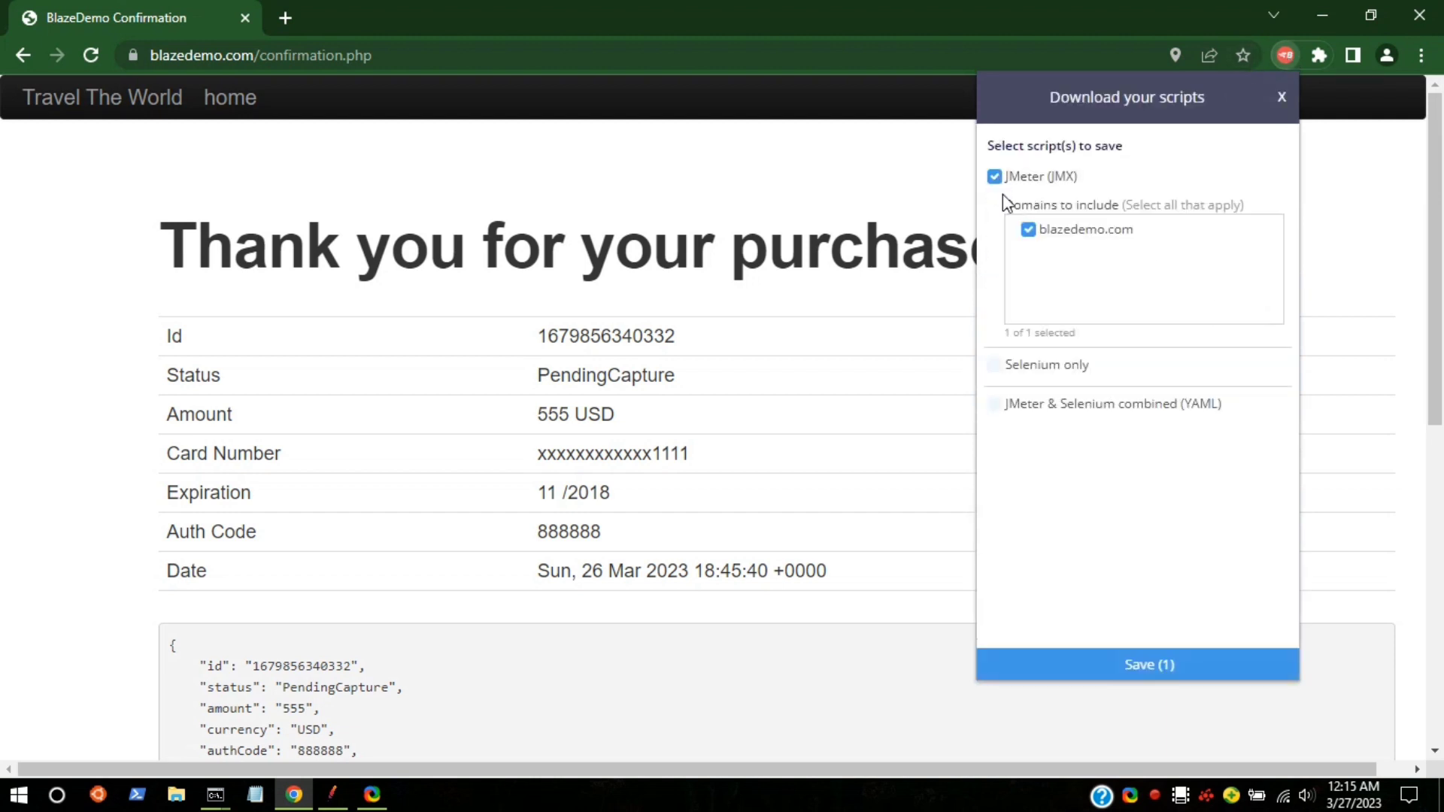
{"action": "left_click", "coordinate": [1136, 666]}
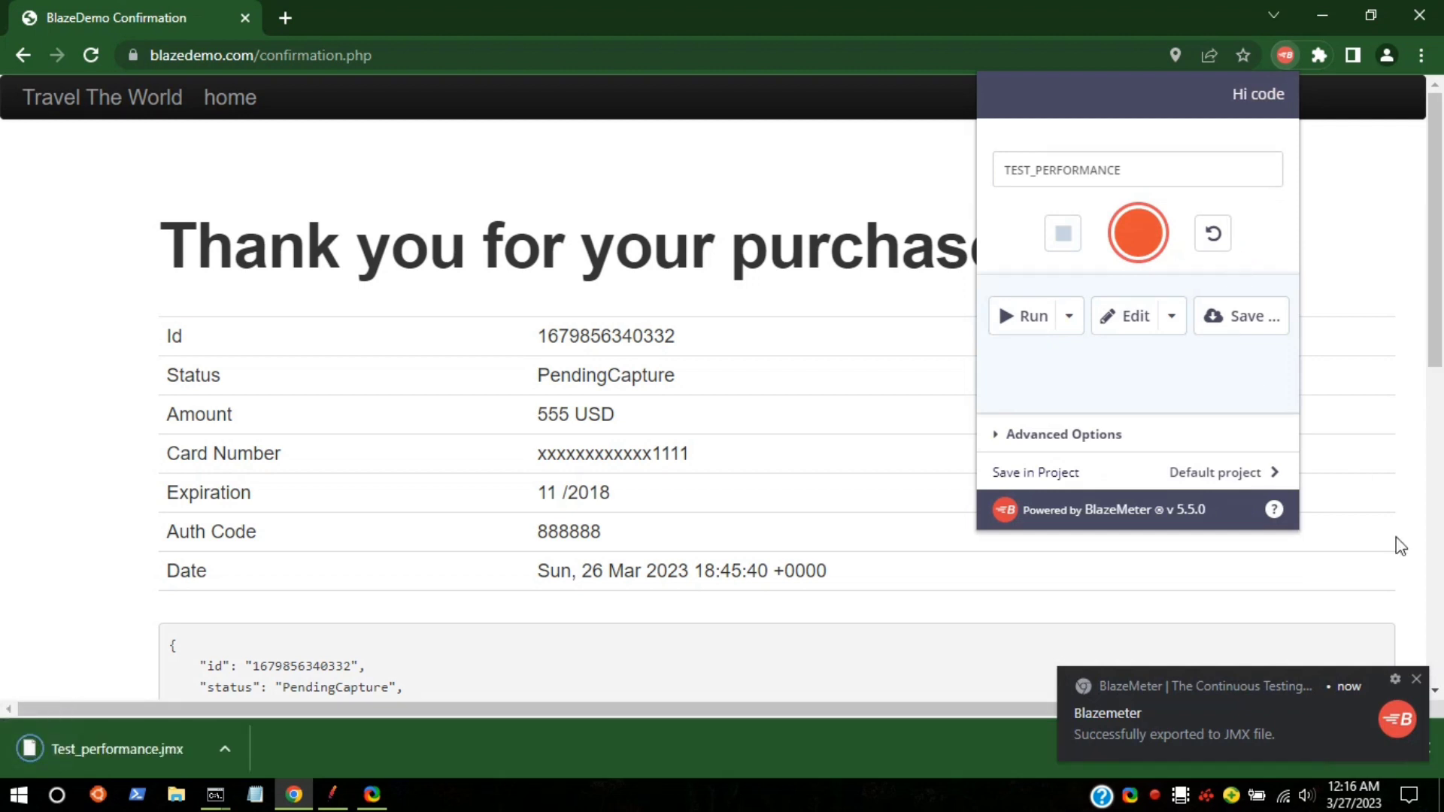
Step: Try opening the downloaded Test_performance.jmx, then switch to the JMeter window
{"action": "left_click", "coordinate": [222, 742]}
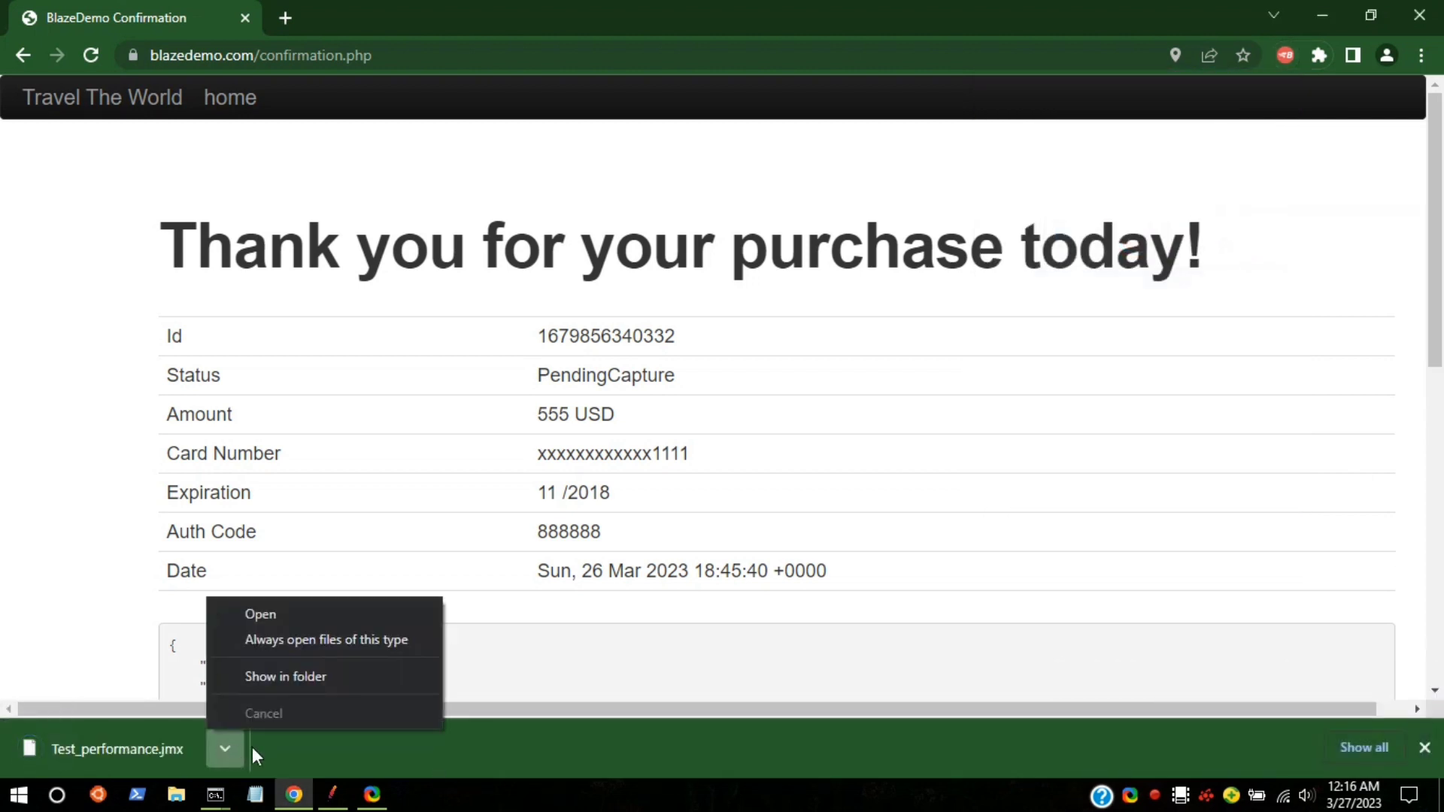
{"action": "left_click", "coordinate": [258, 614]}
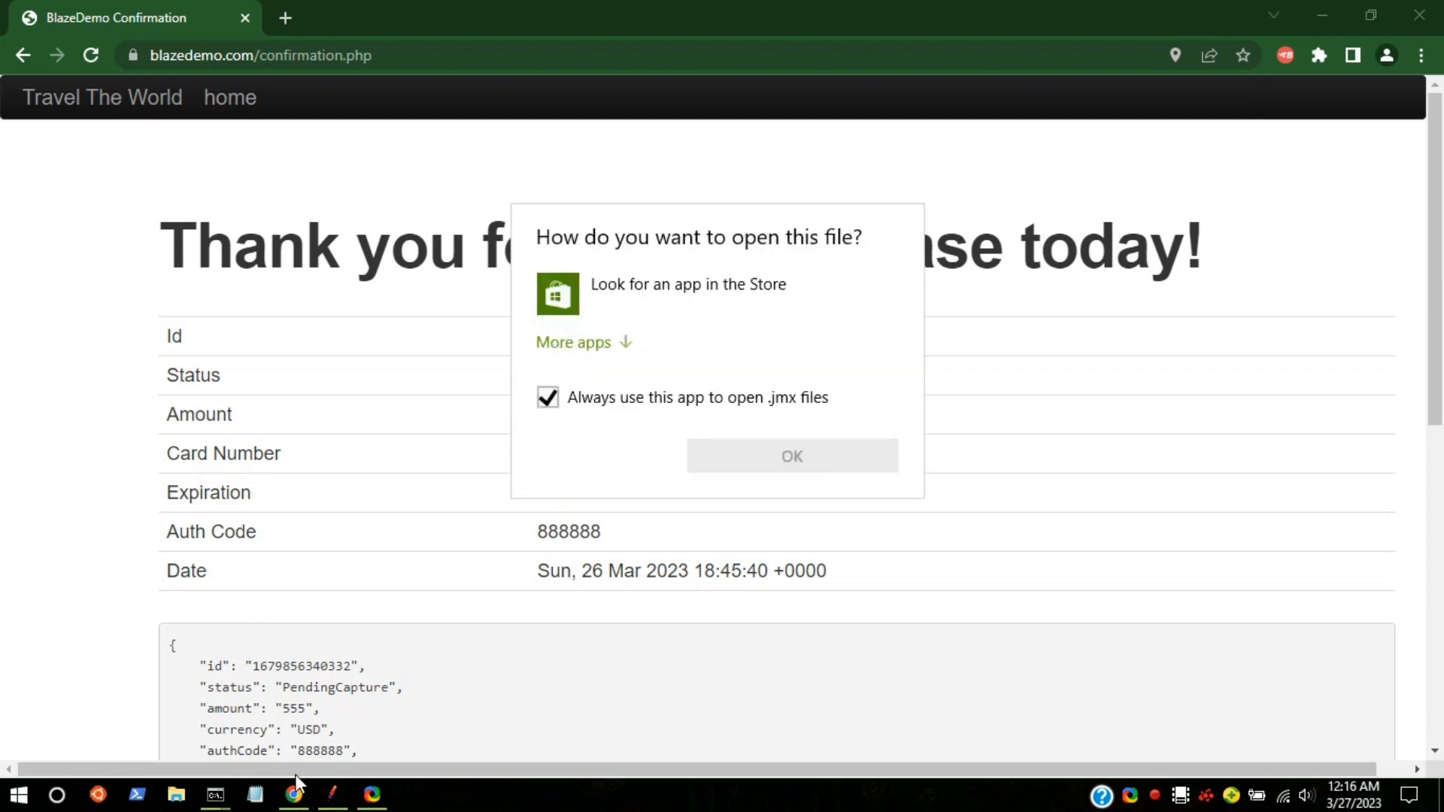
{"action": "left_click", "coordinate": [660, 651]}
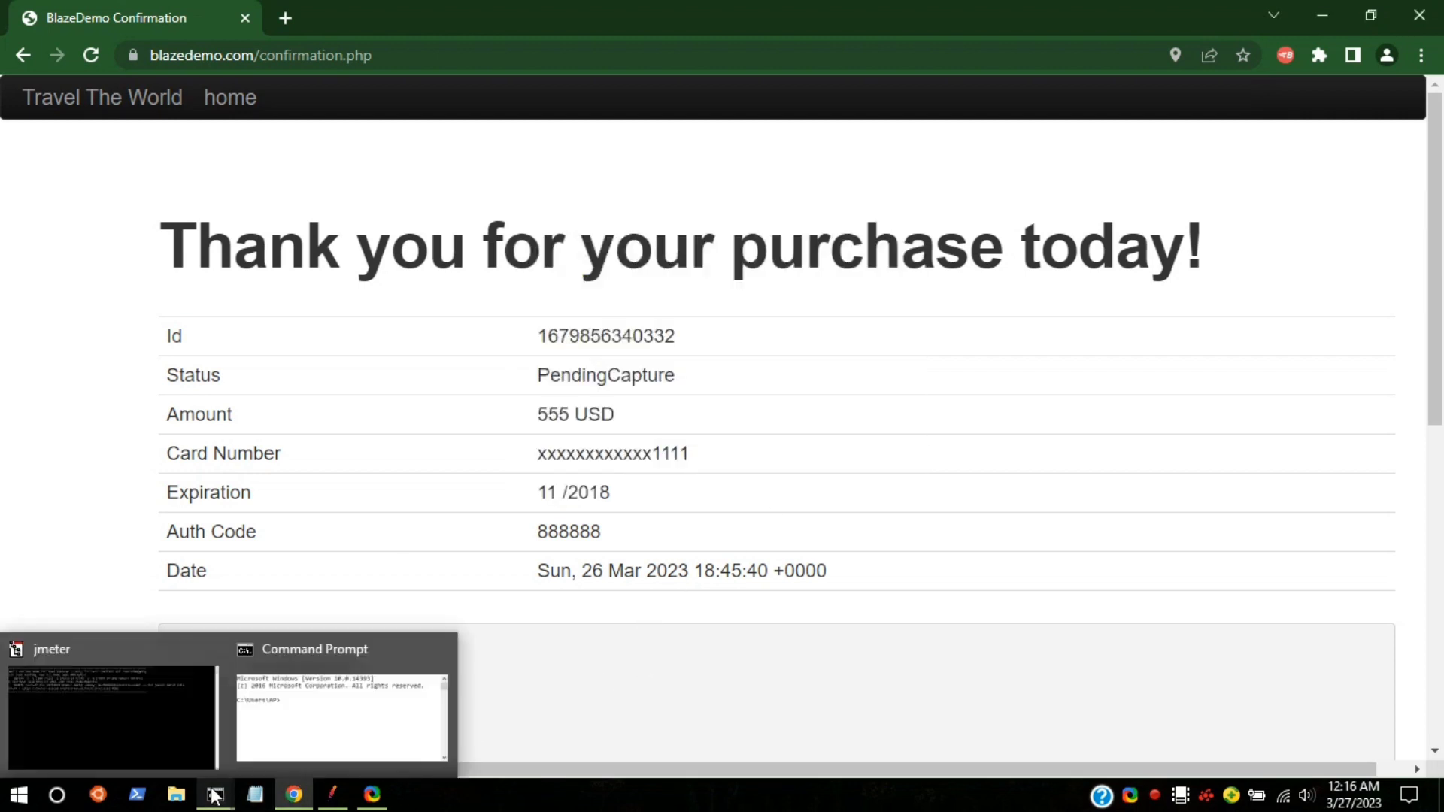
{"action": "mouse_move", "coordinate": [215, 796]}
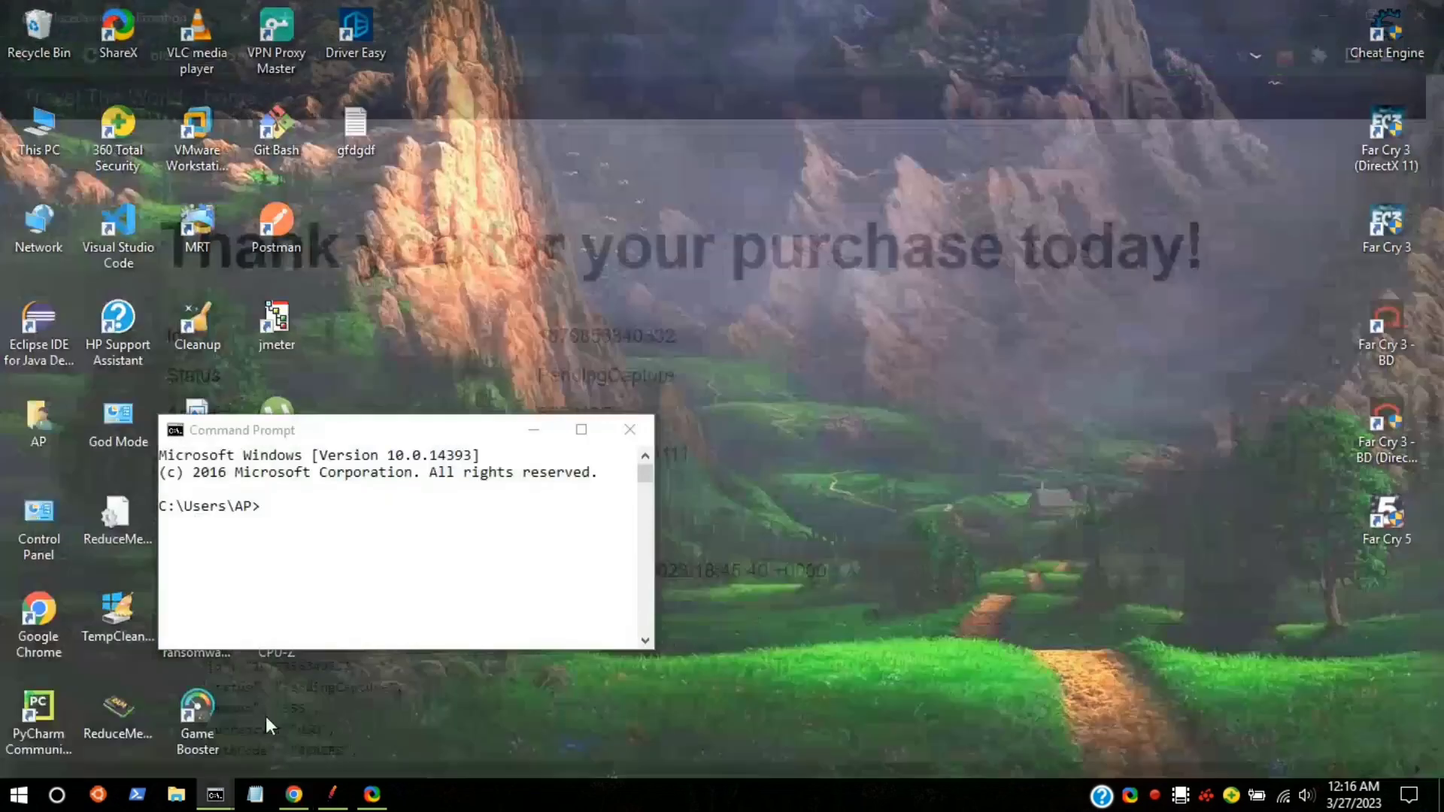
{"action": "left_click", "coordinate": [265, 717]}
{"action": "left_click", "coordinate": [336, 788]}
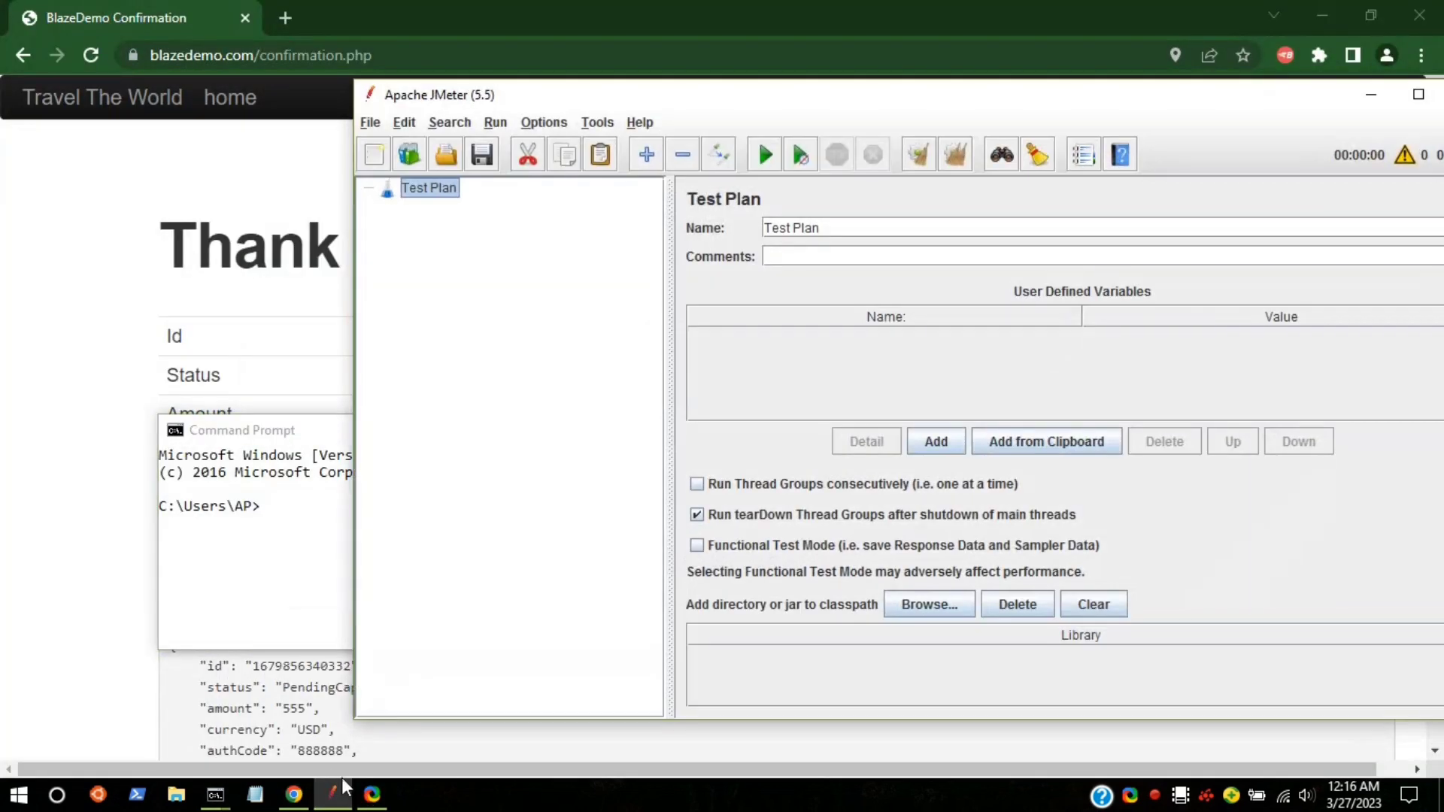
Step: Open Test_performance.jmx from This PC > Downloads via File > Open
{"action": "left_click", "coordinate": [365, 122]}
{"action": "left_click", "coordinate": [373, 194]}
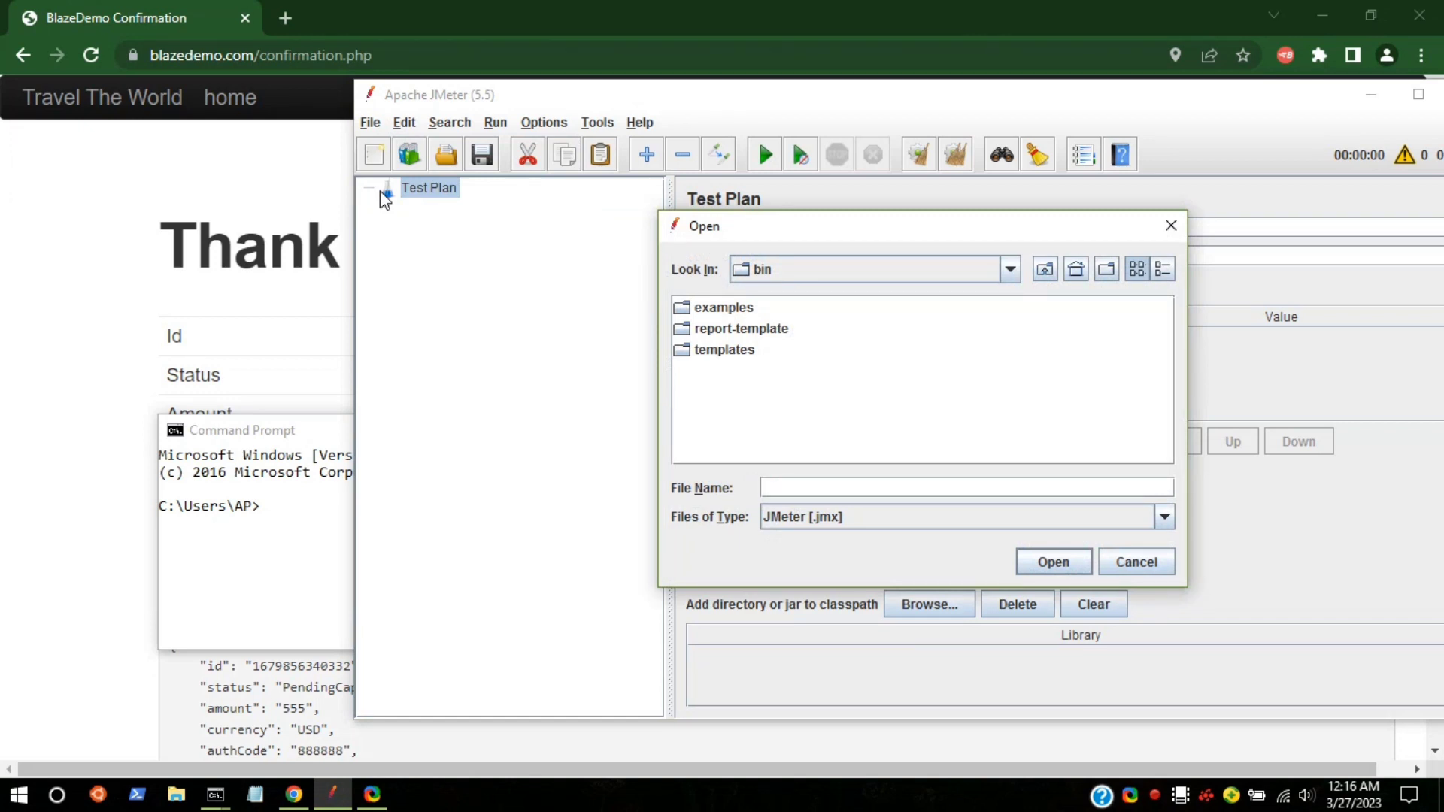
{"action": "left_click", "coordinate": [1076, 269]}
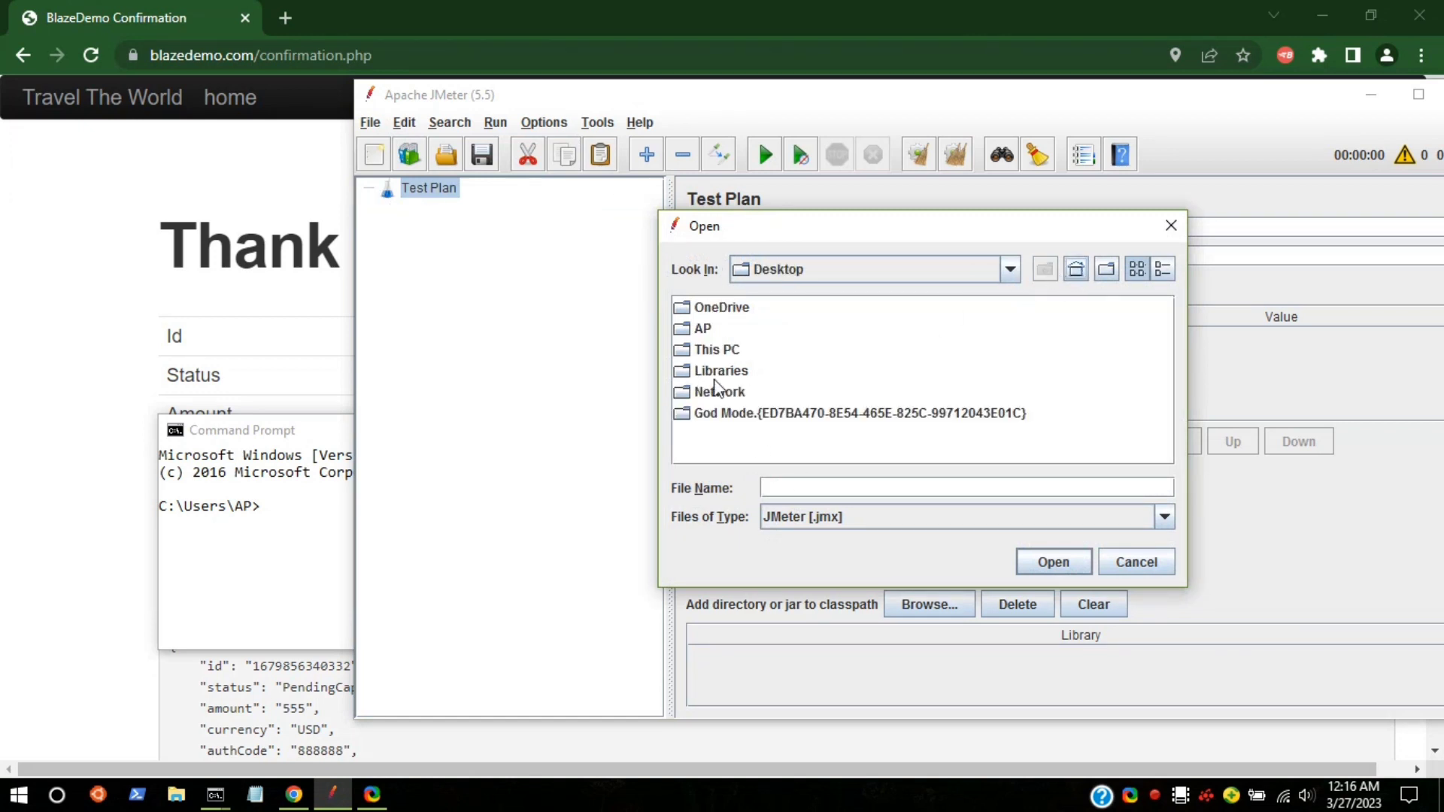
{"action": "double_click", "coordinate": [718, 349]}
{"action": "left_click", "coordinate": [725, 347]}
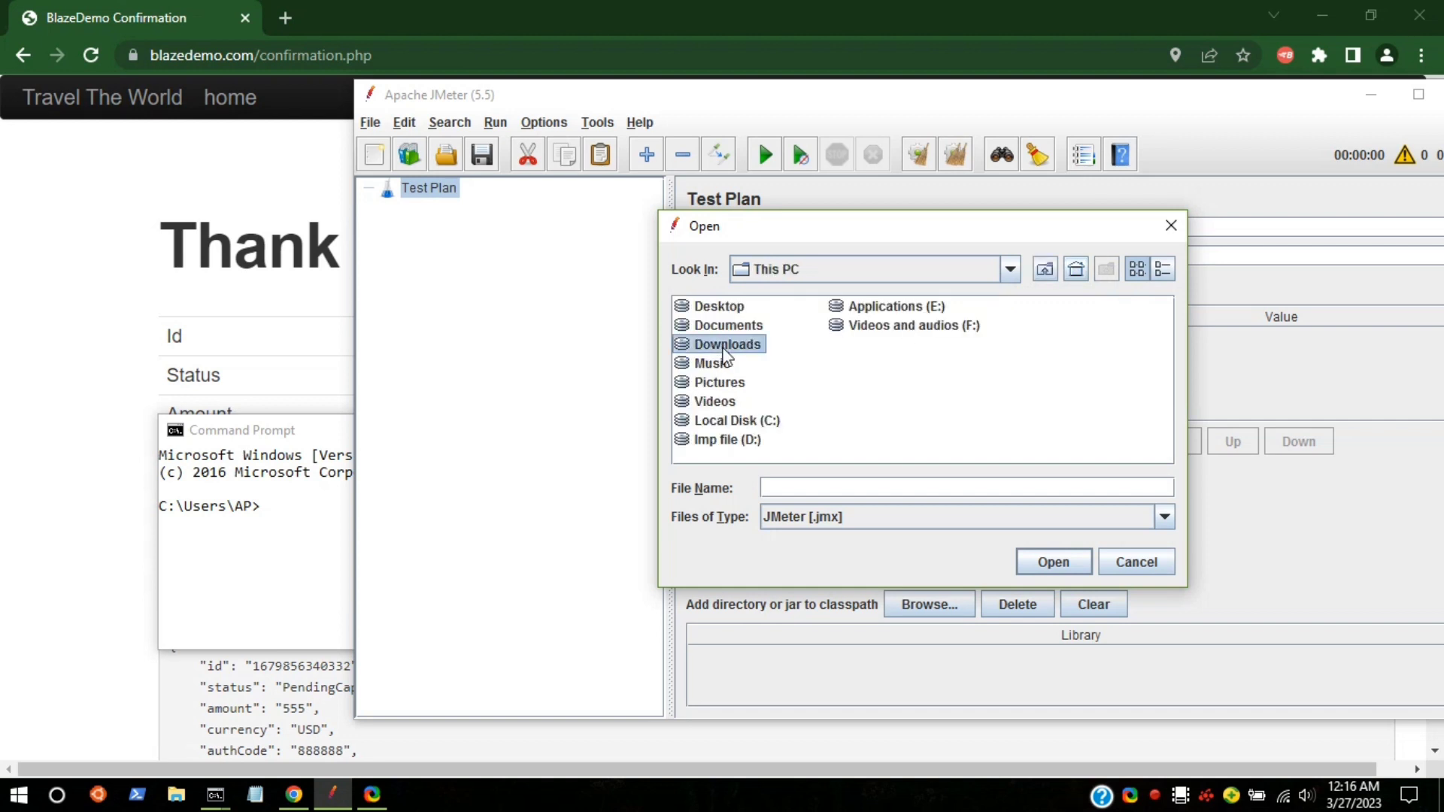
{"action": "double_click", "coordinate": [724, 348]}
{"action": "left_click", "coordinate": [725, 378]}
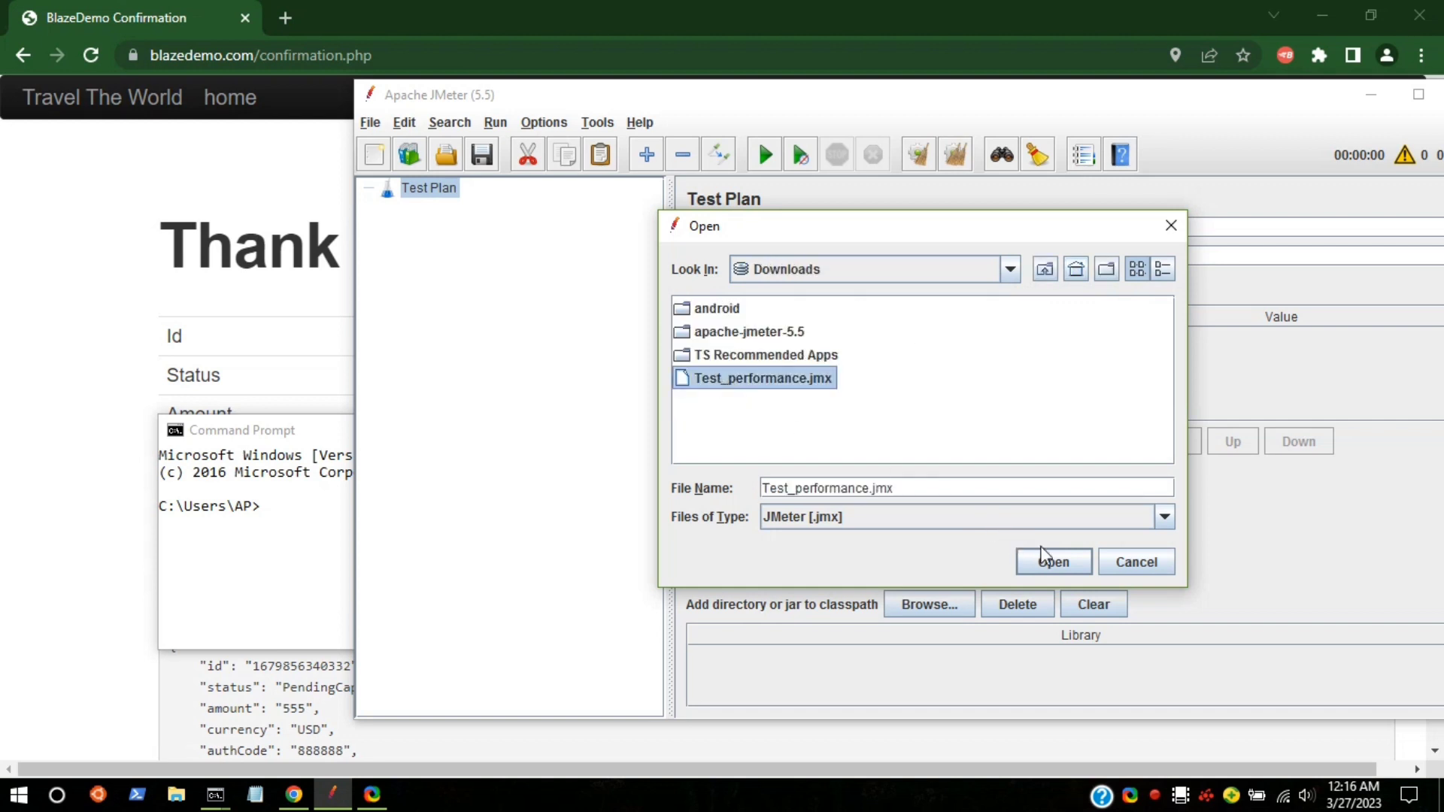
{"action": "left_click", "coordinate": [1047, 561]}
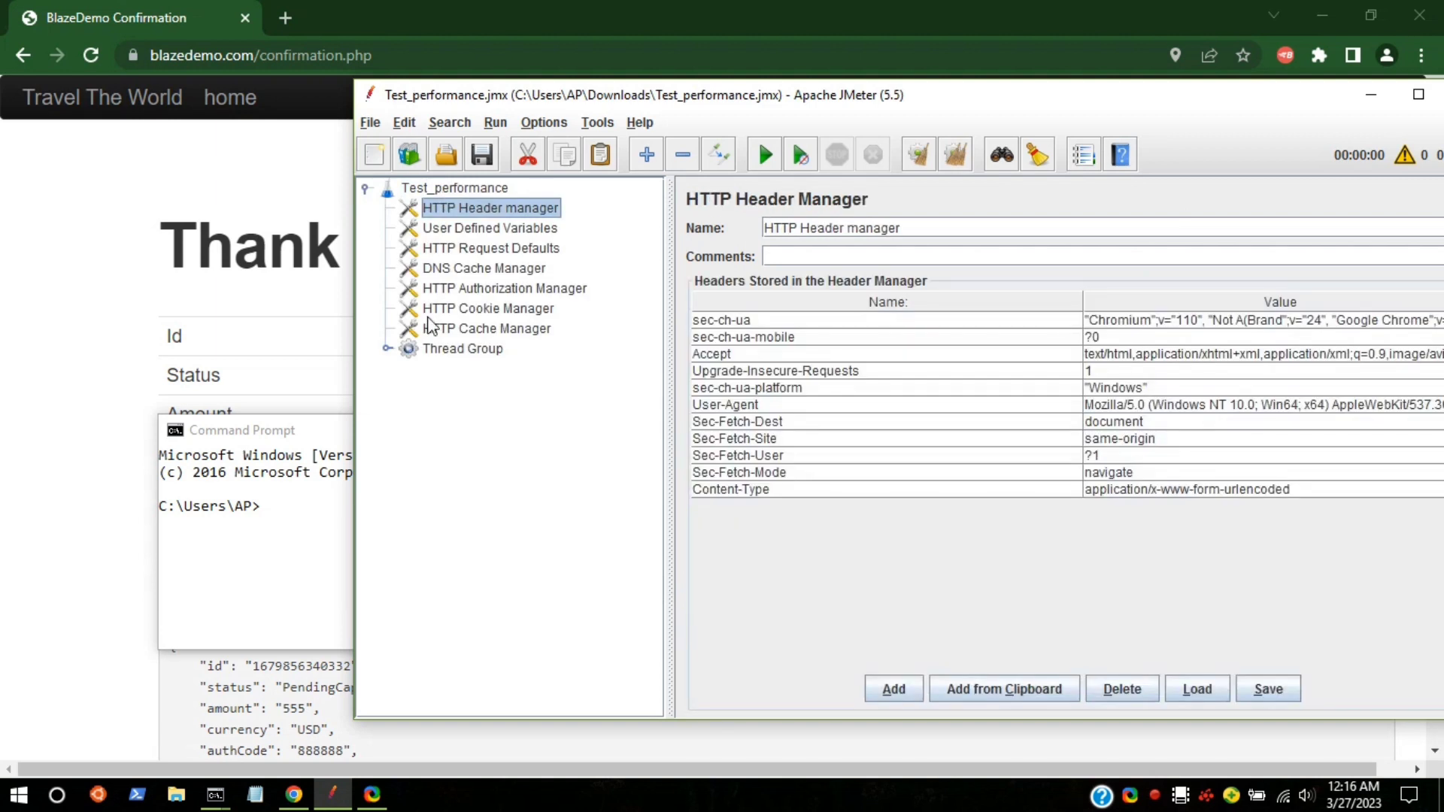
Step: Expand Thread Group and TestLoad, and widen the tree so the request names show in full
{"action": "left_click", "coordinate": [386, 350]}
{"action": "left_click", "coordinate": [407, 368]}
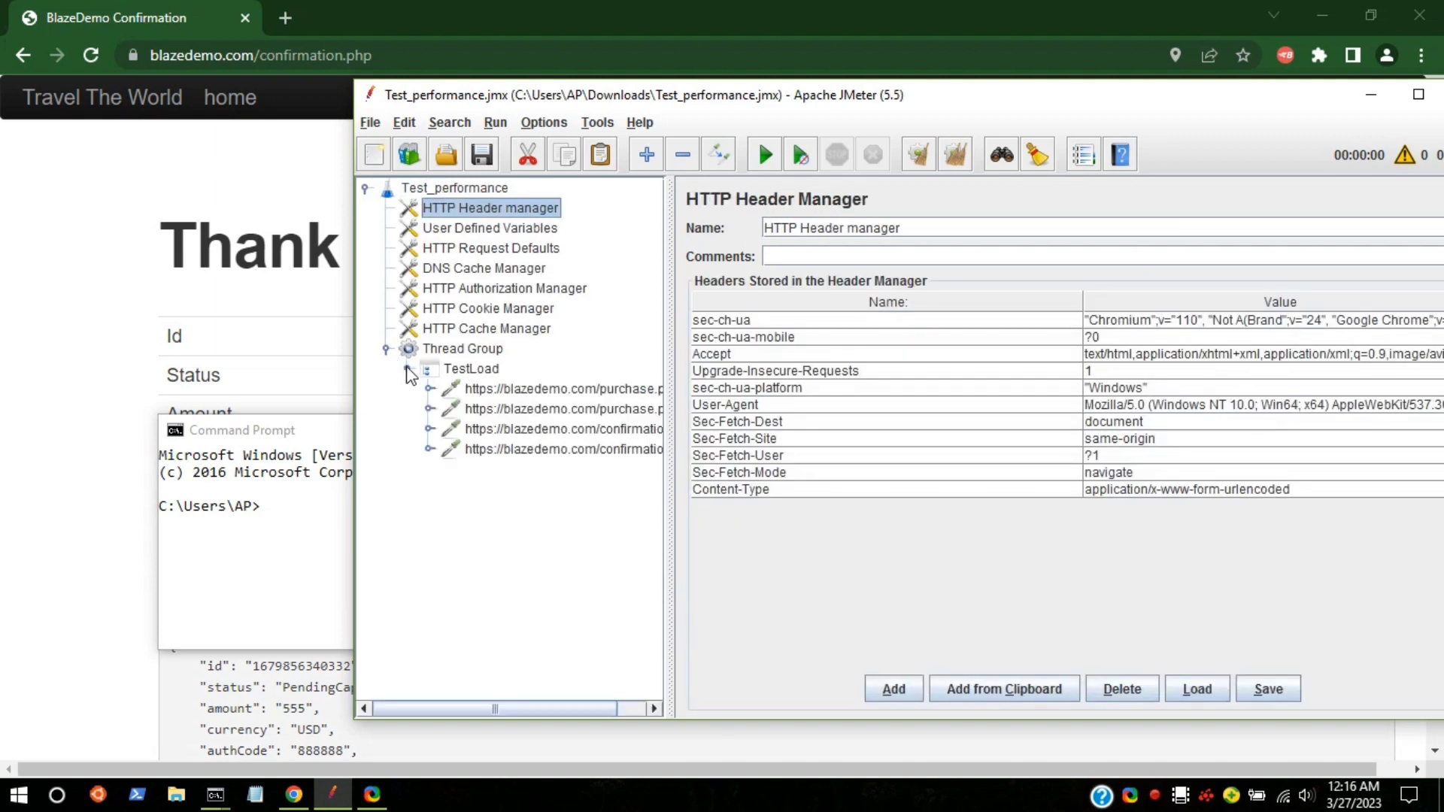
{"action": "left_click_drag", "start_coordinate": [670, 434], "coordinate": [694, 435]}
Step: Review the two purchase.php and two confirmation.php requests, the TestLoad controller and the Thread Group
{"action": "left_click", "coordinate": [566, 389]}
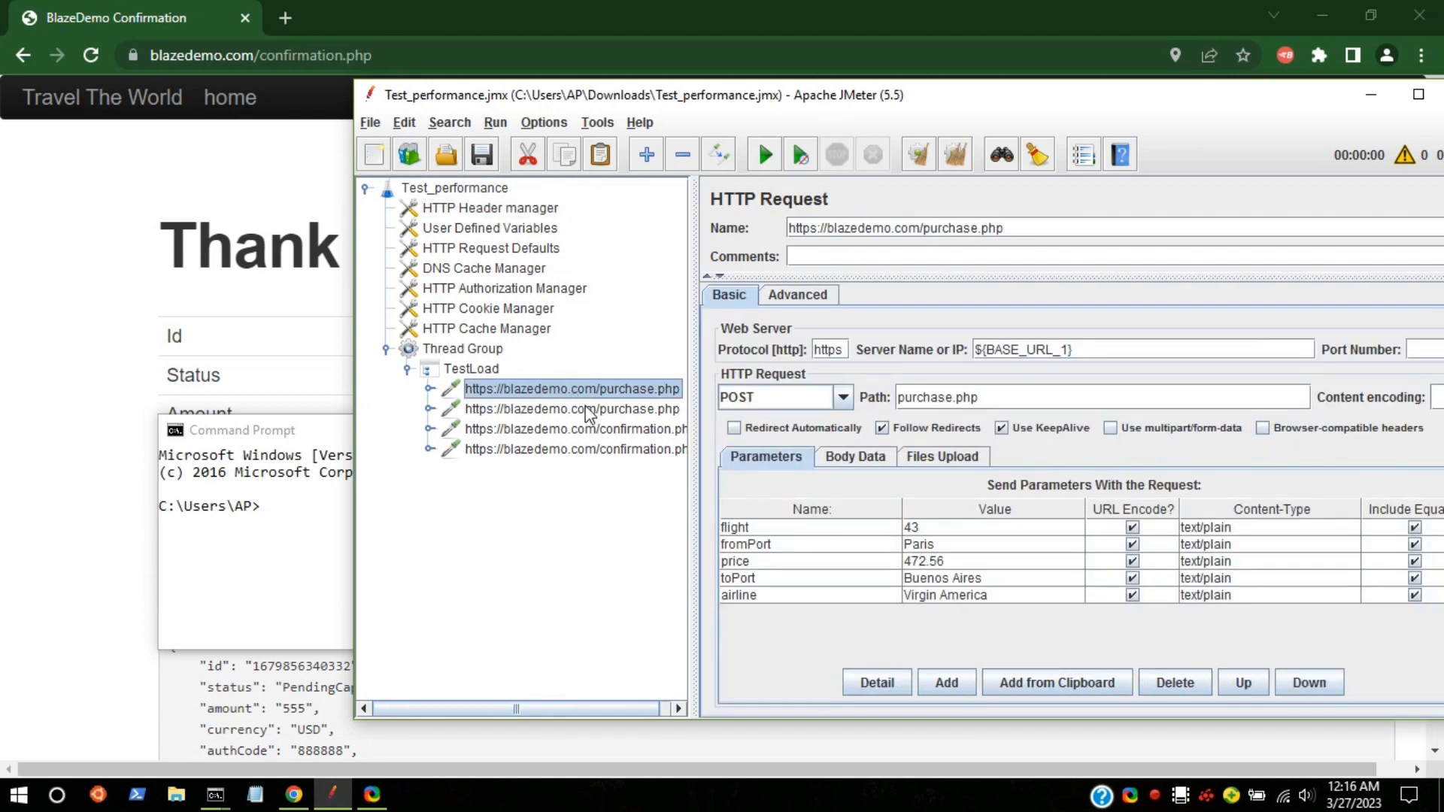
{"action": "left_click", "coordinate": [584, 408]}
{"action": "left_click", "coordinate": [585, 429]}
{"action": "left_click", "coordinate": [583, 449]}
{"action": "left_click", "coordinate": [440, 369]}
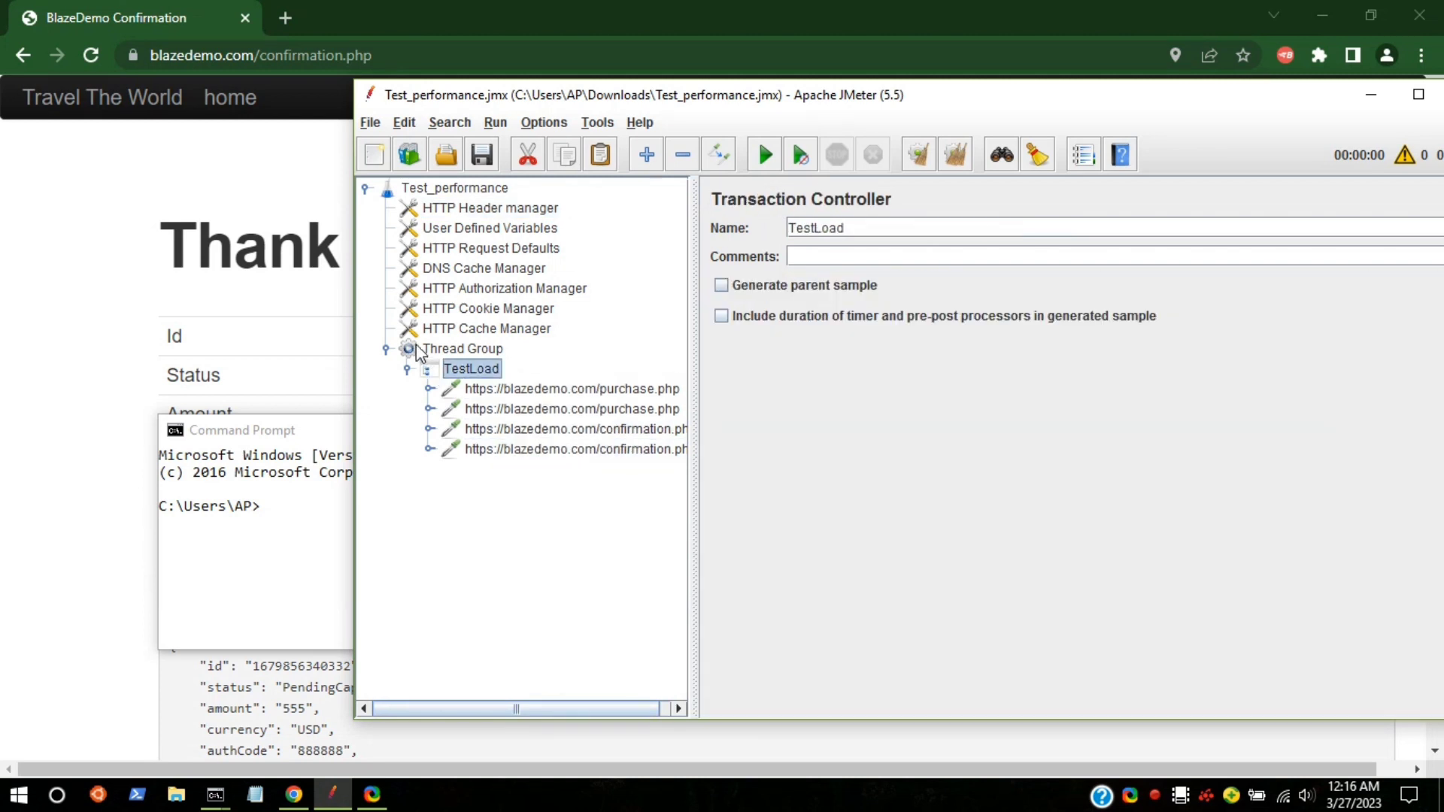
{"action": "right_click", "coordinate": [422, 349]}
{"action": "right_click", "coordinate": [412, 195]}
Step: Add a View Results Tree listener to the Test_performance plan
{"action": "mouse_move", "coordinate": [481, 213]}
{"action": "mouse_move", "coordinate": [703, 205]}
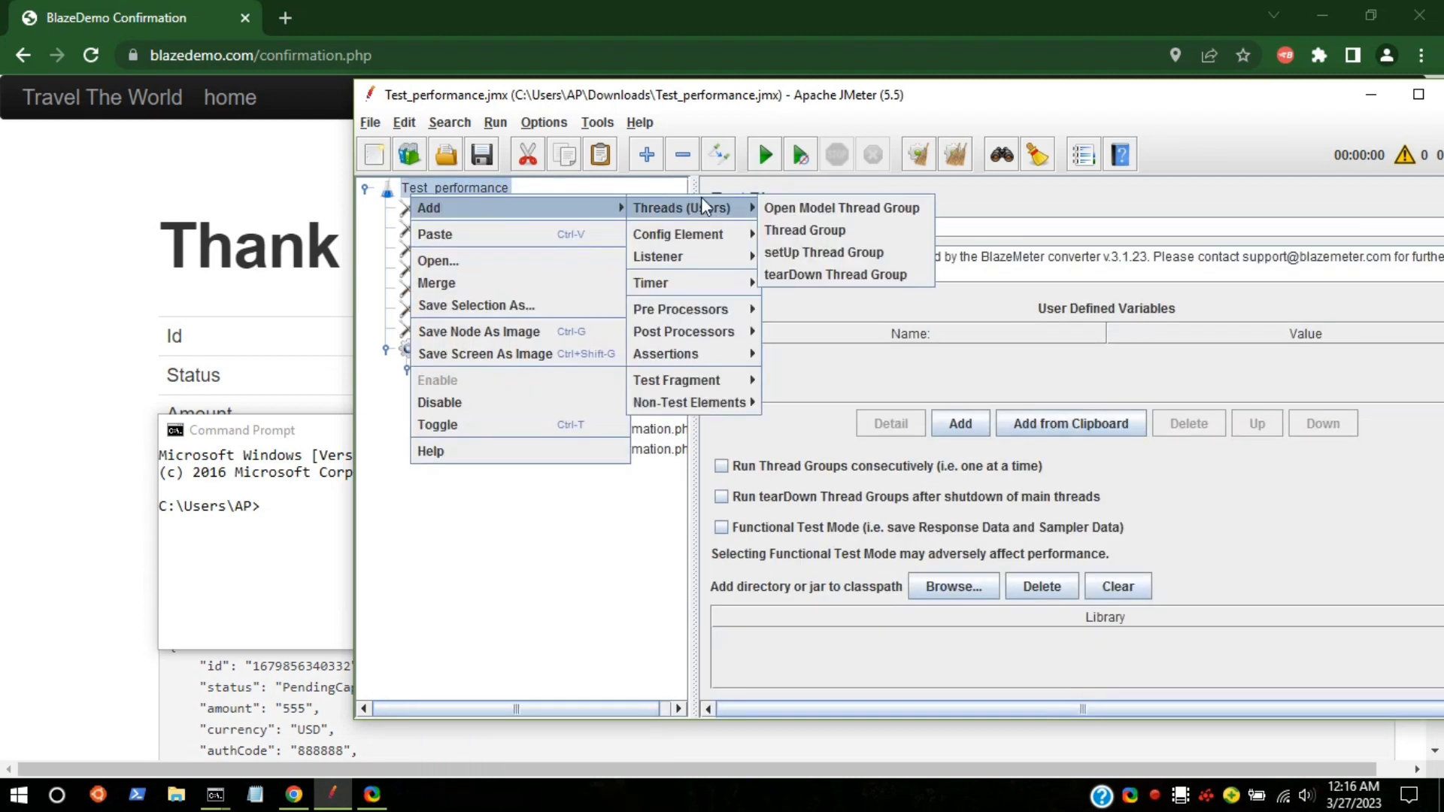
{"action": "mouse_move", "coordinate": [702, 261]}
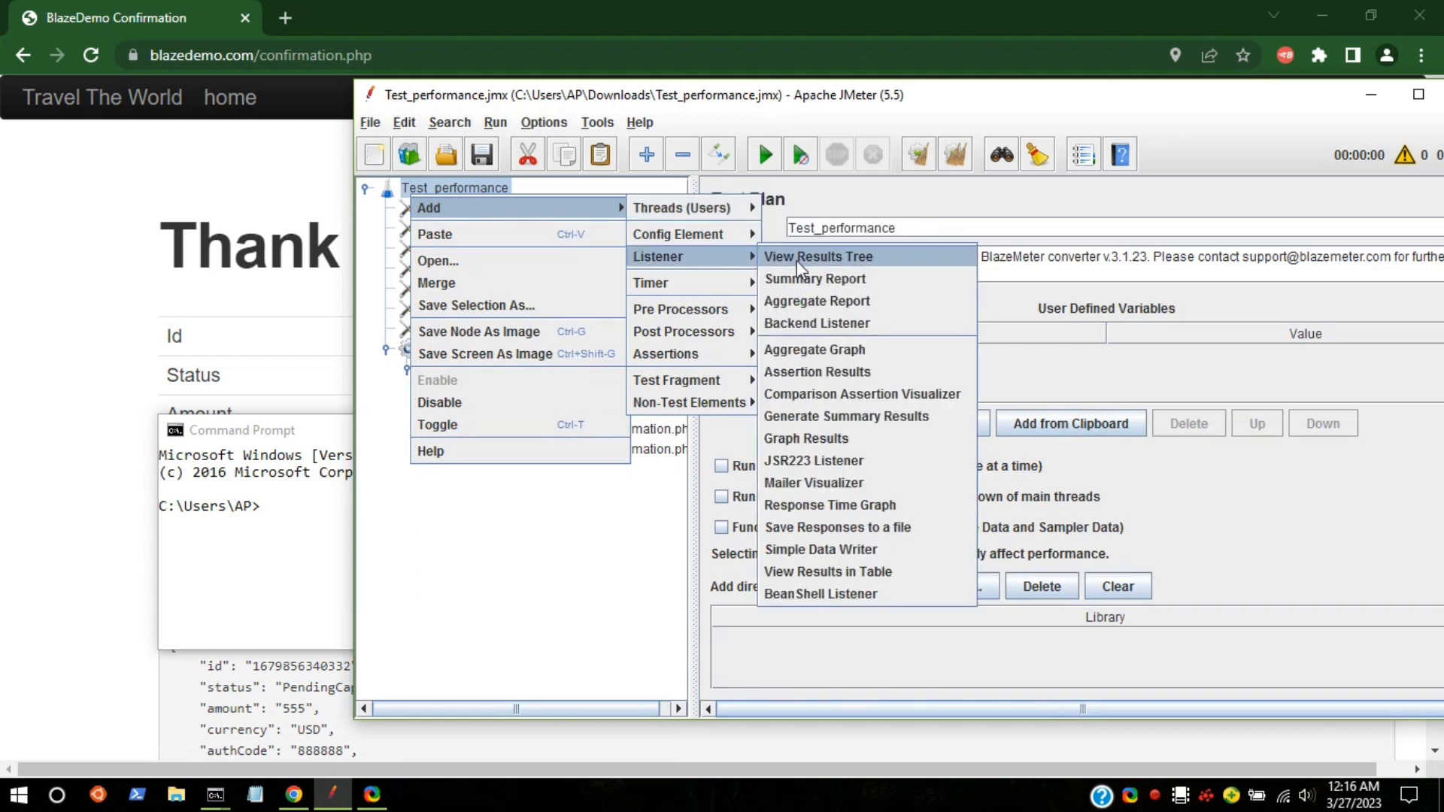
{"action": "left_click", "coordinate": [798, 261]}
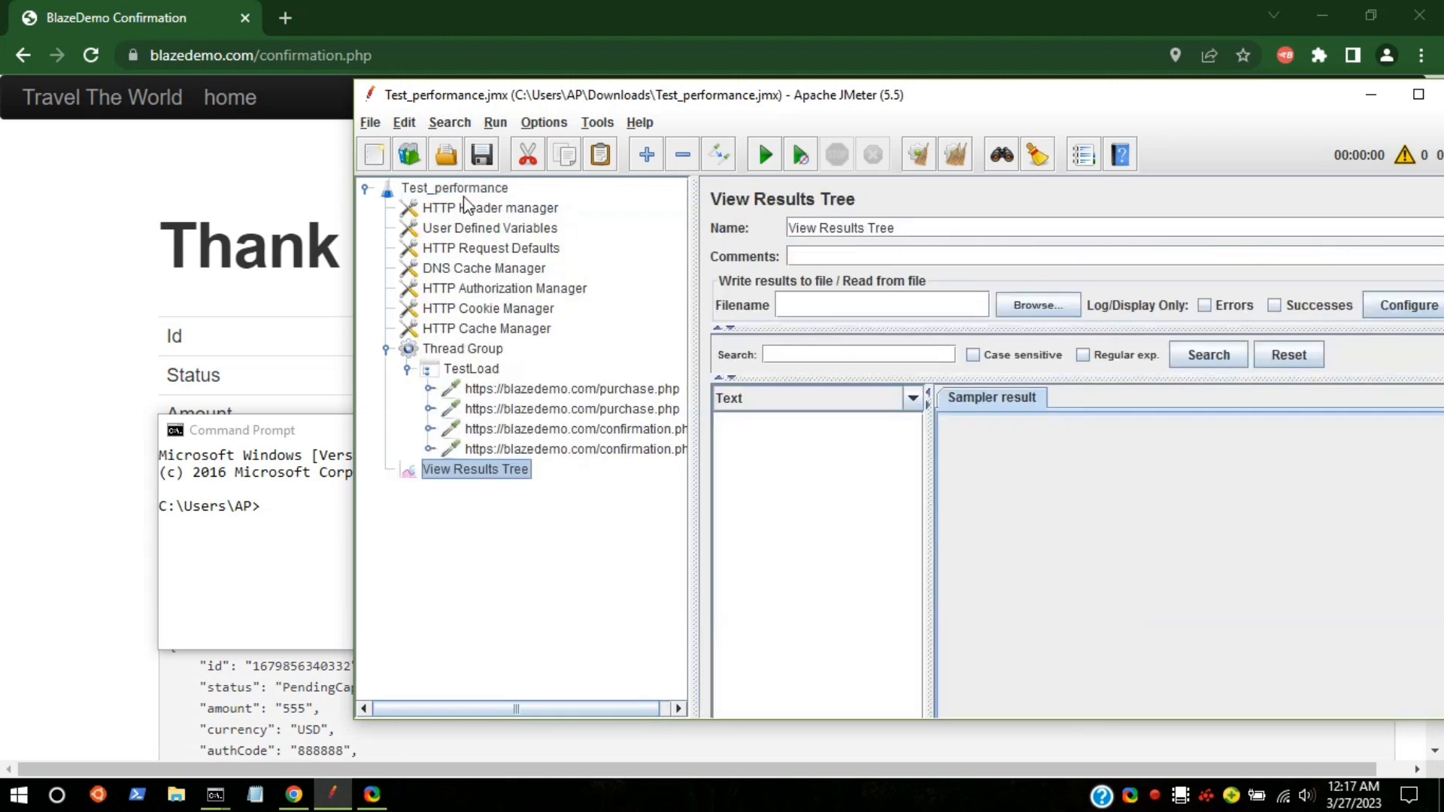
Step: Add a Summary Report listener to the Test_performance plan
{"action": "right_click", "coordinate": [465, 192]}
{"action": "mouse_move", "coordinate": [547, 206]}
{"action": "mouse_move", "coordinate": [734, 205]}
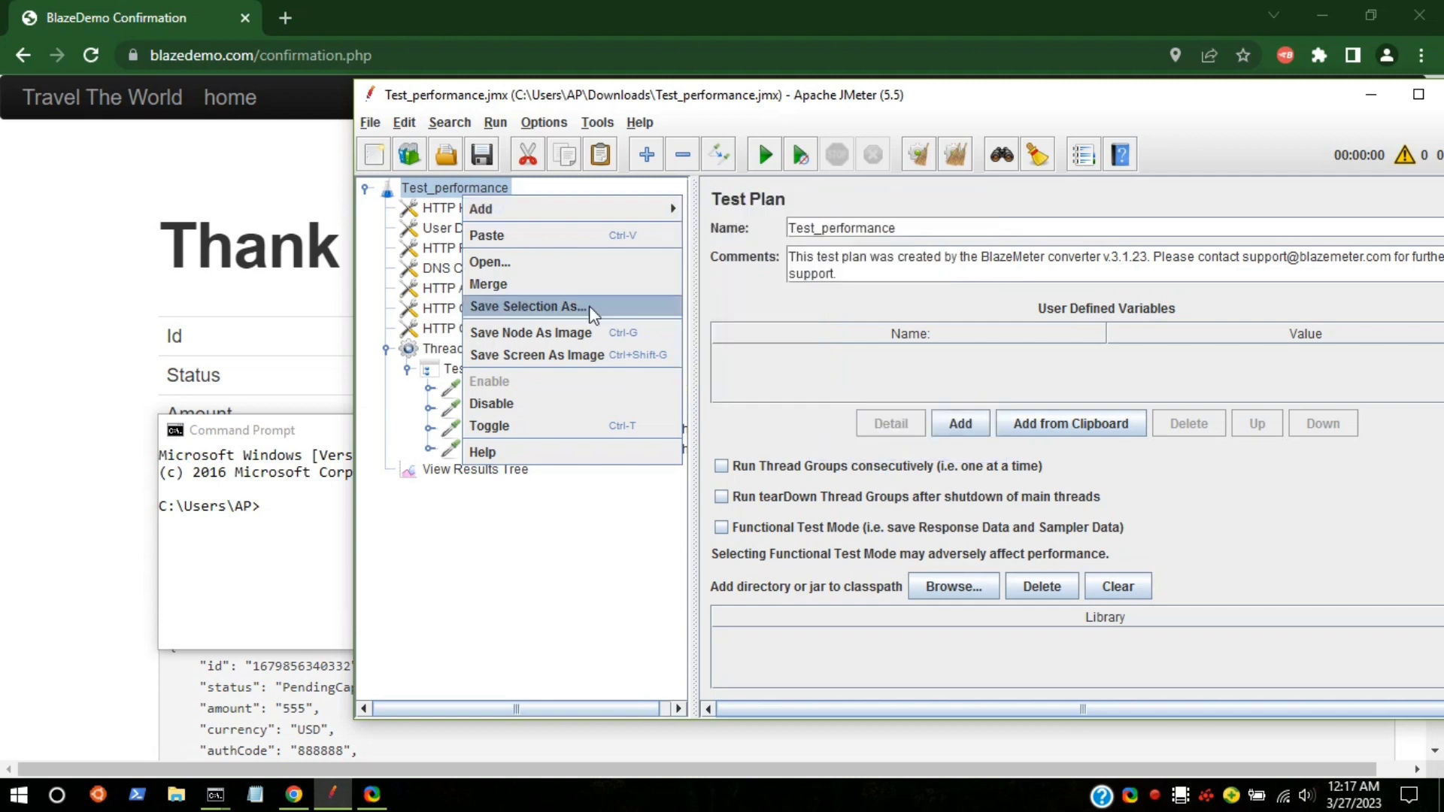
{"action": "mouse_move", "coordinate": [741, 257]}
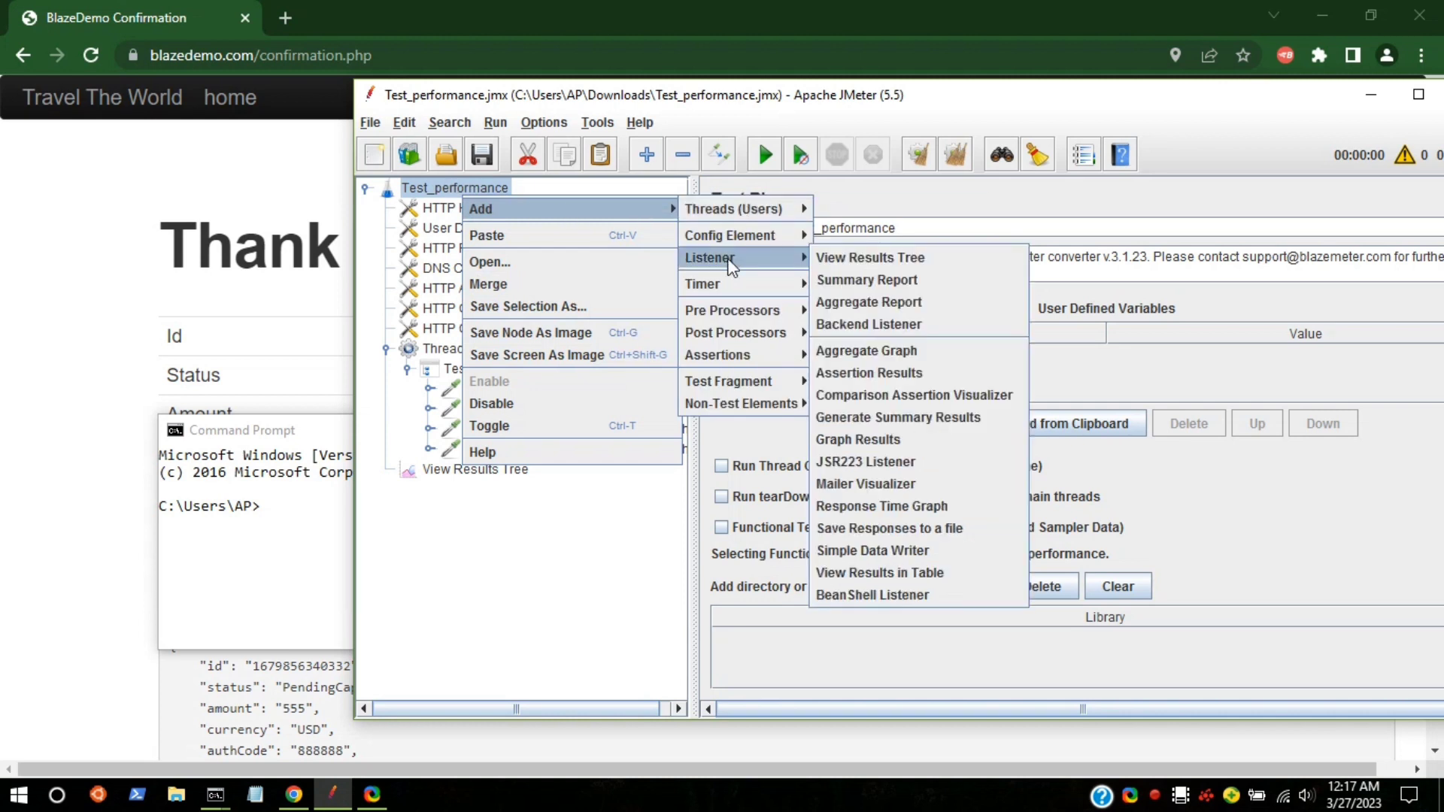
{"action": "left_click", "coordinate": [868, 277]}
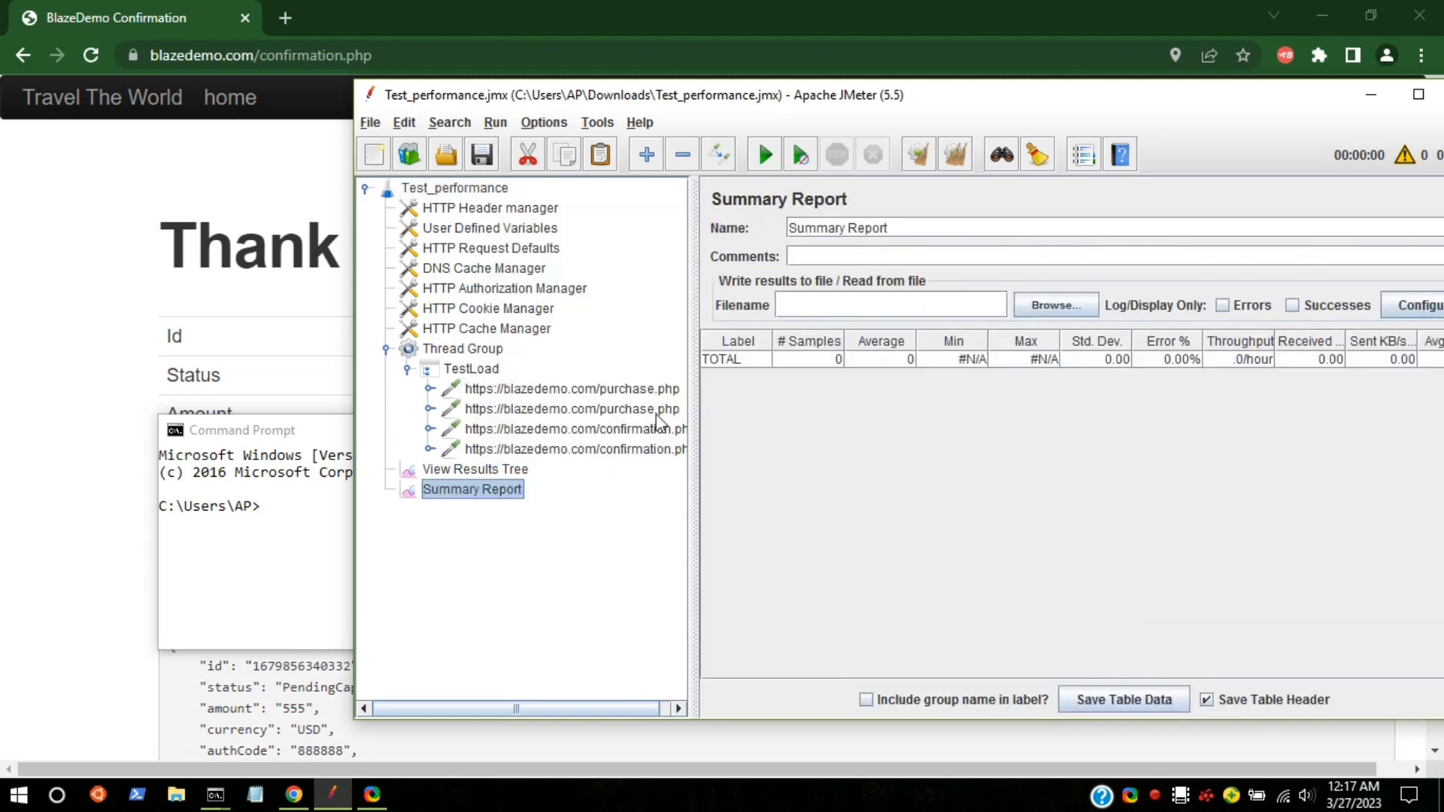
{"action": "left_click_drag", "start_coordinate": [1092, 95], "coordinate": [896, 78]}
Step: Enter 10 for Number of Threads and 10 for Loop Count in the Thread Group
{"action": "left_click", "coordinate": [256, 331]}
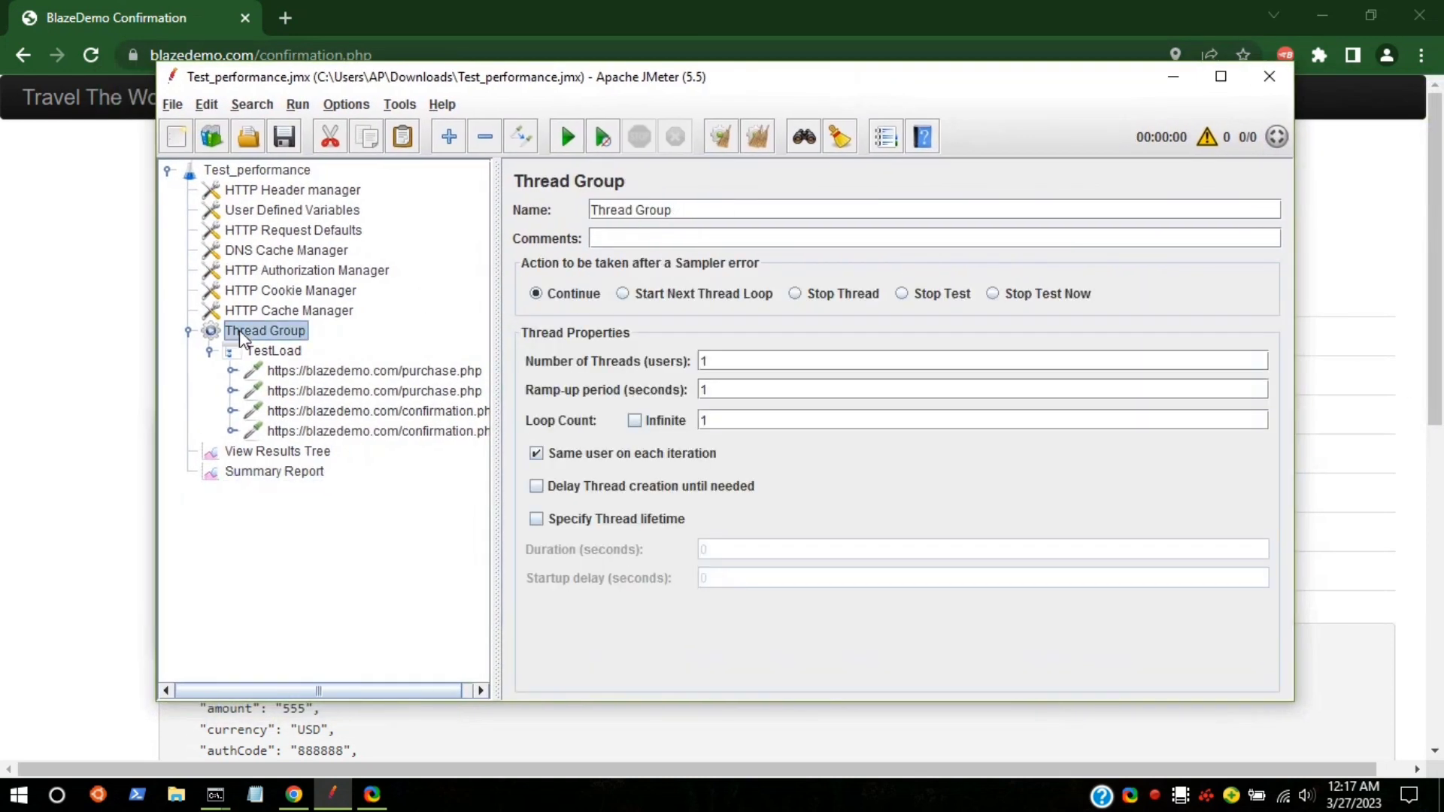
{"action": "left_click", "coordinate": [718, 360]}
{"action": "left_click_drag", "start_coordinate": [755, 78], "coordinate": [828, 74]}
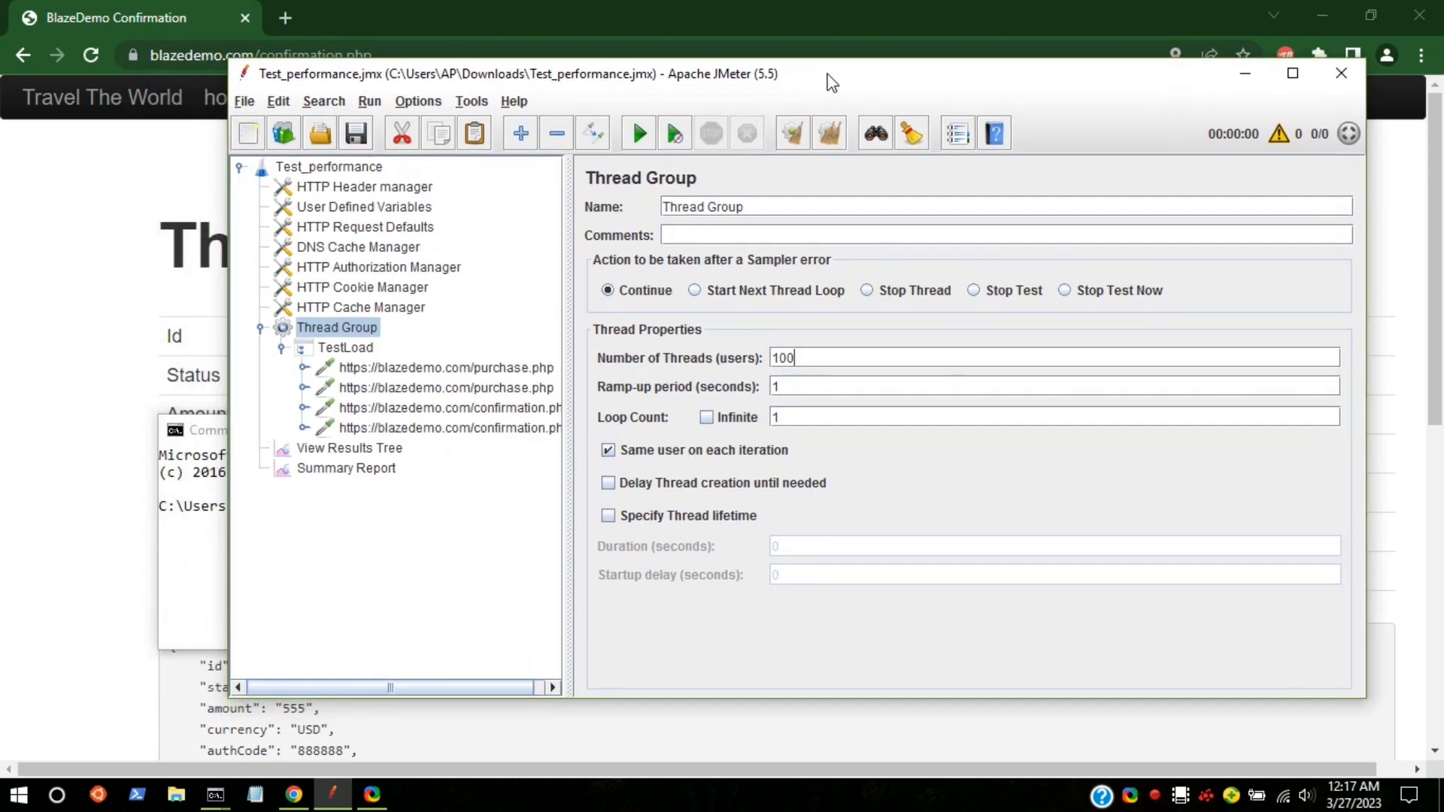
{"action": "left_click", "coordinate": [794, 417]}
Step: Bring Command Prompt forward and begin typing the jmeter -n -t command
{"action": "mouse_move", "coordinate": [218, 796]}
{"action": "left_click", "coordinate": [289, 747]}
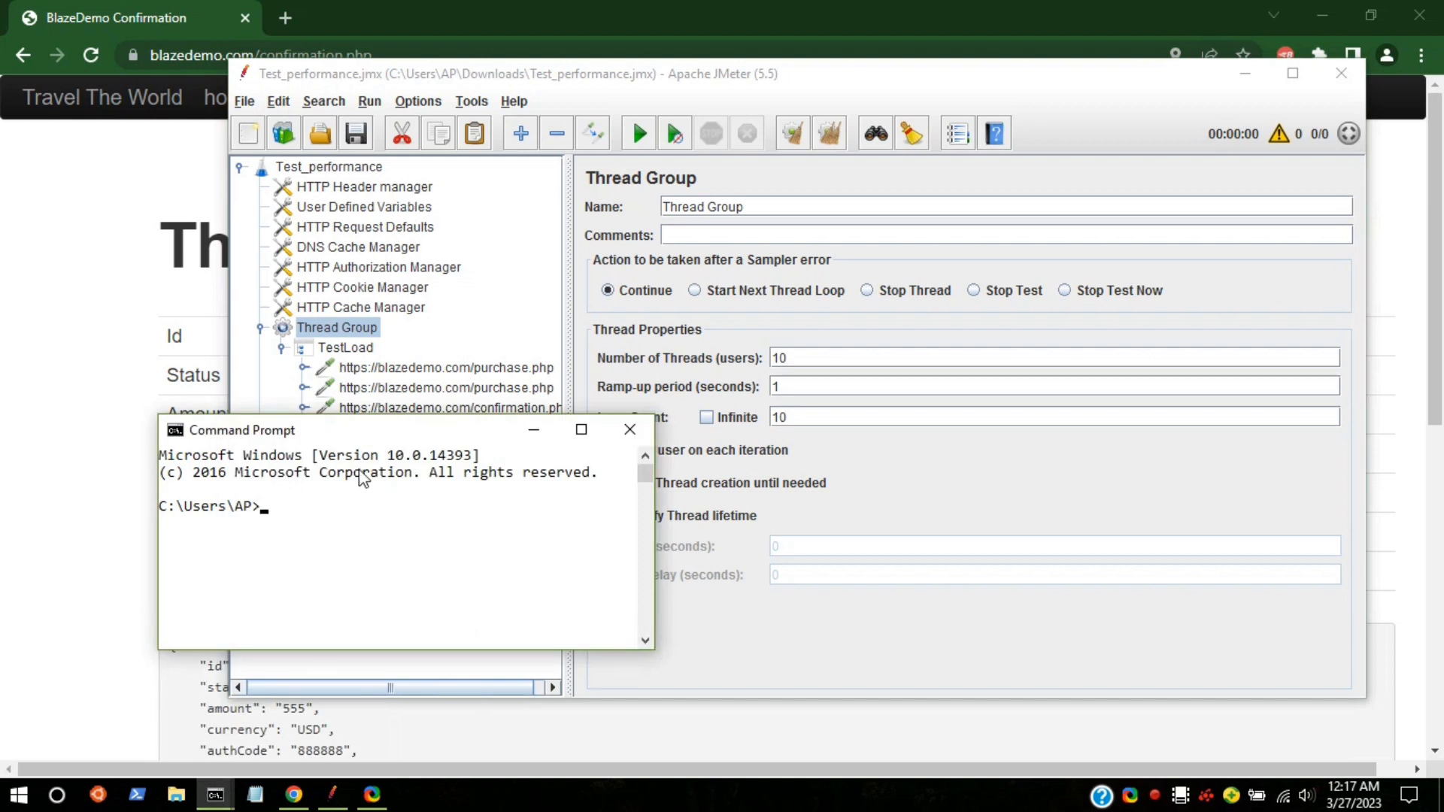
{"action": "left_click_drag", "start_coordinate": [464, 427], "coordinate": [583, 401]}
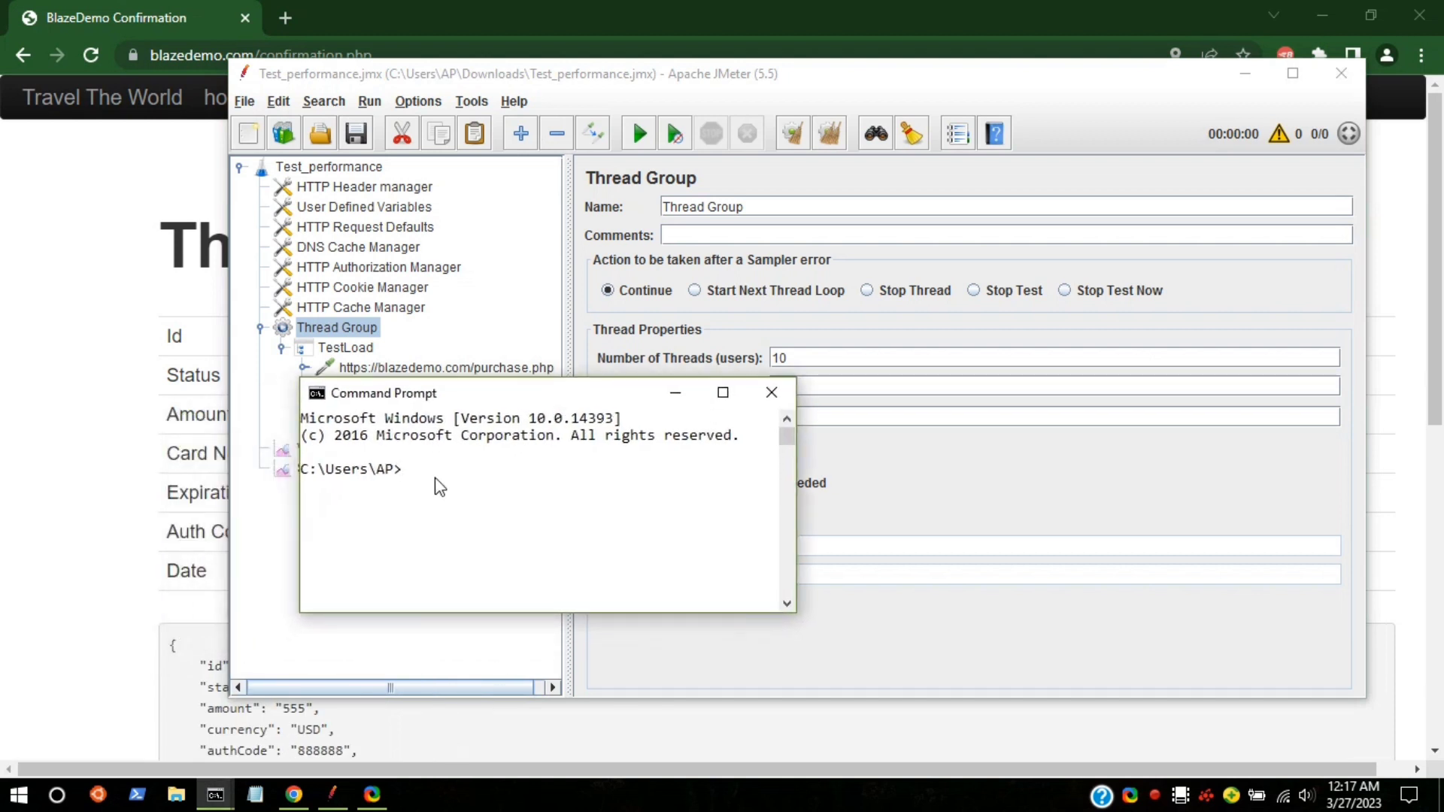
{"action": "type", "text": "jmeter -n -t"}
Step: Find Test_performance.jmx's full path in Downloads under Properties > Security and select it
{"action": "left_click", "coordinate": [179, 797]}
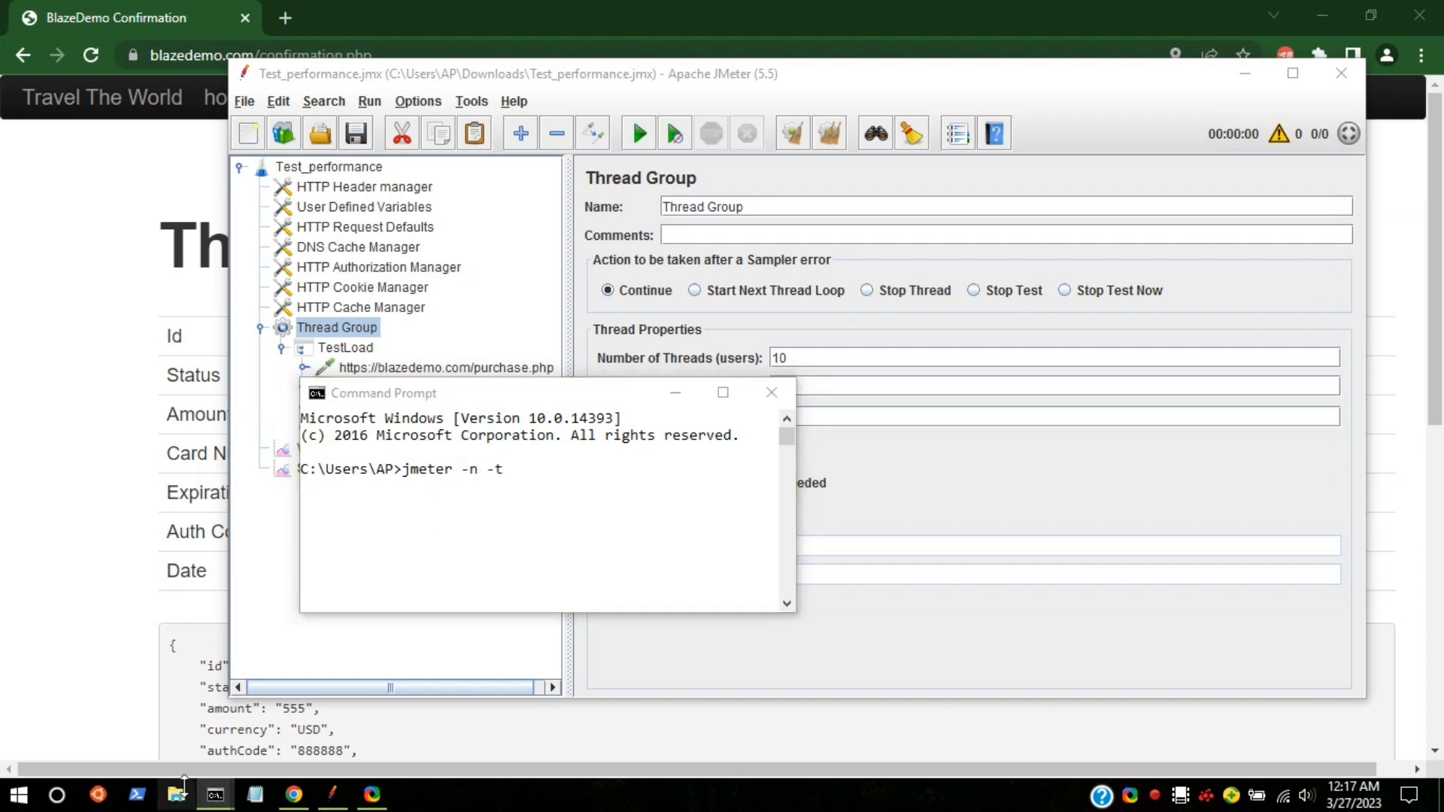
{"action": "double_click", "coordinate": [516, 258]}
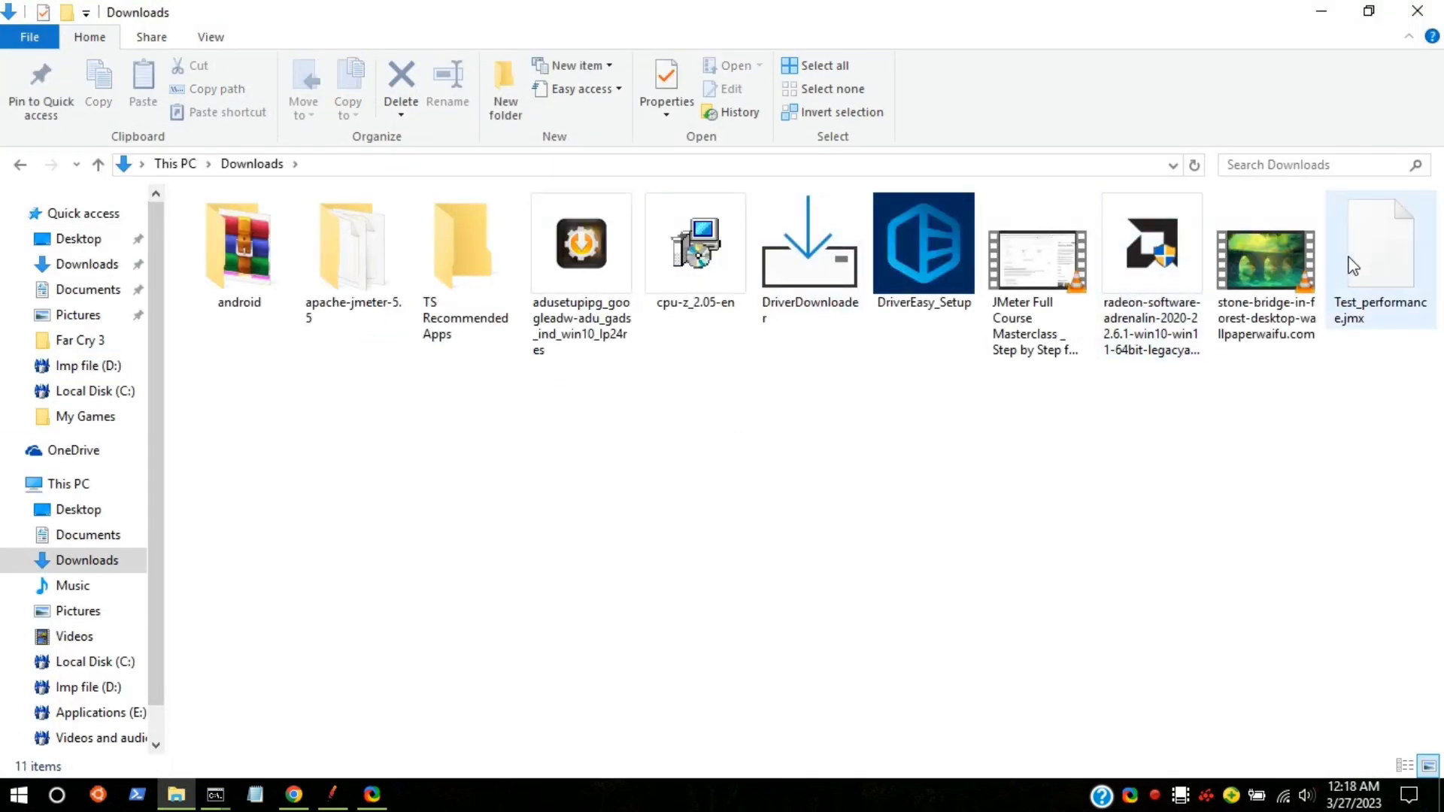
{"action": "right_click", "coordinate": [1354, 267]}
{"action": "left_click", "coordinate": [1177, 760]}
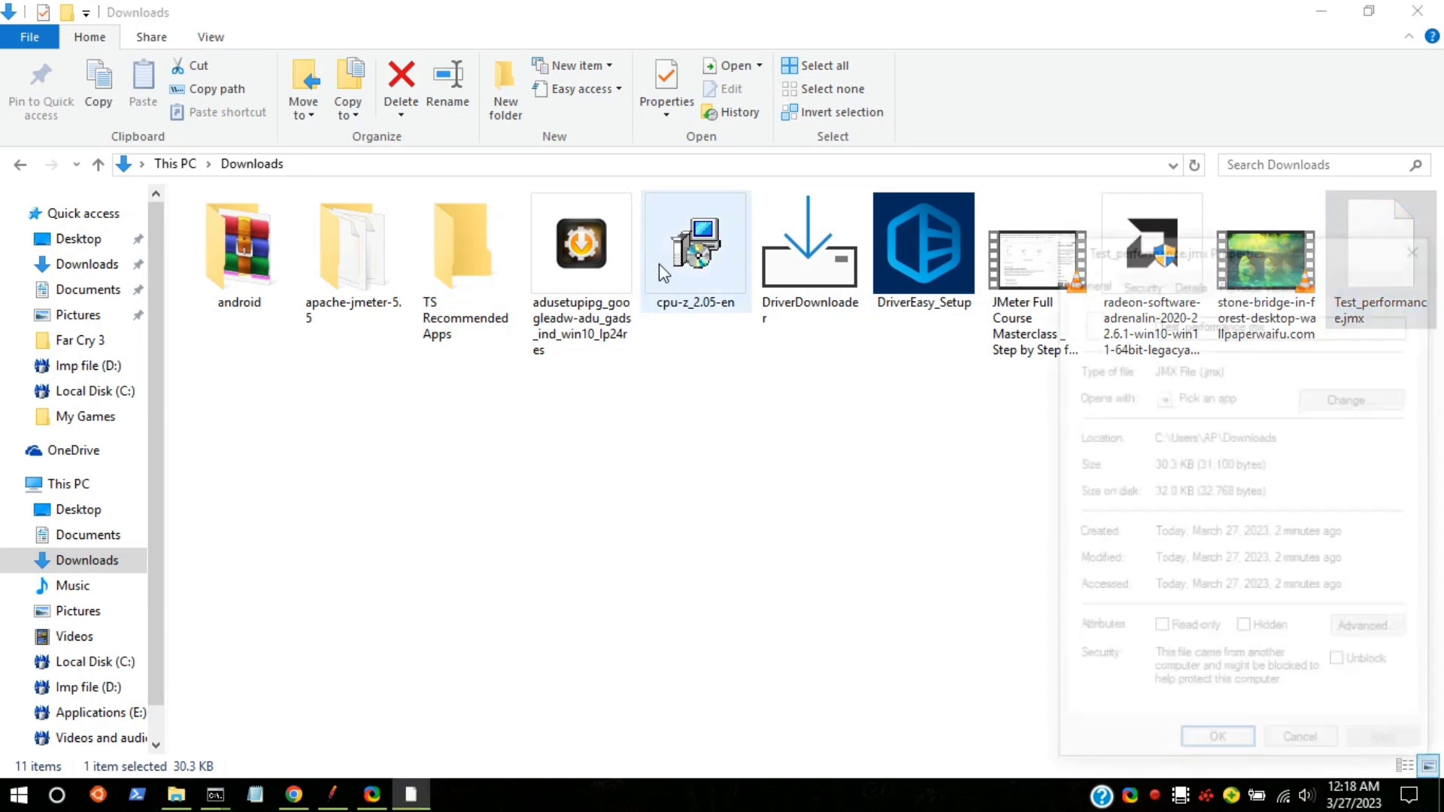
{"action": "left_click", "coordinate": [1139, 280]}
{"action": "left_click", "coordinate": [1190, 281]}
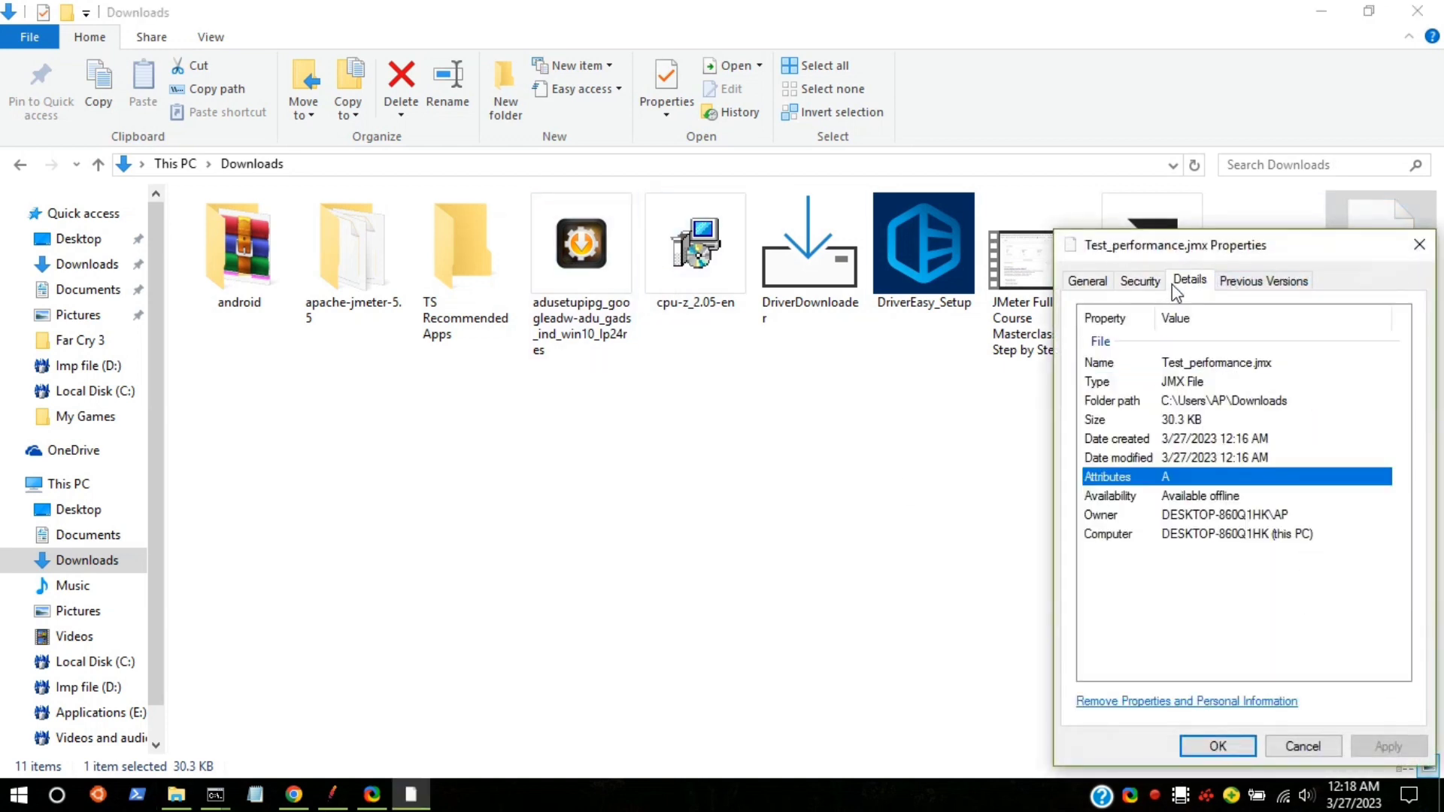
{"action": "left_click", "coordinate": [1140, 281]}
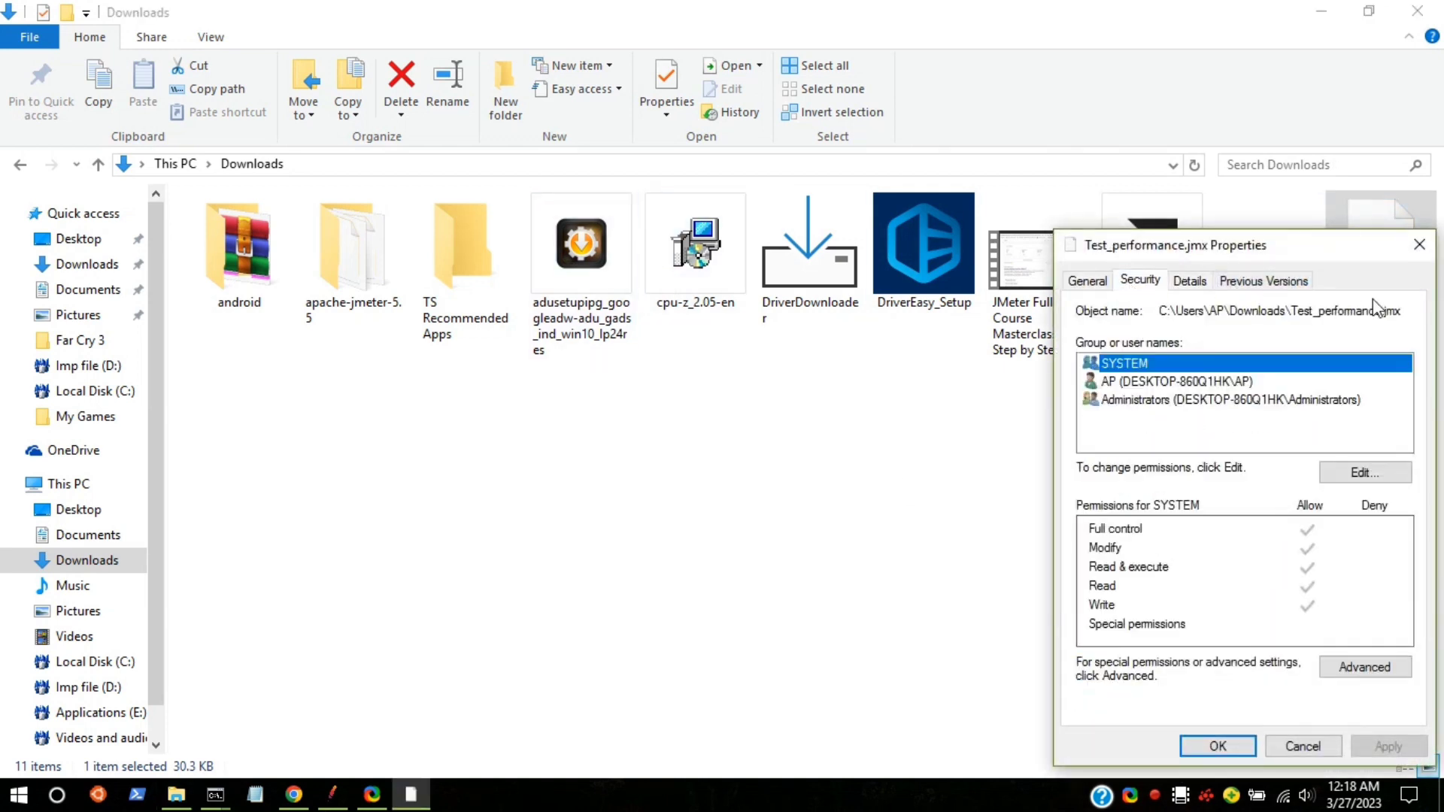
{"action": "left_click_drag", "start_coordinate": [1407, 310], "coordinate": [1146, 331]}
{"action": "key", "text": "ctrl+c"}
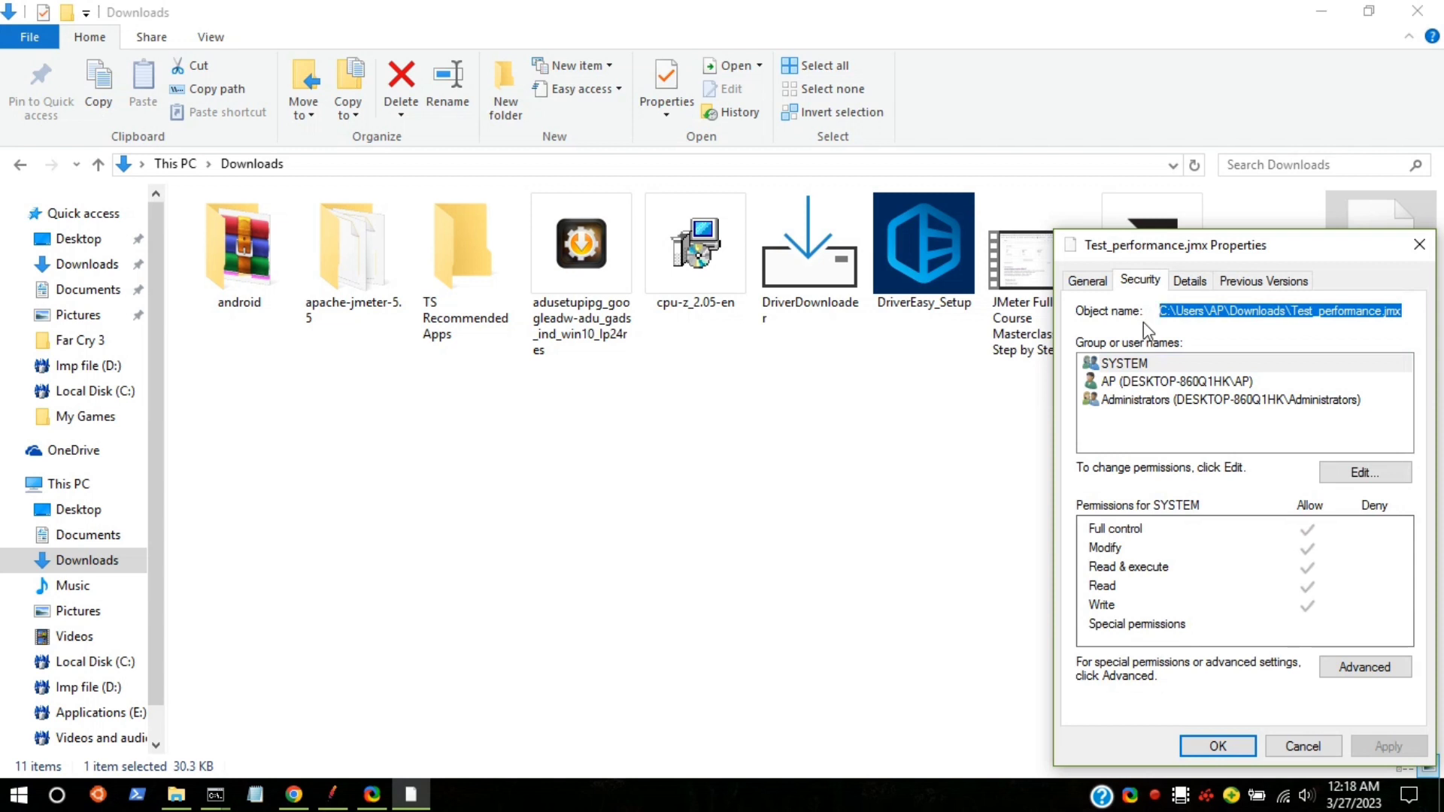
{"action": "mouse_move", "coordinate": [215, 796]}
{"action": "left_click", "coordinate": [319, 734]}
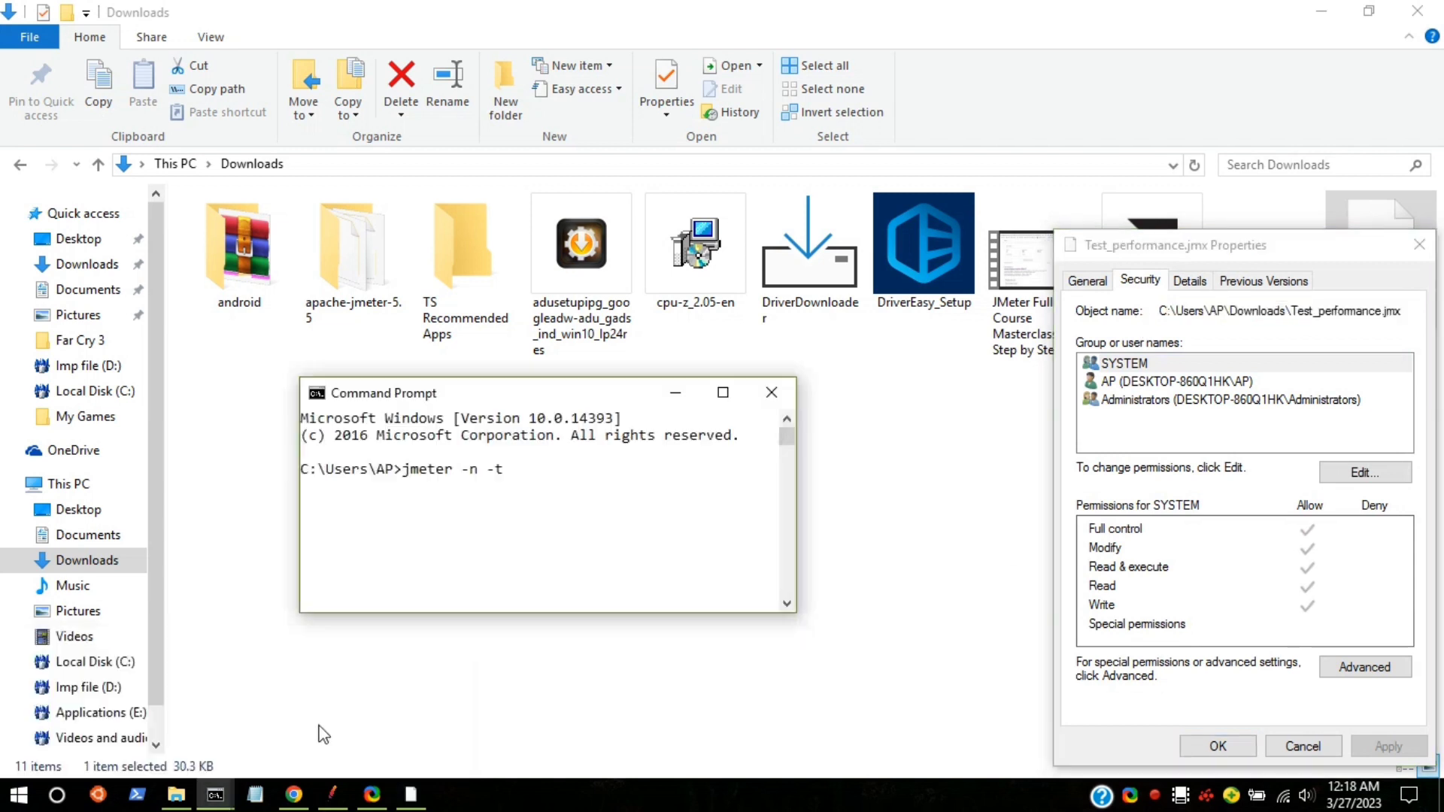
Step: Paste the Test_performance.jmx path after -t and tidy up the command line
{"action": "right_click", "coordinate": [529, 480]}
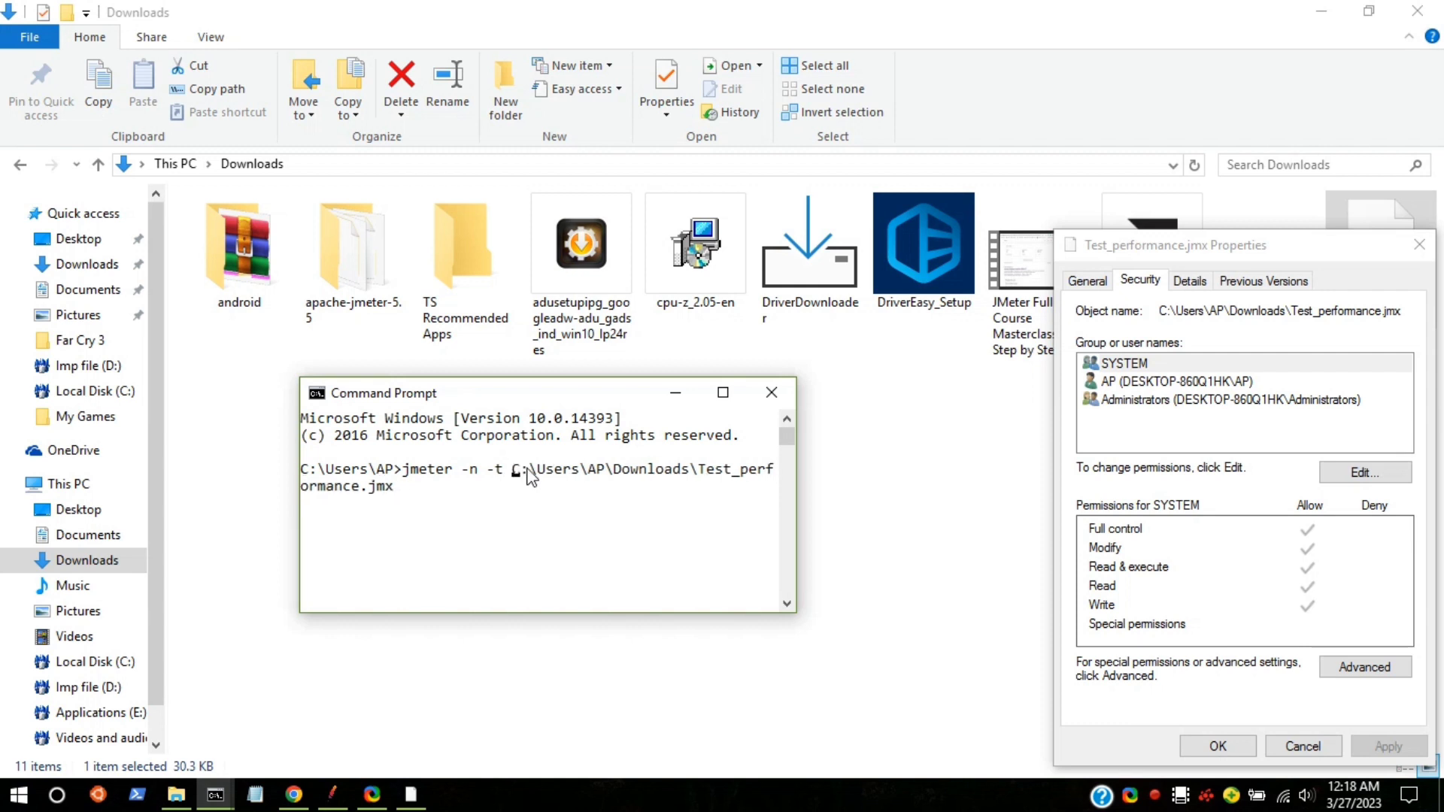
{"action": "left_click_drag", "start_coordinate": [512, 470], "coordinate": [396, 496]}
{"action": "right_click", "coordinate": [396, 494]}
{"action": "left_click", "coordinate": [413, 489]}
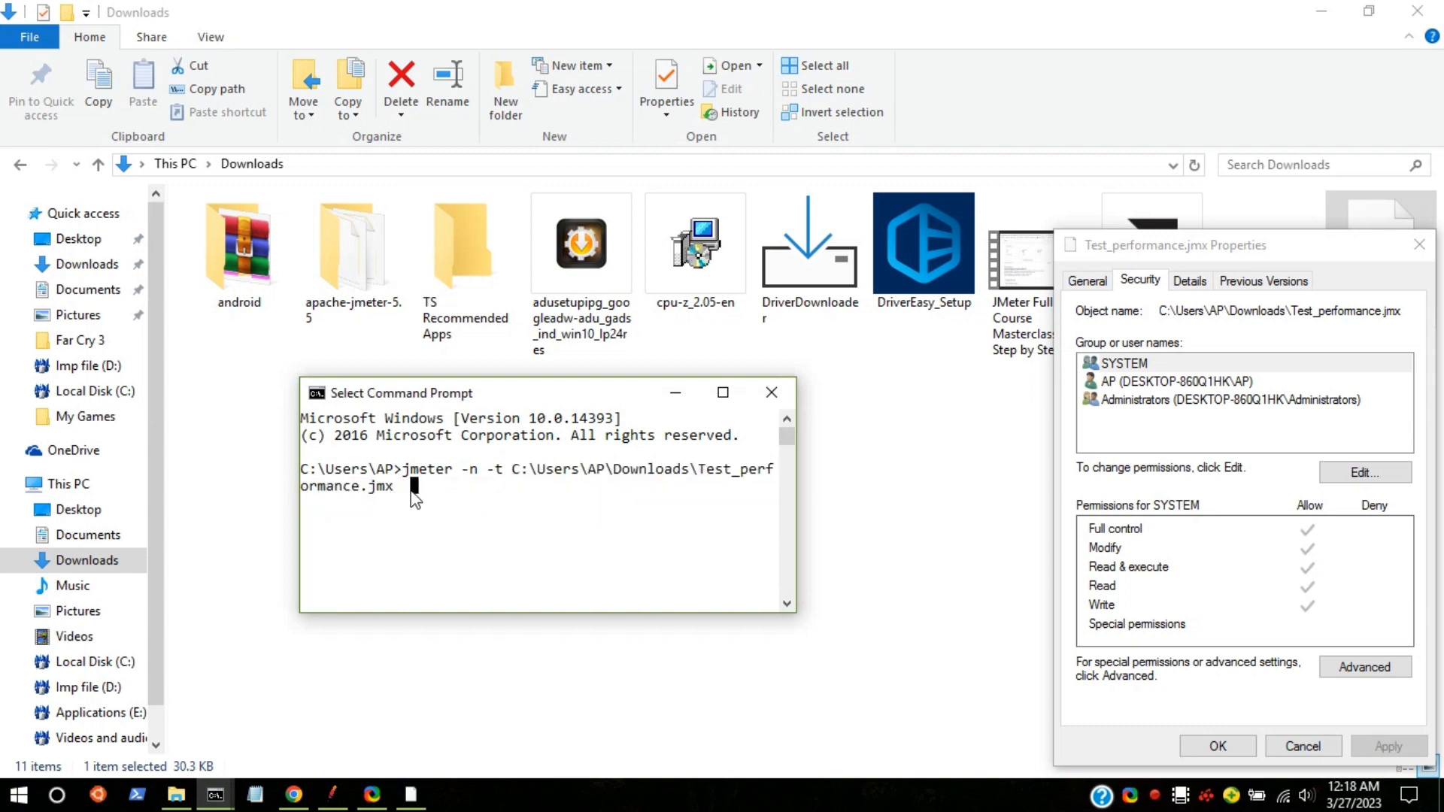
{"action": "key", "text": "Escape"}
{"action": "type", "text": "-"}
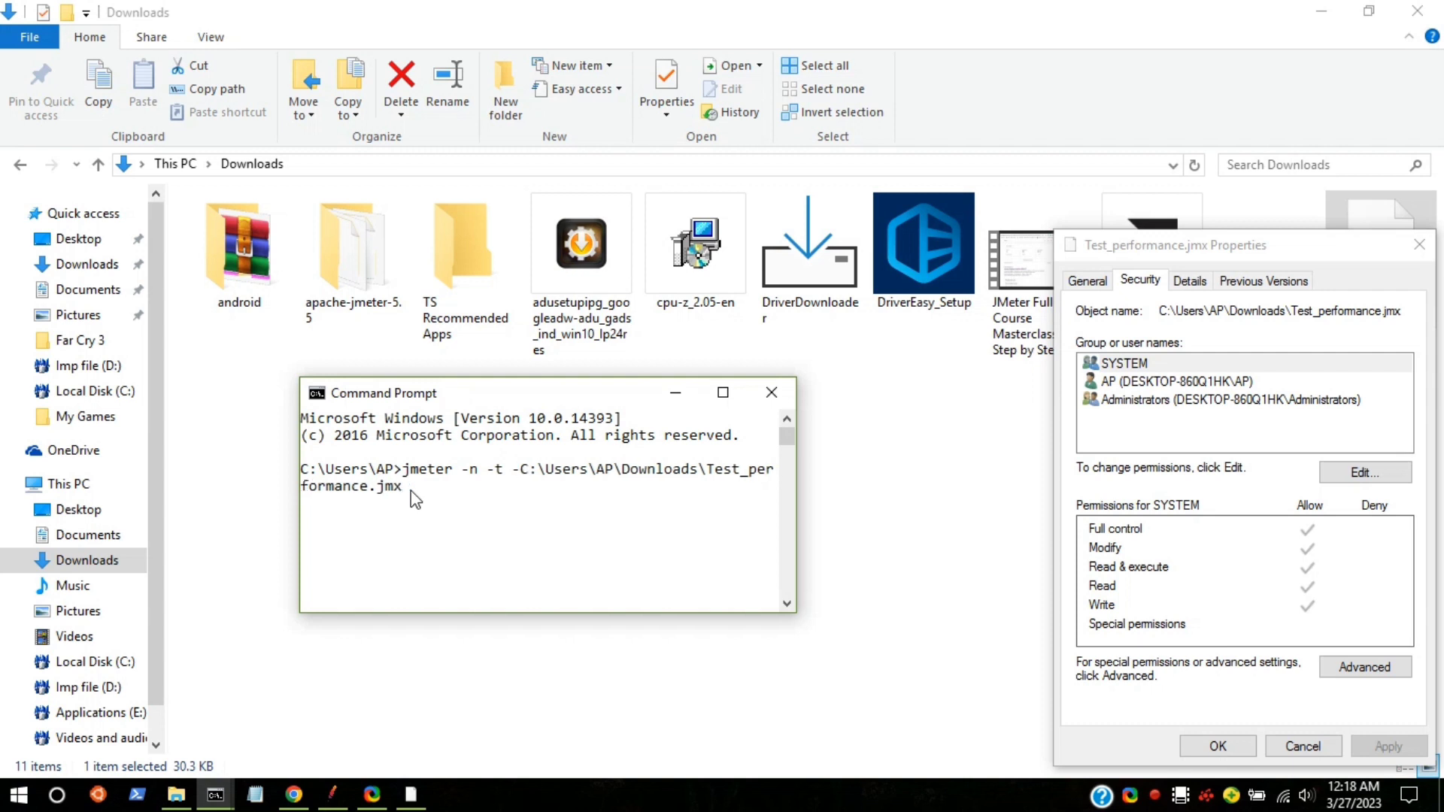
{"action": "key", "text": "BackSpace"}
{"action": "key", "text": "Right"}
{"action": "key", "text": "Right"}
{"action": "key", "text": "Right"}
{"action": "key", "text": "Right"}
{"action": "key", "text": "Right"}
{"action": "key", "text": "Right"}
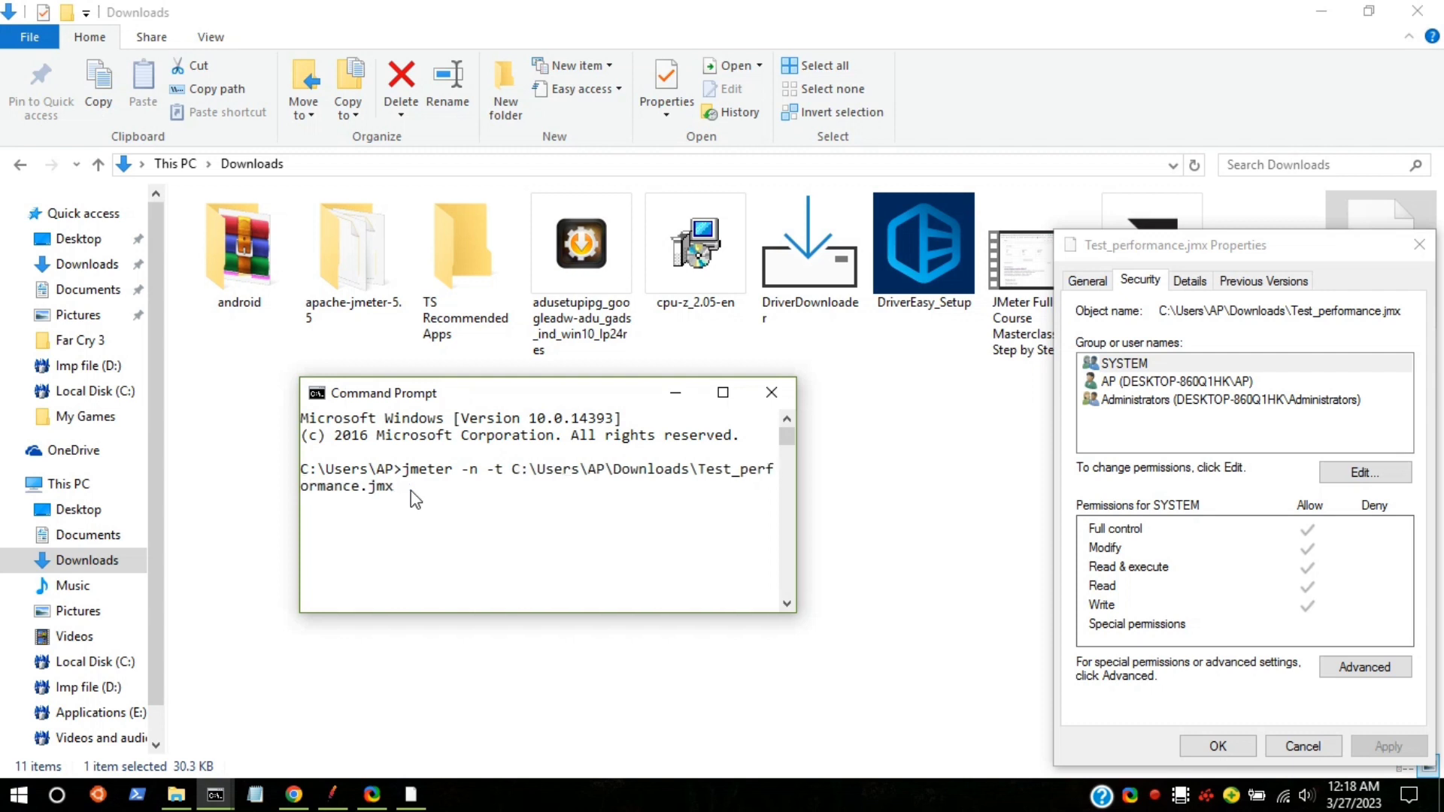
{"action": "key", "text": "Right"}
{"action": "key", "text": "Right"}
{"action": "key", "text": "Right"}
{"action": "key", "text": "Right"}
{"action": "key", "text": "Right"}
{"action": "key", "text": "Right"}
{"action": "key", "text": "Right"}
{"action": "key", "text": "Right"}
{"action": "key", "text": "Right"}
{"action": "key", "text": "Right"}
{"action": "key", "text": "Right"}
{"action": "key", "text": "Right"}
{"action": "key", "text": "Right"}
{"action": "key", "text": "Right"}
{"action": "key", "text": "Right"}
{"action": "key", "text": "Right"}
{"action": "key", "text": "Right"}
{"action": "key", "text": "Right"}
{"action": "key", "text": "Right"}
{"action": "key", "text": "Right"}
{"action": "key", "text": "Right"}
{"action": "key", "text": "Right"}
{"action": "key", "text": "Right"}
{"action": "key", "text": "Right"}
{"action": "key", "text": "Right"}
{"action": "key", "text": "Right"}
{"action": "key", "text": "Right"}
{"action": "key", "text": "Right"}
{"action": "key", "text": "Right"}
{"action": "key", "text": "Right"}
Step: Add -l with a Desktop .csv path and -e -o with a Desktop report folder, then run
{"action": "type", "text": "-l"}
{"action": "key", "text": "ctrl+v"}
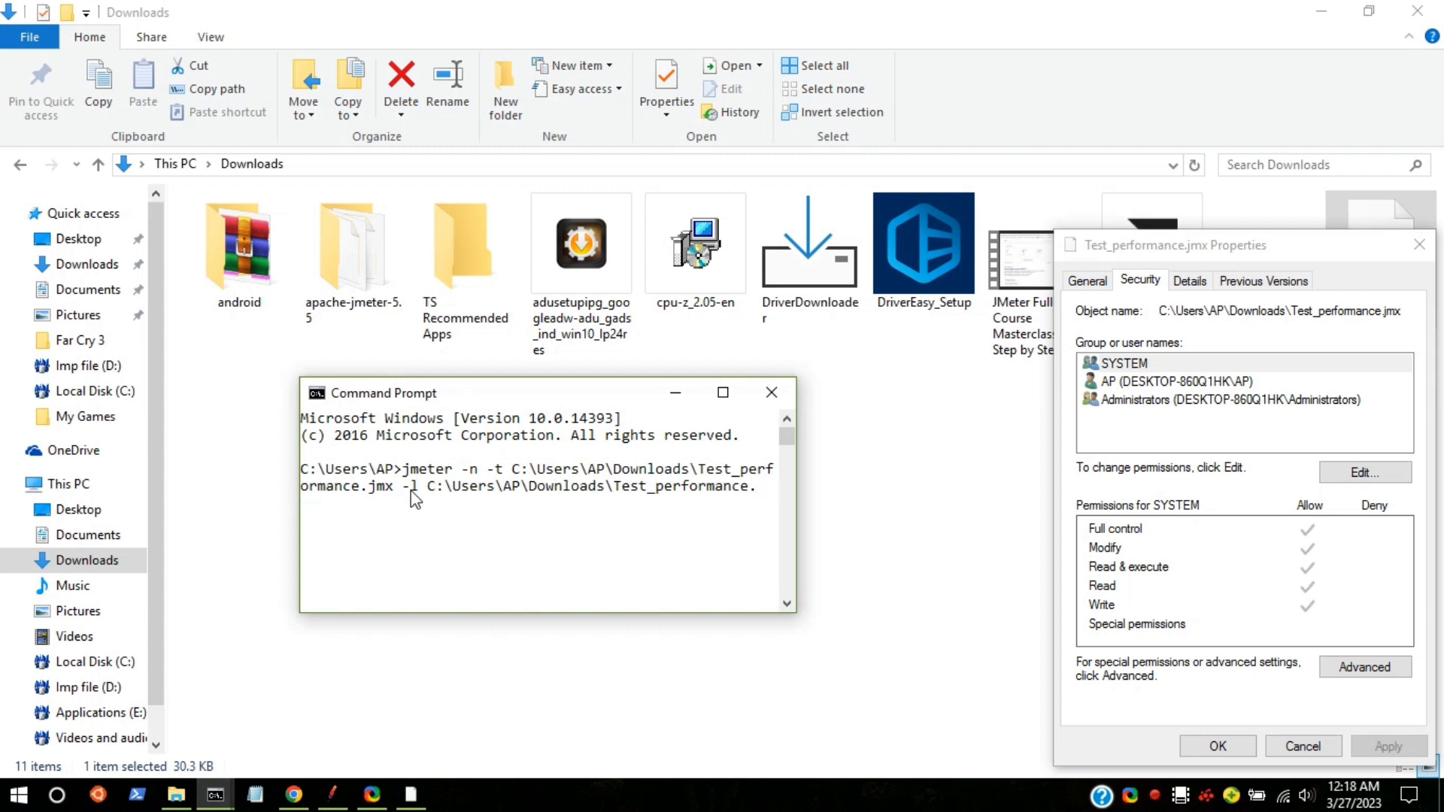
{"action": "type", "text": "csv"}
{"action": "key", "text": "BackSpace"}
{"action": "key", "text": "BackSpace"}
{"action": "key", "text": "BackSpace"}
{"action": "key", "text": "BackSpace"}
{"action": "key", "text": "BackSpace"}
{"action": "key", "text": "BackSpace"}
{"action": "key", "text": "BackSpace"}
{"action": "key", "text": "BackSpace"}
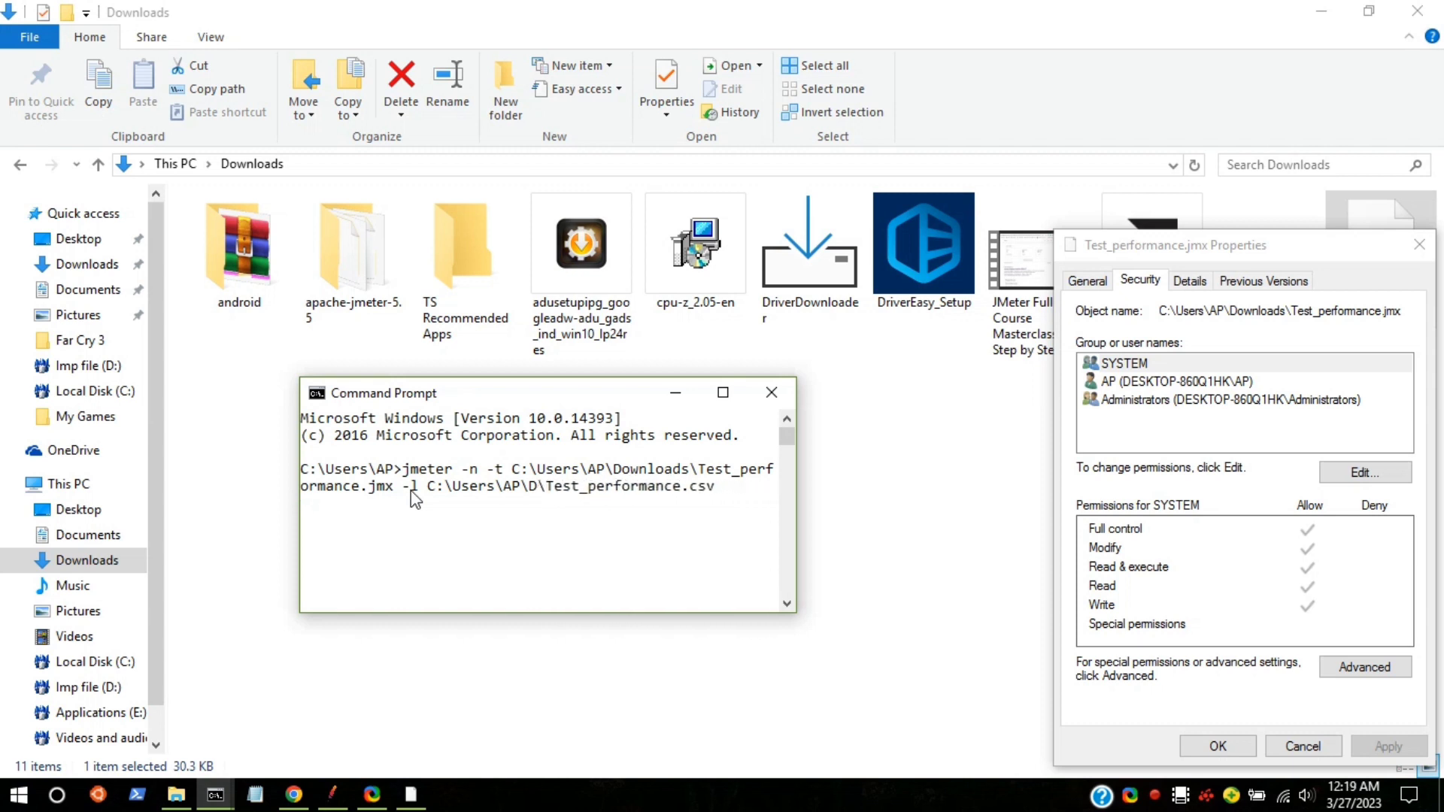
{"action": "type", "text": "eskt"}
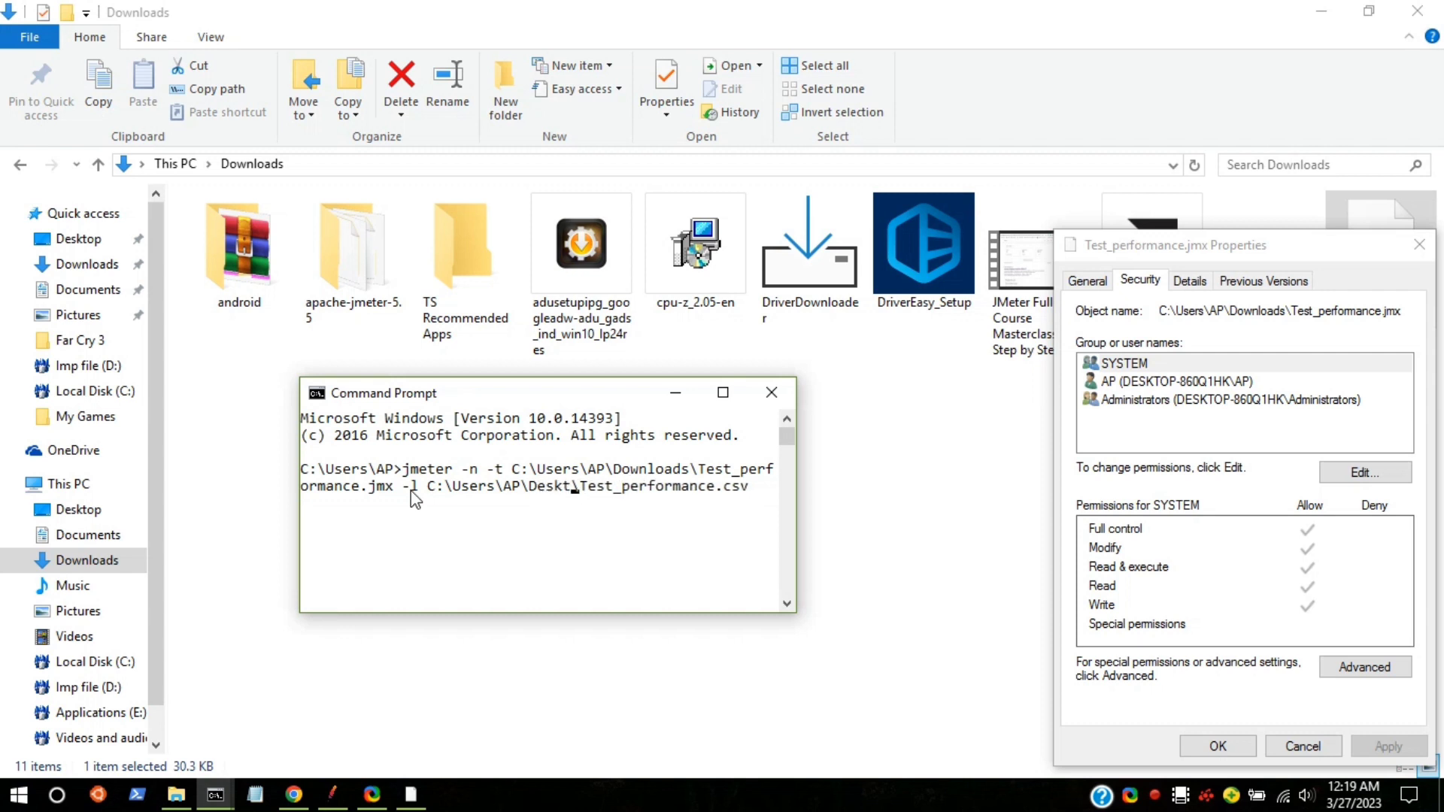
{"action": "type", "text": "op"}
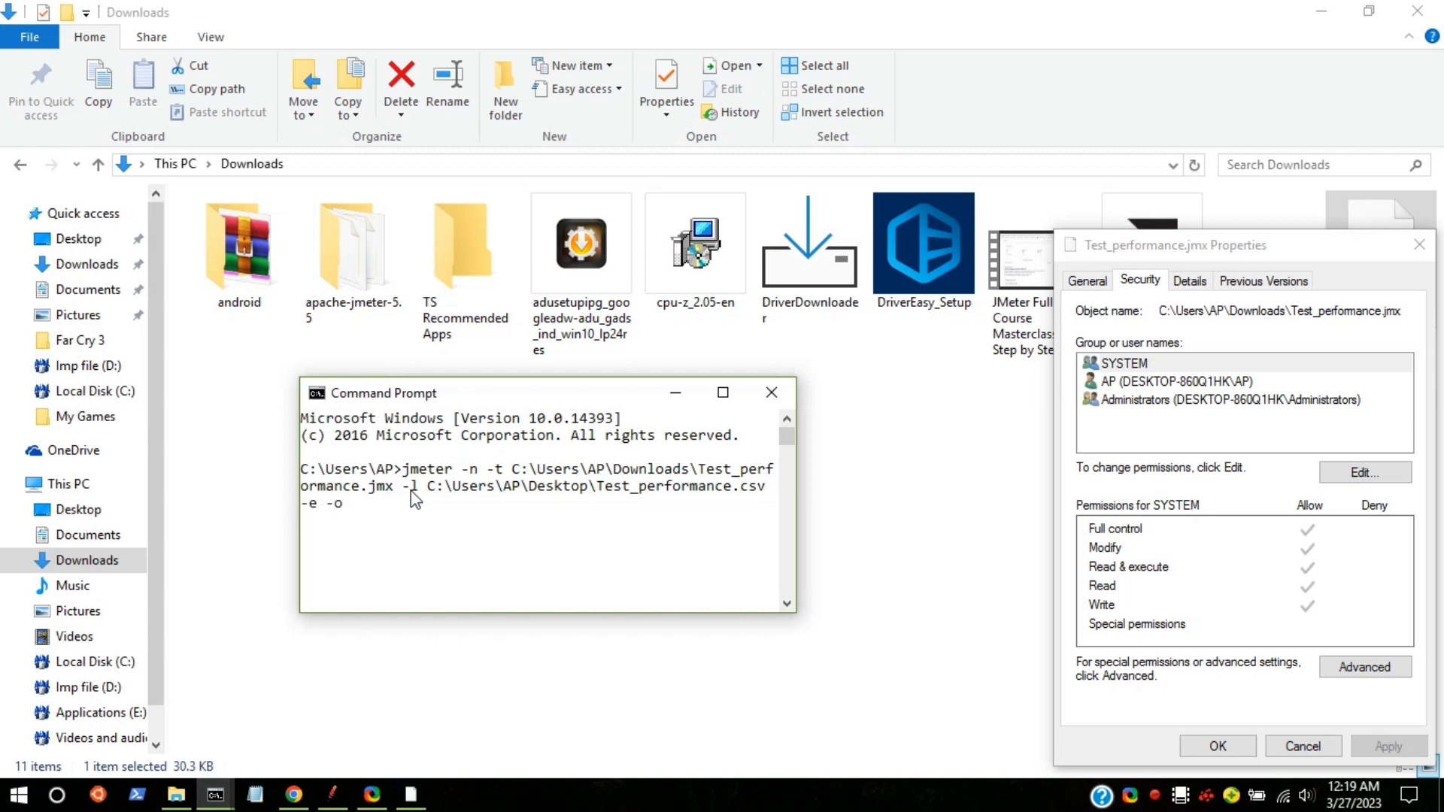
{"action": "key", "text": "ctrl+v"}
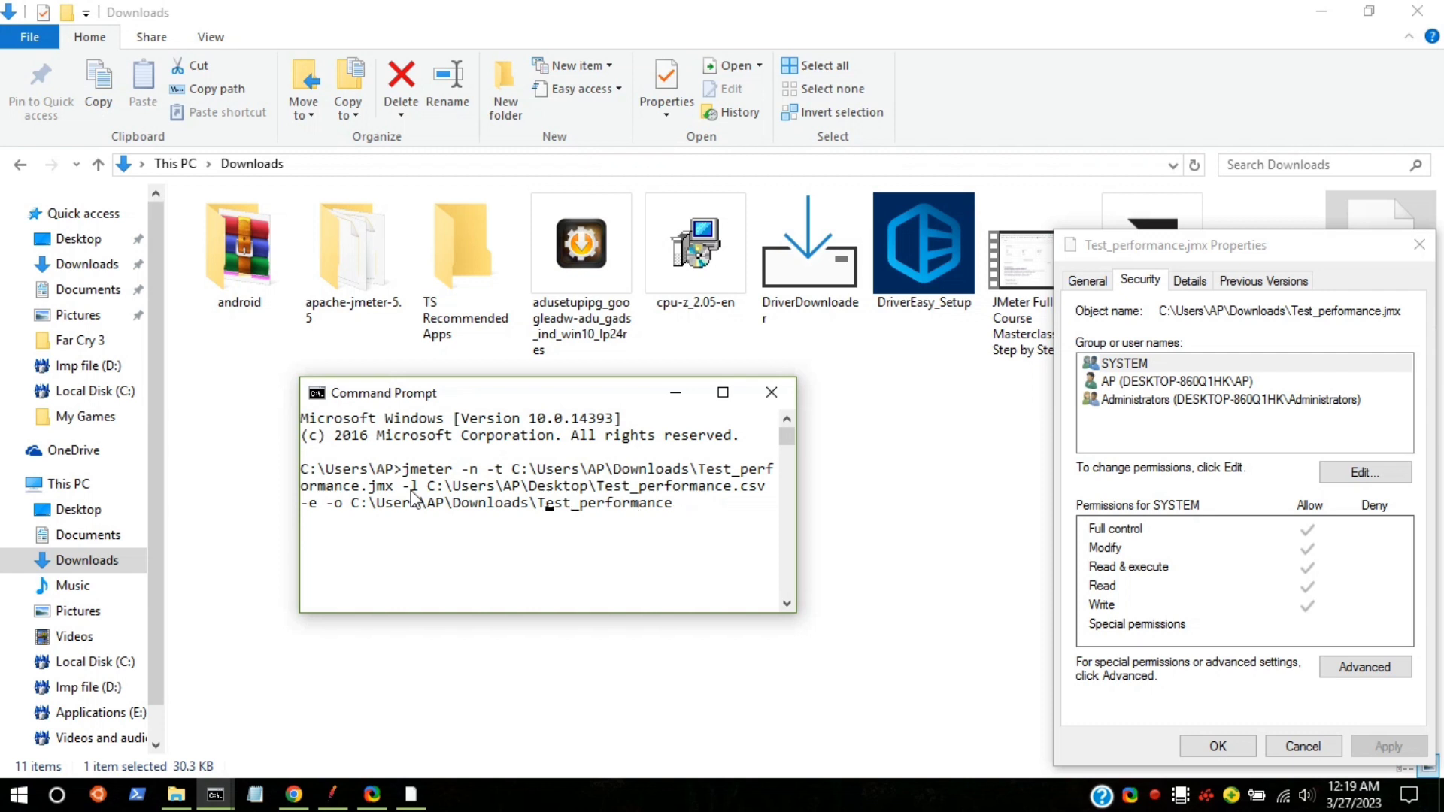
{"action": "key", "text": "BackSpace"}
{"action": "key", "text": "BackSpace"}
{"action": "key", "text": "BackSpace"}
{"action": "key", "text": "BackSpace"}
{"action": "key", "text": "BackSpace"}
{"action": "key", "text": "BackSpace"}
{"action": "key", "text": "BackSpace"}
{"action": "key", "text": "BackSpace"}
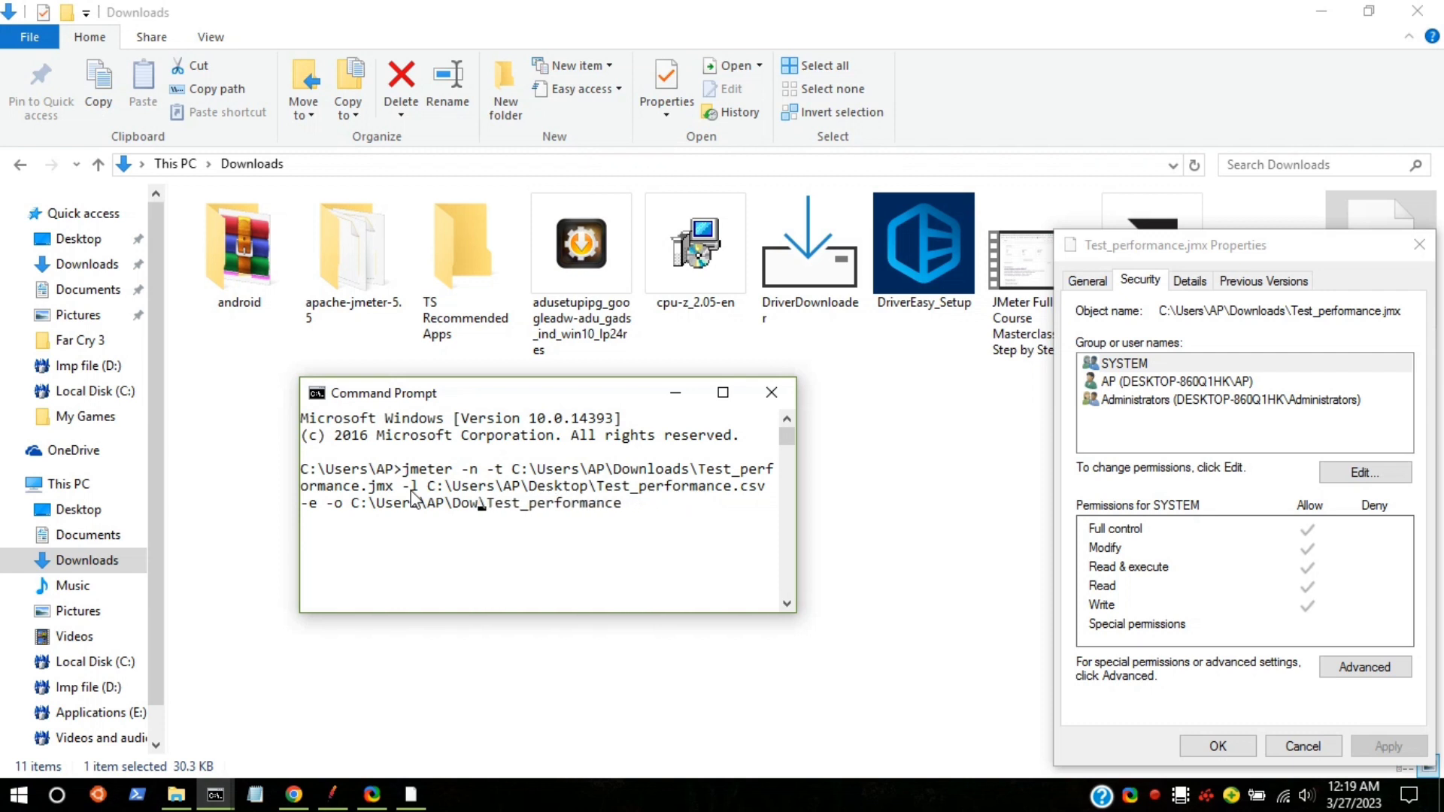
{"action": "type", "text": "esktop"}
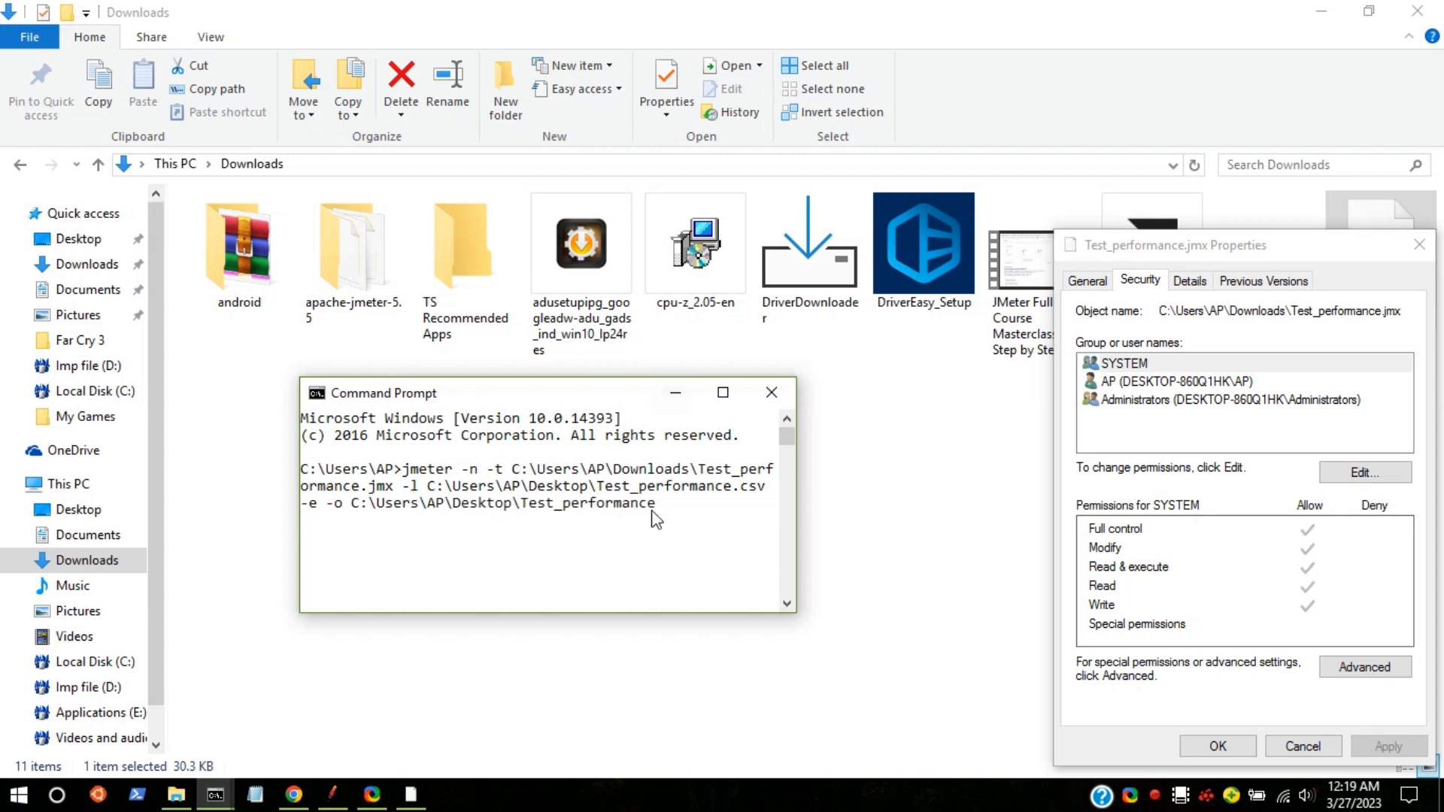
{"action": "key", "text": "Return"}
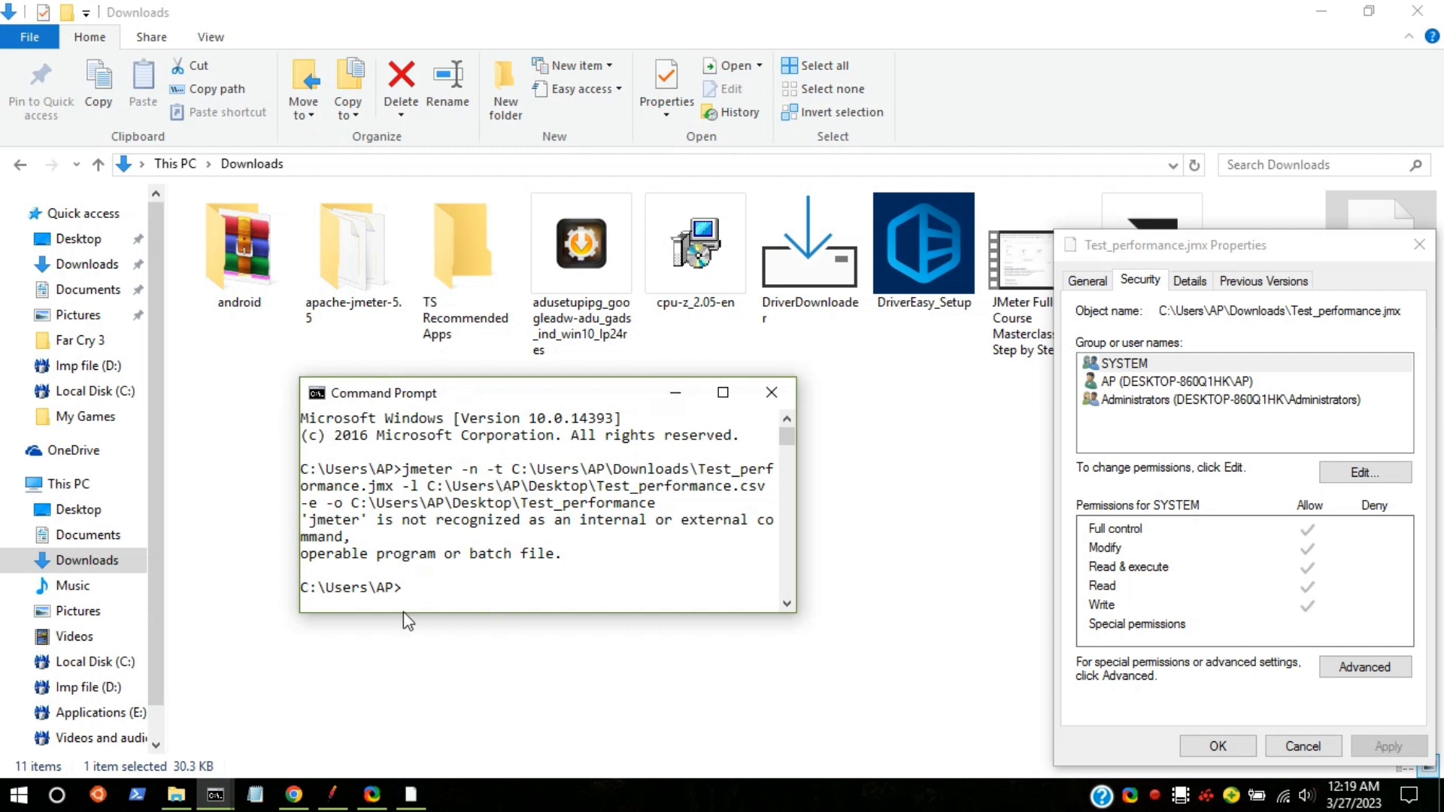
Step: Bring the earlier failed-command window forward, reposition it and widen it to fit the command
{"action": "mouse_move", "coordinate": [215, 796]}
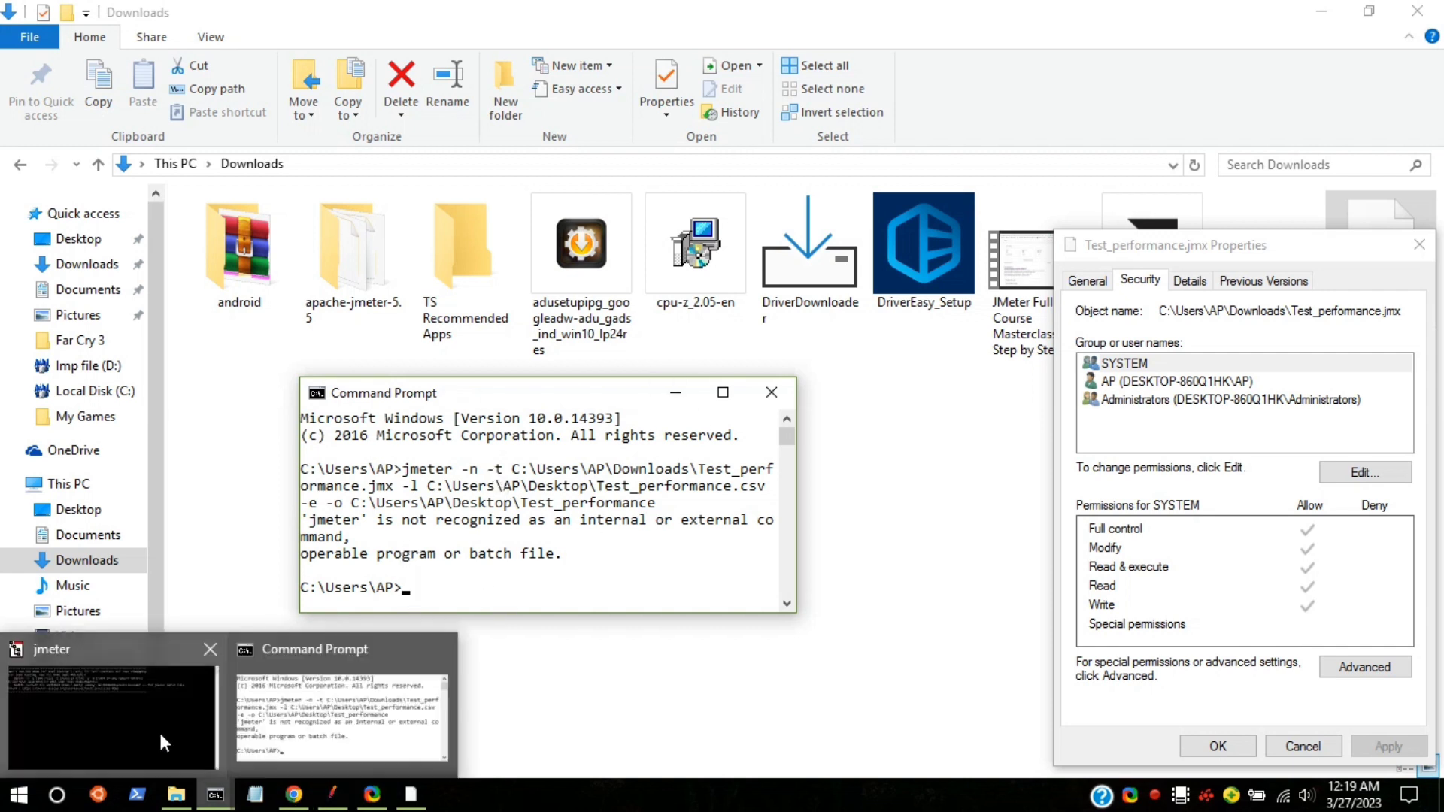
{"action": "left_click", "coordinate": [160, 730]}
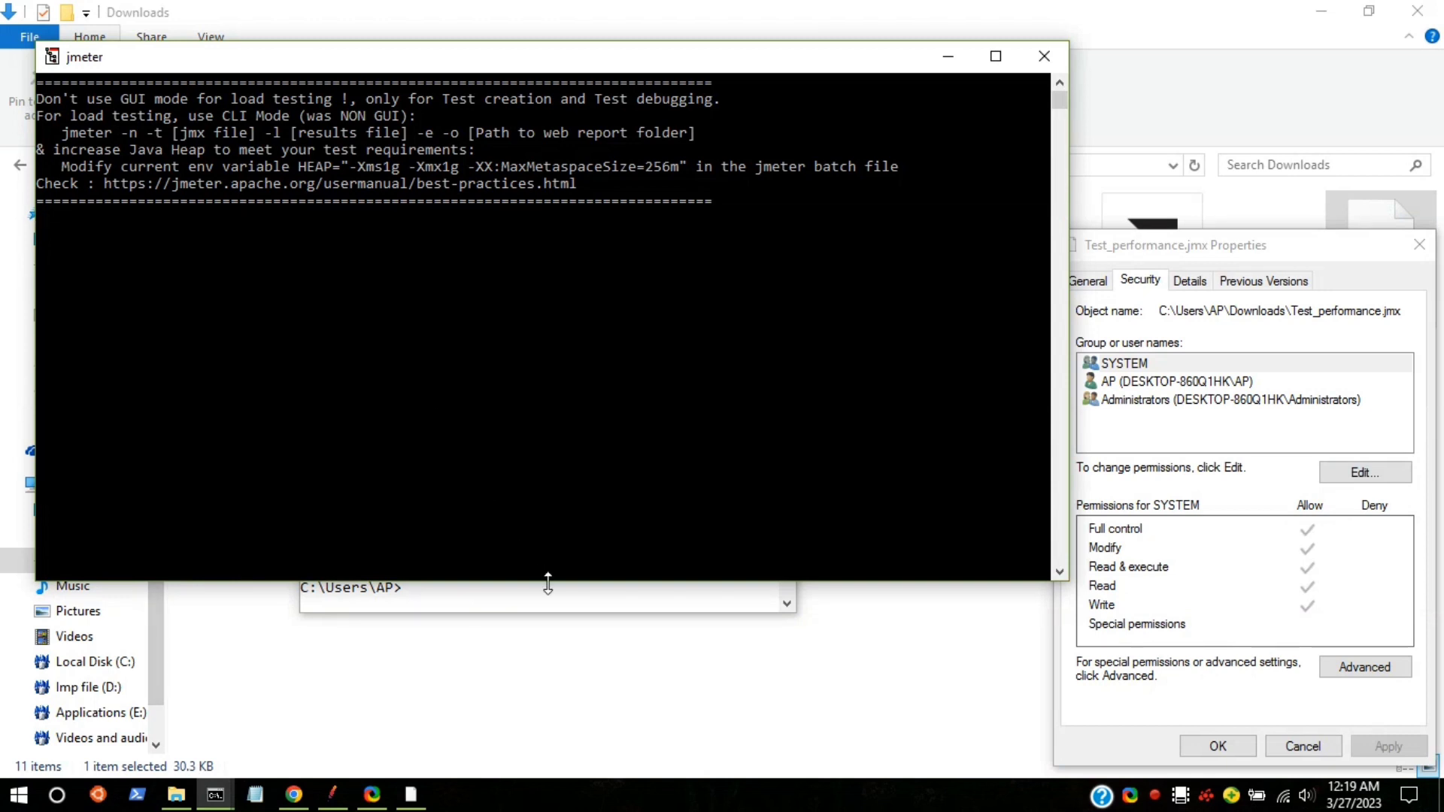
{"action": "left_click", "coordinate": [560, 598]}
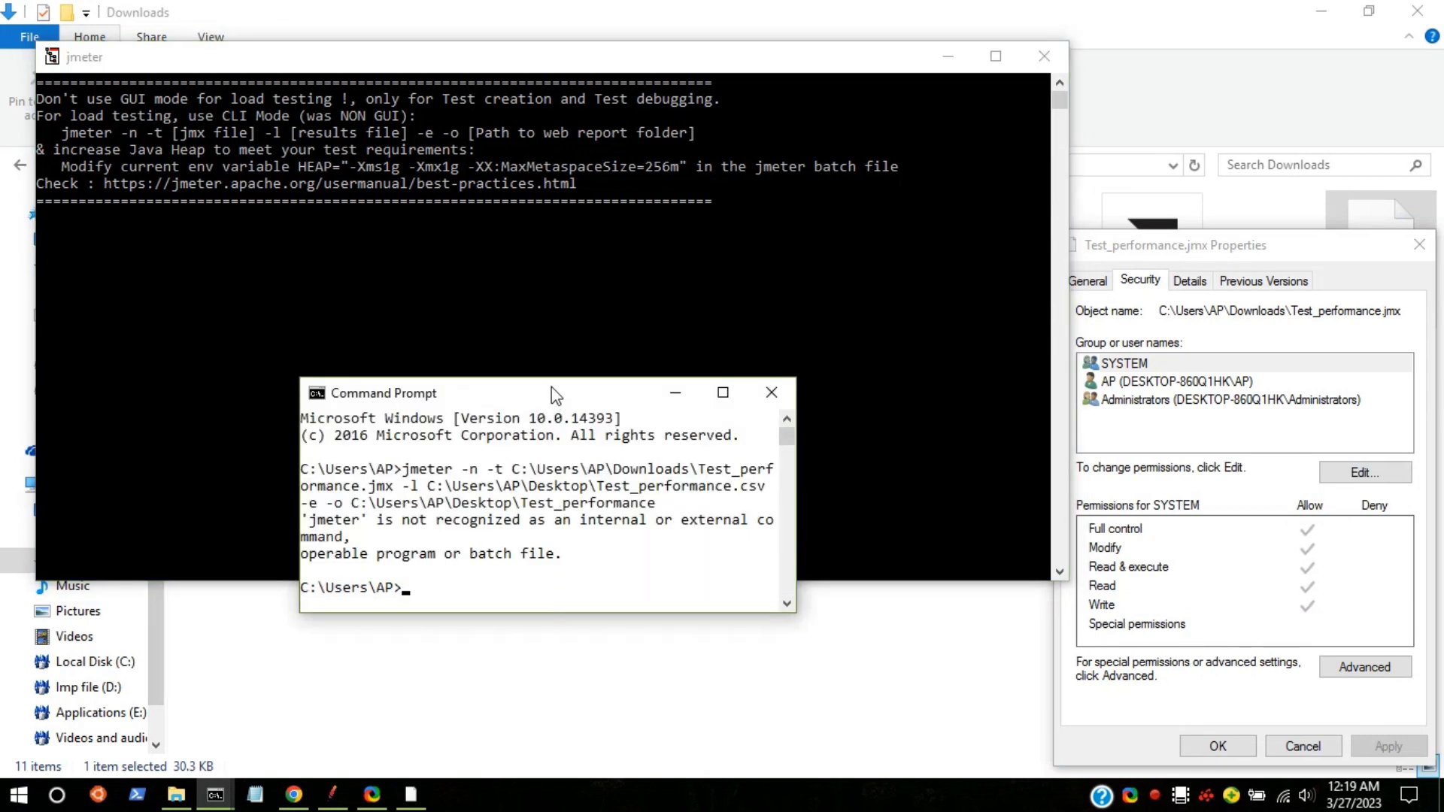
{"action": "left_click_drag", "start_coordinate": [548, 400], "coordinate": [507, 162]}
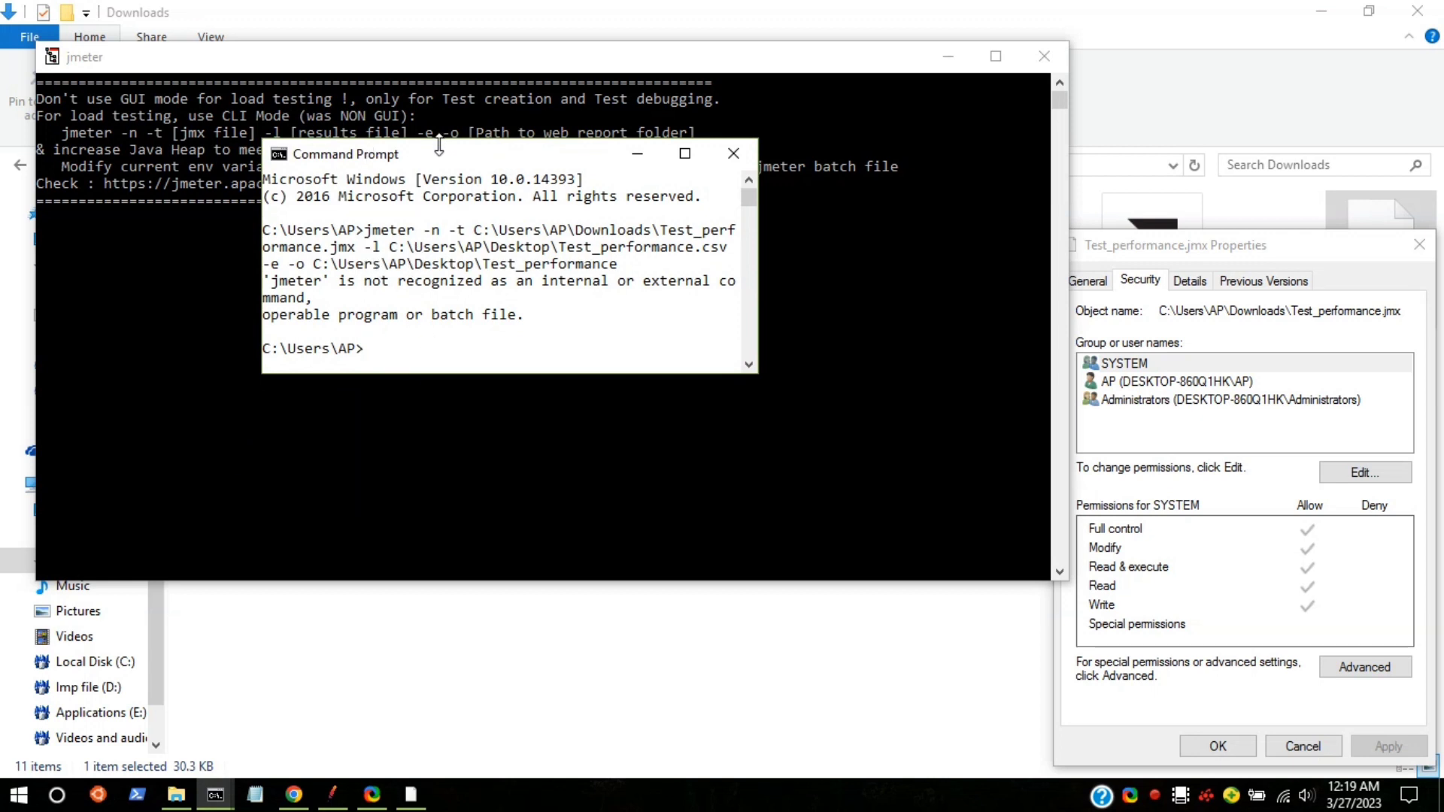
{"action": "left_click_drag", "start_coordinate": [439, 147], "coordinate": [475, 224]}
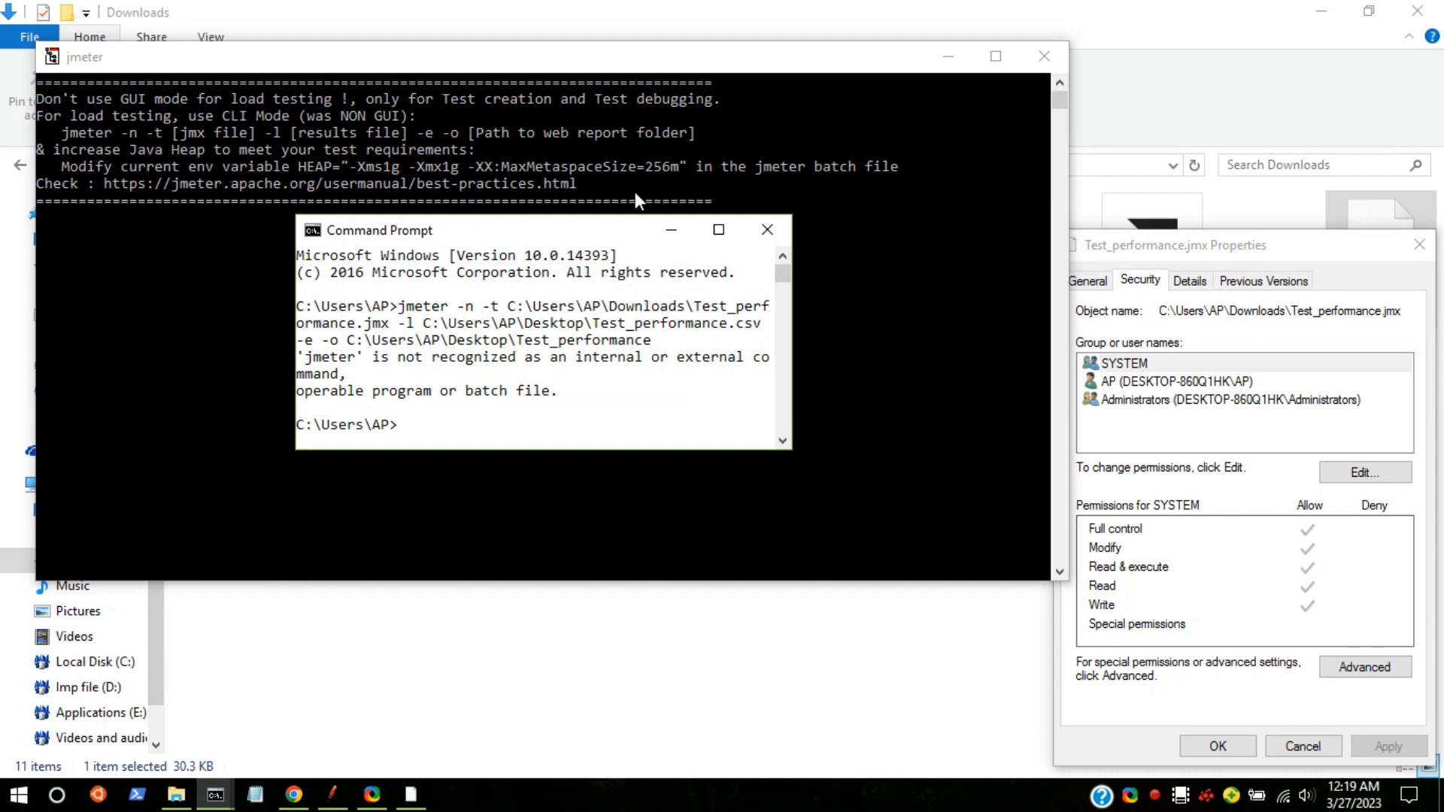
{"action": "left_click_drag", "start_coordinate": [796, 291], "coordinate": [1065, 302]}
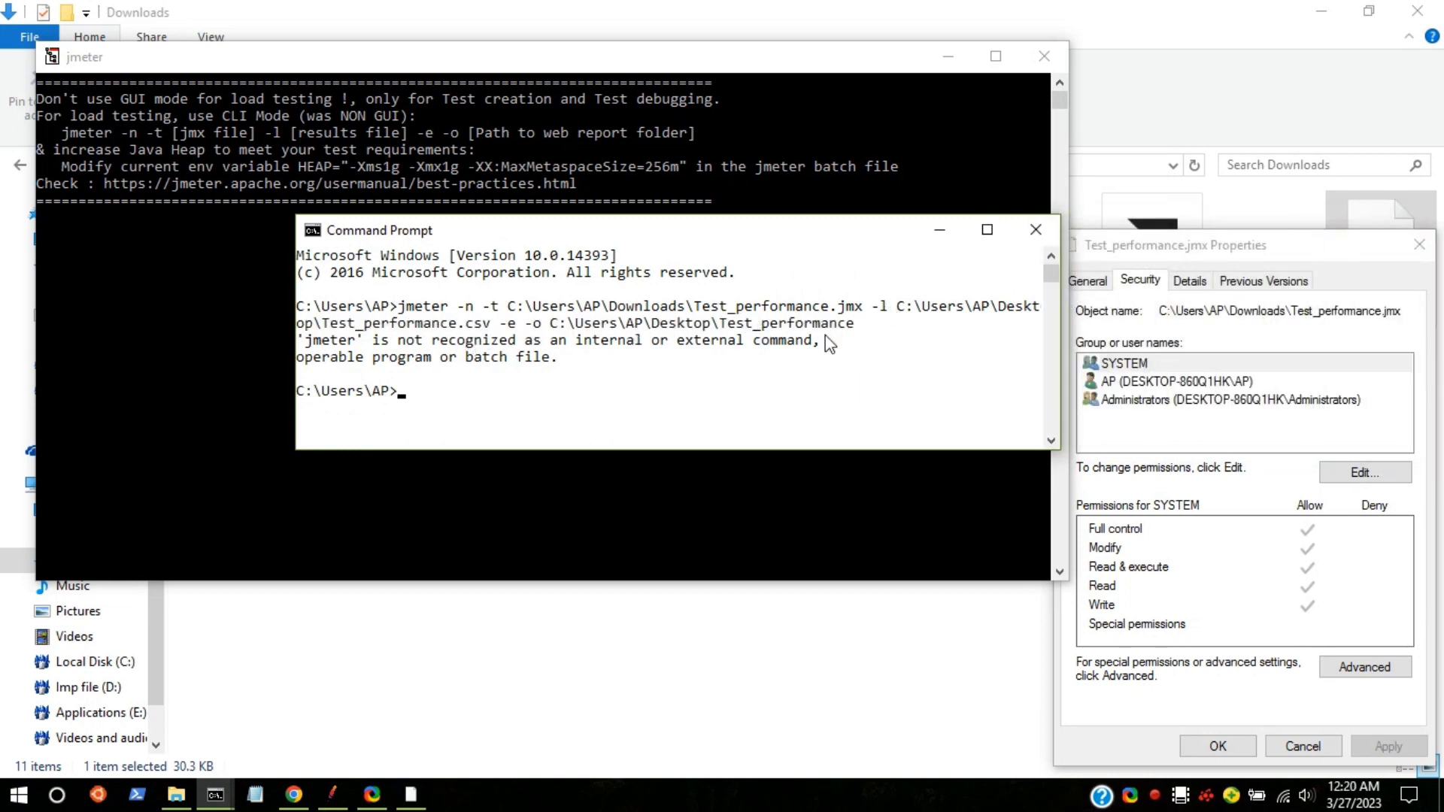
Step: Highlight the 'jmeter is not recognized' error and the command text
{"action": "left_click_drag", "start_coordinate": [399, 292], "coordinate": [525, 335]}
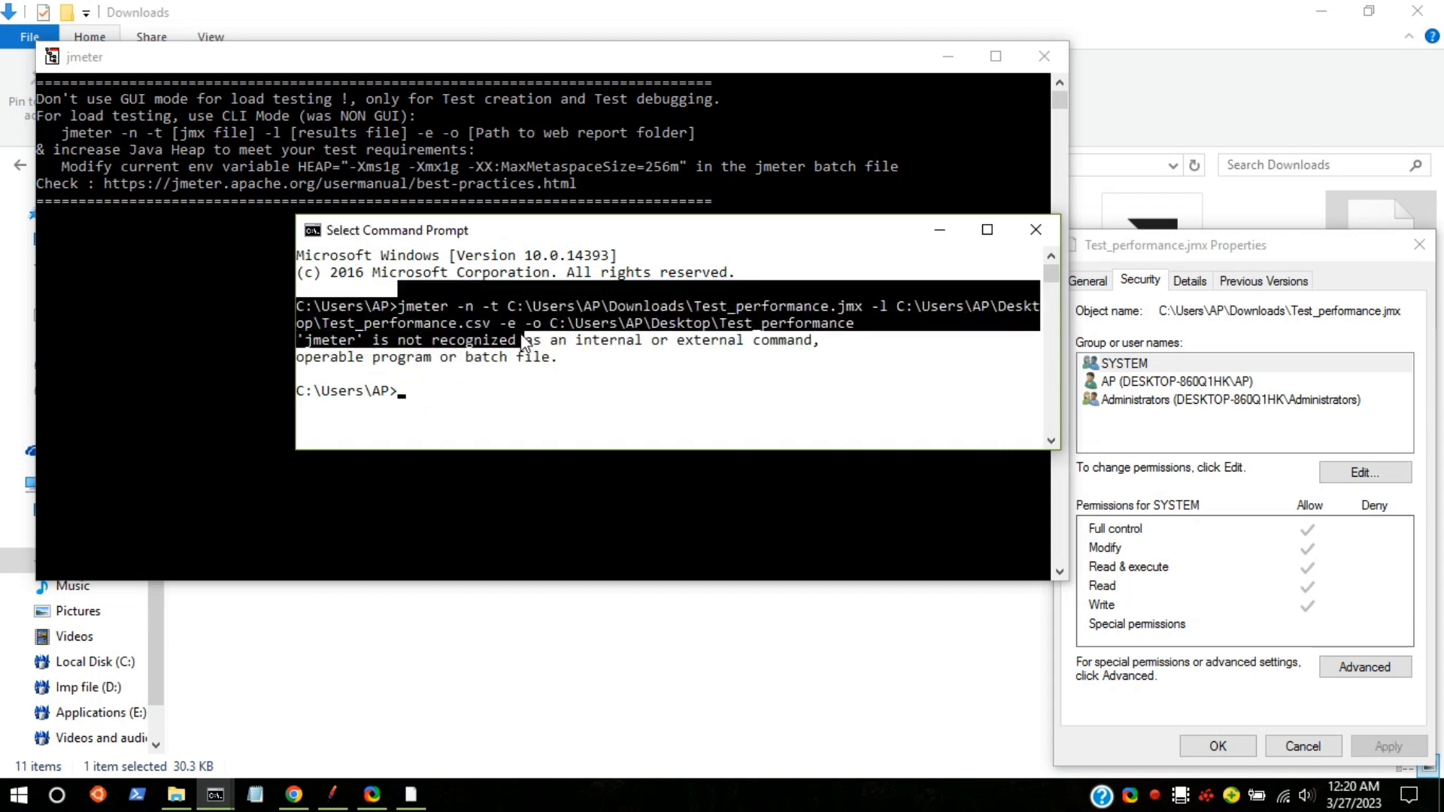
{"action": "left_click", "coordinate": [688, 337]}
{"action": "left_click_drag", "start_coordinate": [865, 325], "coordinate": [298, 308]}
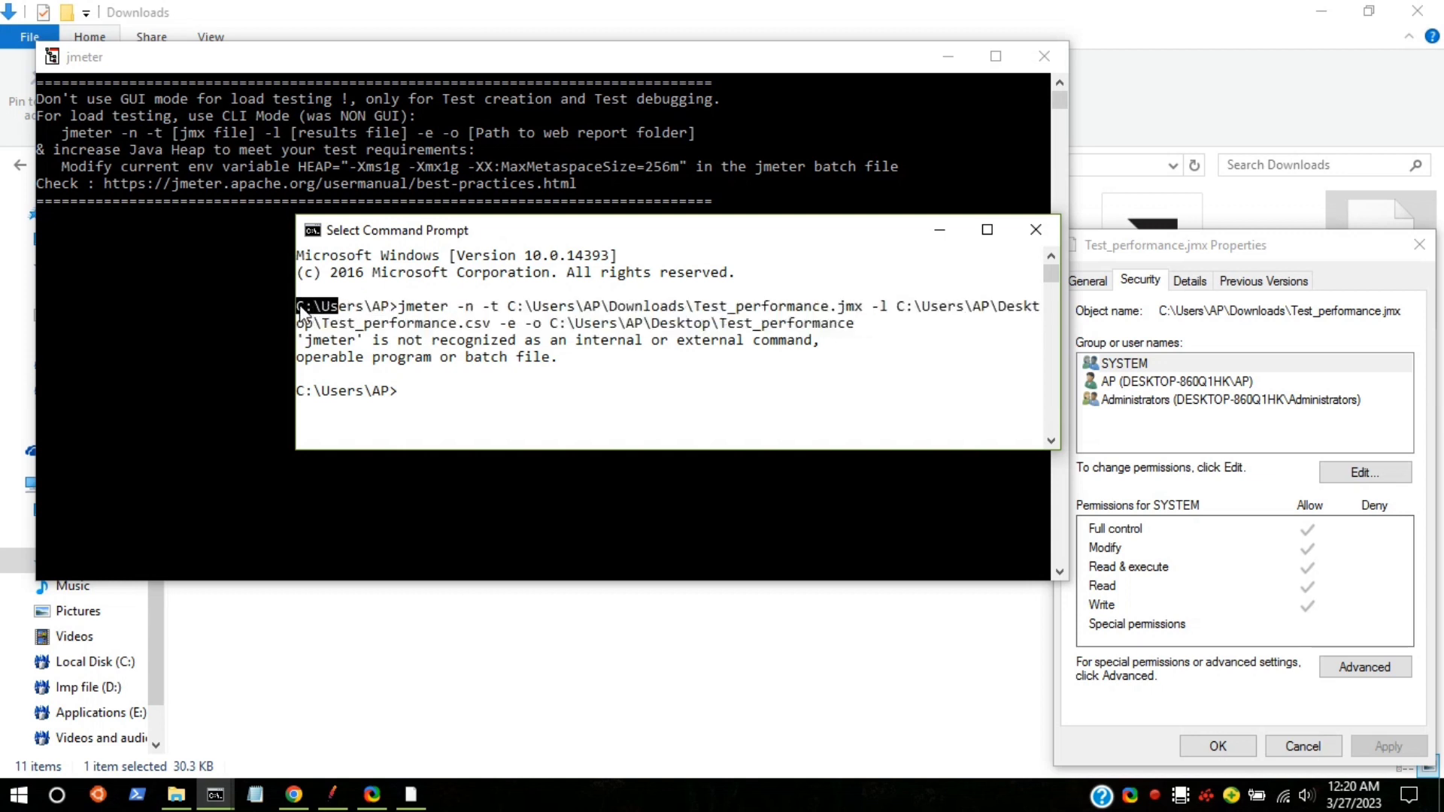
Step: Open a command window in the apache-jmeter-5.5\bin folder with cmd from the address bar
{"action": "mouse_move", "coordinate": [169, 802]}
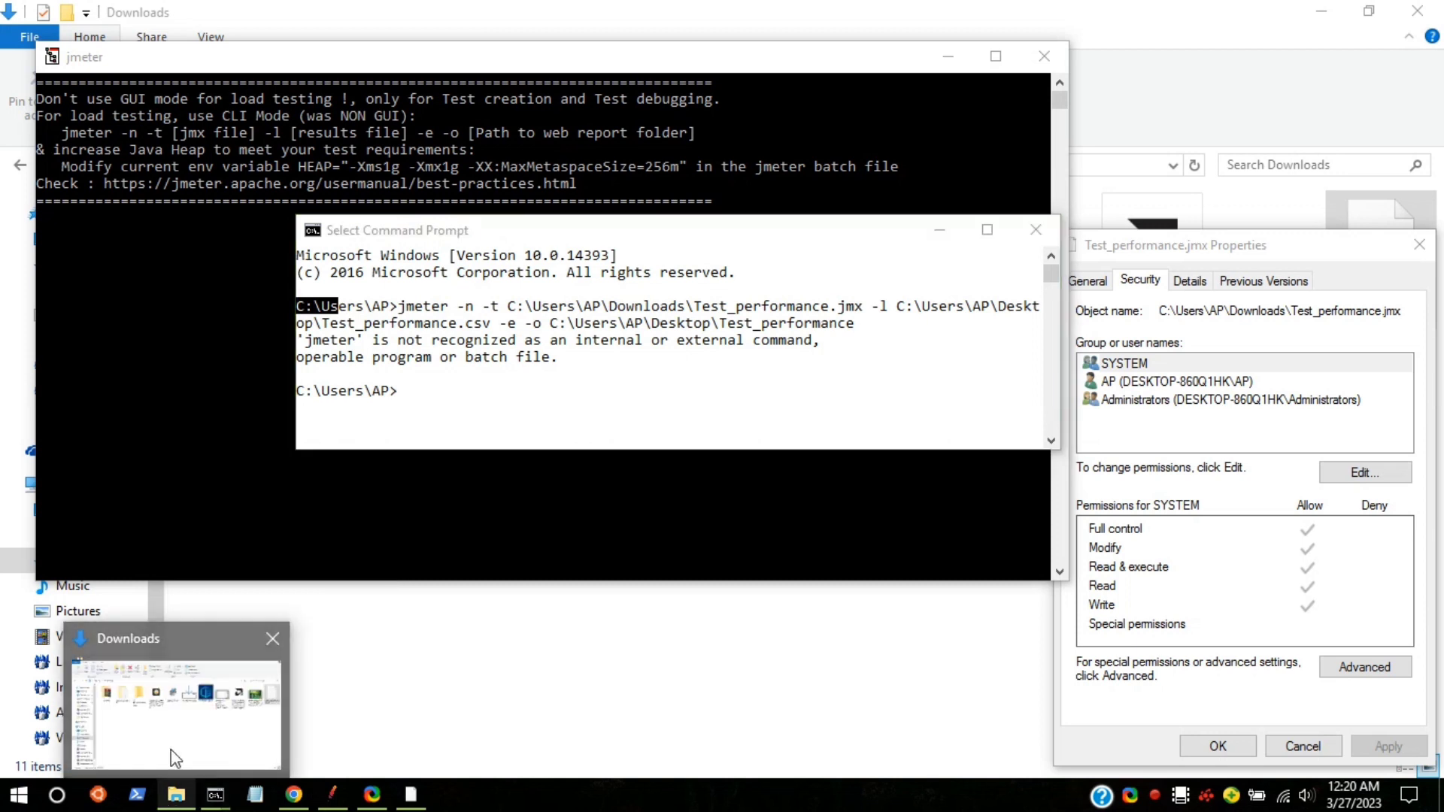
{"action": "left_click", "coordinate": [174, 692]}
{"action": "double_click", "coordinate": [354, 256]}
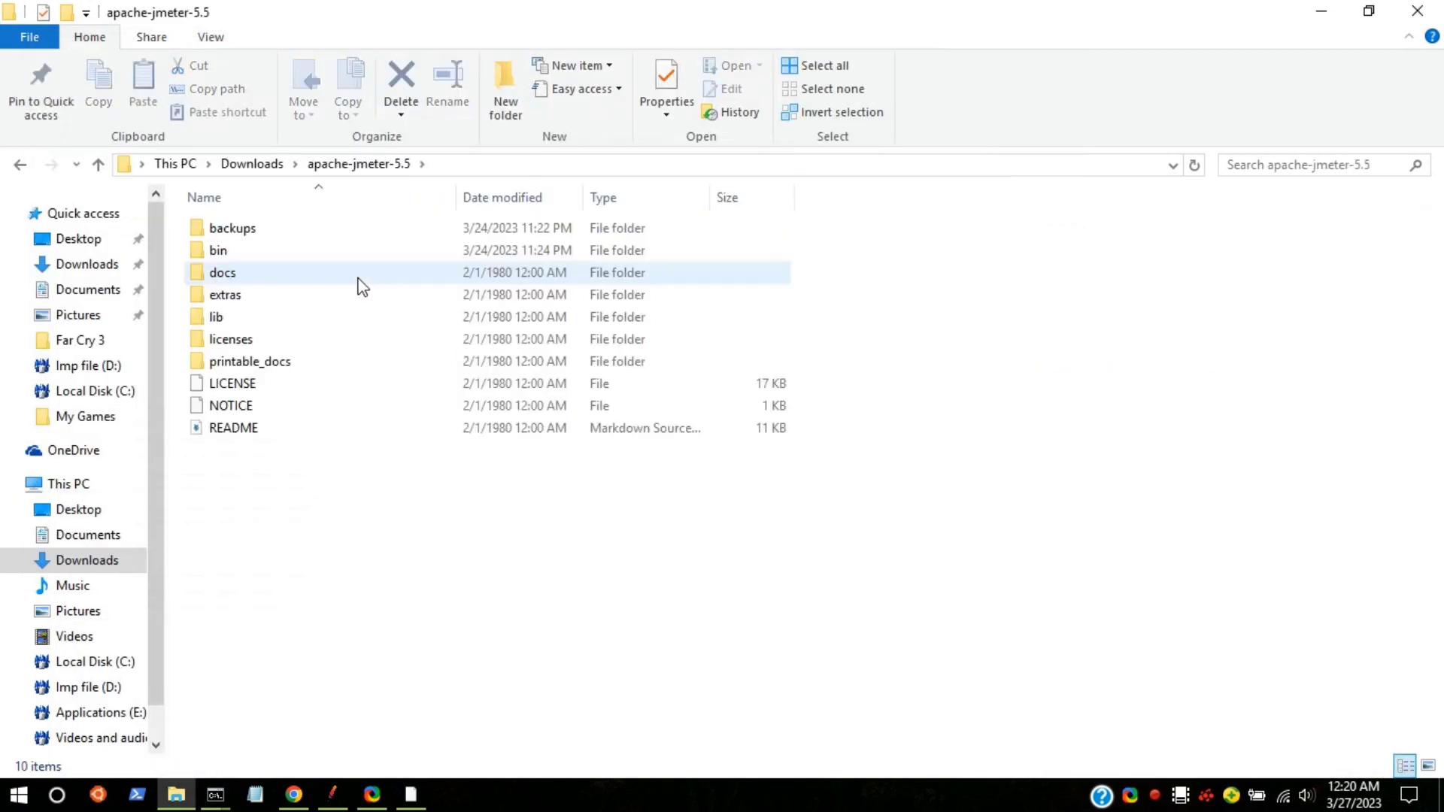
{"action": "double_click", "coordinate": [257, 246]}
{"action": "left_click", "coordinate": [569, 164]}
{"action": "type", "text": "cmd"}
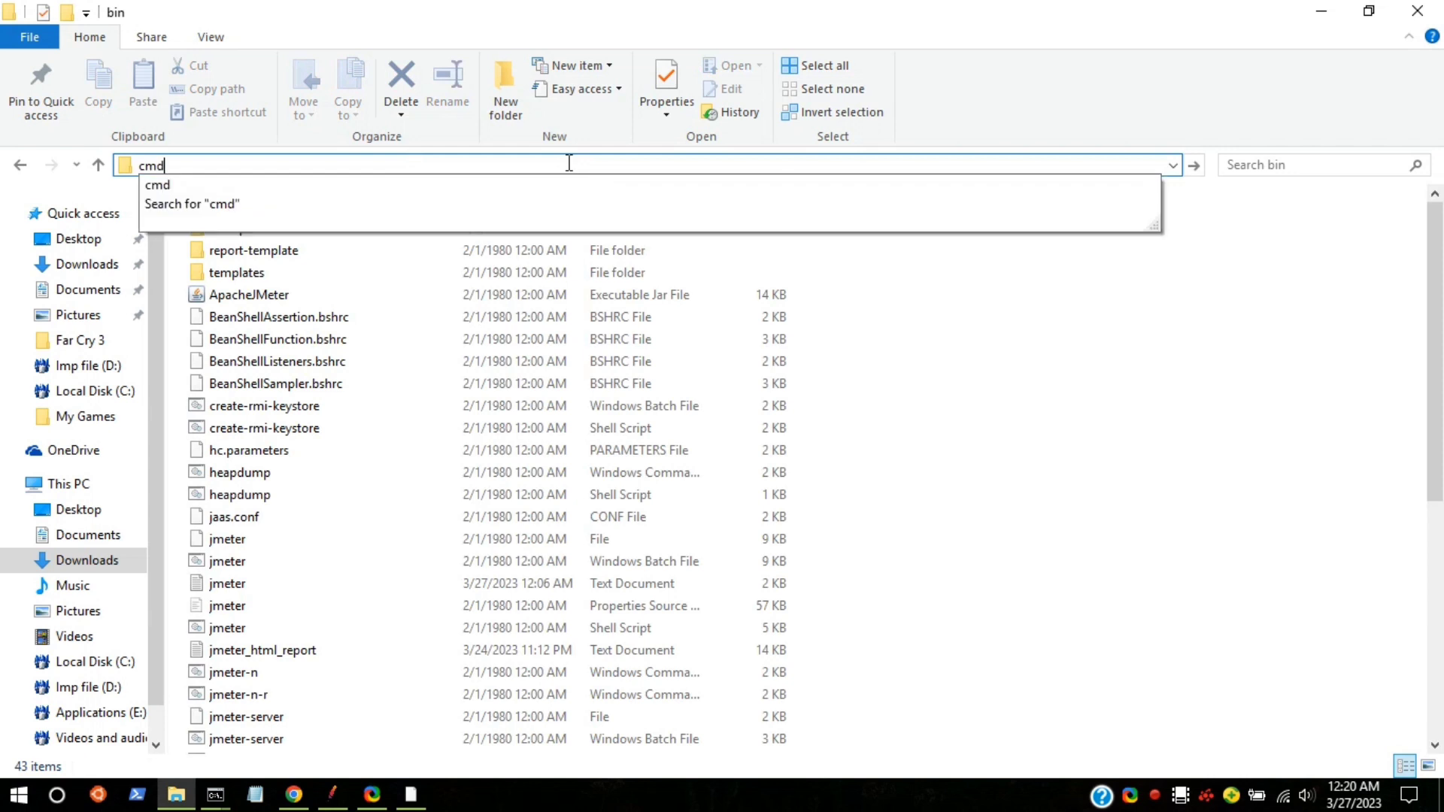
{"action": "key", "text": "Return"}
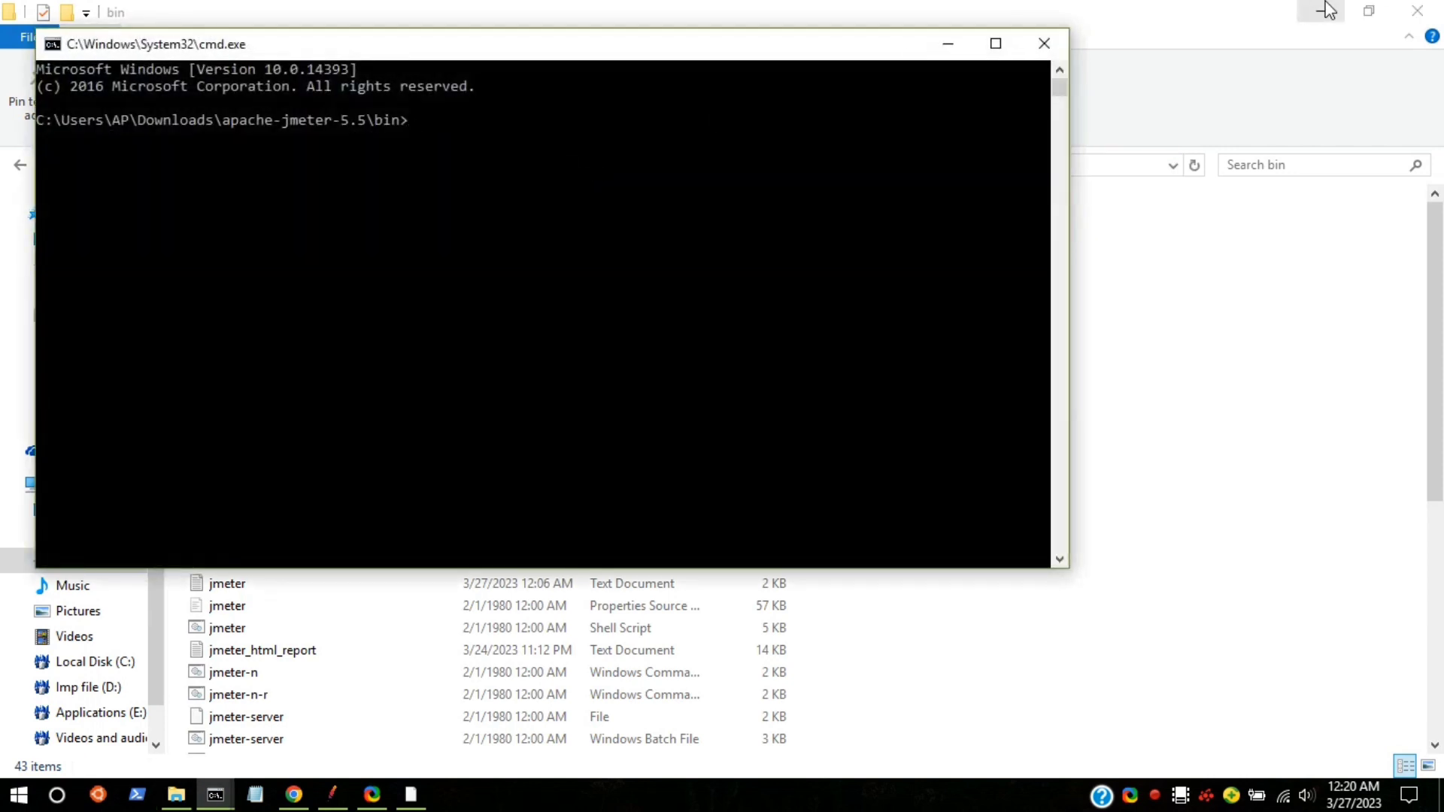
{"action": "left_click", "coordinate": [1325, 11]}
{"action": "left_click", "coordinate": [444, 119]}
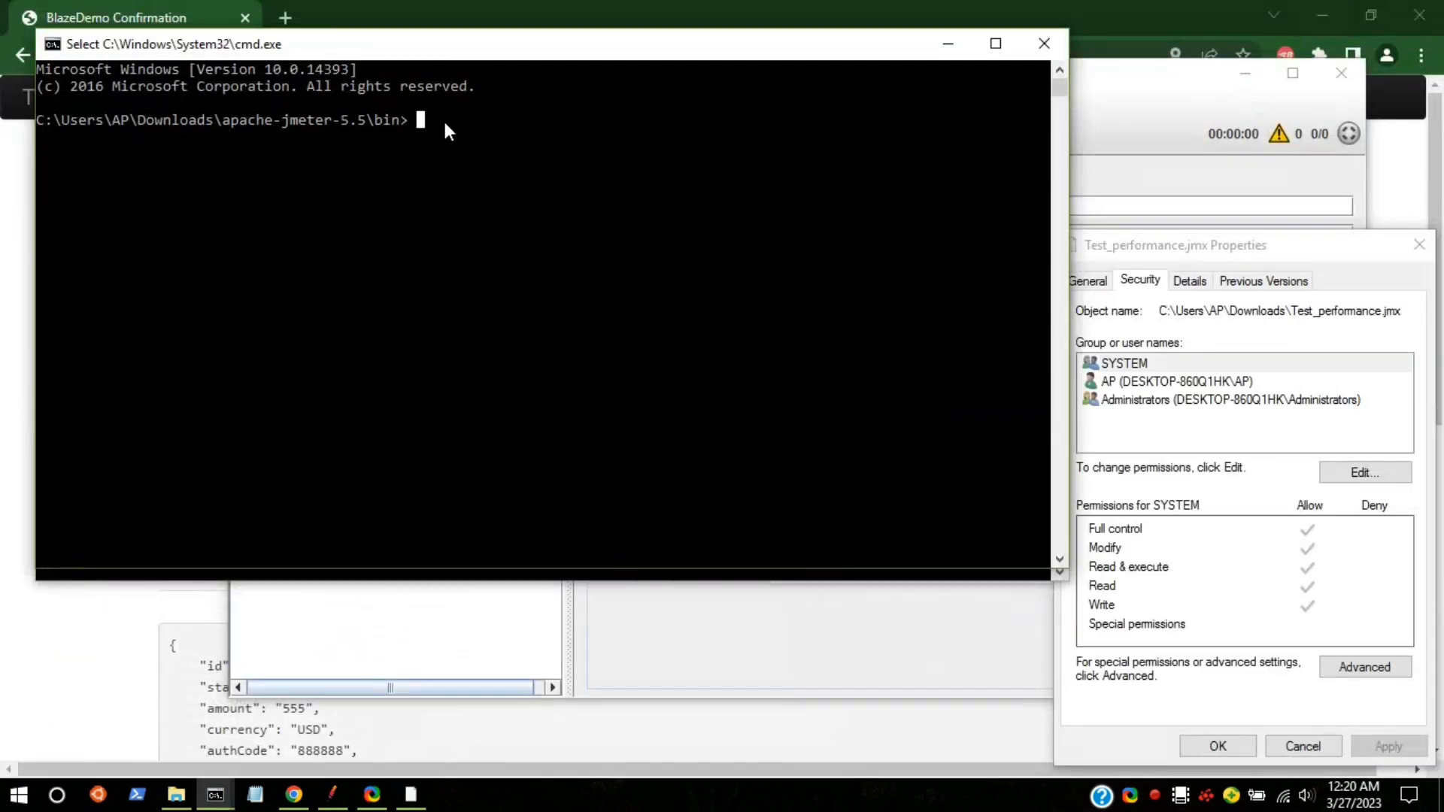
Step: Copy the jmeter non-GUI command from the old prompt, paste it in the bin console and run it
{"action": "mouse_move", "coordinate": [215, 794]}
{"action": "left_click", "coordinate": [265, 751]}
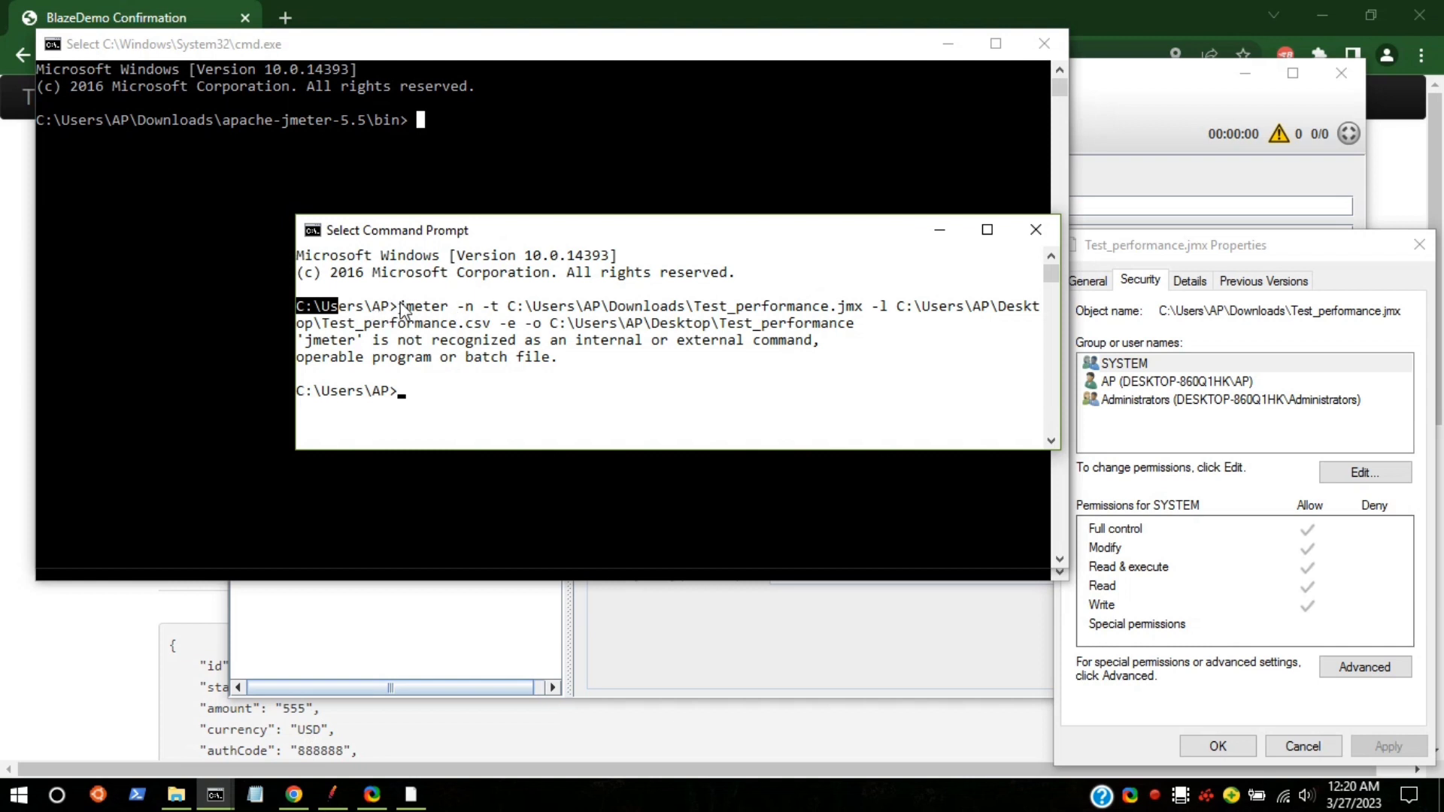
{"action": "left_click_drag", "start_coordinate": [400, 306], "coordinate": [853, 326]}
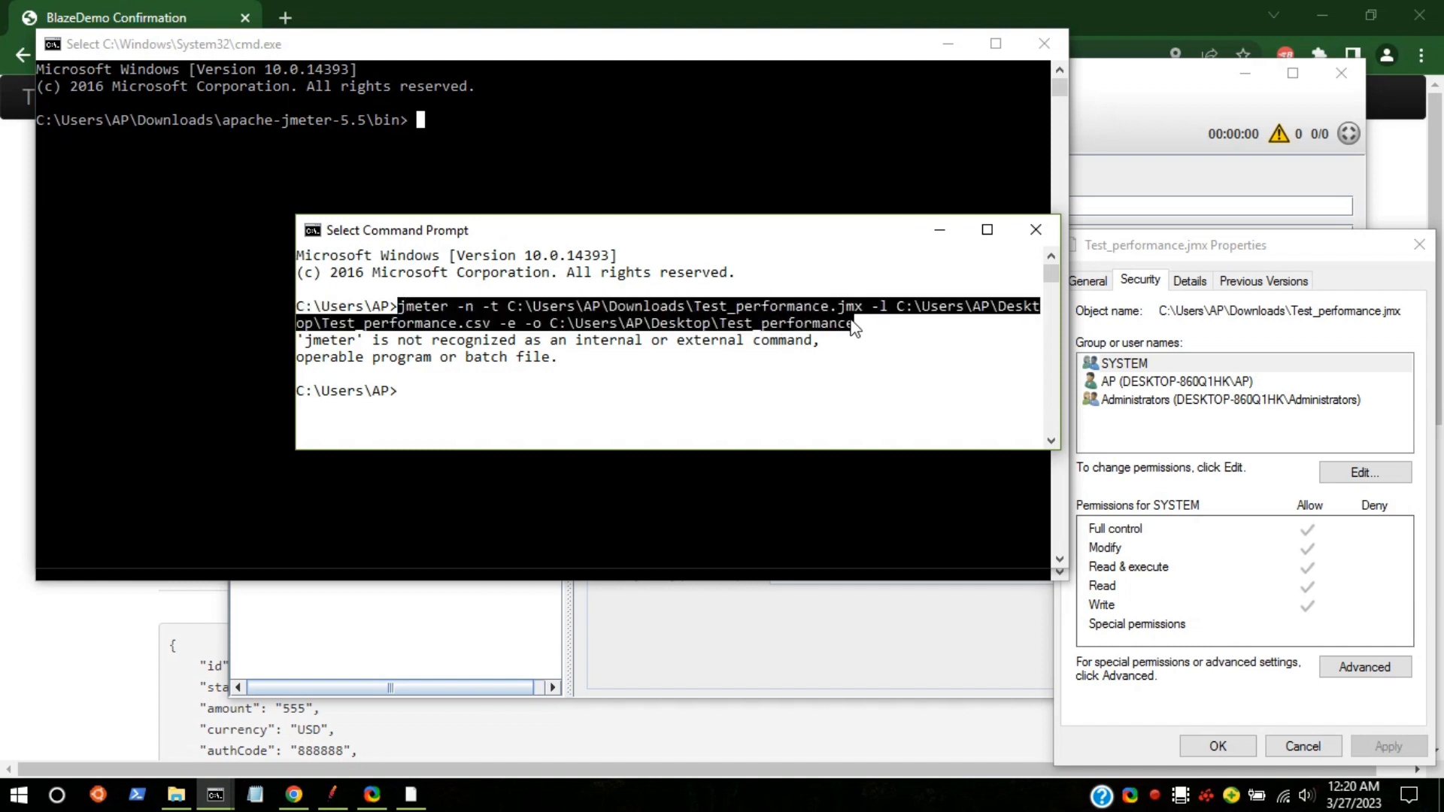
{"action": "key", "text": "ctrl+c"}
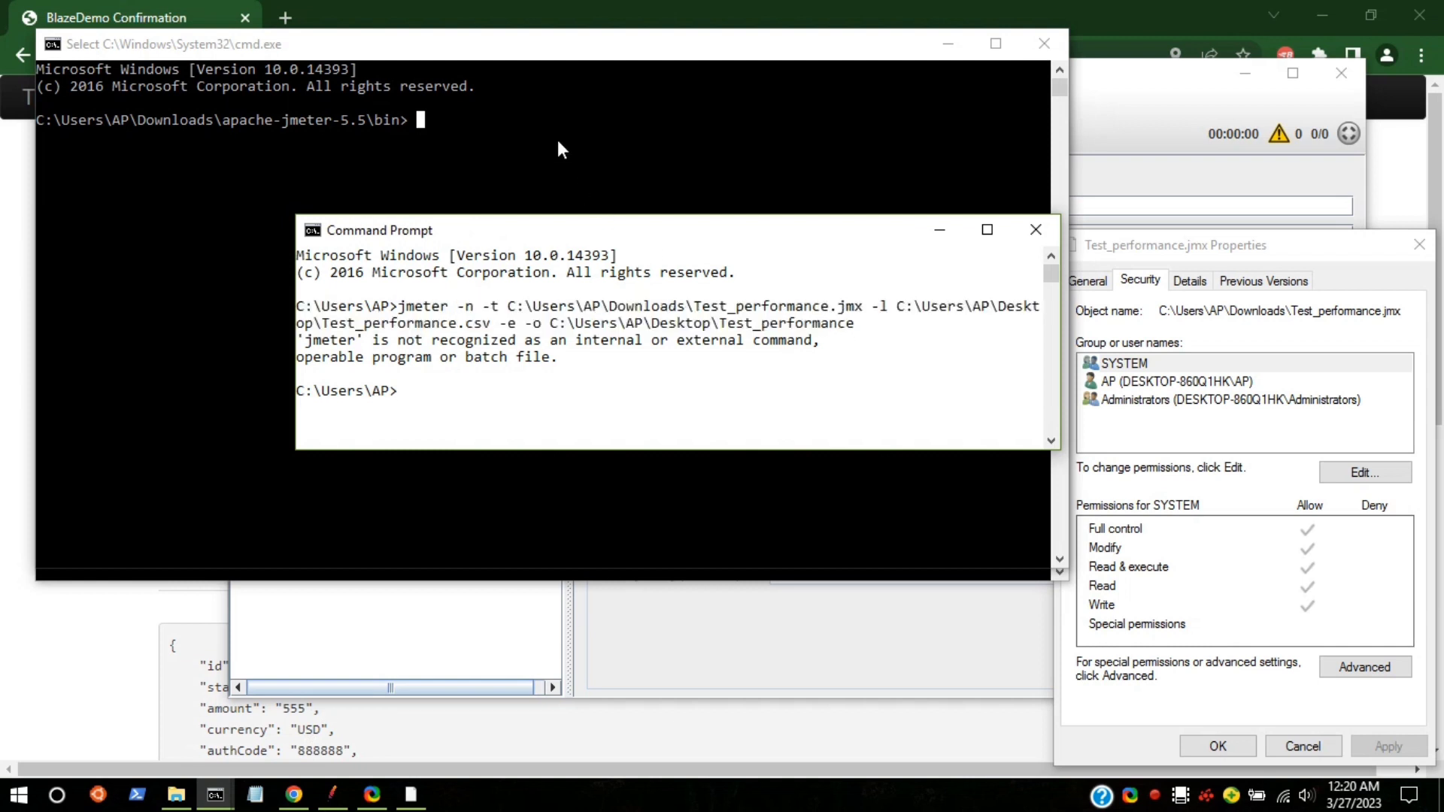
{"action": "left_click", "coordinate": [557, 140]}
{"action": "right_click", "coordinate": [557, 140]}
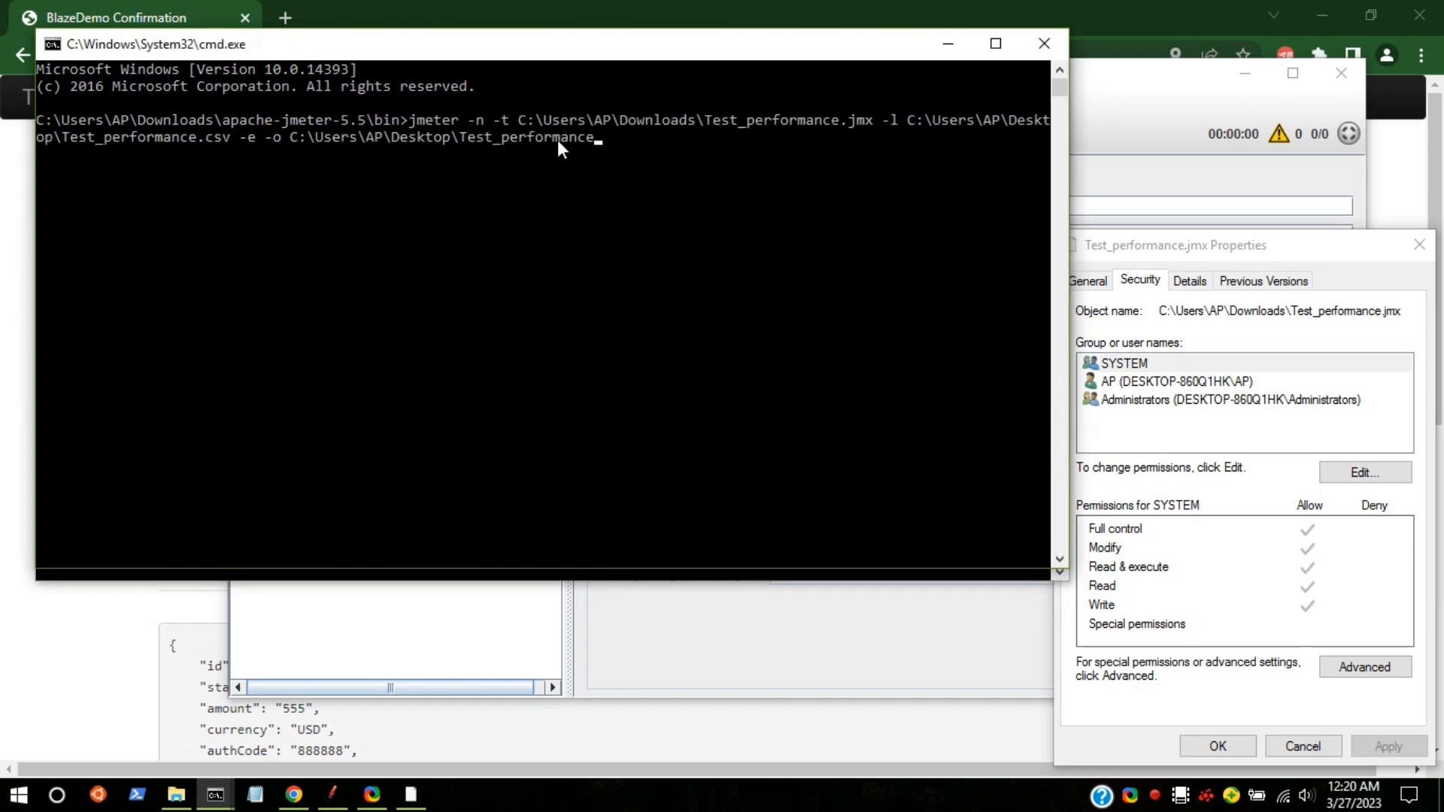
{"action": "key", "text": "Return"}
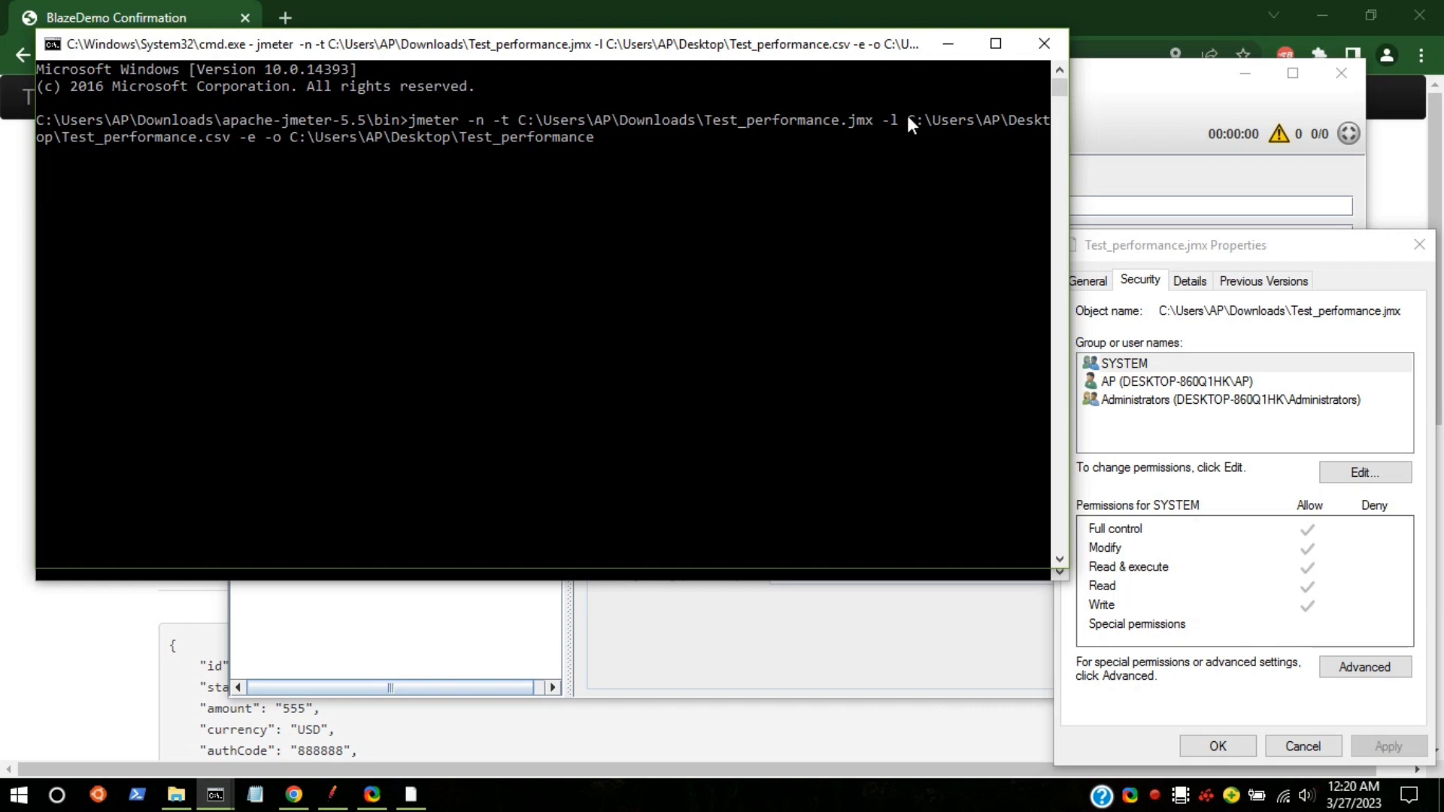
Step: Close the properties dialog and check the View Results Tree and Summary Report listeners in JMeter
{"action": "left_click", "coordinate": [1421, 251]}
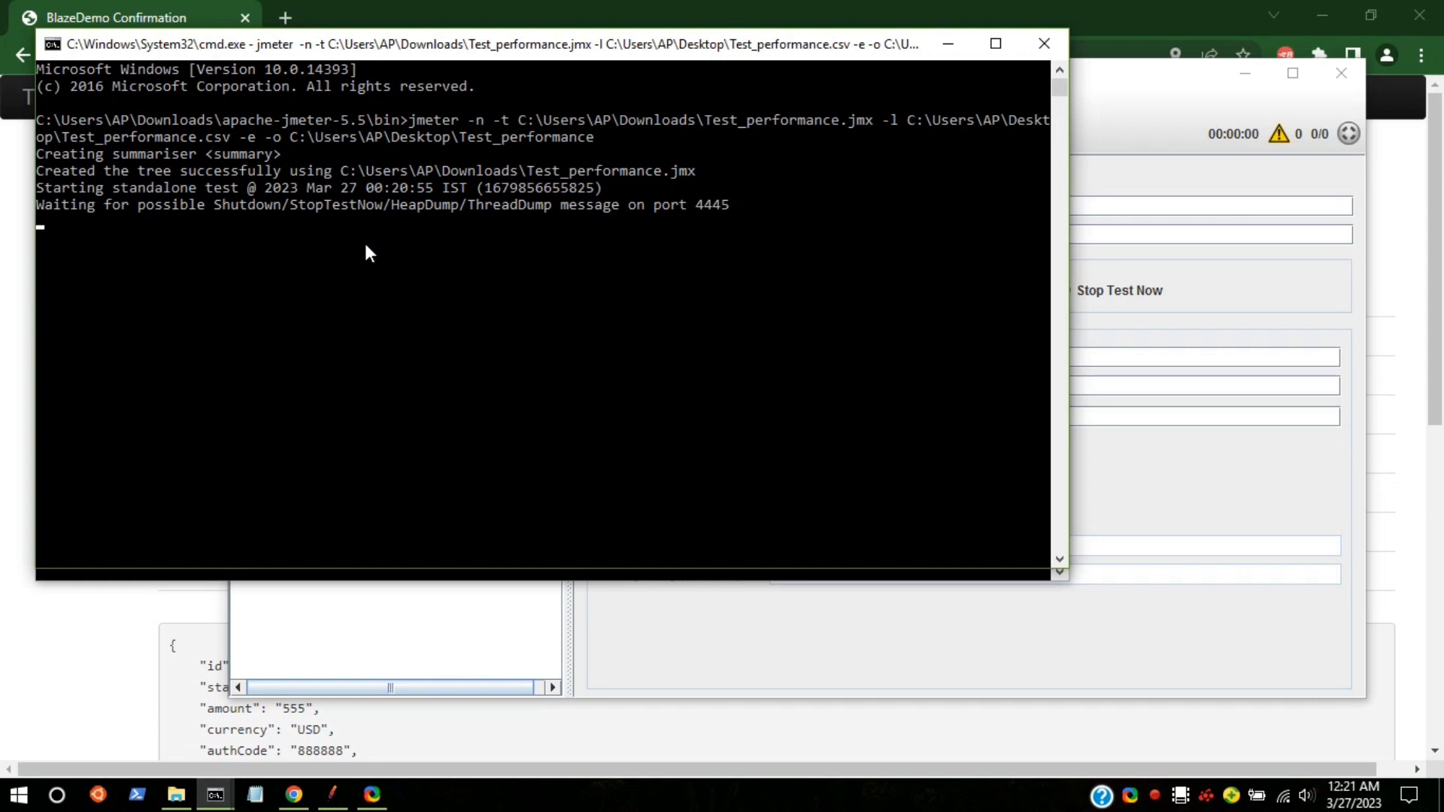
{"action": "left_click", "coordinate": [1146, 96]}
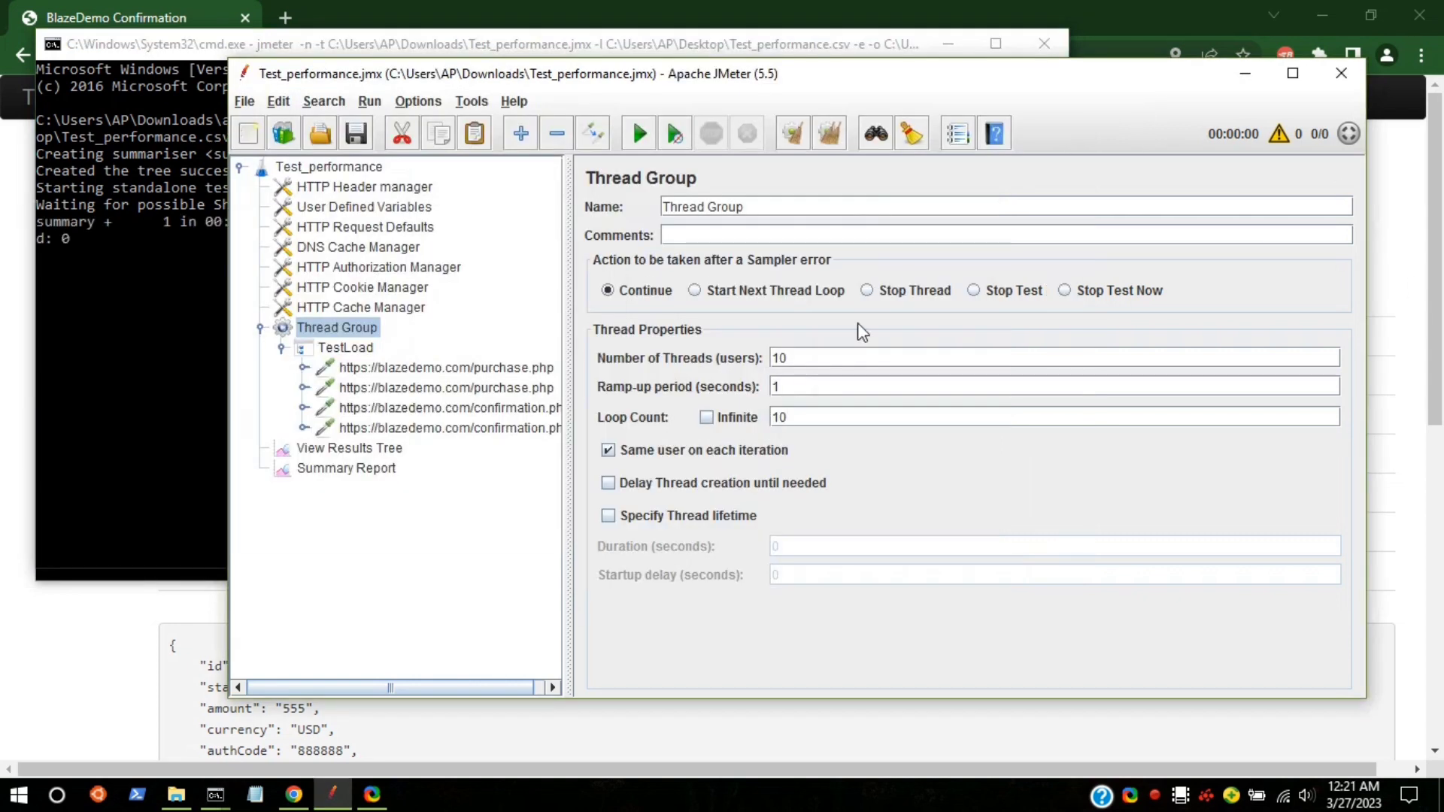
{"action": "left_click", "coordinate": [349, 448]}
{"action": "left_click", "coordinate": [354, 469]}
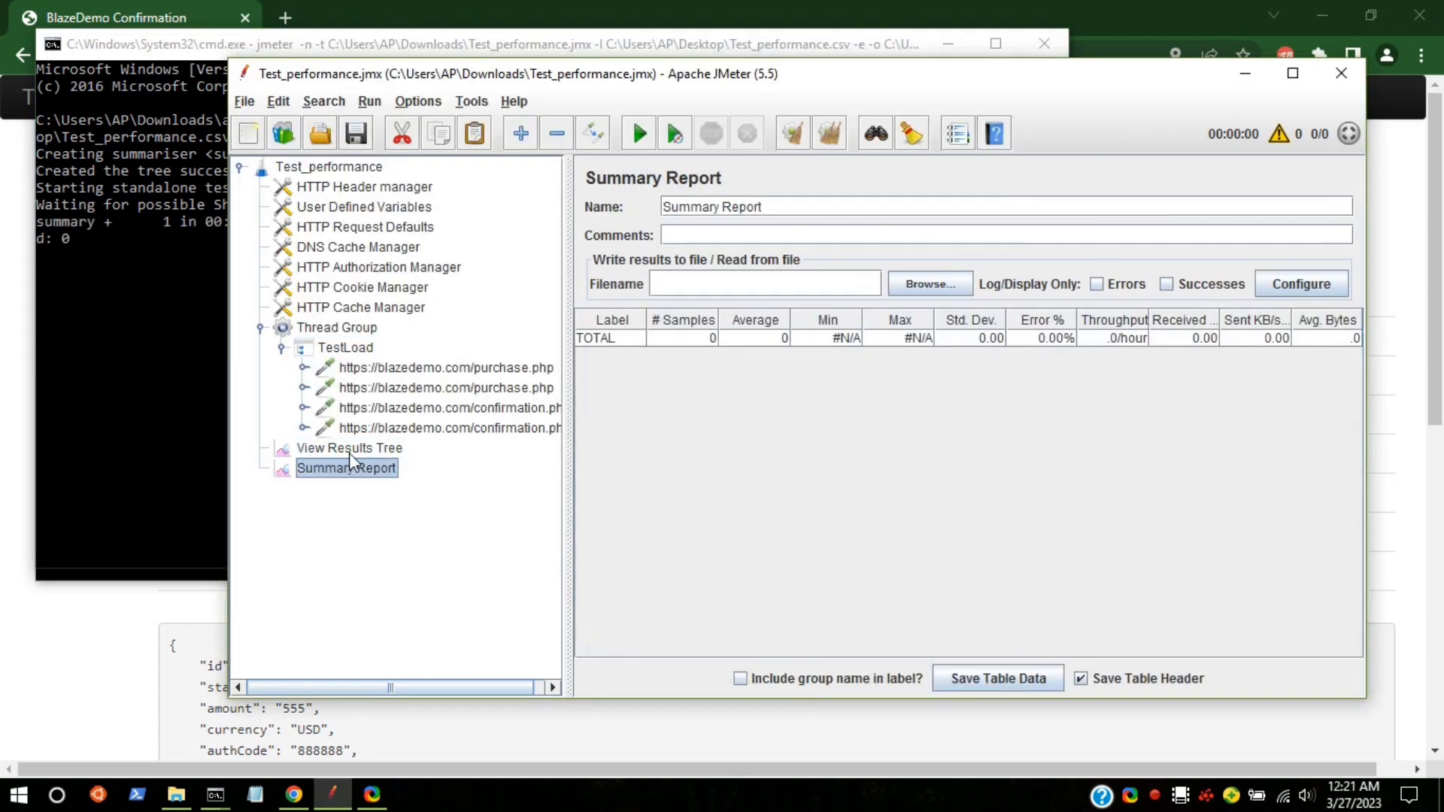
{"action": "left_click", "coordinate": [1246, 73]}
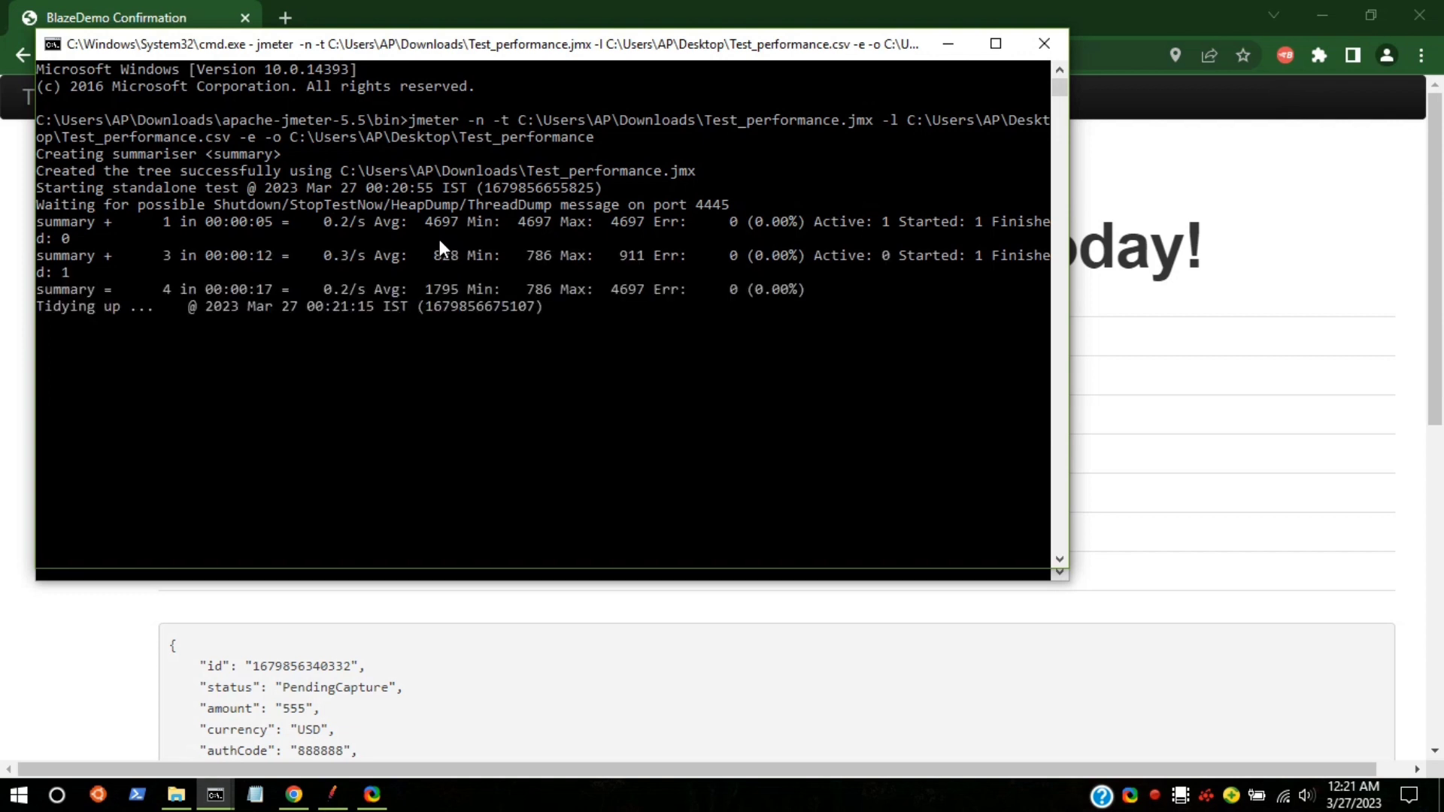
Step: Maximize the console and highlight the run output through '... end of run'
{"action": "left_click", "coordinate": [996, 43]}
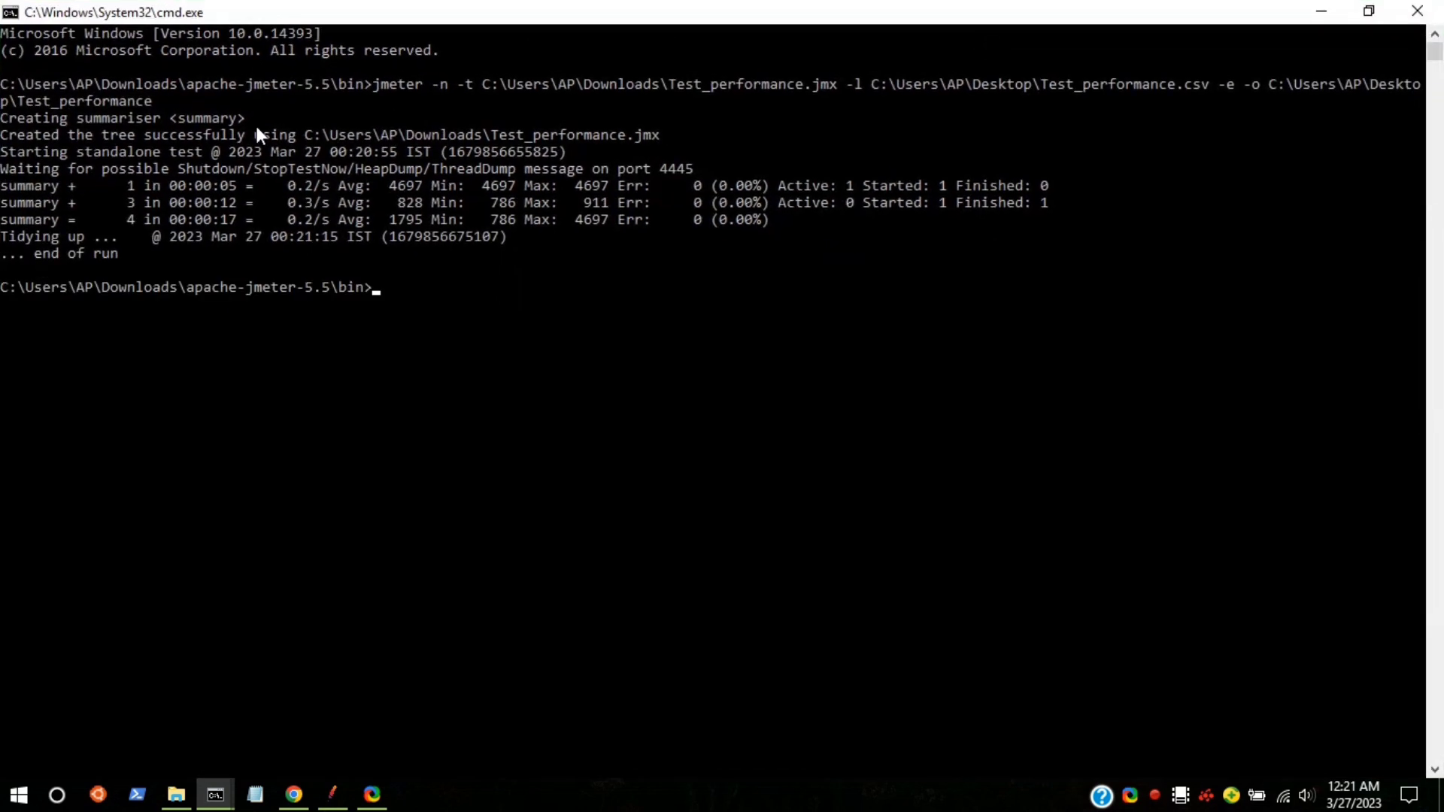
{"action": "left_click_drag", "start_coordinate": [21, 178], "coordinate": [820, 241]}
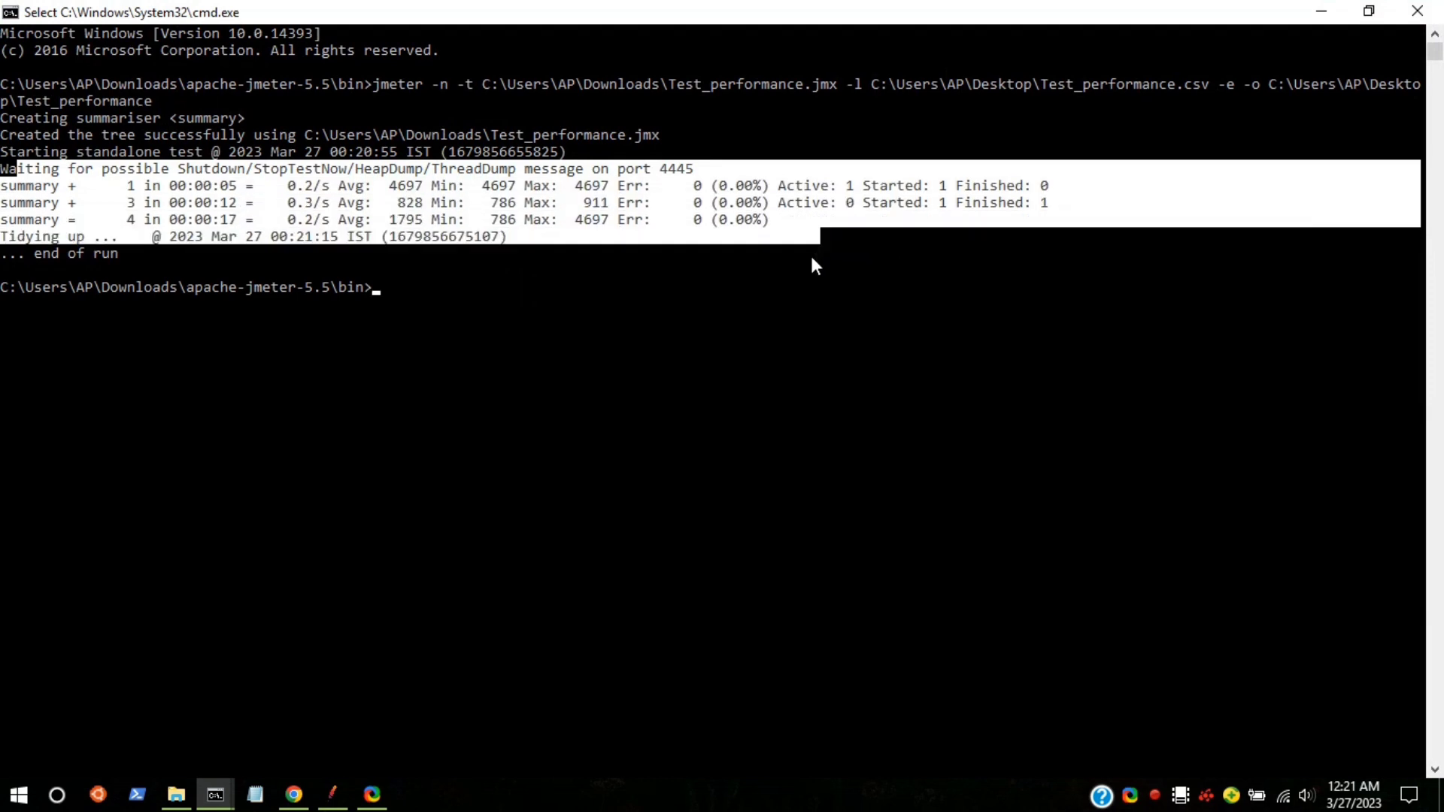
{"action": "left_click", "coordinate": [695, 248]}
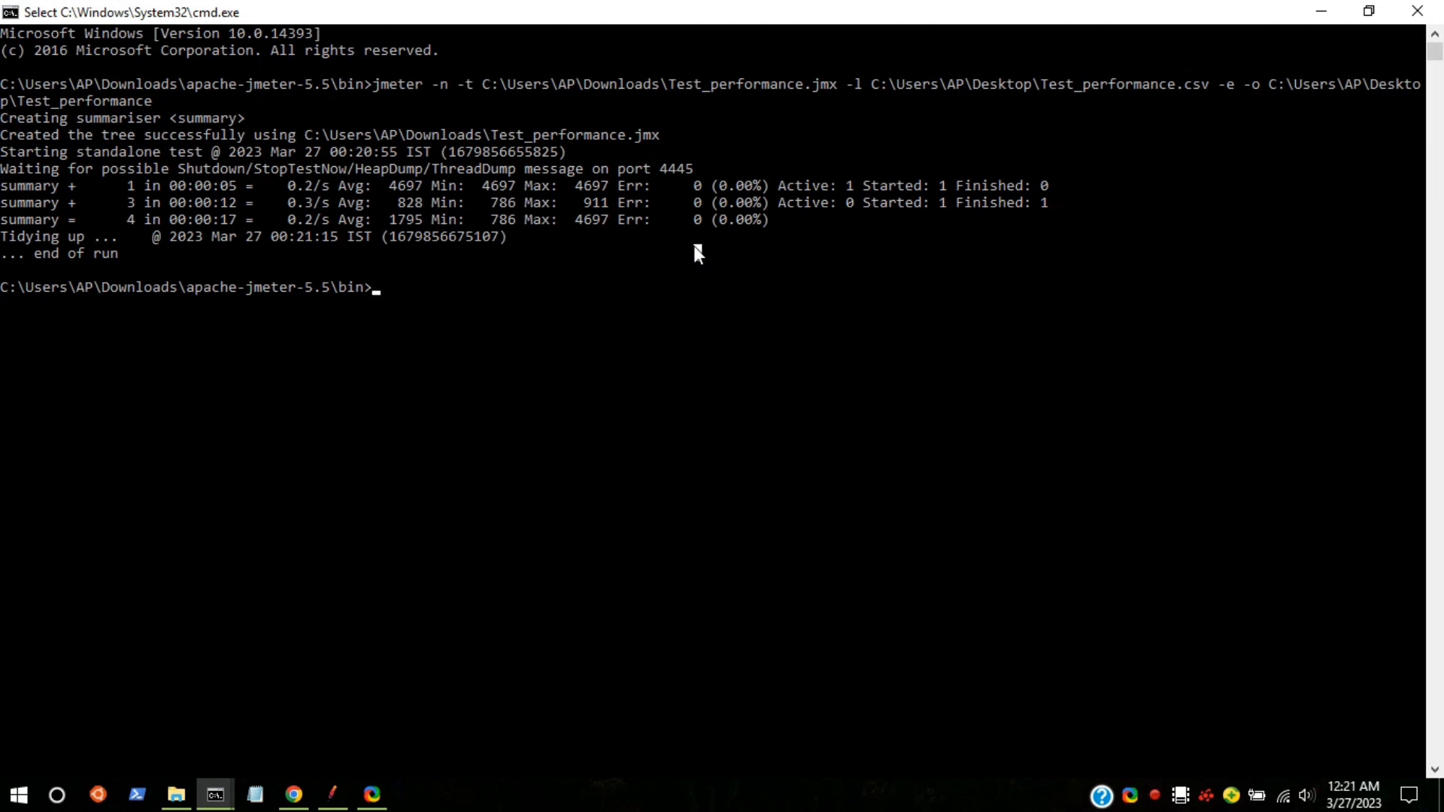
{"action": "left_click_drag", "start_coordinate": [4, 177], "coordinate": [474, 255]}
Step: Minimize the open windows and open index.html from the desktop Test_performance report folder
{"action": "left_click", "coordinate": [1330, 9]}
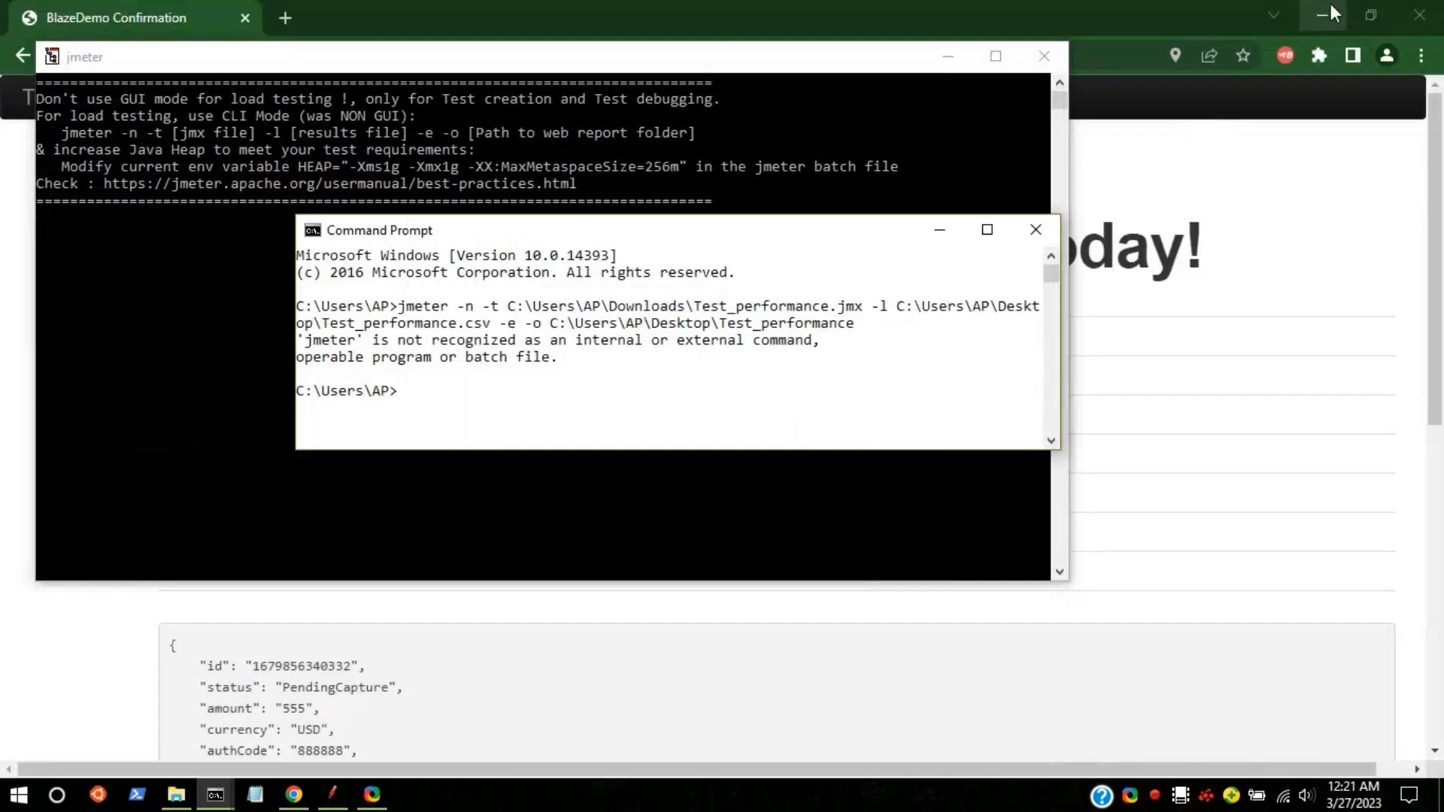
{"action": "left_click", "coordinate": [1330, 9]}
{"action": "left_click", "coordinate": [945, 56]}
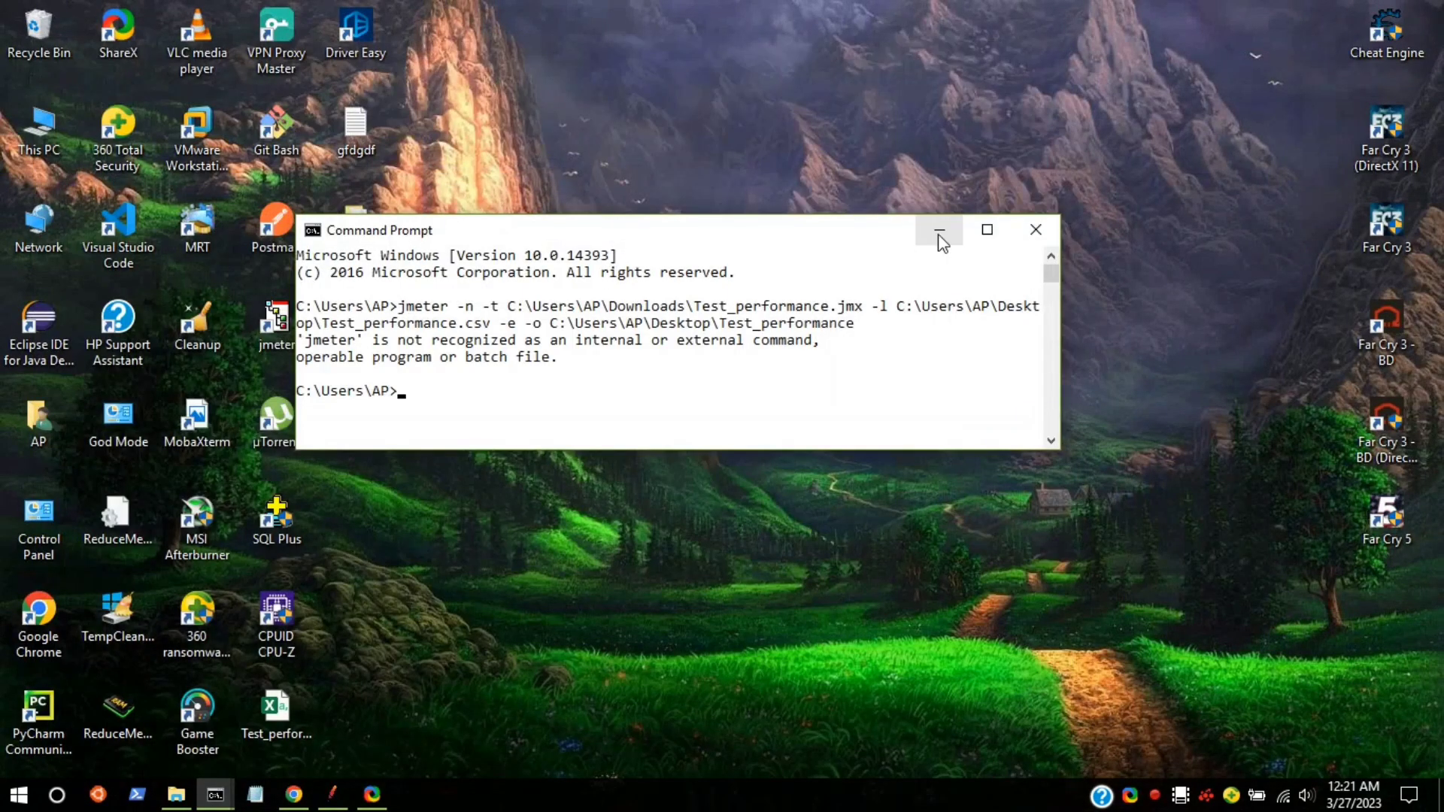
{"action": "left_click", "coordinate": [940, 230]}
{"action": "double_click", "coordinate": [359, 230]}
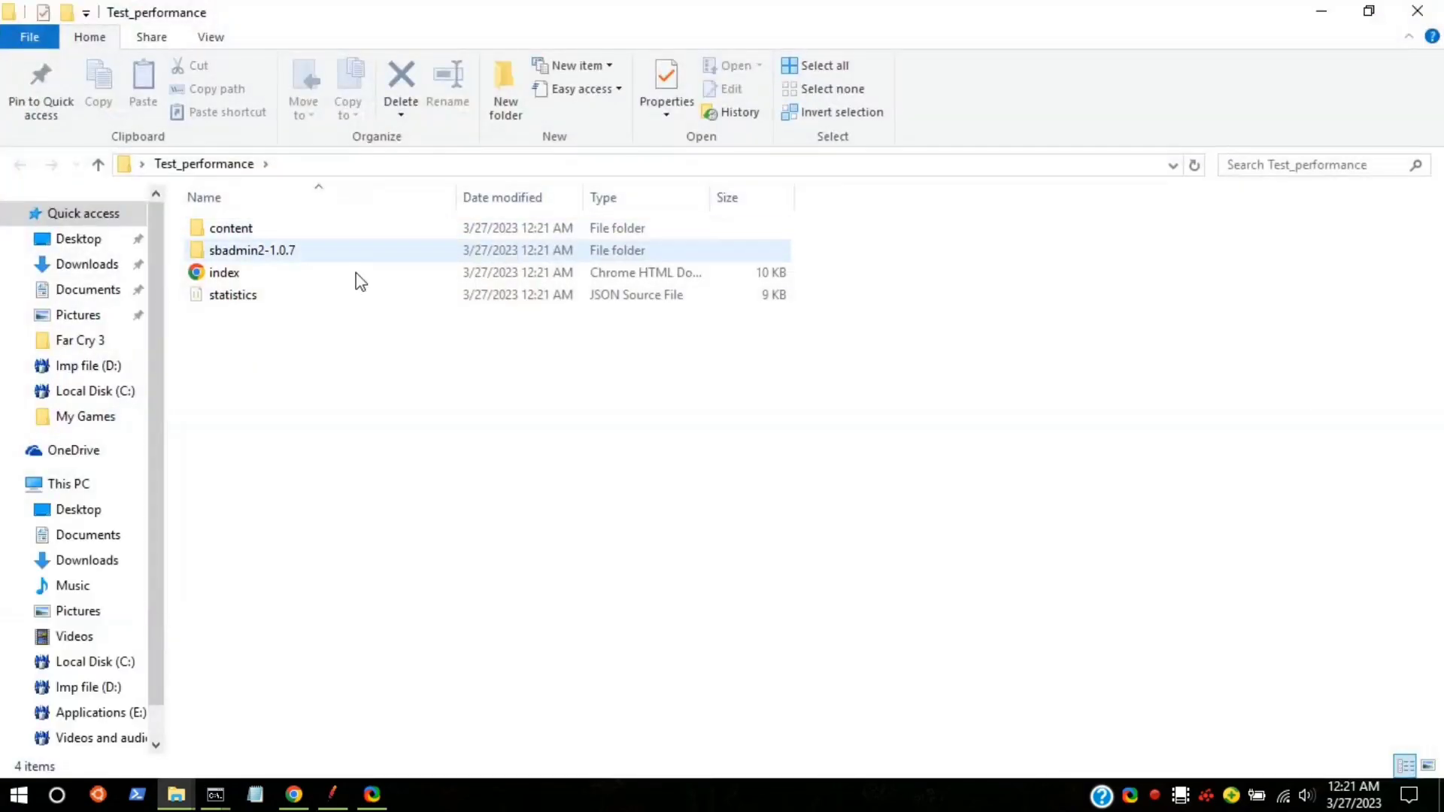
{"action": "double_click", "coordinate": [318, 276]}
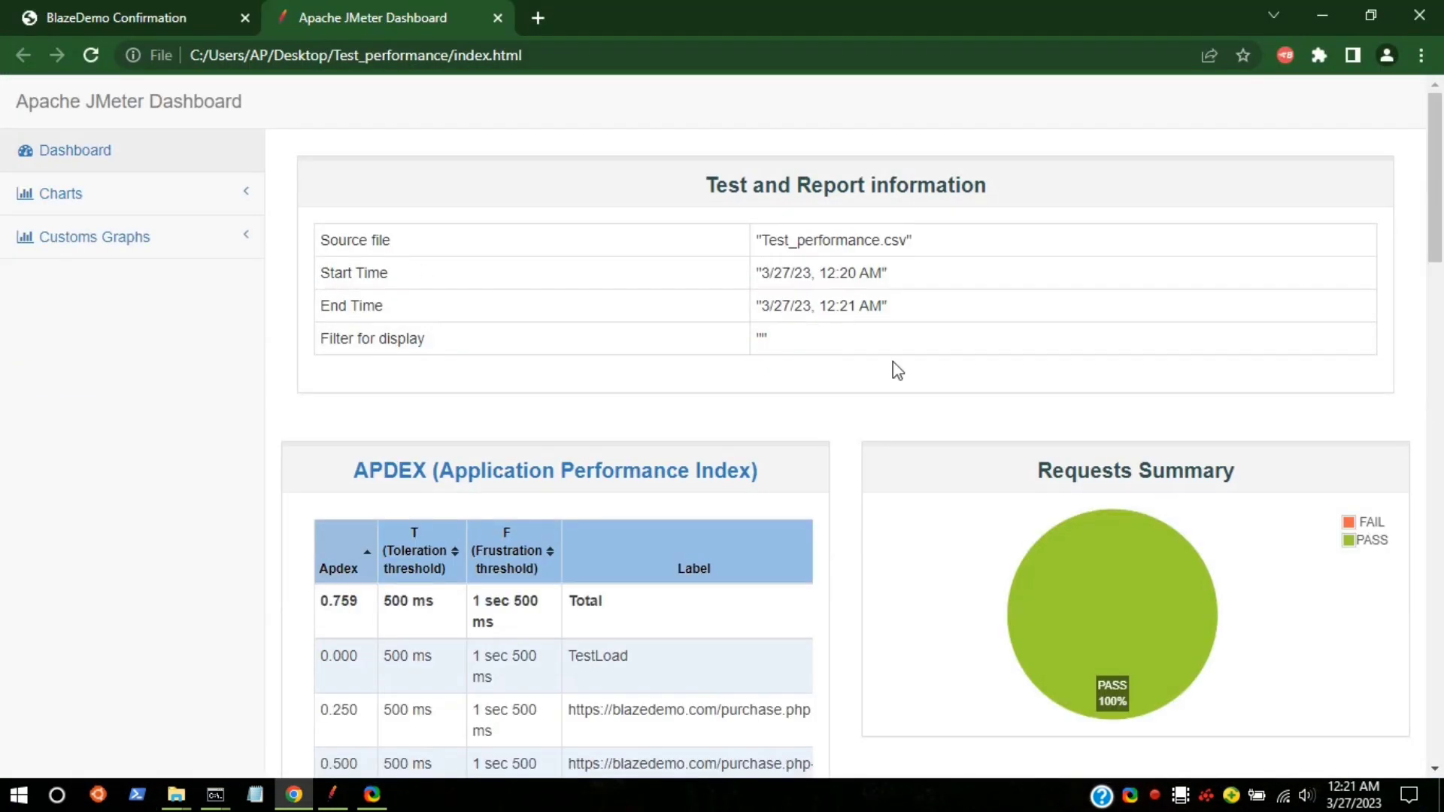
Step: Scroll the dashboard, then open Charts > Response Times
{"action": "scroll", "coordinate": [1015, 324], "scroll_direction": "down", "scroll_amount": 5}
{"action": "scroll", "coordinate": [1136, 224], "scroll_direction": "up", "scroll_amount": 4}
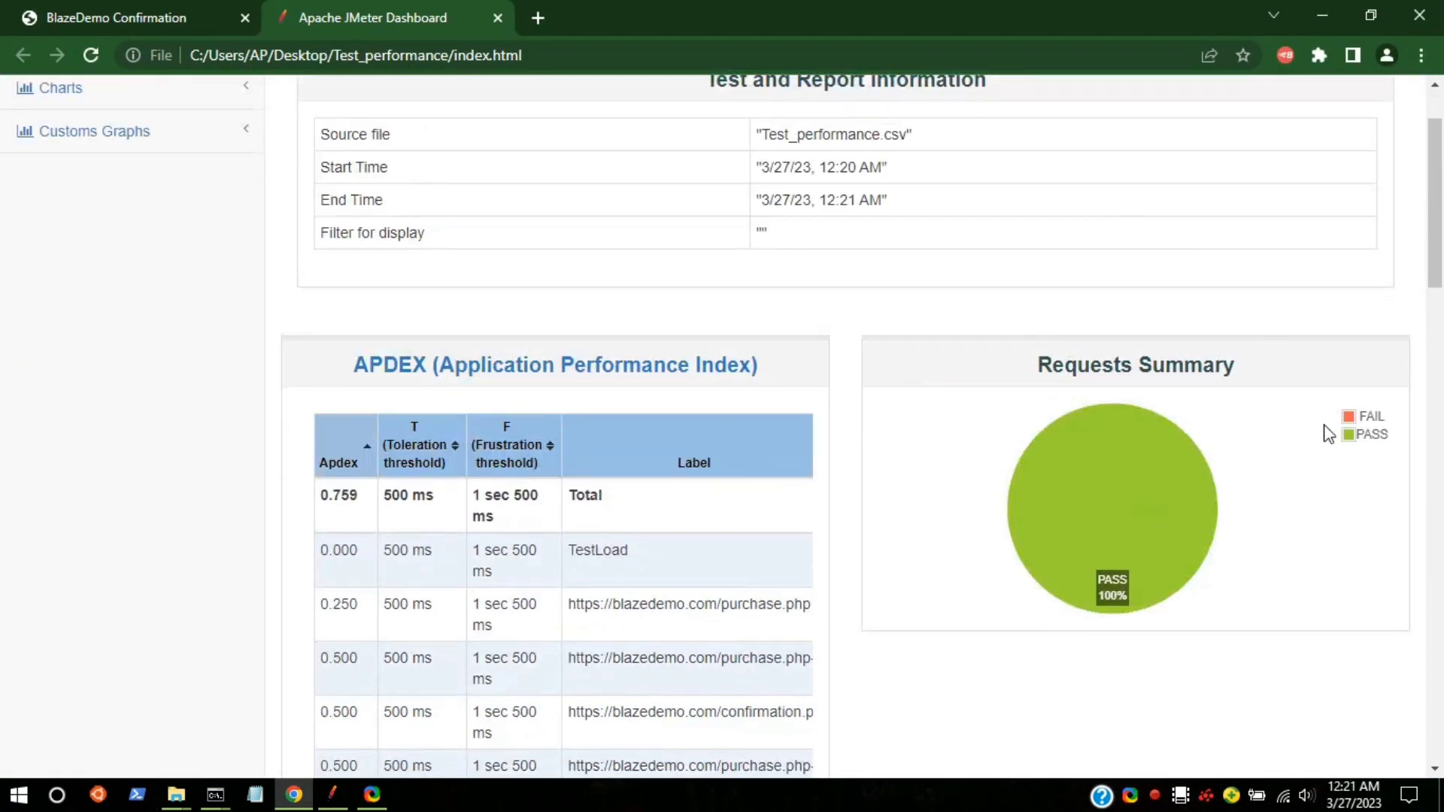
{"action": "scroll", "coordinate": [435, 258], "scroll_direction": "down", "scroll_amount": 15}
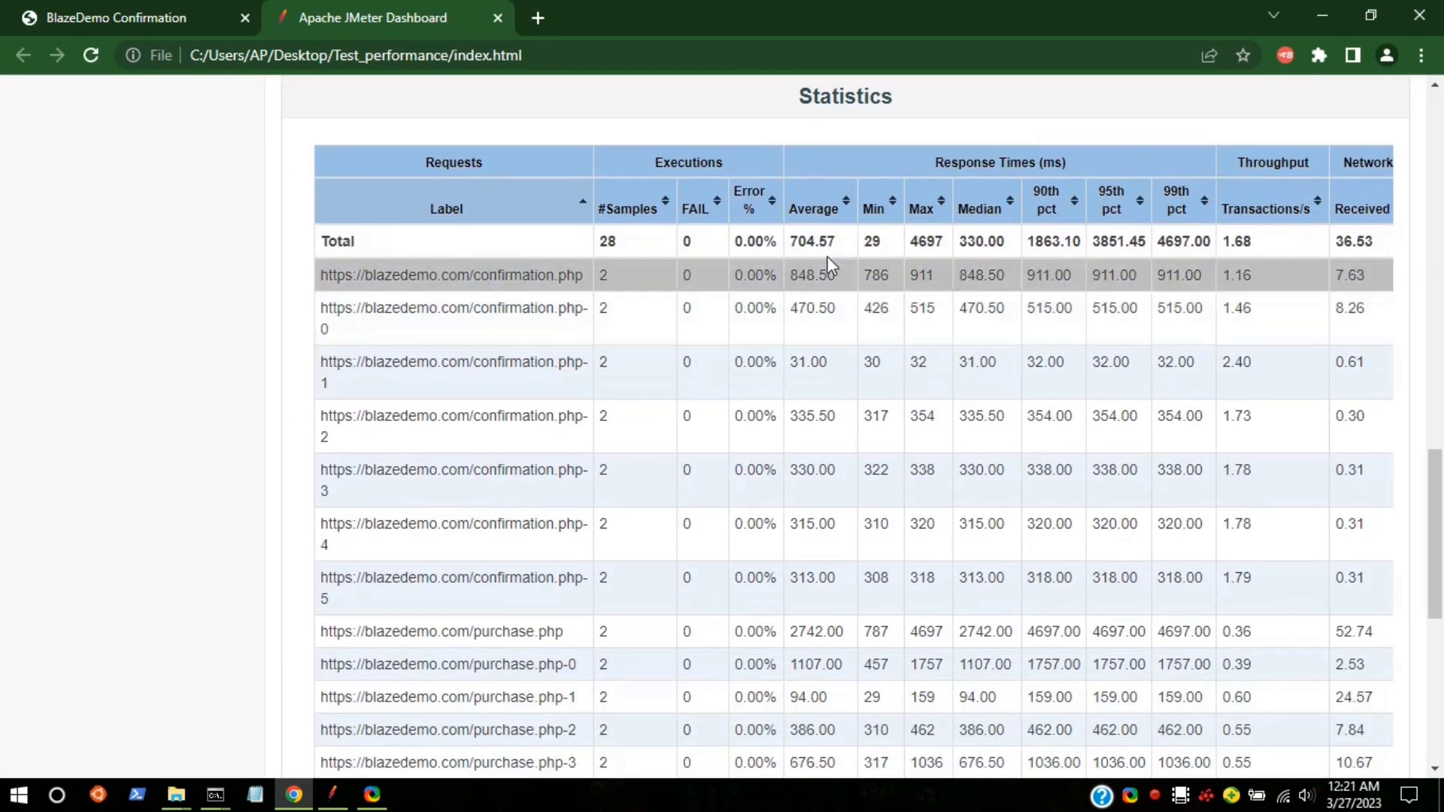
{"action": "scroll", "coordinate": [1106, 274], "scroll_direction": "down", "scroll_amount": 8}
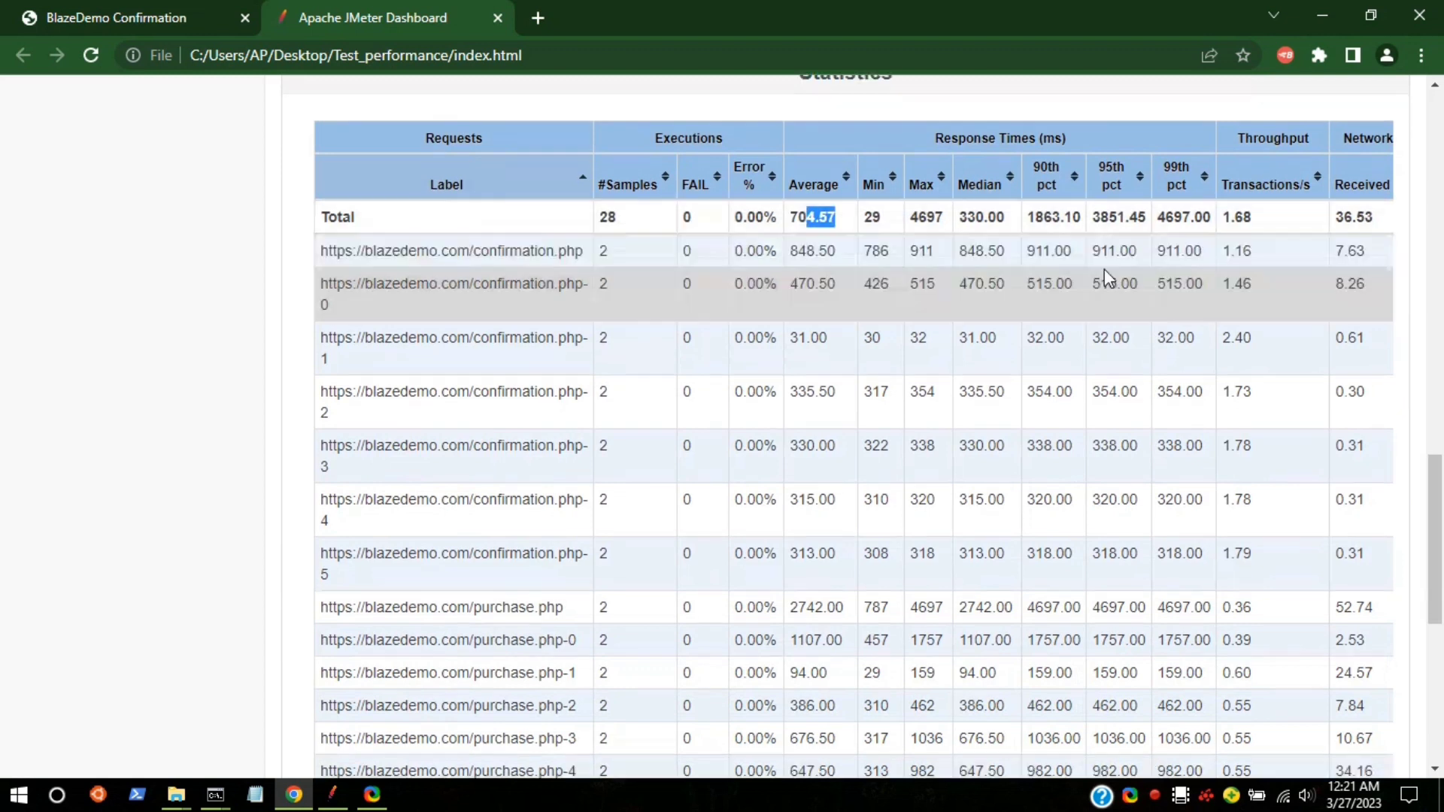
{"action": "scroll", "coordinate": [33, 245], "scroll_direction": "up", "scroll_amount": 10}
{"action": "scroll", "coordinate": [33, 245], "scroll_direction": "up", "scroll_amount": 10}
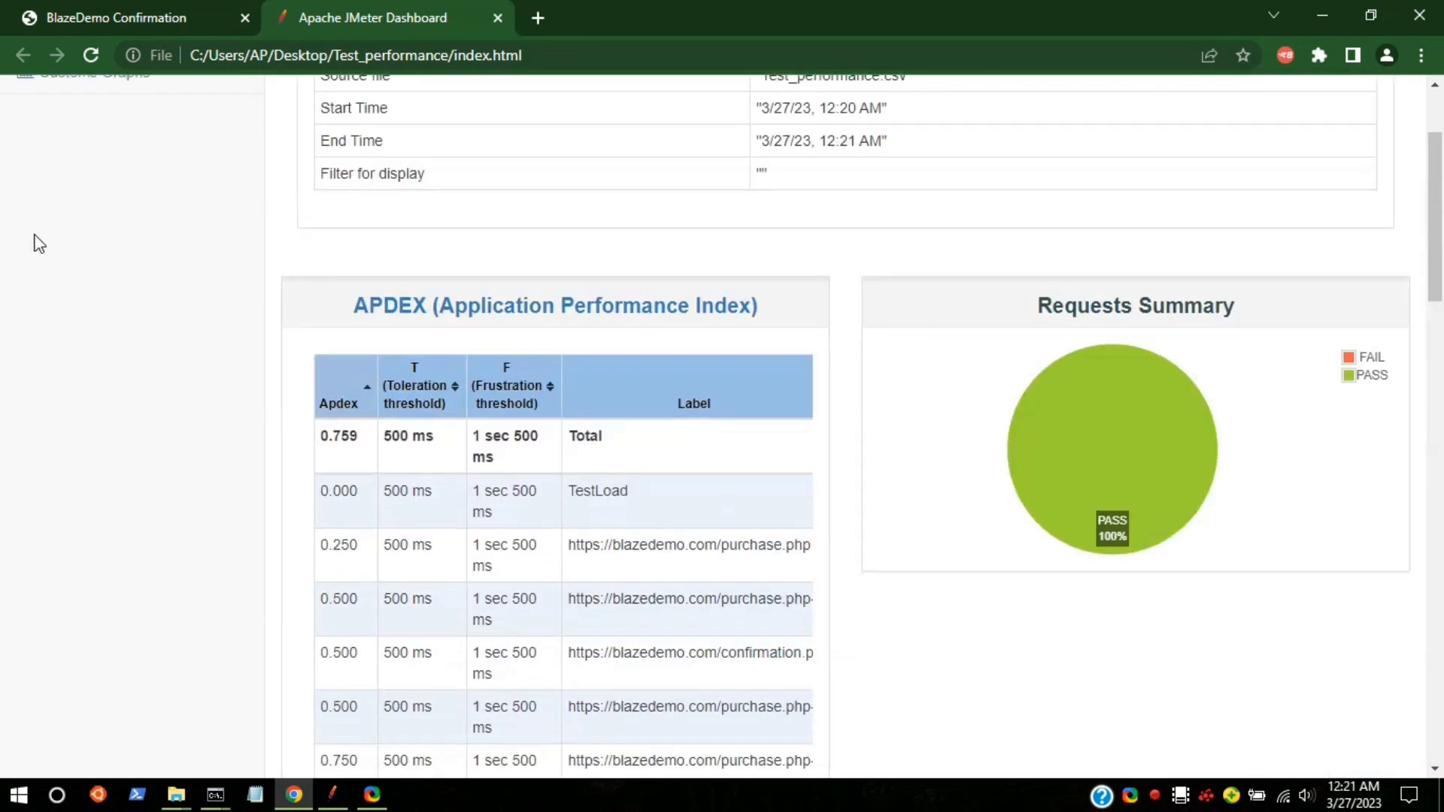
{"action": "left_click", "coordinate": [62, 205]}
{"action": "left_click", "coordinate": [98, 329]}
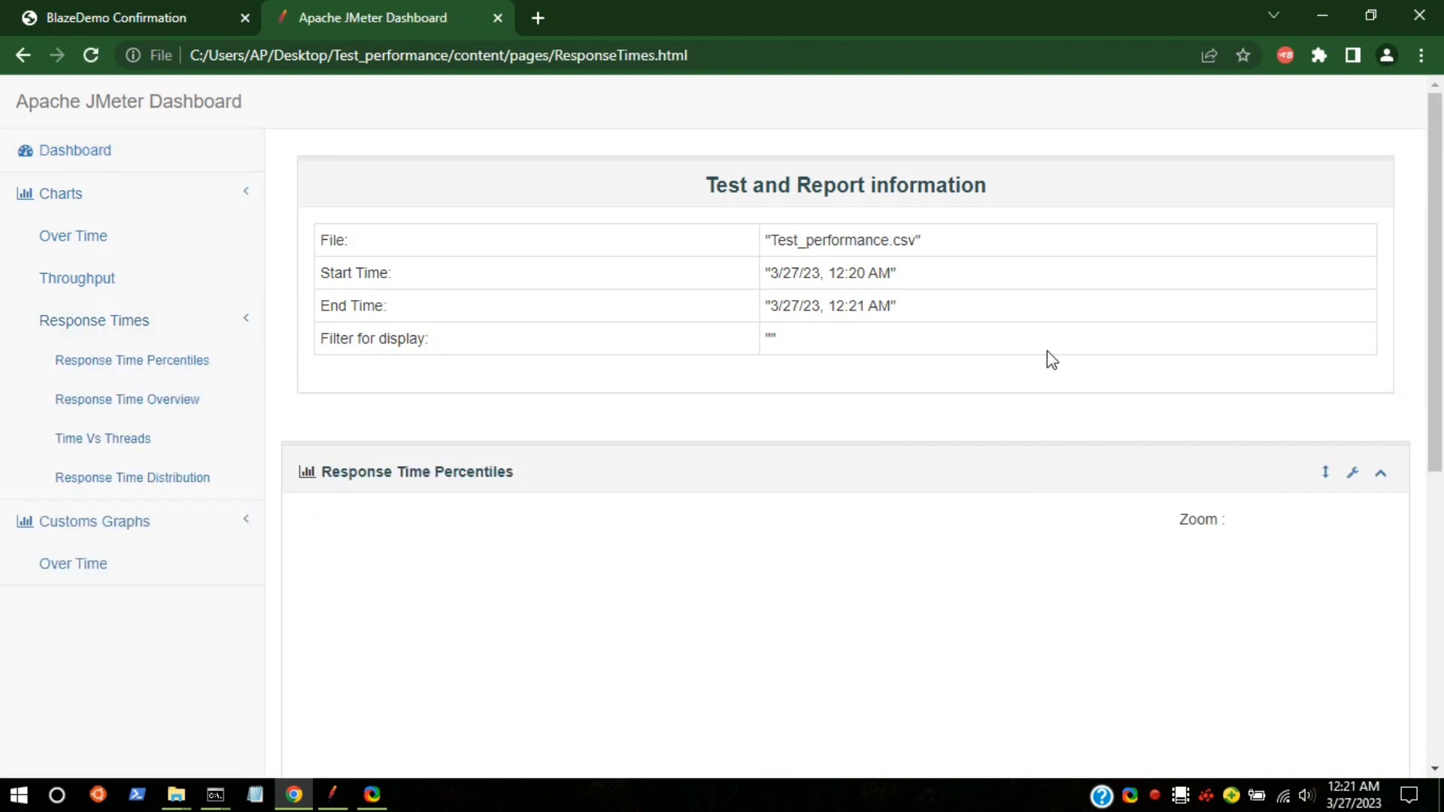
Step: Expand the Response Time Overview, Time Vs Threads and Response Time Distribution charts
{"action": "scroll", "coordinate": [864, 416], "scroll_direction": "down", "scroll_amount": 5}
{"action": "mouse_move", "coordinate": [805, 242]}
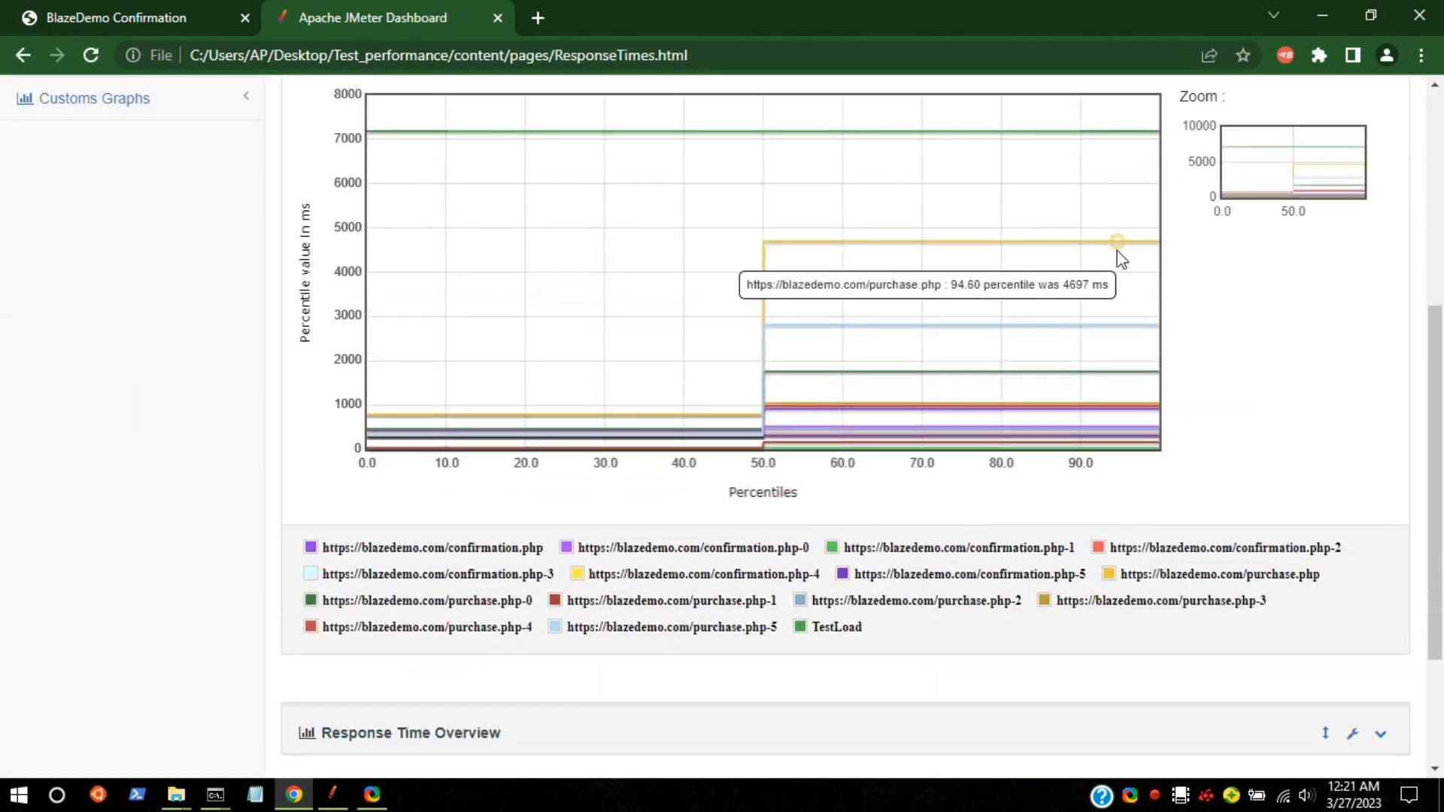
{"action": "scroll", "coordinate": [816, 538], "scroll_direction": "down", "scroll_amount": 3}
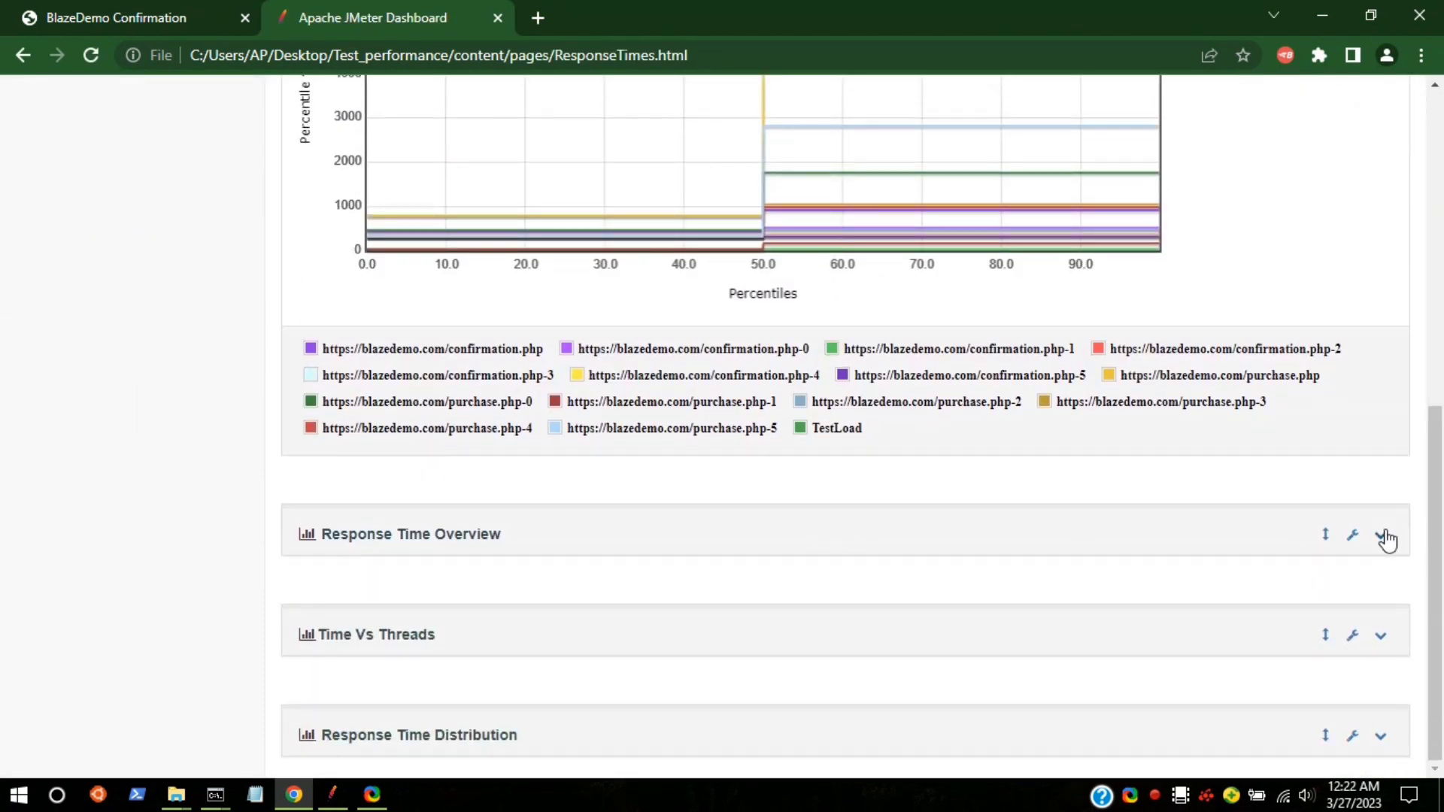
{"action": "left_click", "coordinate": [1382, 535]}
{"action": "scroll", "coordinate": [1165, 503], "scroll_direction": "down", "scroll_amount": 5}
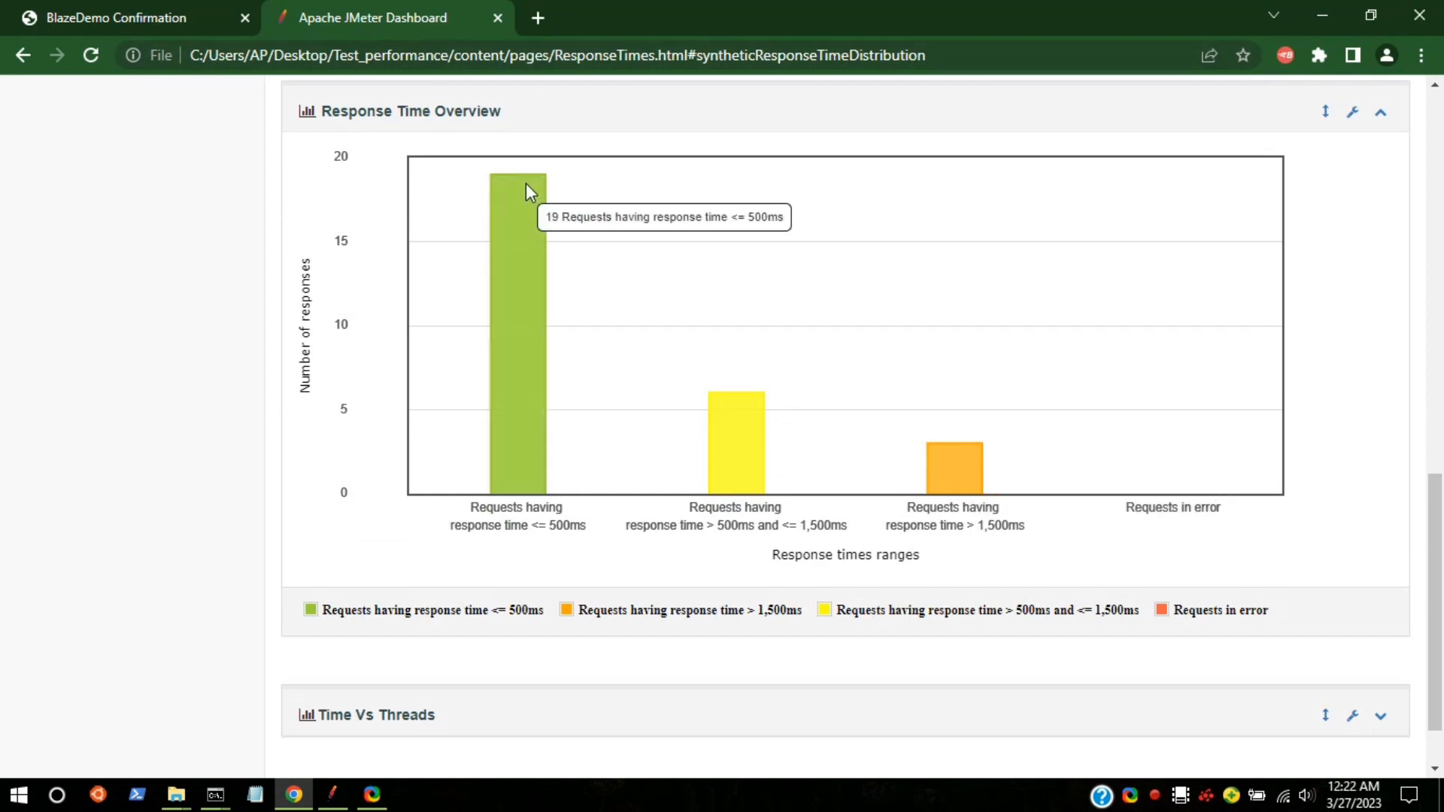
{"action": "scroll", "coordinate": [661, 252], "scroll_direction": "down", "scroll_amount": 1}
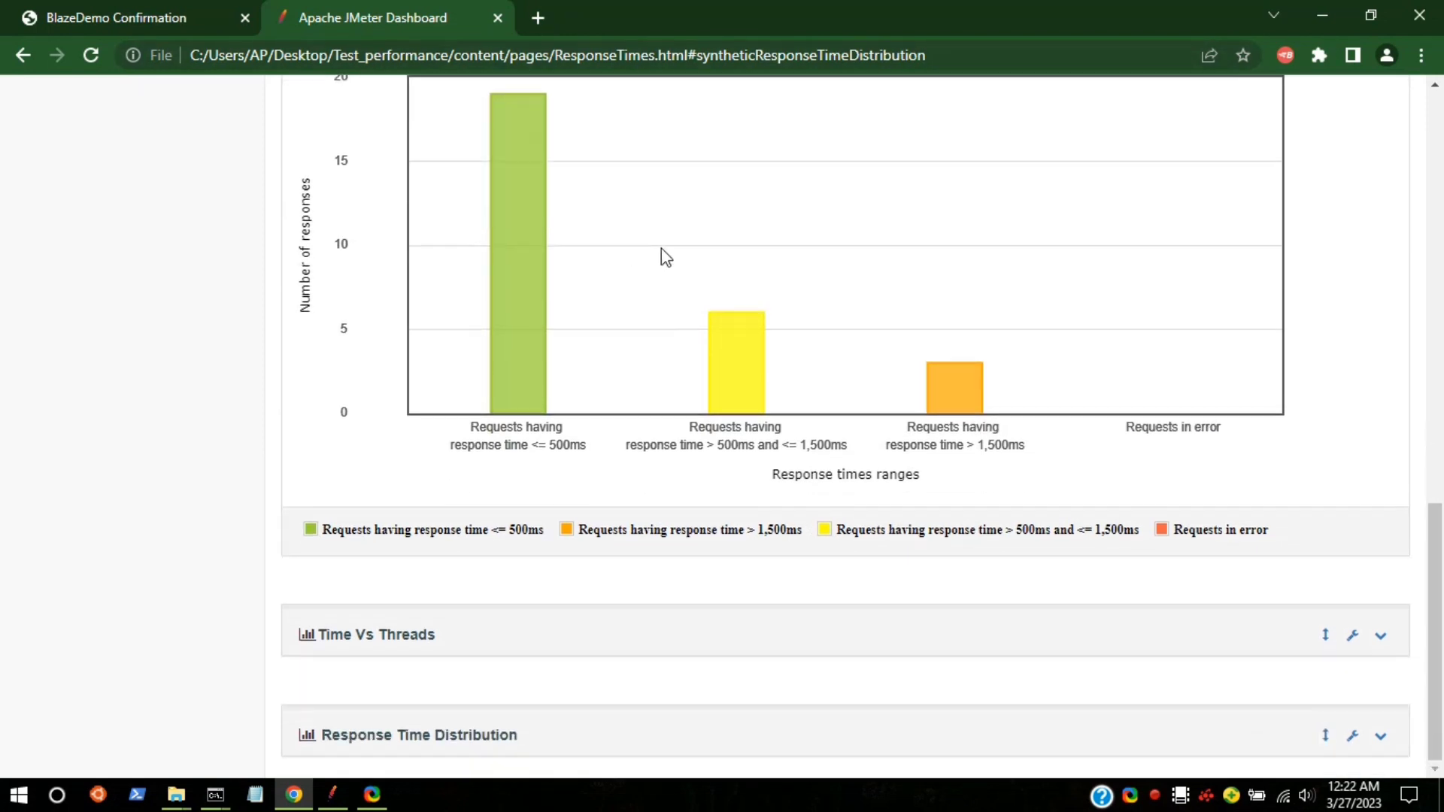
{"action": "left_click", "coordinate": [1382, 636]}
{"action": "scroll", "coordinate": [938, 429], "scroll_direction": "down", "scroll_amount": 5}
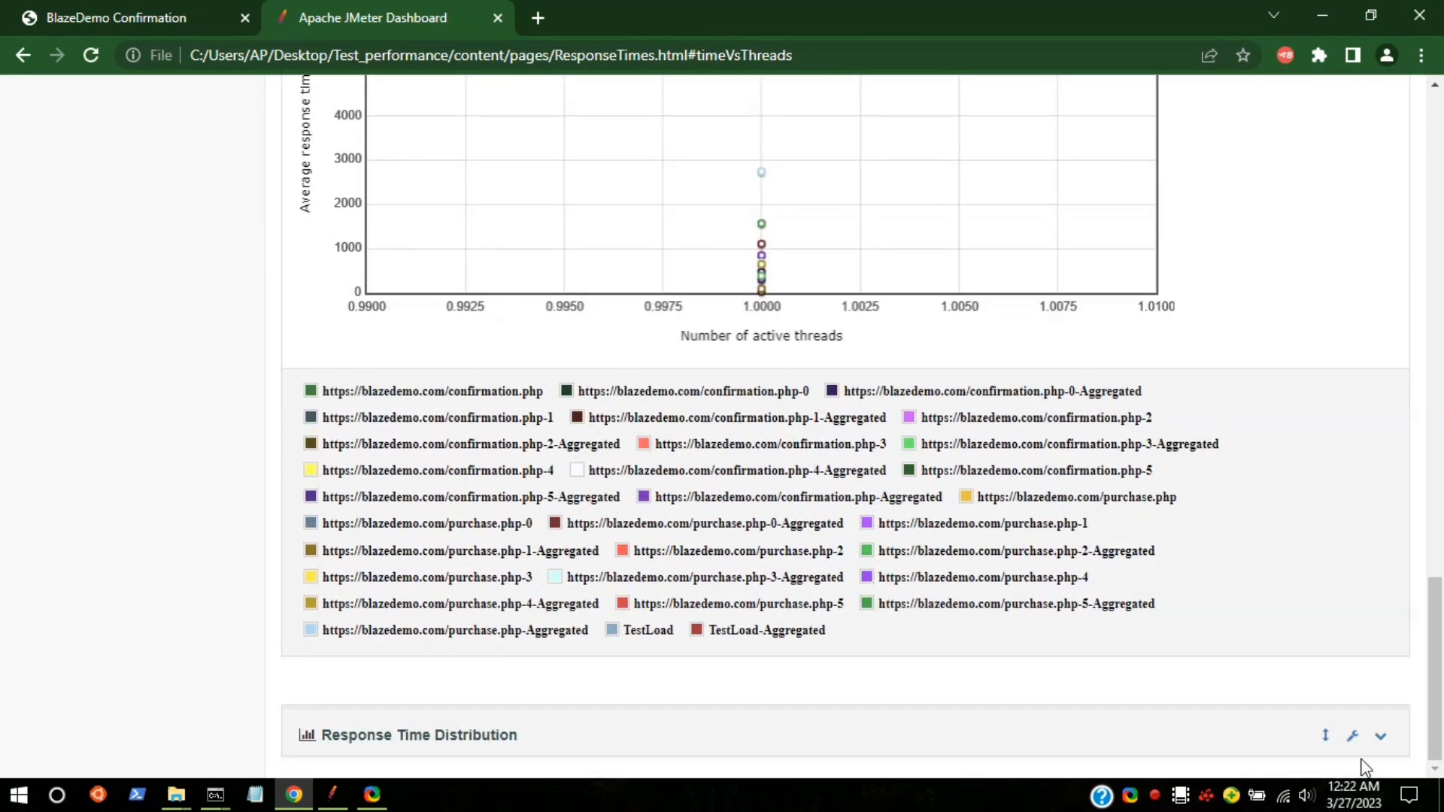
{"action": "left_click", "coordinate": [1381, 735]}
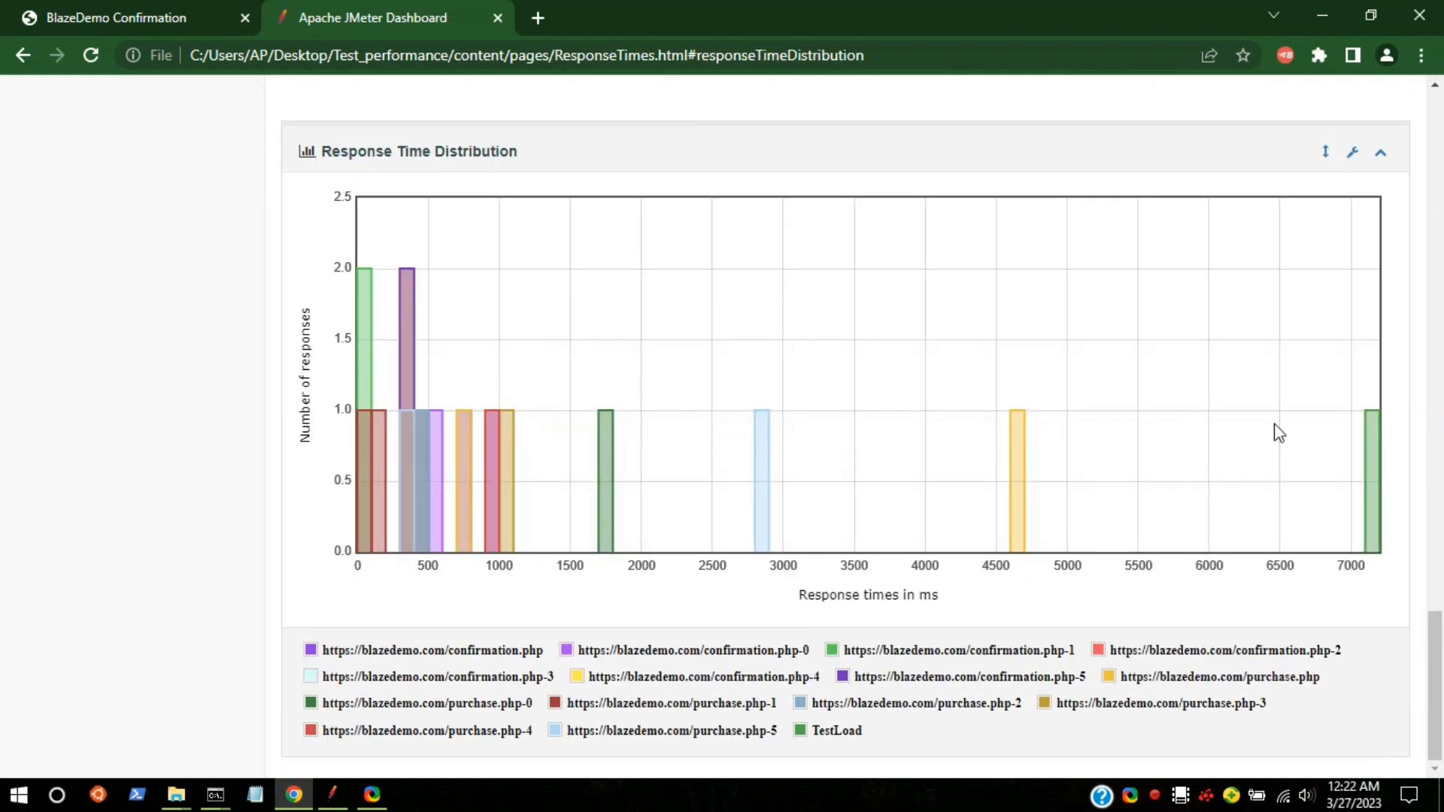
Step: Scroll back to the top of the page and minimize Chrome
{"action": "mouse_move", "coordinate": [1375, 551]}
{"action": "scroll", "coordinate": [445, 277], "scroll_direction": "up", "scroll_amount": 20}
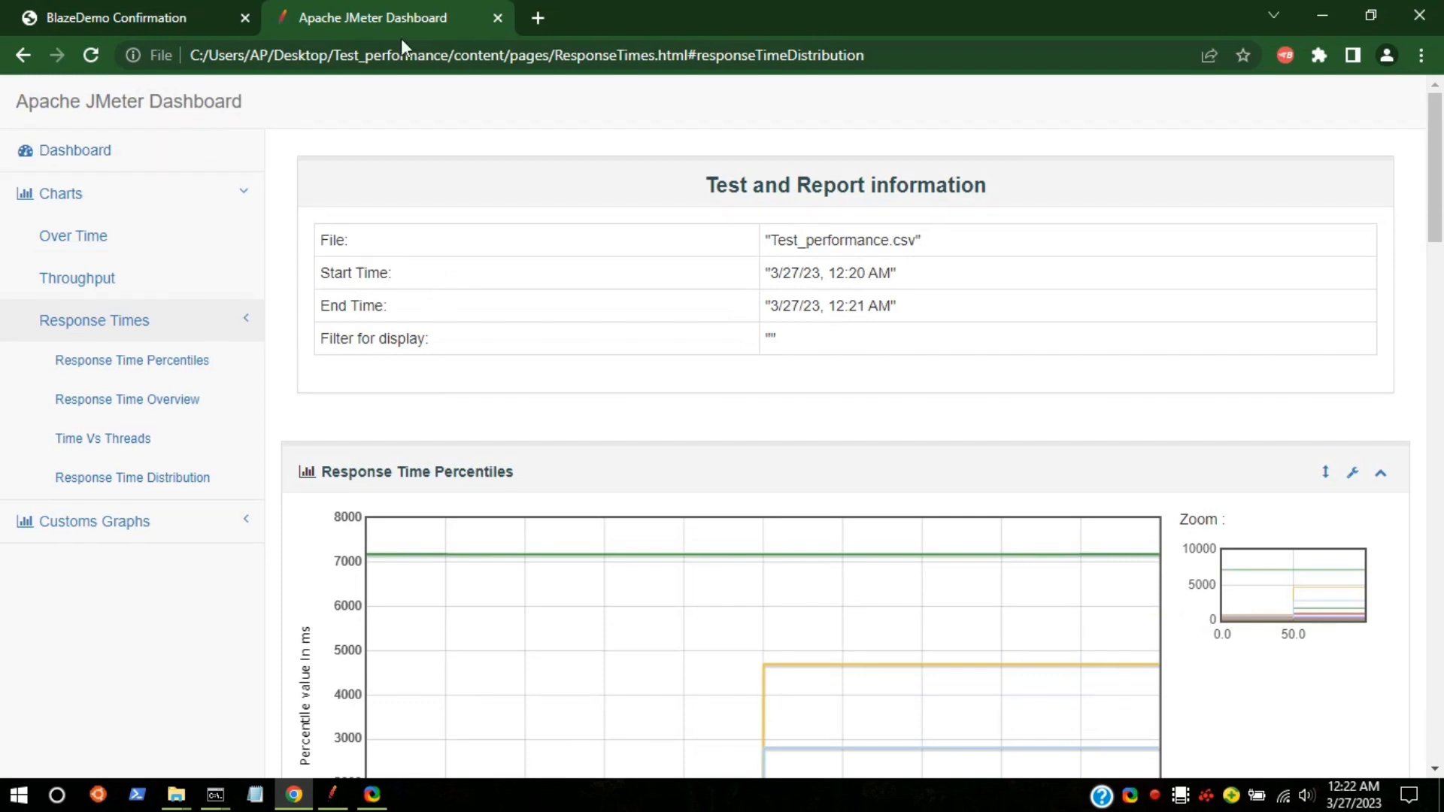
{"action": "left_click", "coordinate": [1307, 12]}
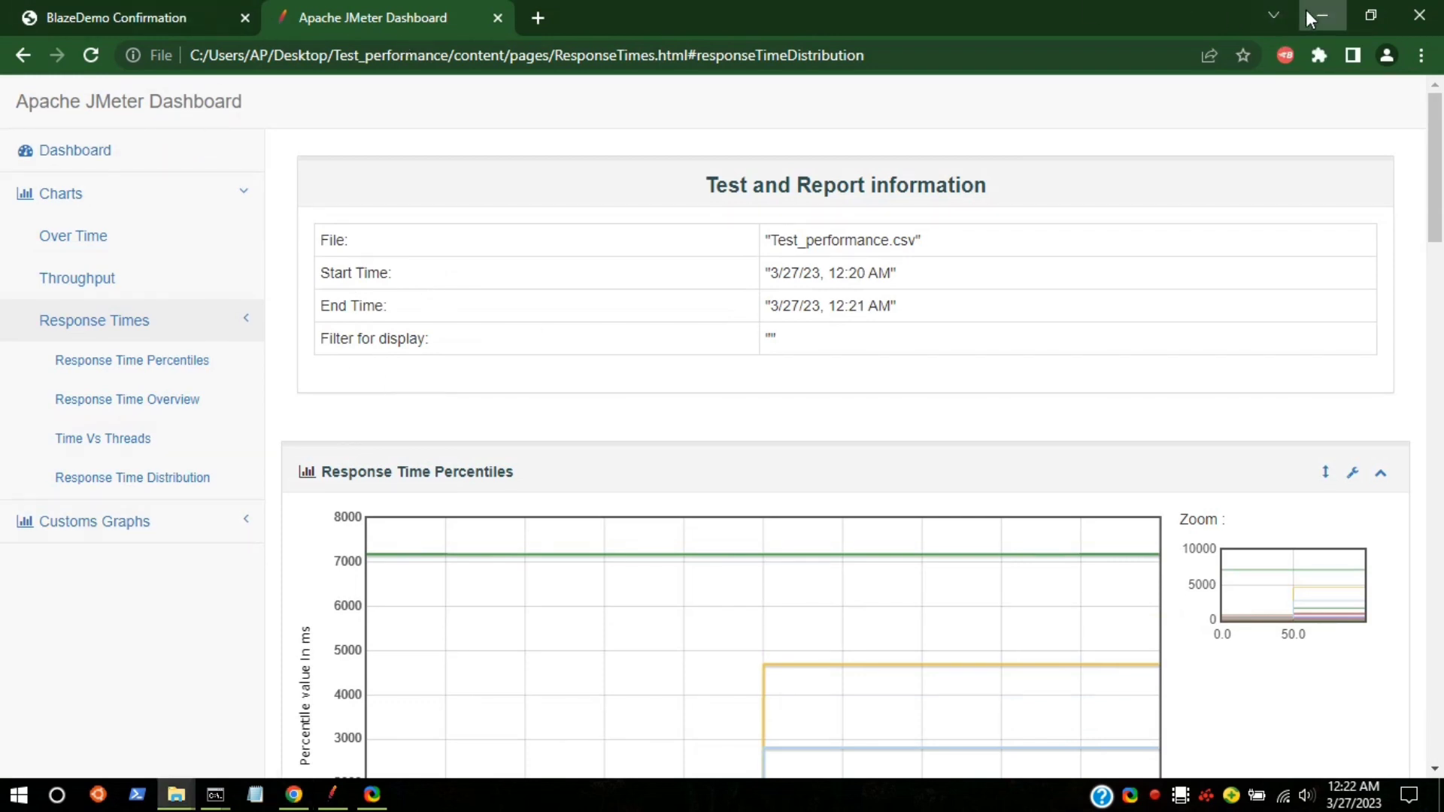
Step: Start the test from View Results Tree in maximized JMeter, with Scroll automatically ticked
{"action": "mouse_move", "coordinate": [332, 794]}
{"action": "left_click", "coordinate": [350, 707]}
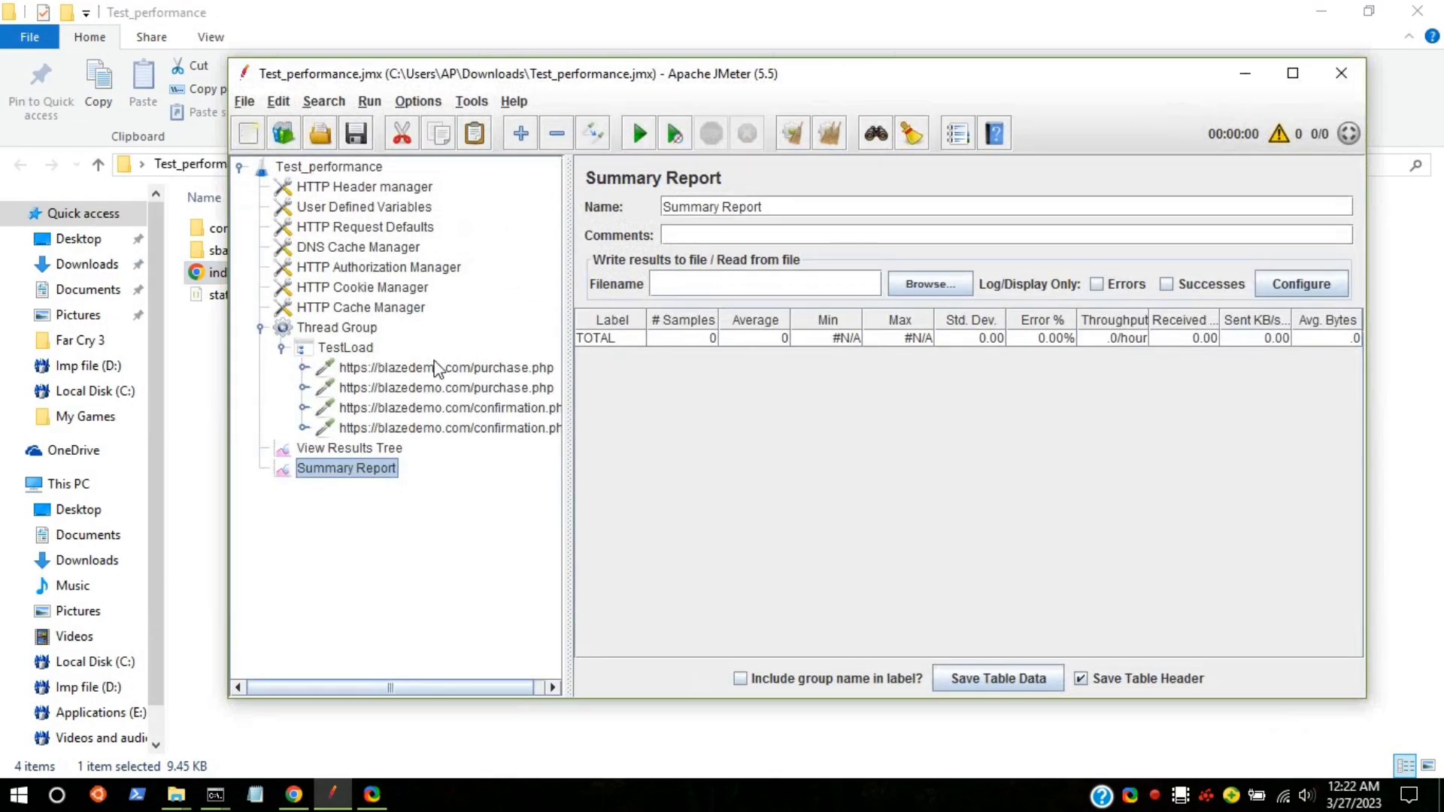
{"action": "left_click", "coordinate": [314, 448]}
{"action": "left_click", "coordinate": [641, 130]}
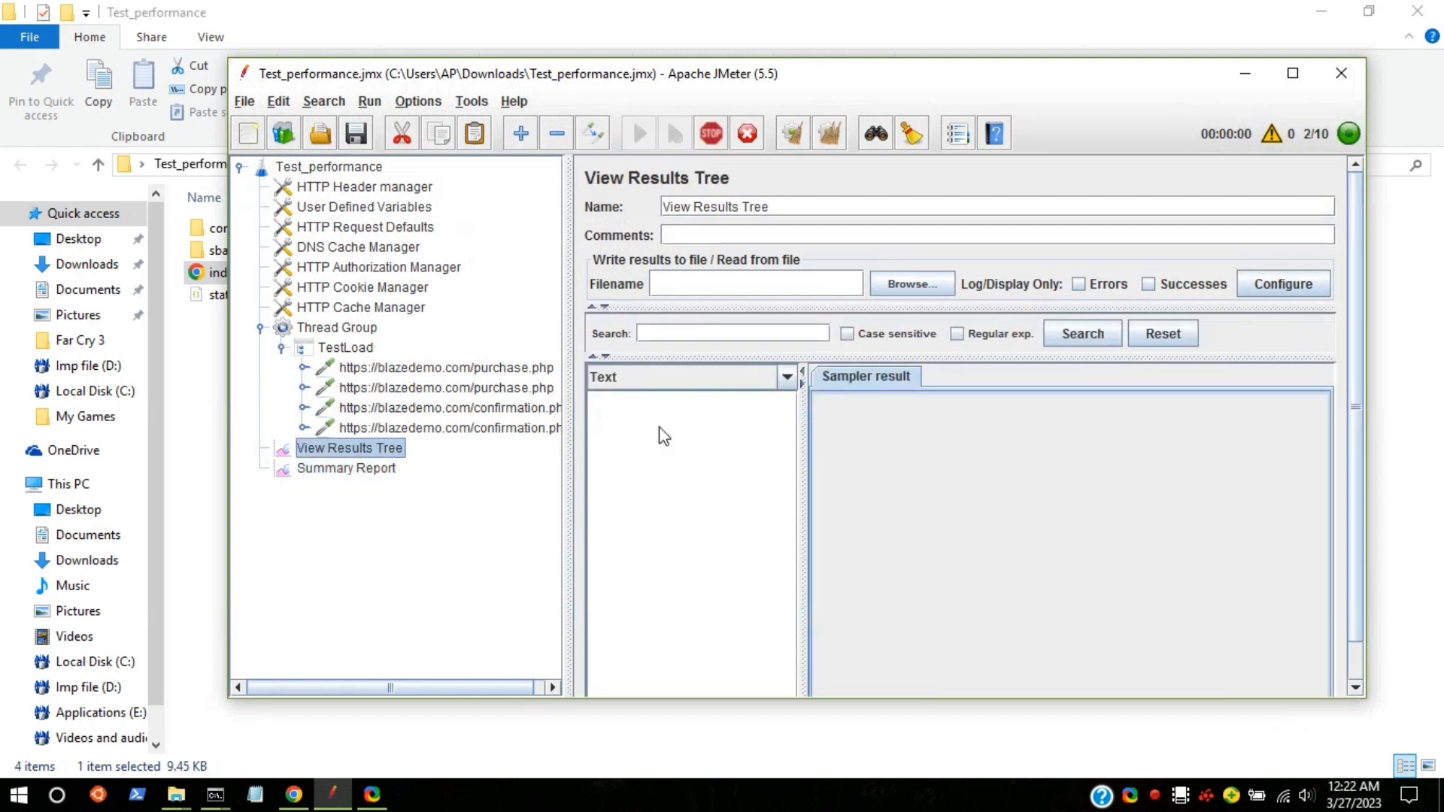
{"action": "left_click", "coordinate": [1293, 73]}
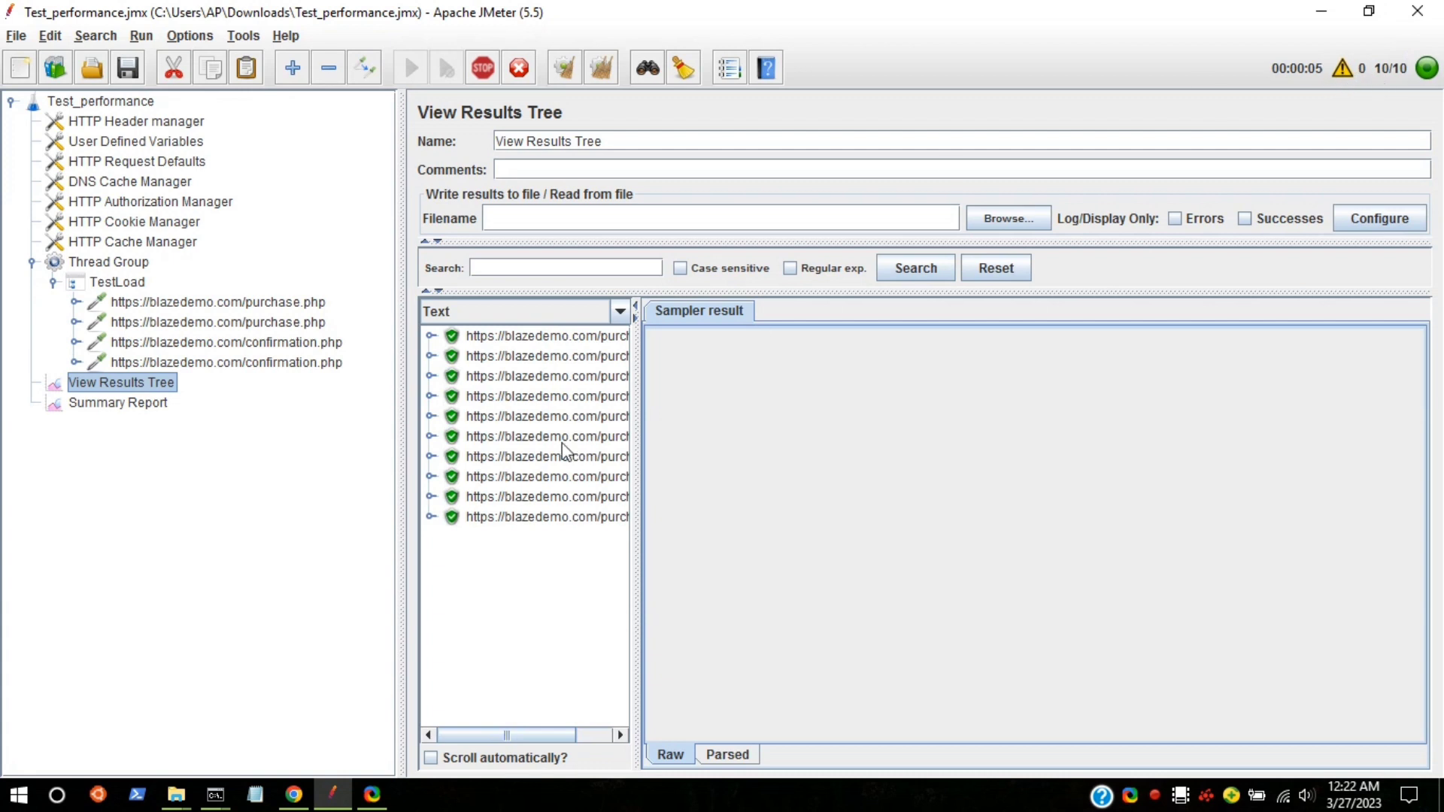
{"action": "left_click_drag", "start_coordinate": [639, 409], "coordinate": [800, 409]}
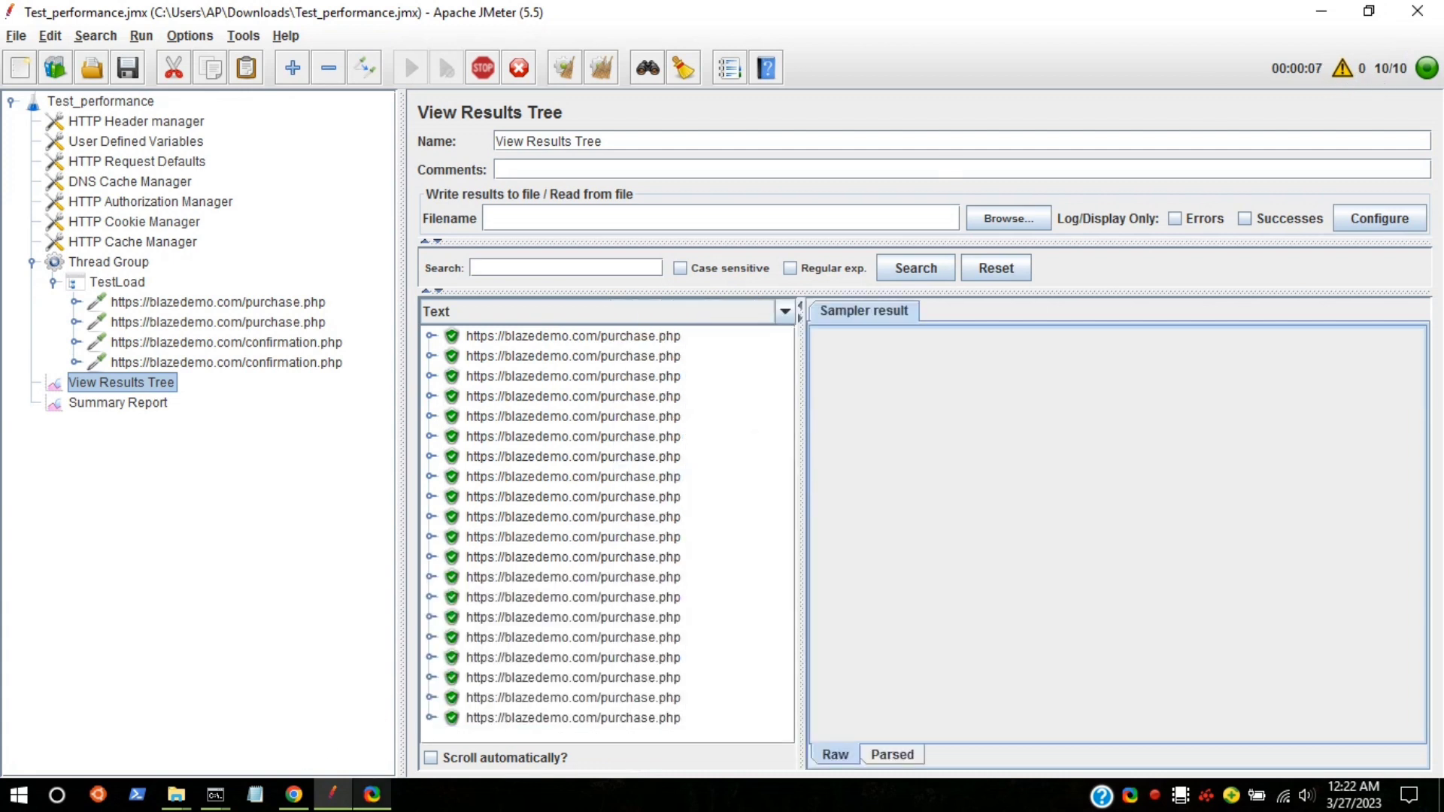
{"action": "left_click", "coordinate": [430, 758]}
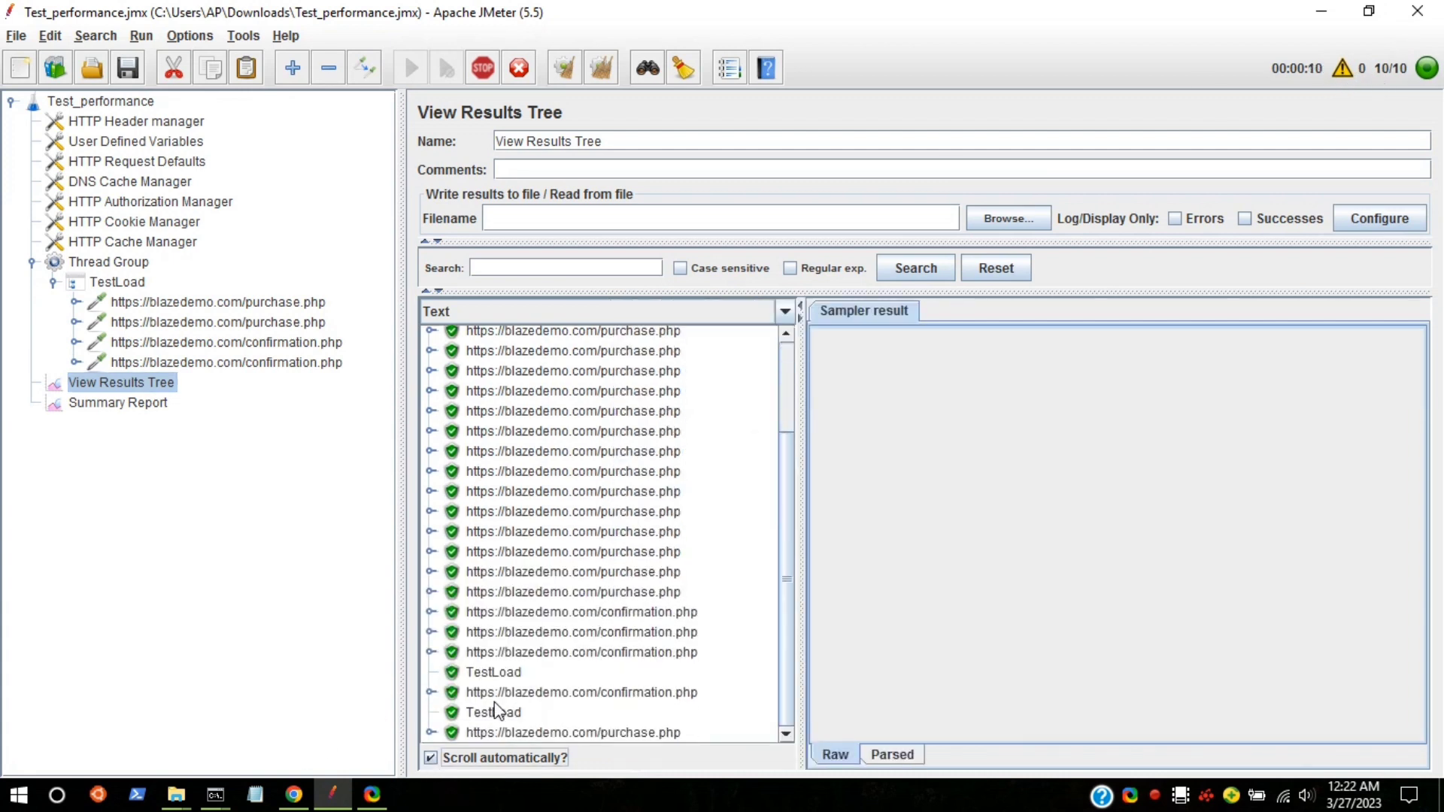
Step: Inspect a confirmation.php sample's request and HTML response data
{"action": "left_click", "coordinate": [499, 652]}
{"action": "left_click", "coordinate": [959, 310]}
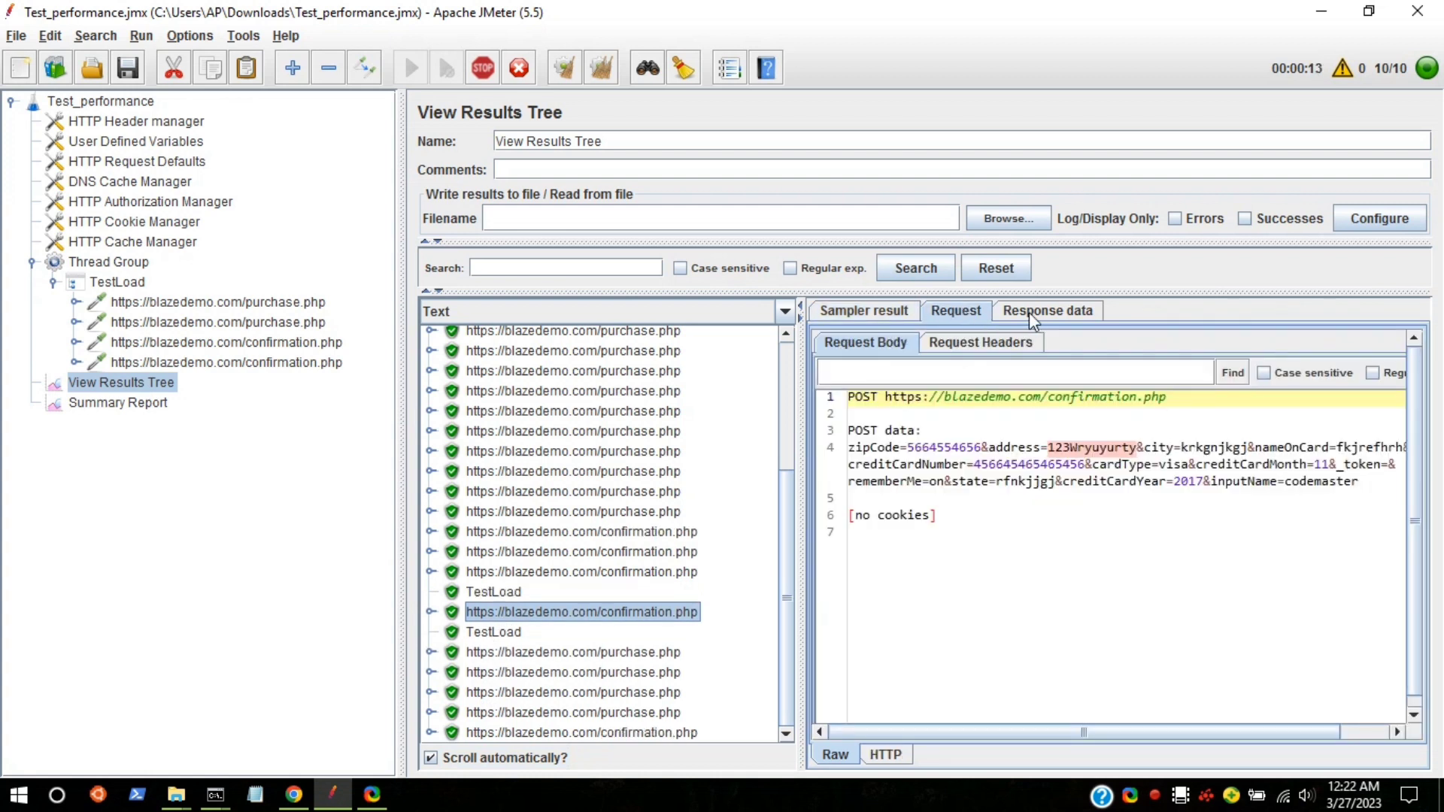
{"action": "left_click", "coordinate": [1047, 311]}
{"action": "left_click_drag", "start_coordinate": [817, 397], "coordinate": [1010, 663]}
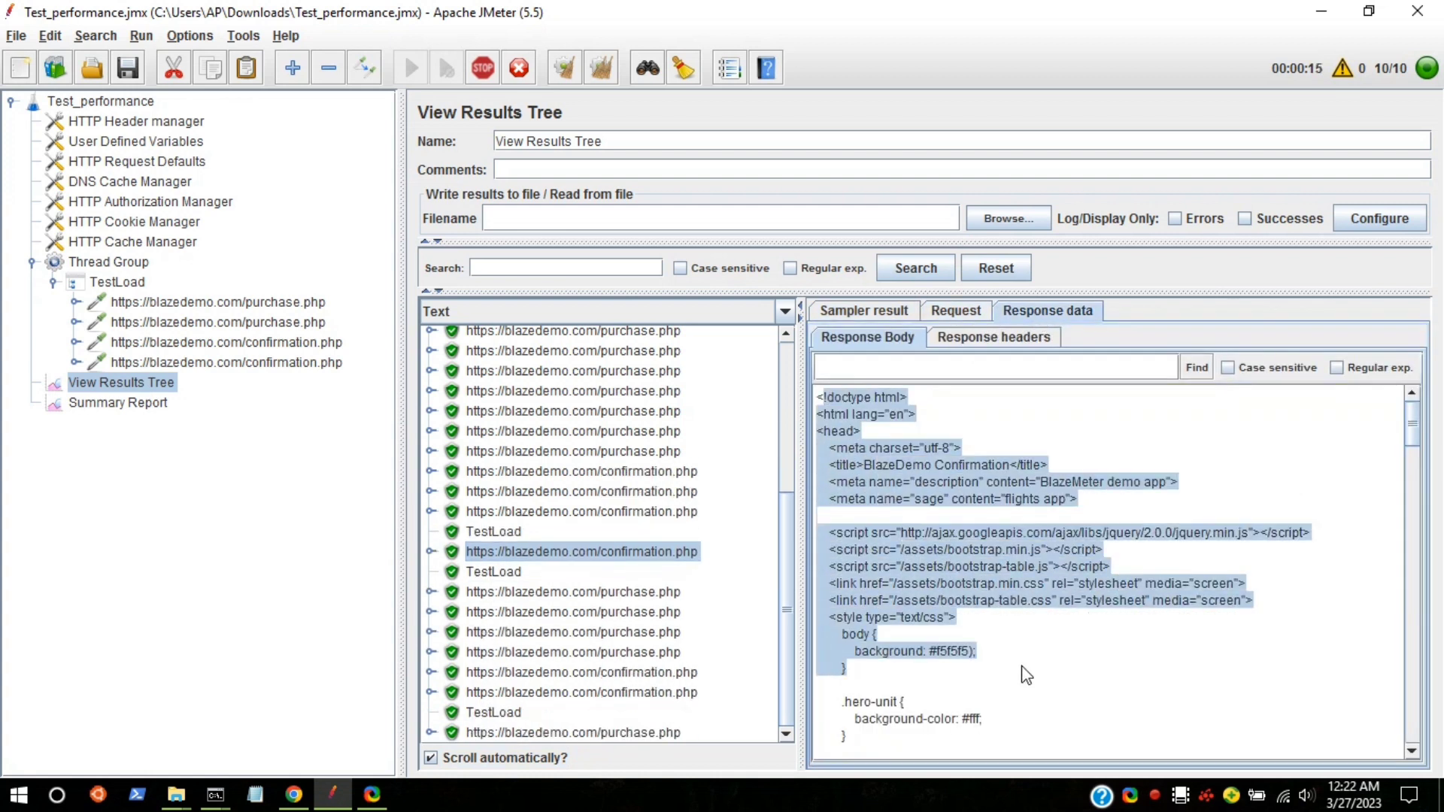
{"action": "left_click", "coordinate": [1022, 671]}
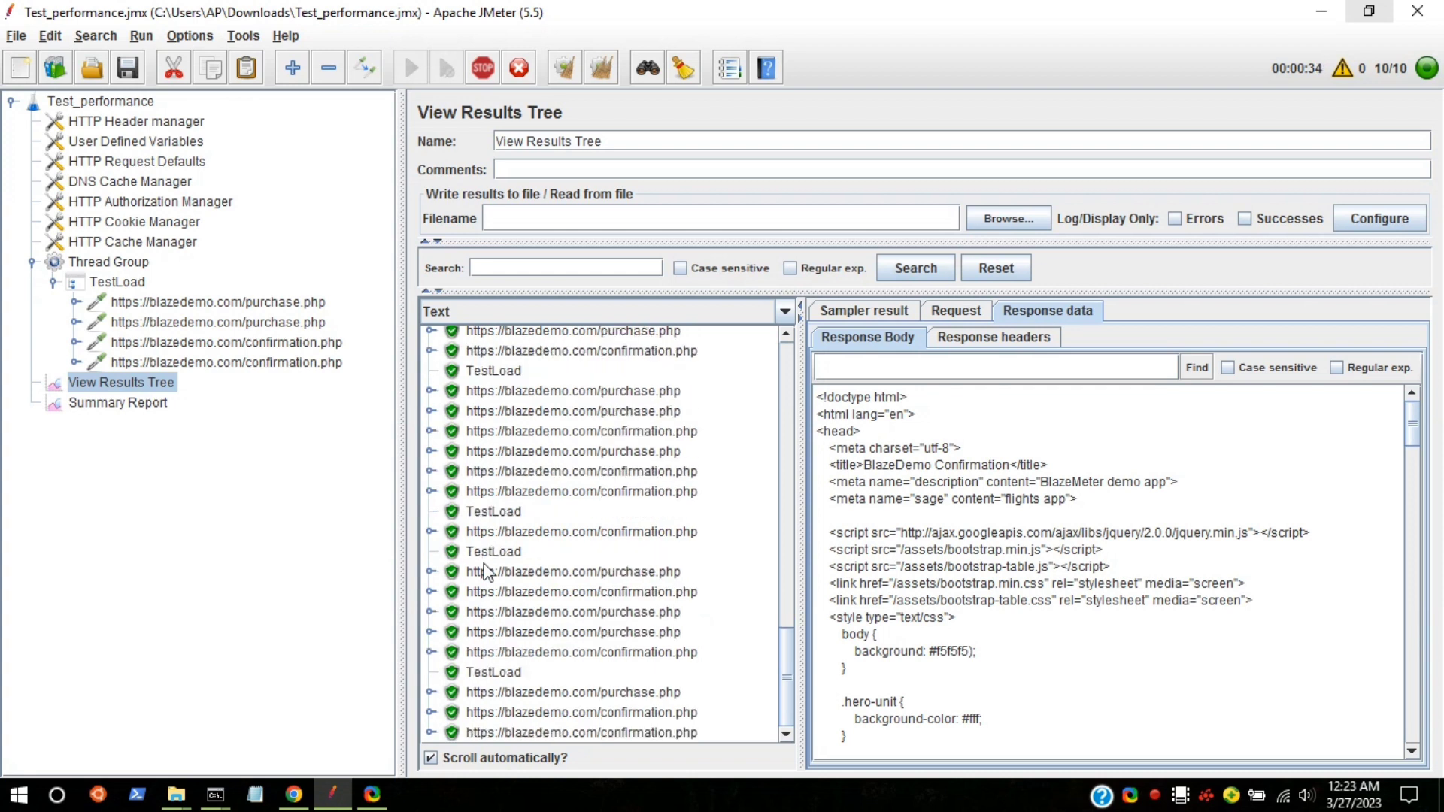
Step: Inspect TestLoad and purchase.php samples' requests, responses and headers, then open the Summary Report
{"action": "left_click", "coordinate": [498, 710]}
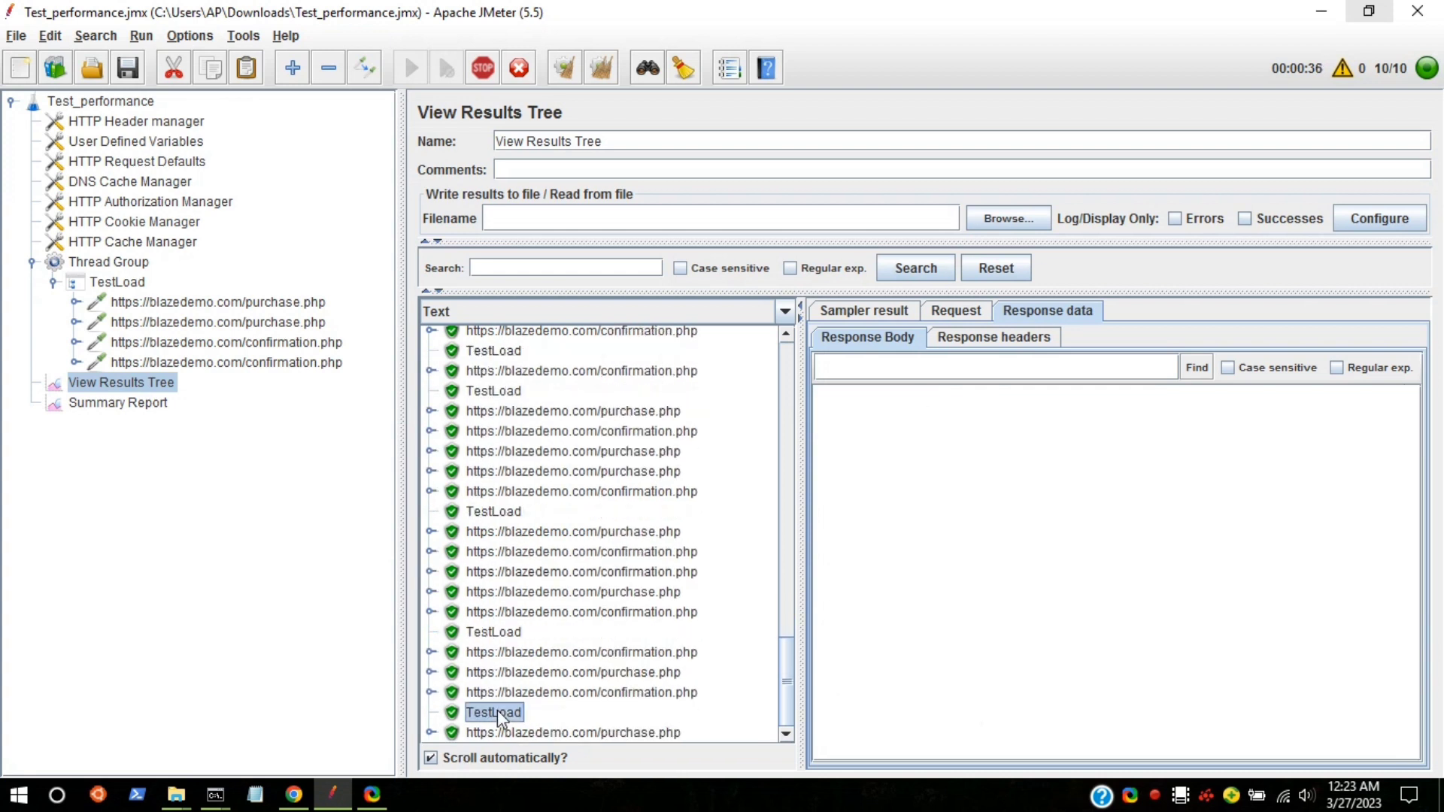
{"action": "left_click", "coordinate": [1029, 354]}
{"action": "left_click", "coordinate": [867, 337]}
{"action": "left_click", "coordinate": [956, 310]}
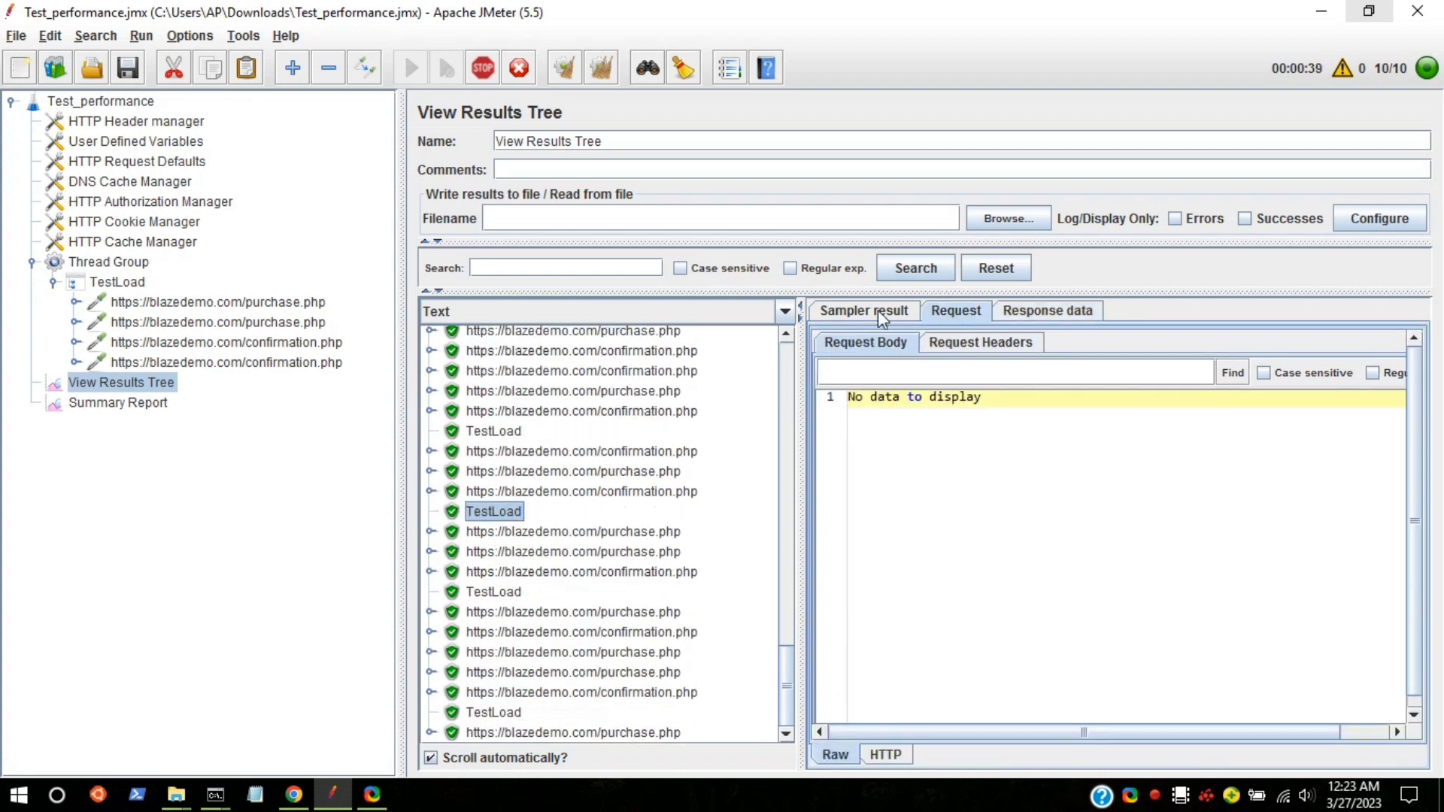
{"action": "left_click", "coordinate": [861, 313]}
{"action": "left_click", "coordinate": [1048, 311]}
{"action": "left_click", "coordinate": [949, 335]}
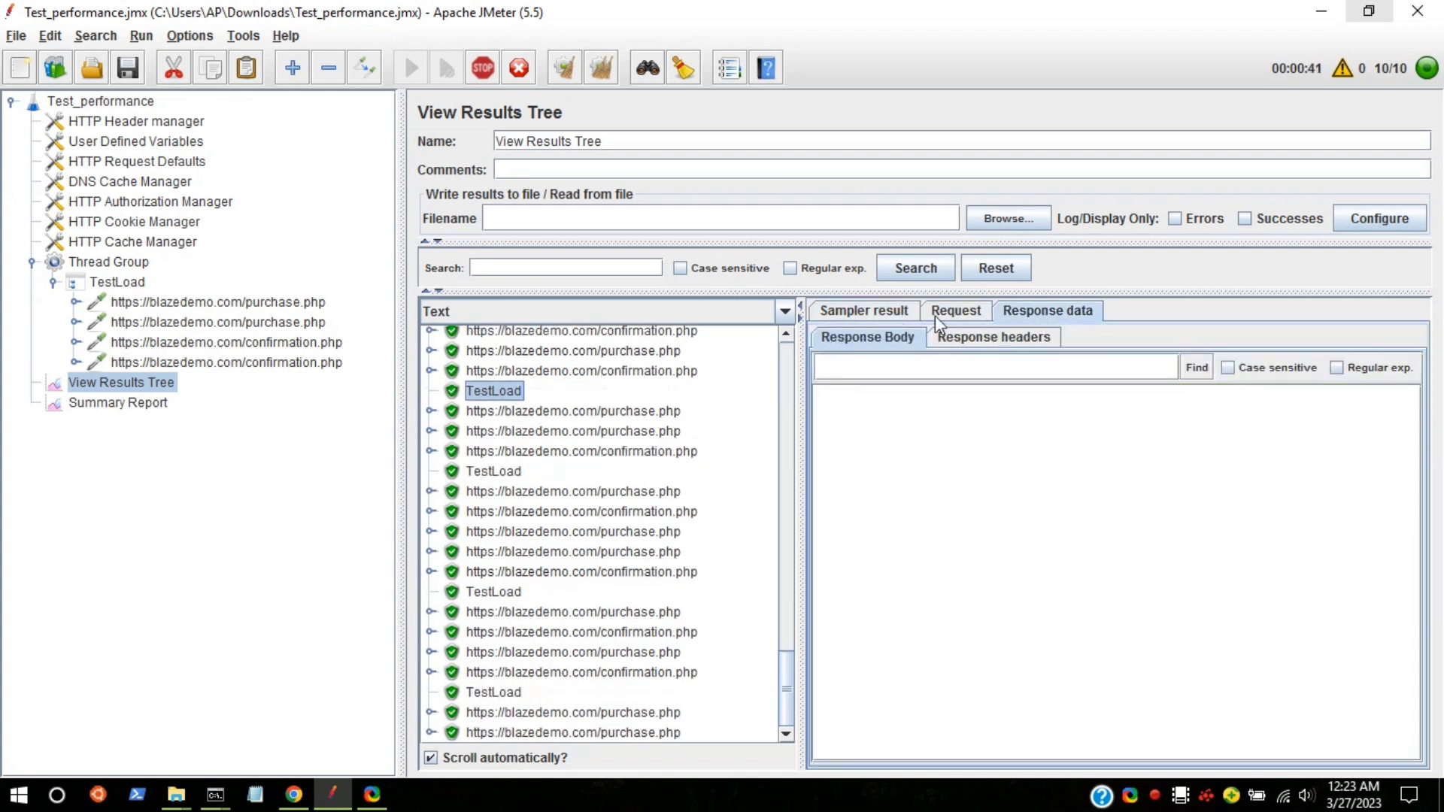
{"action": "left_click", "coordinate": [865, 311]}
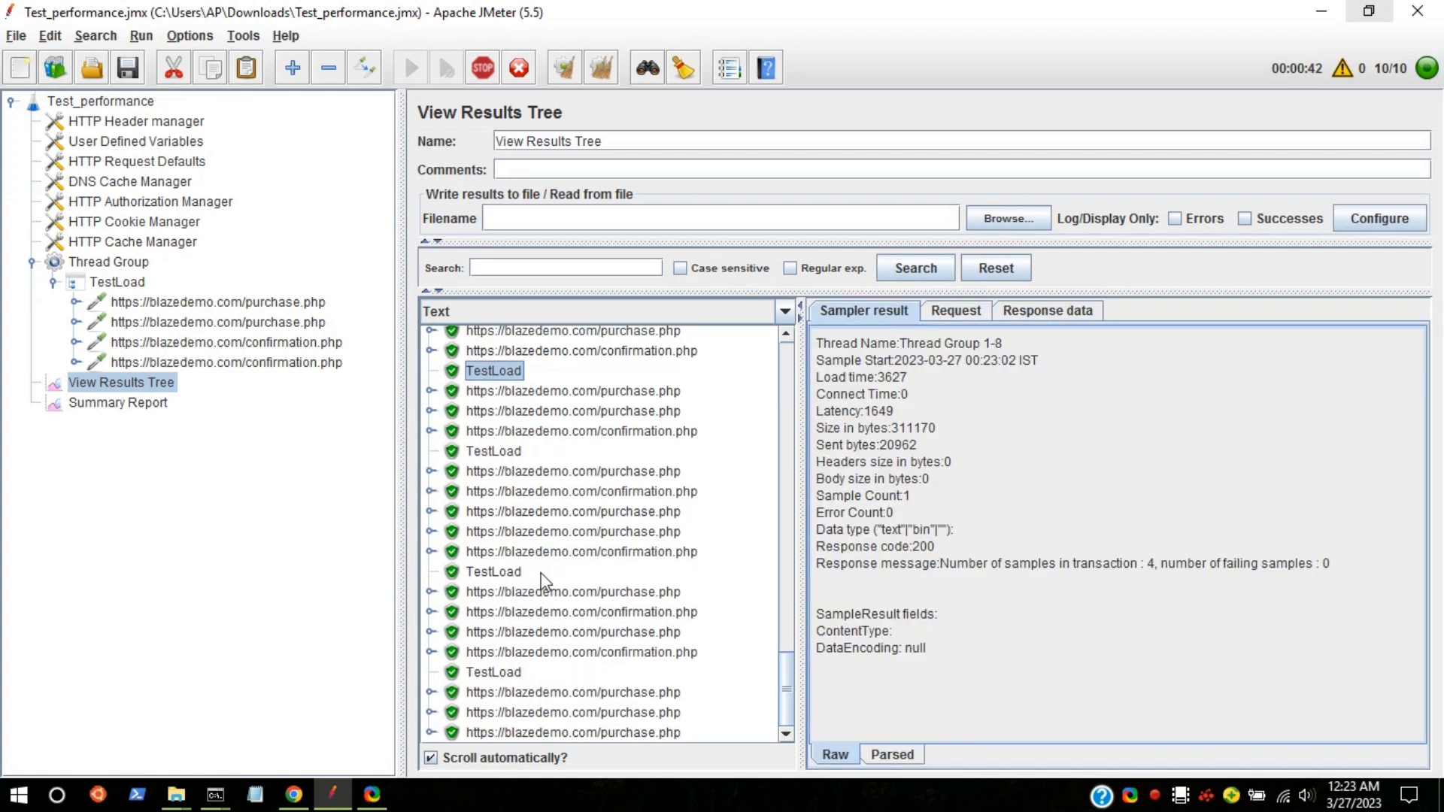
{"action": "left_click", "coordinate": [503, 734]}
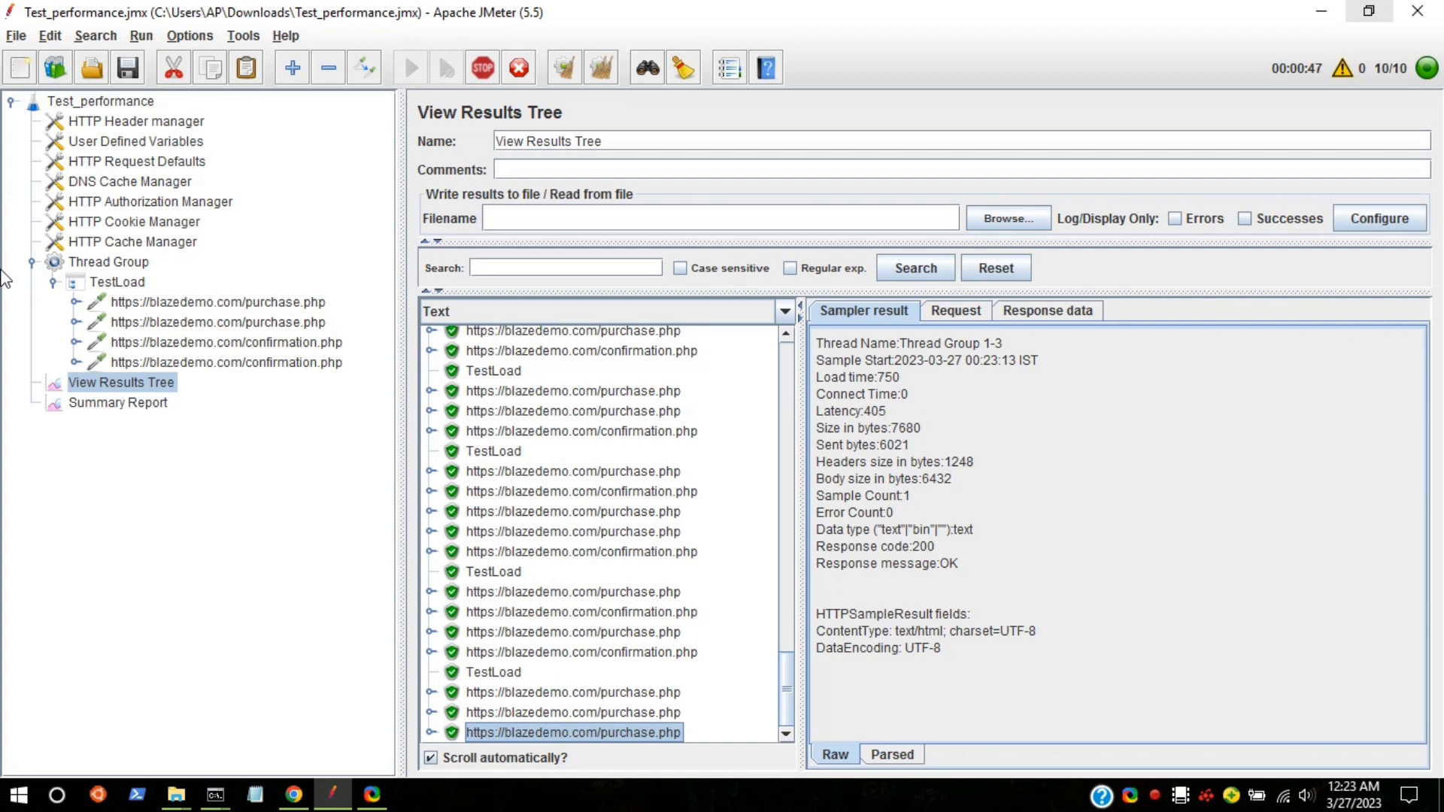
{"action": "left_click", "coordinate": [128, 403]}
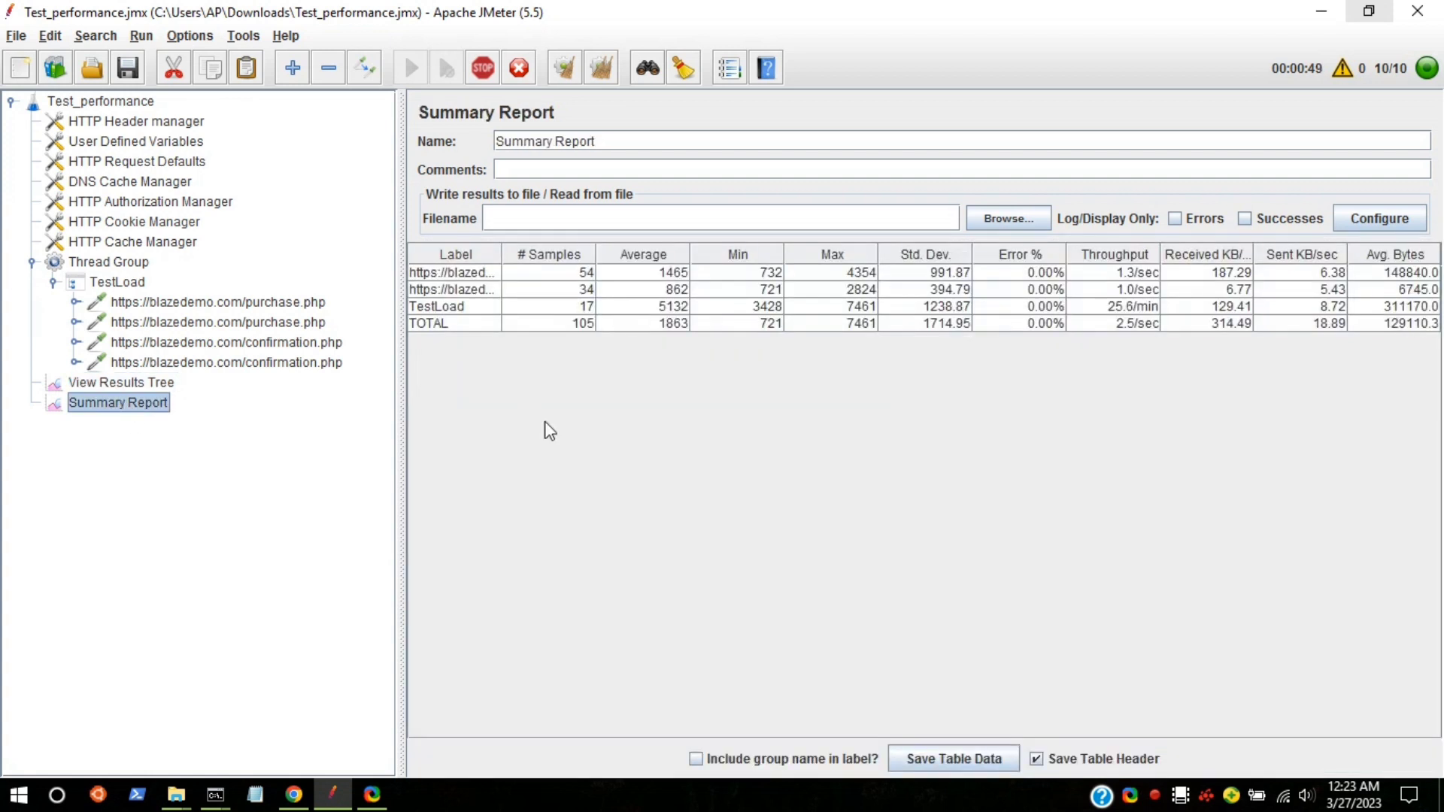
Step: Select the Summary Report rows to review totals, then return to View Results Tree's growing sample list
{"action": "left_click_drag", "start_coordinate": [695, 278], "coordinate": [1437, 335]}
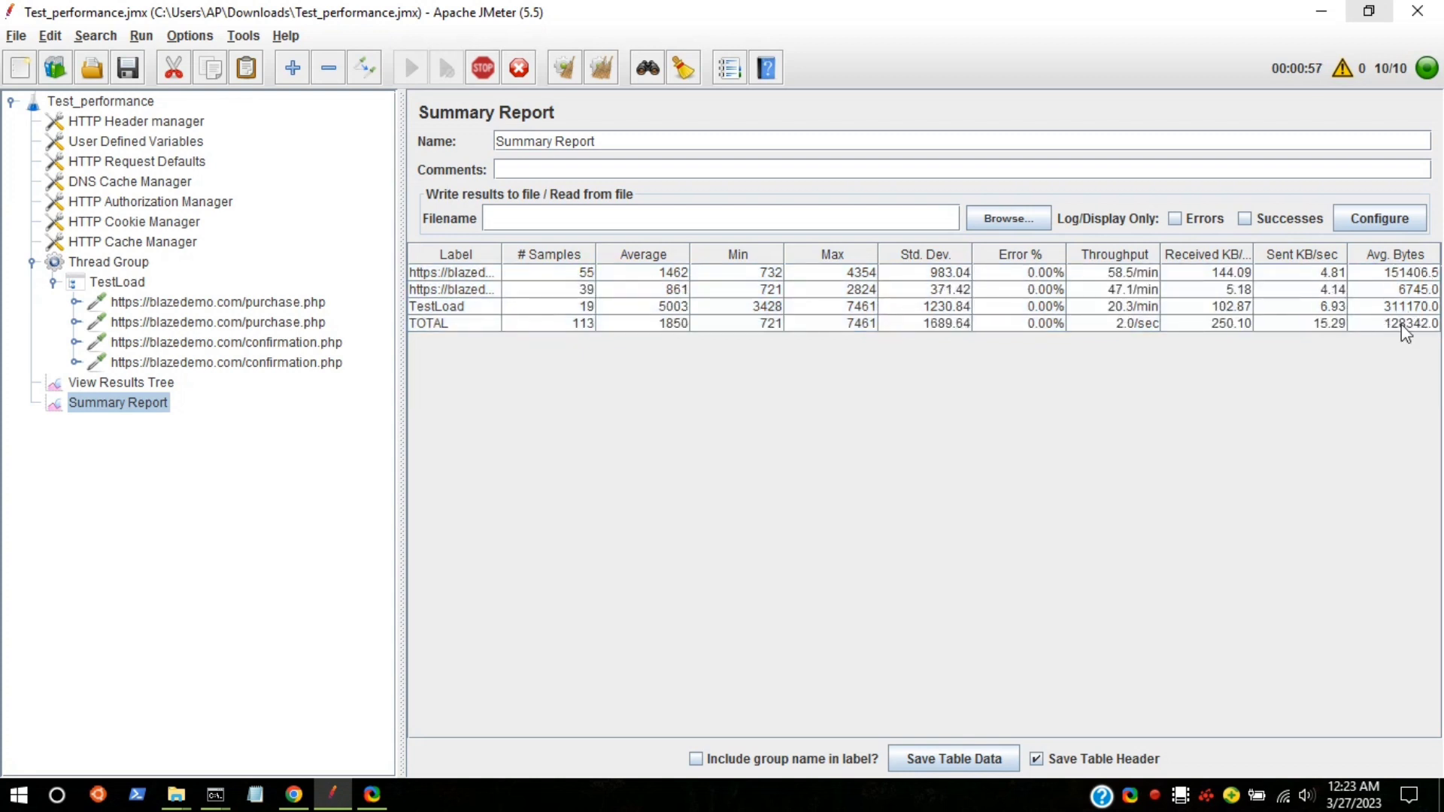
{"action": "left_click", "coordinate": [113, 383]}
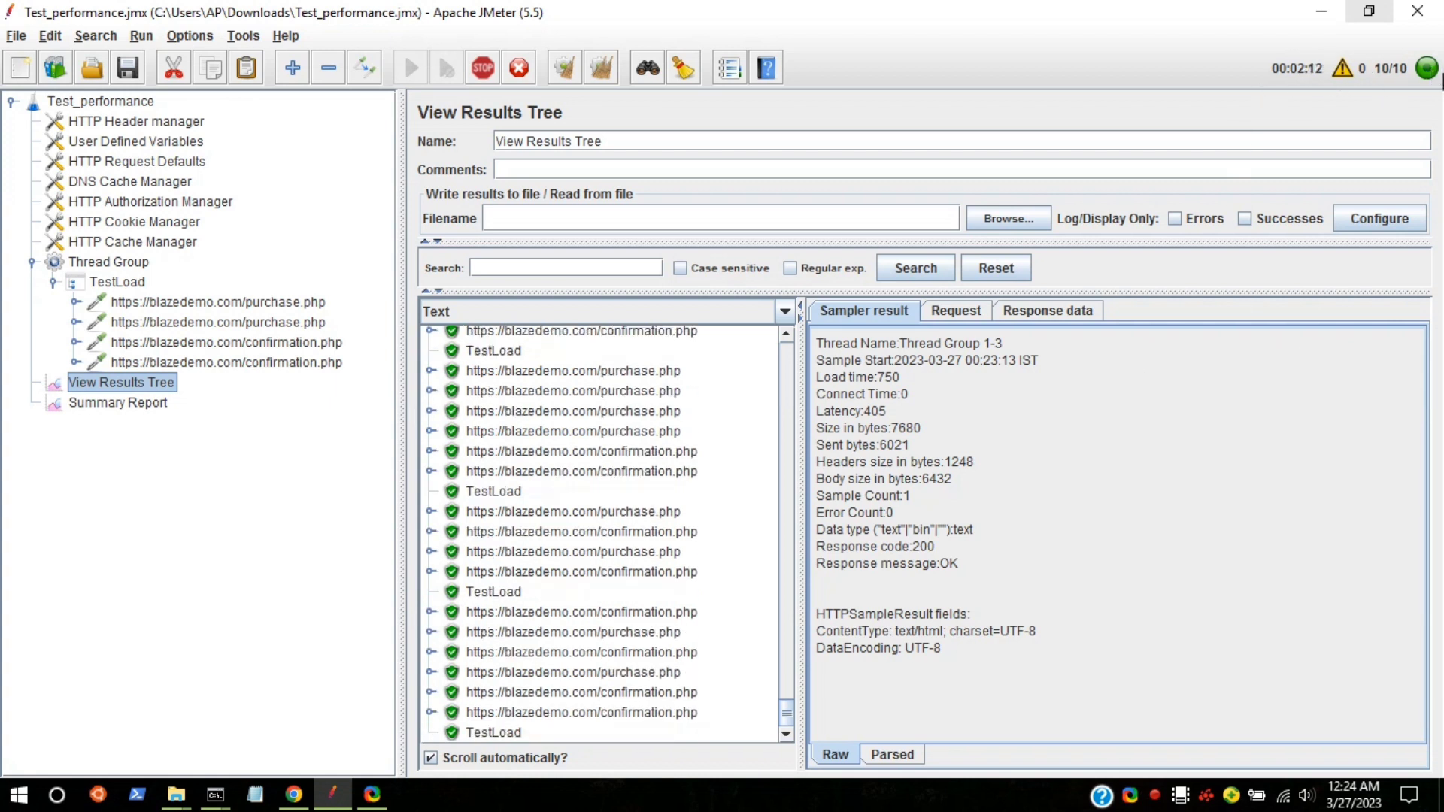
{"action": "left_click", "coordinate": [79, 401]}
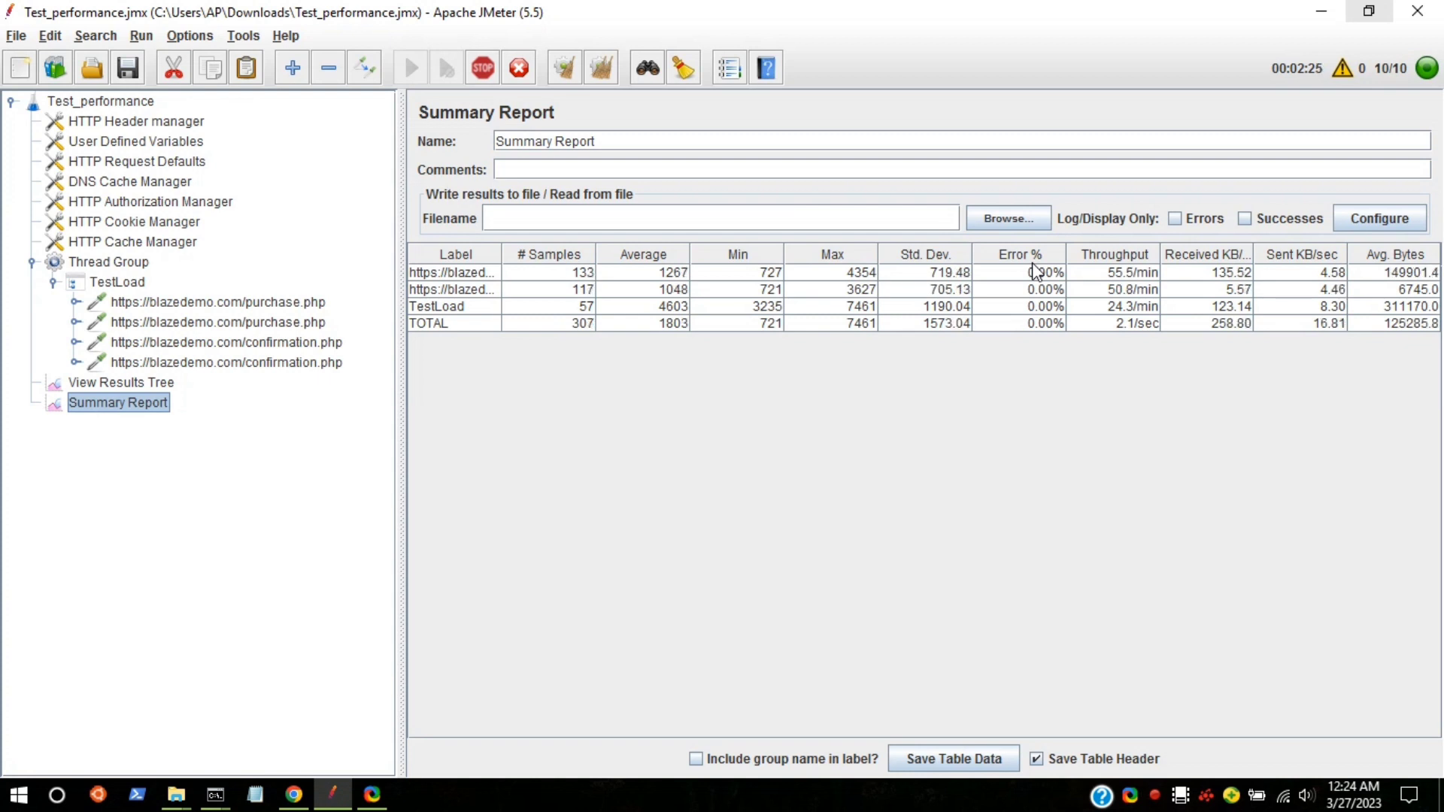
{"action": "left_click", "coordinate": [139, 384]}
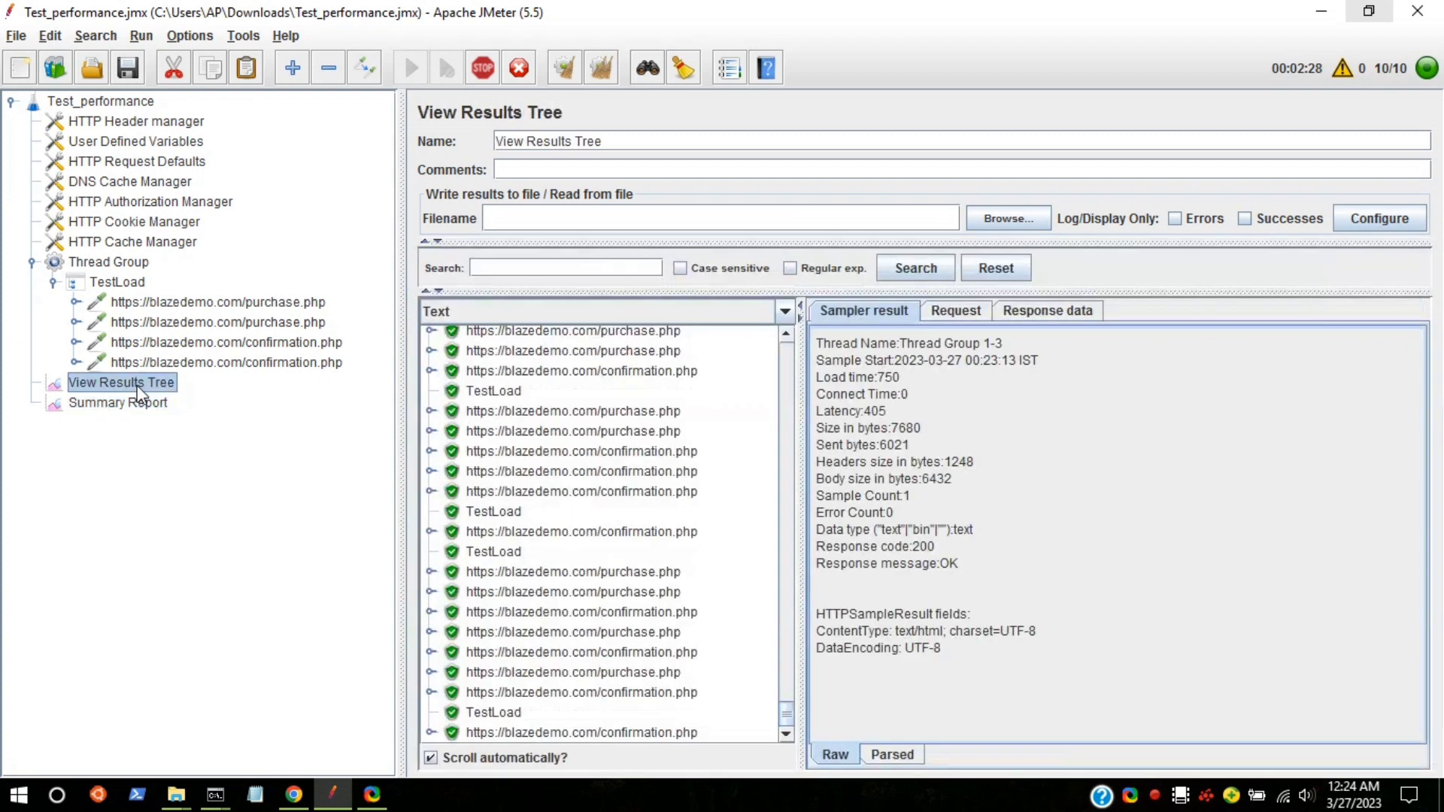